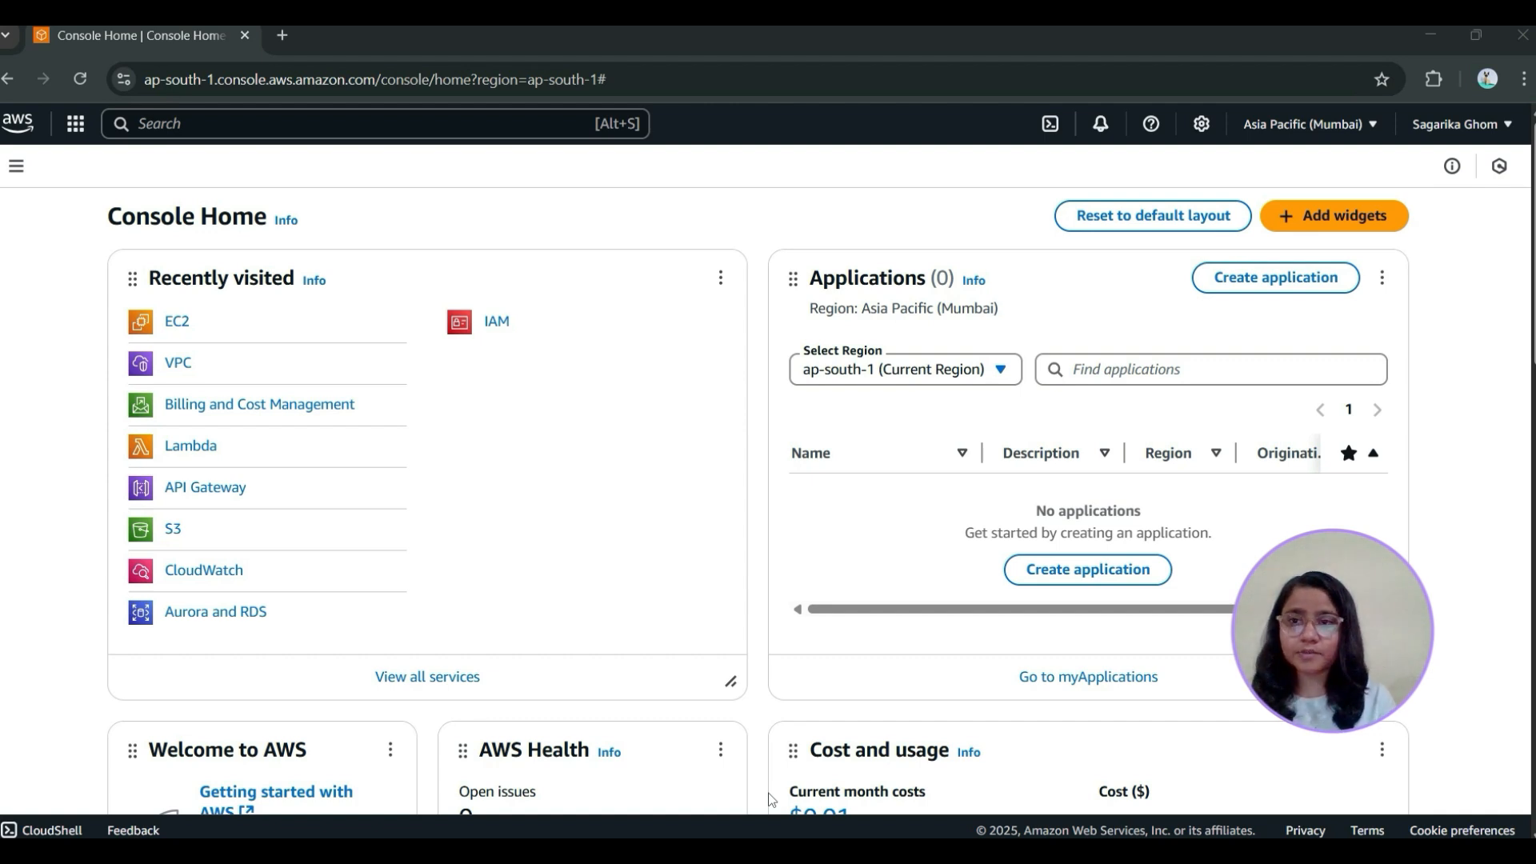
Start a new VPC in the VPC console using the VPC only option, with the name tag my-vpc
left_click(178, 362)
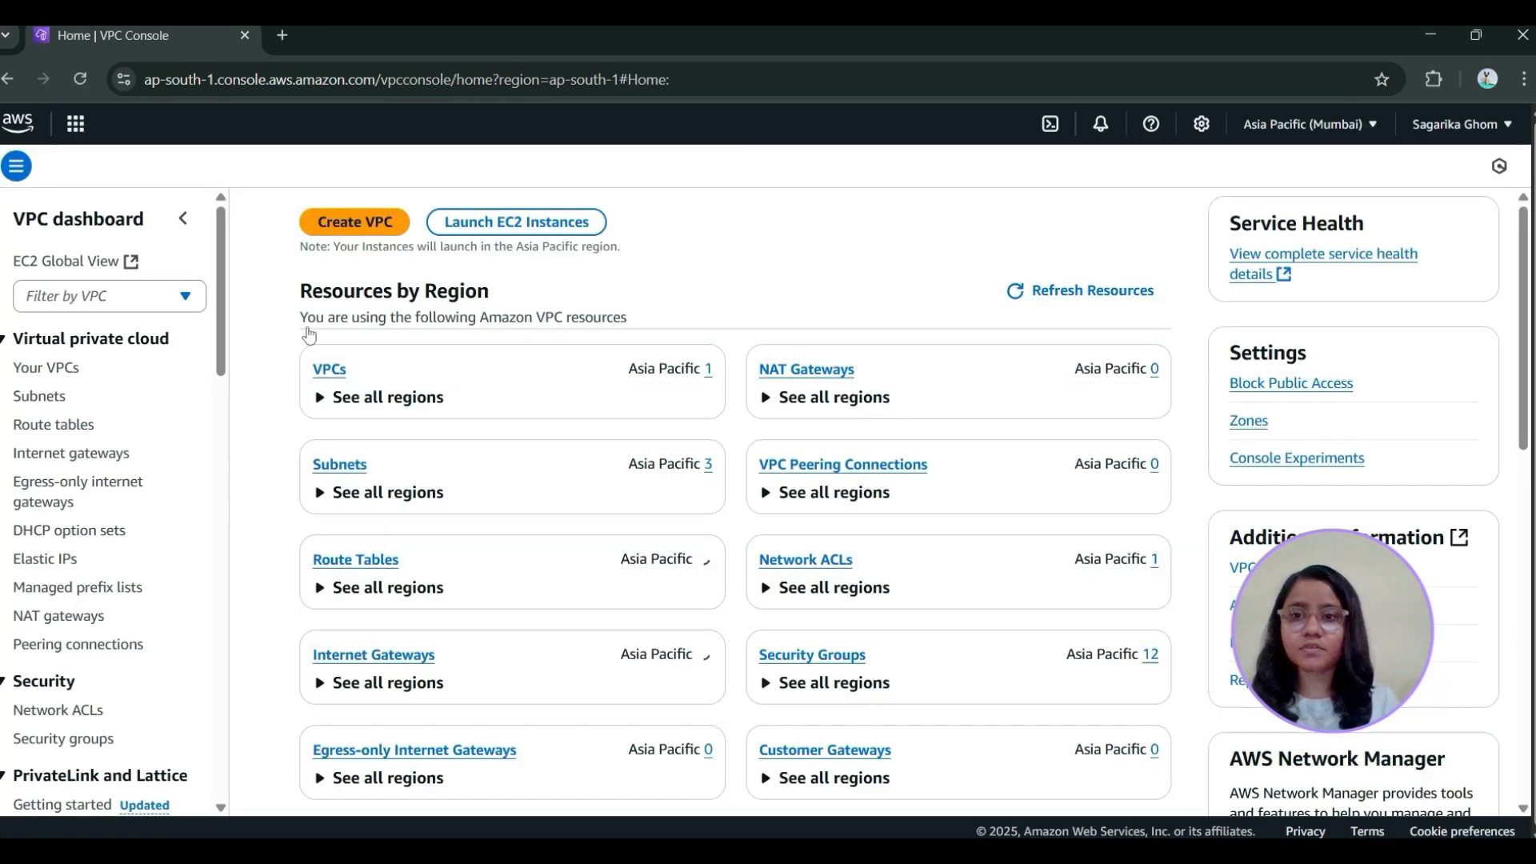
left_click(355, 226)
left_click(166, 397)
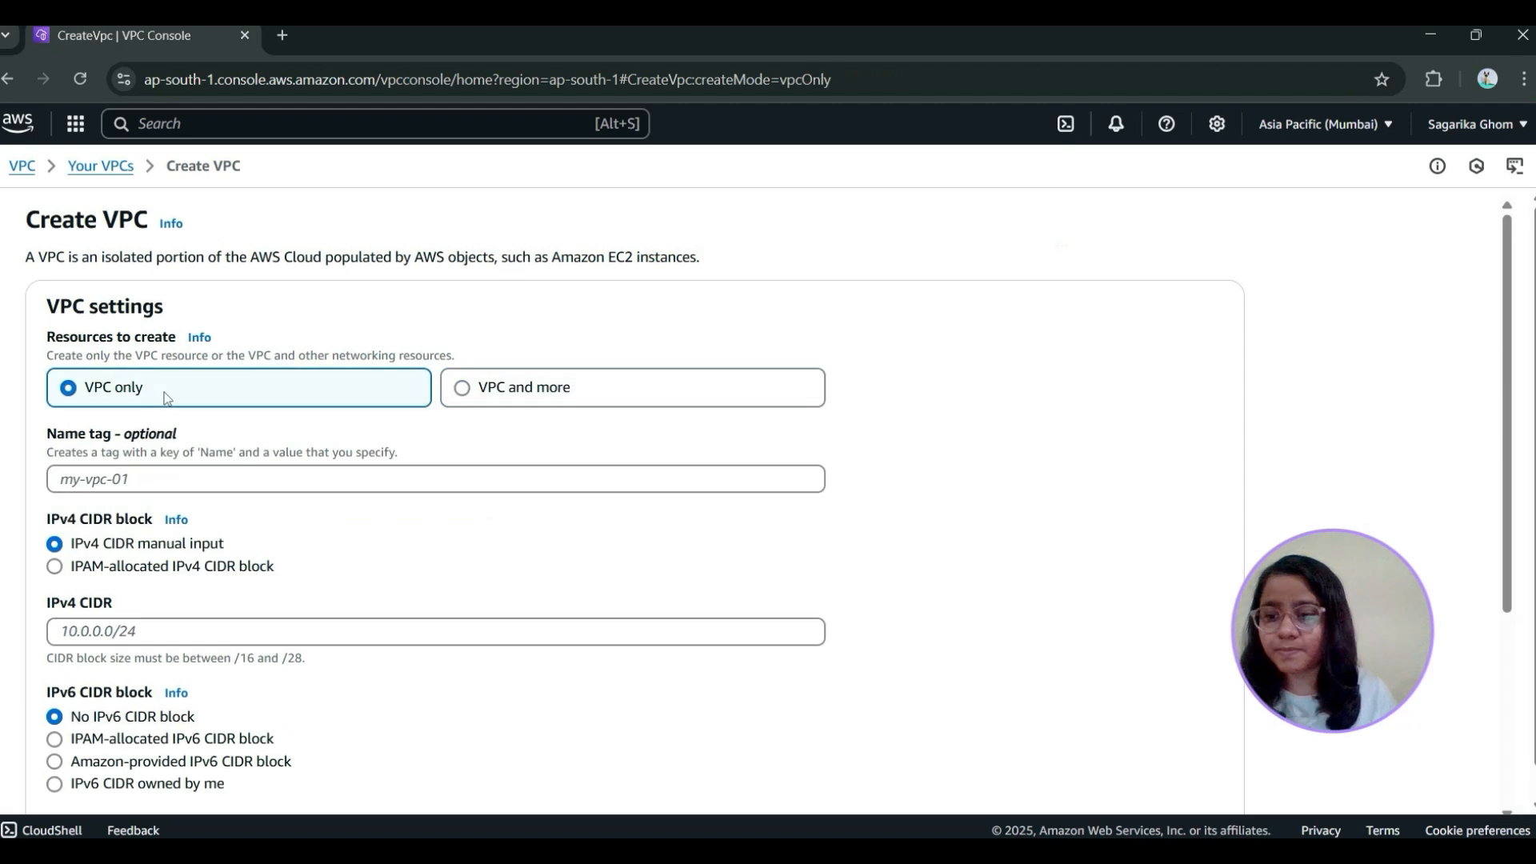
left_click(190, 481)
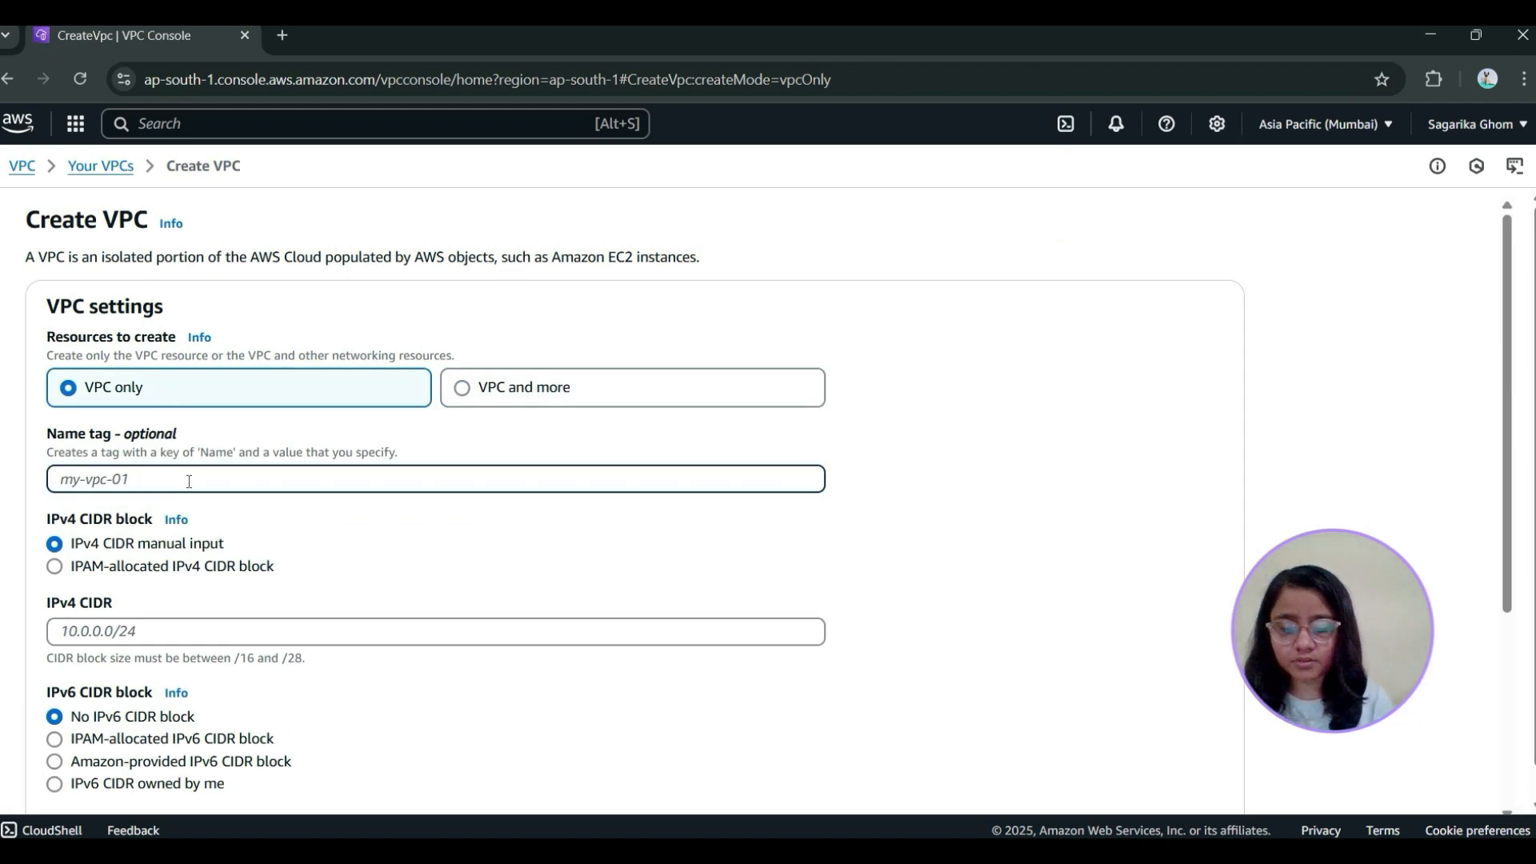
type("my-vpc")
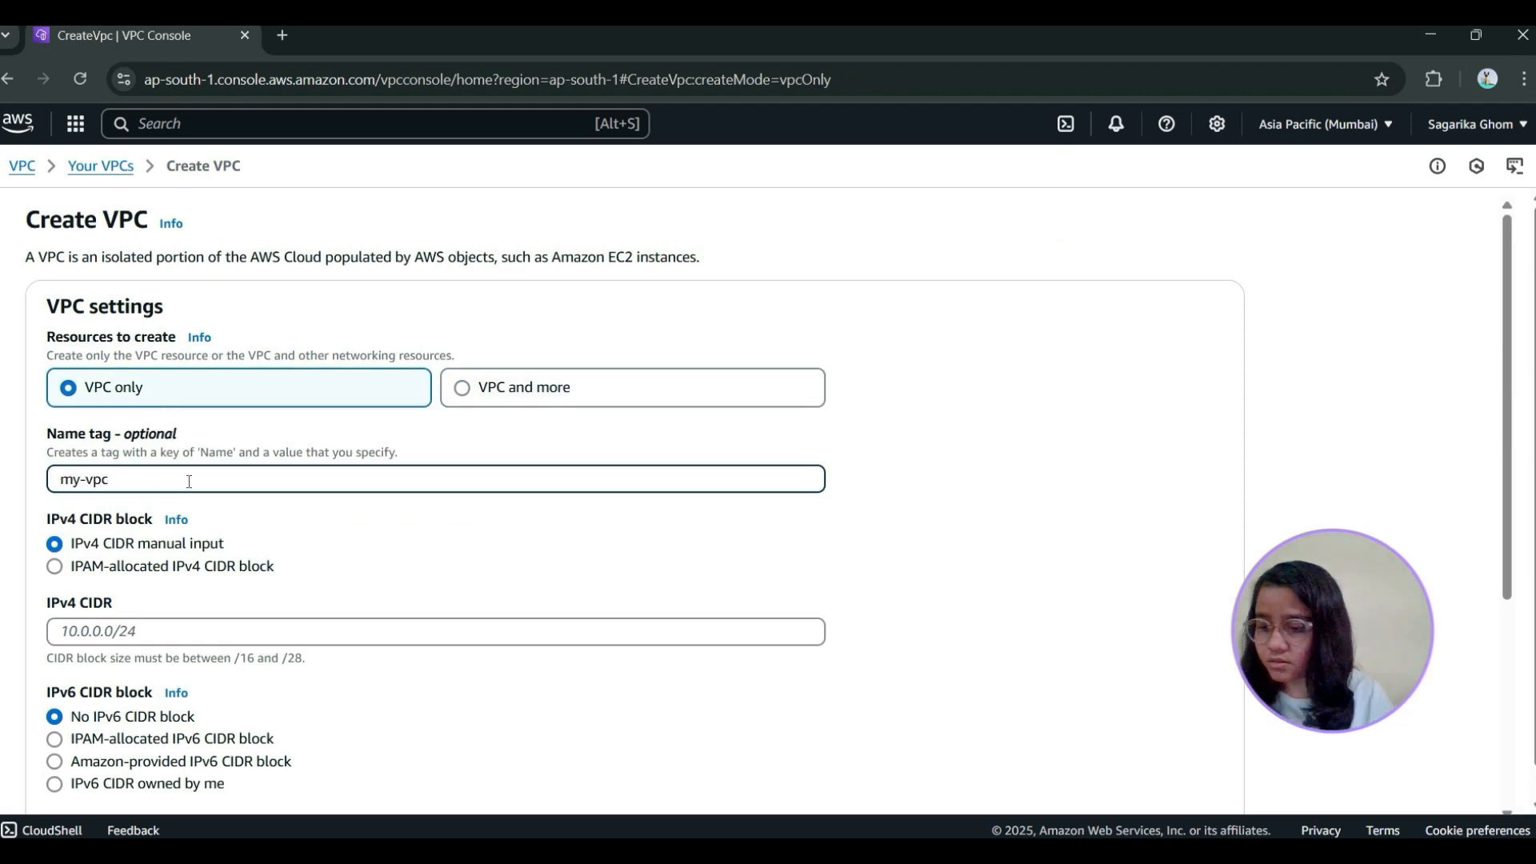
Set the VPC's IPv4 CIDR to 10.0.0.0/16 and create the VPC
scroll(310, 474, "down", 3)
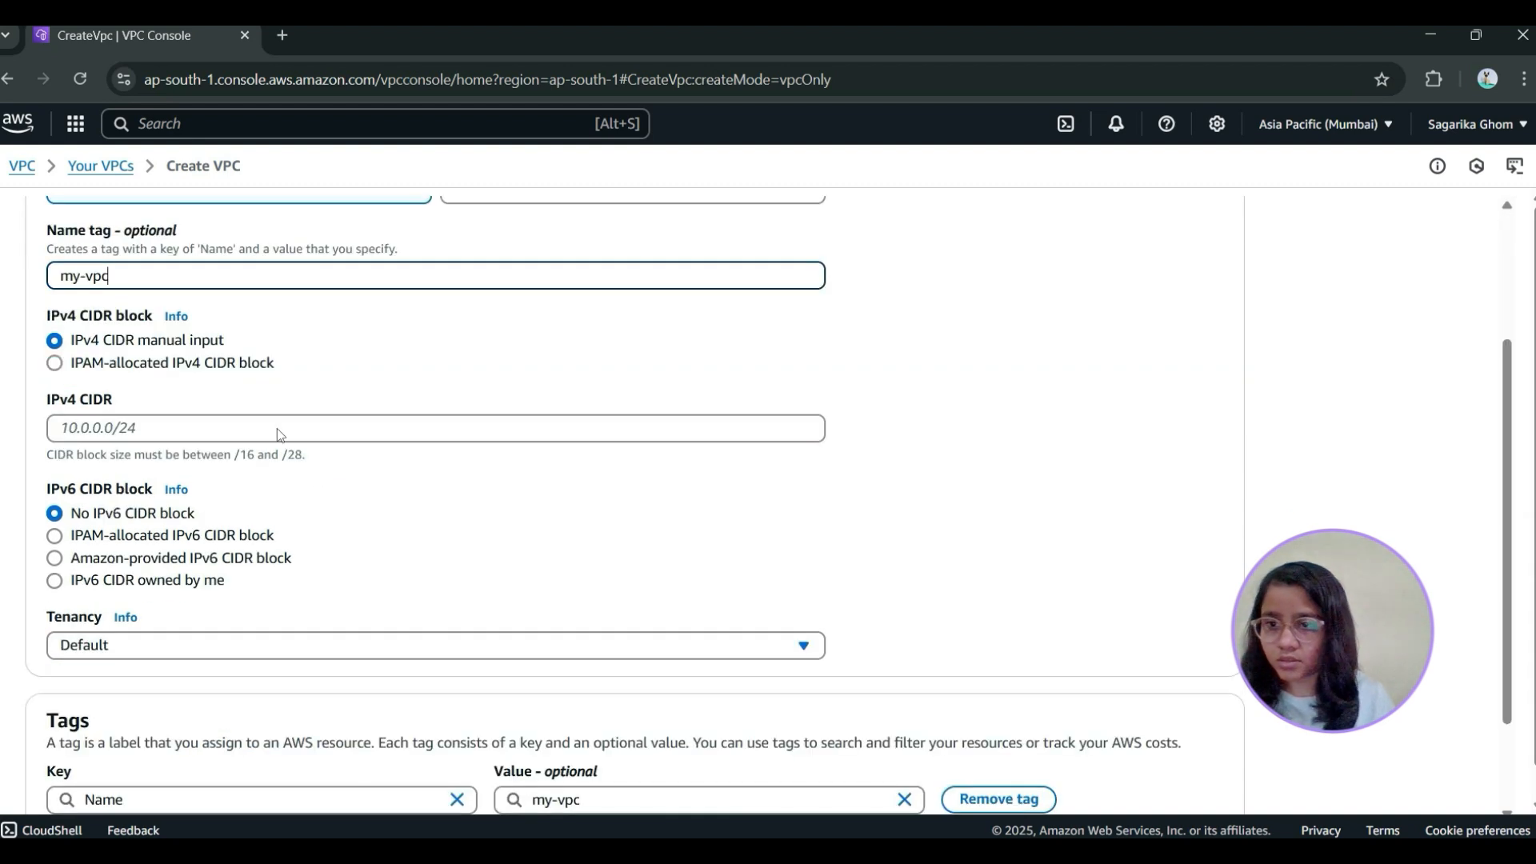
left_click(160, 433)
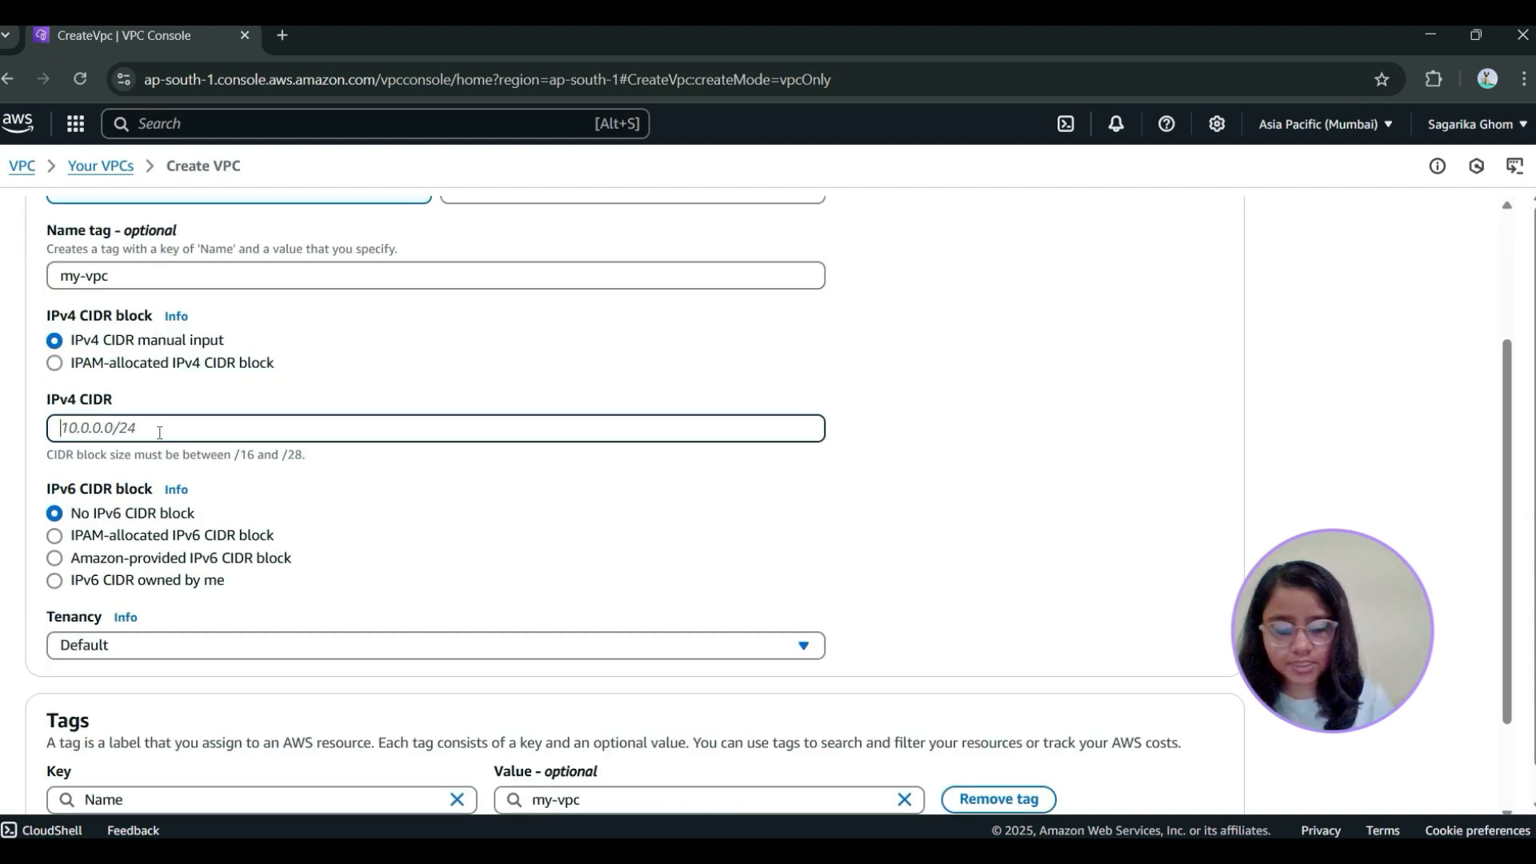
type("10.0.0.0")
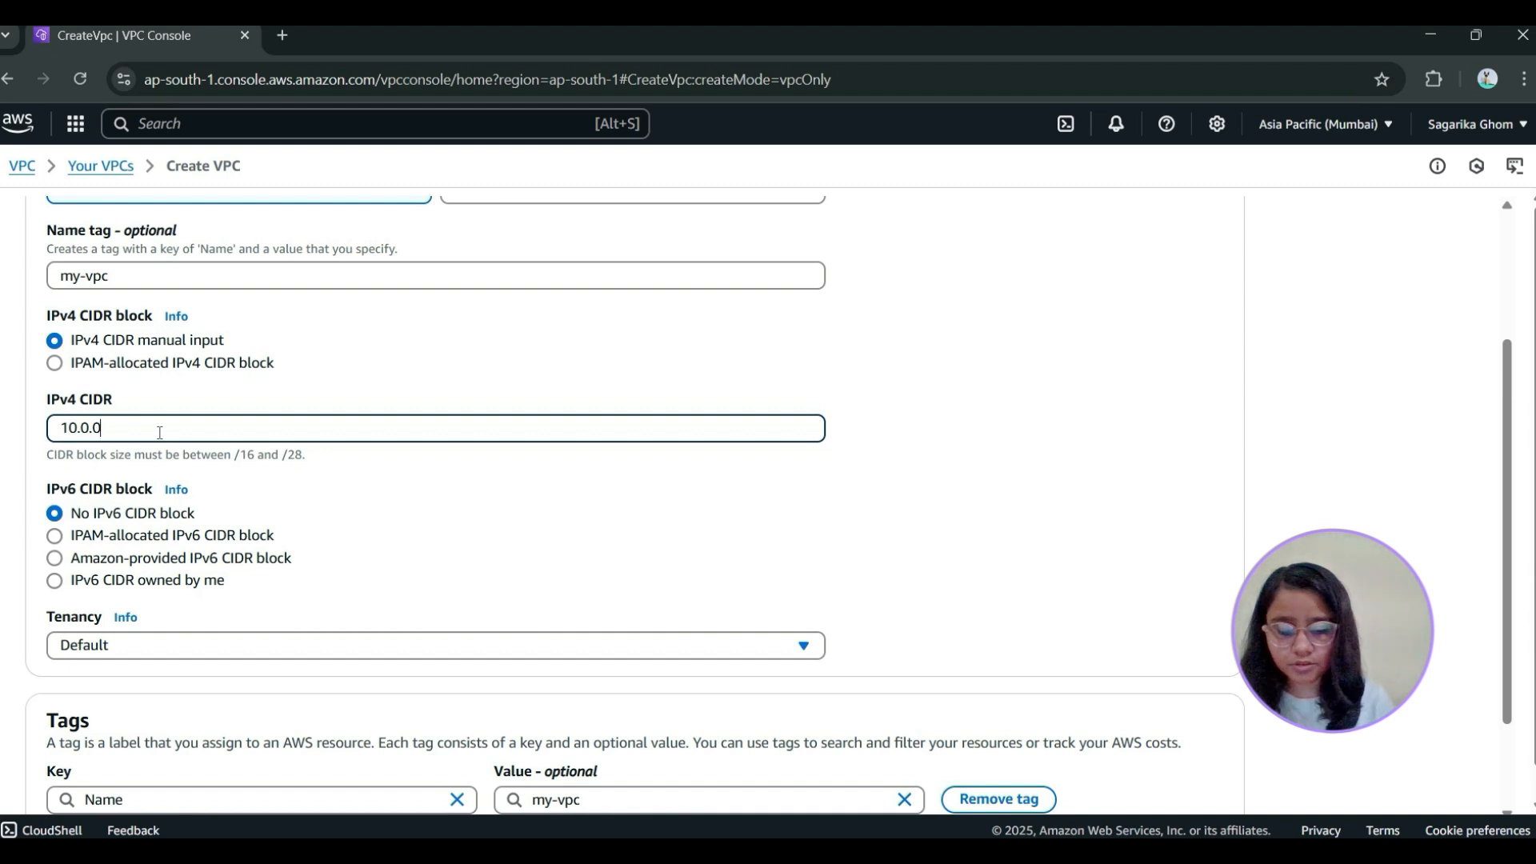
type("/16")
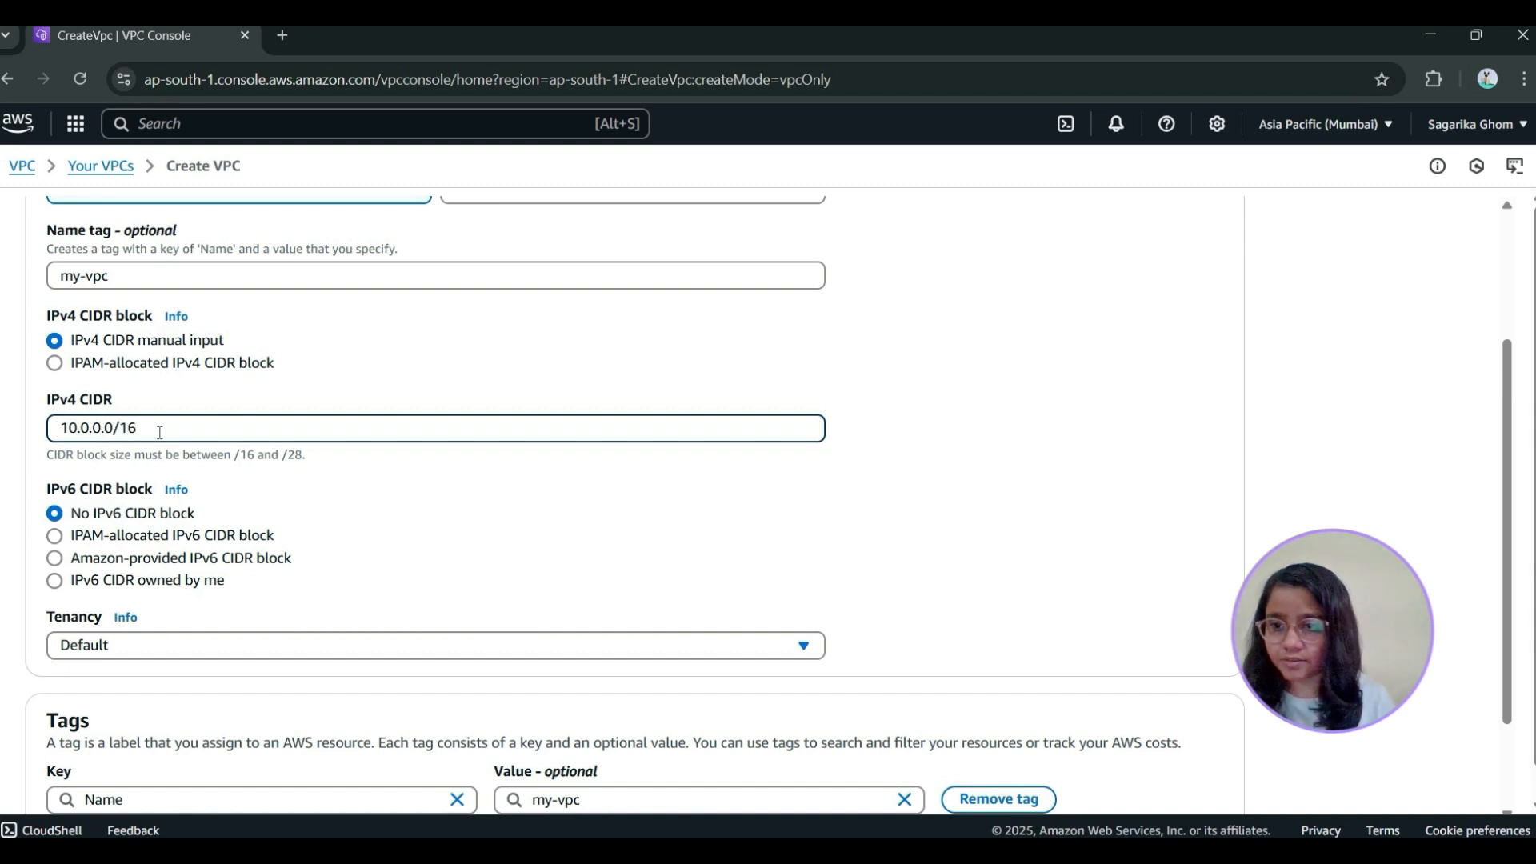
scroll(185, 464, "down", 1)
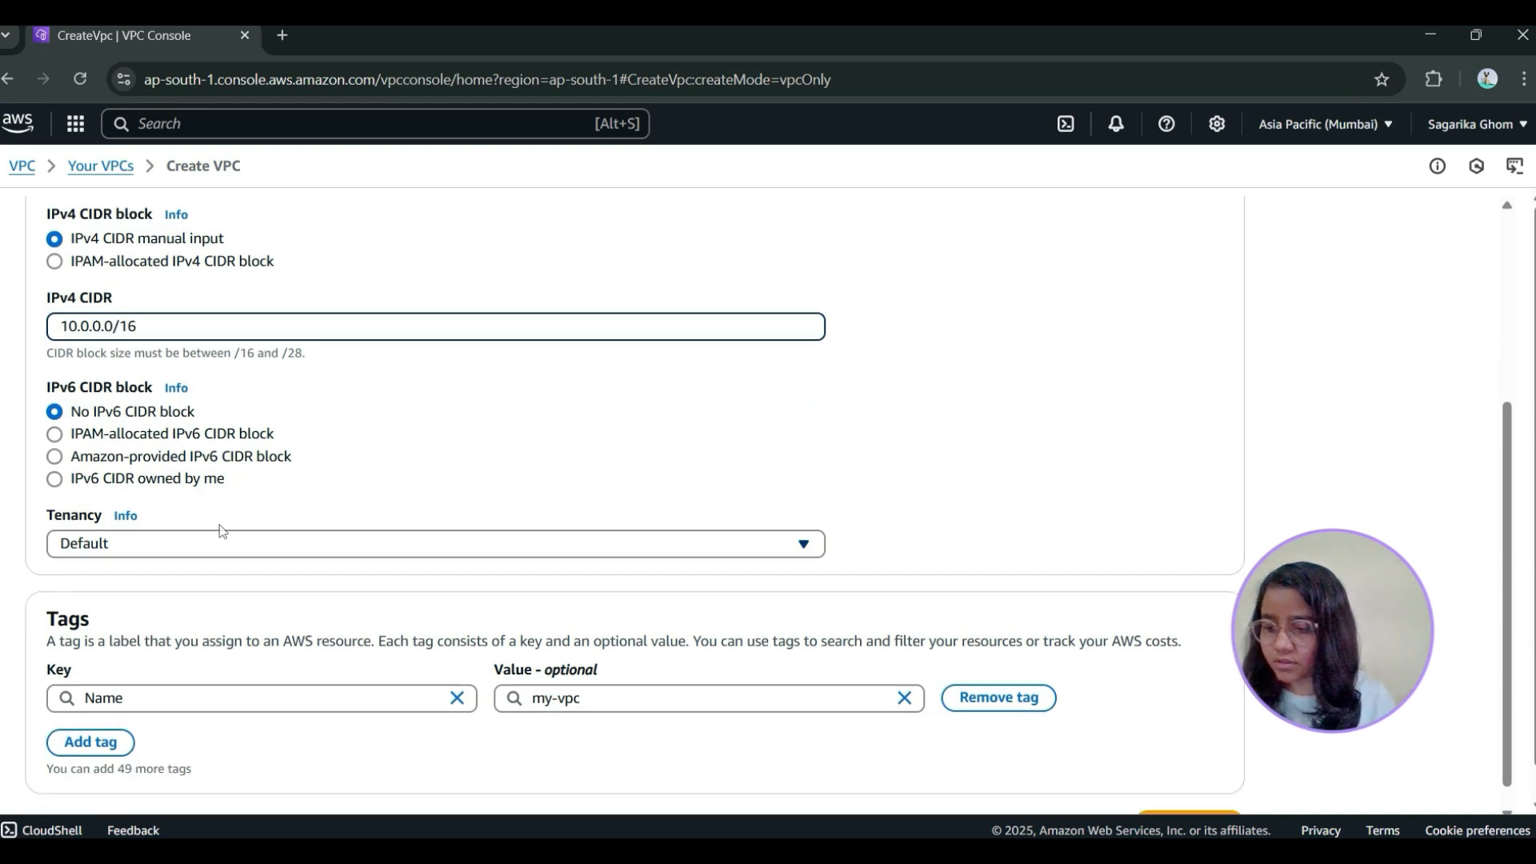
scroll(244, 515, "down", 1)
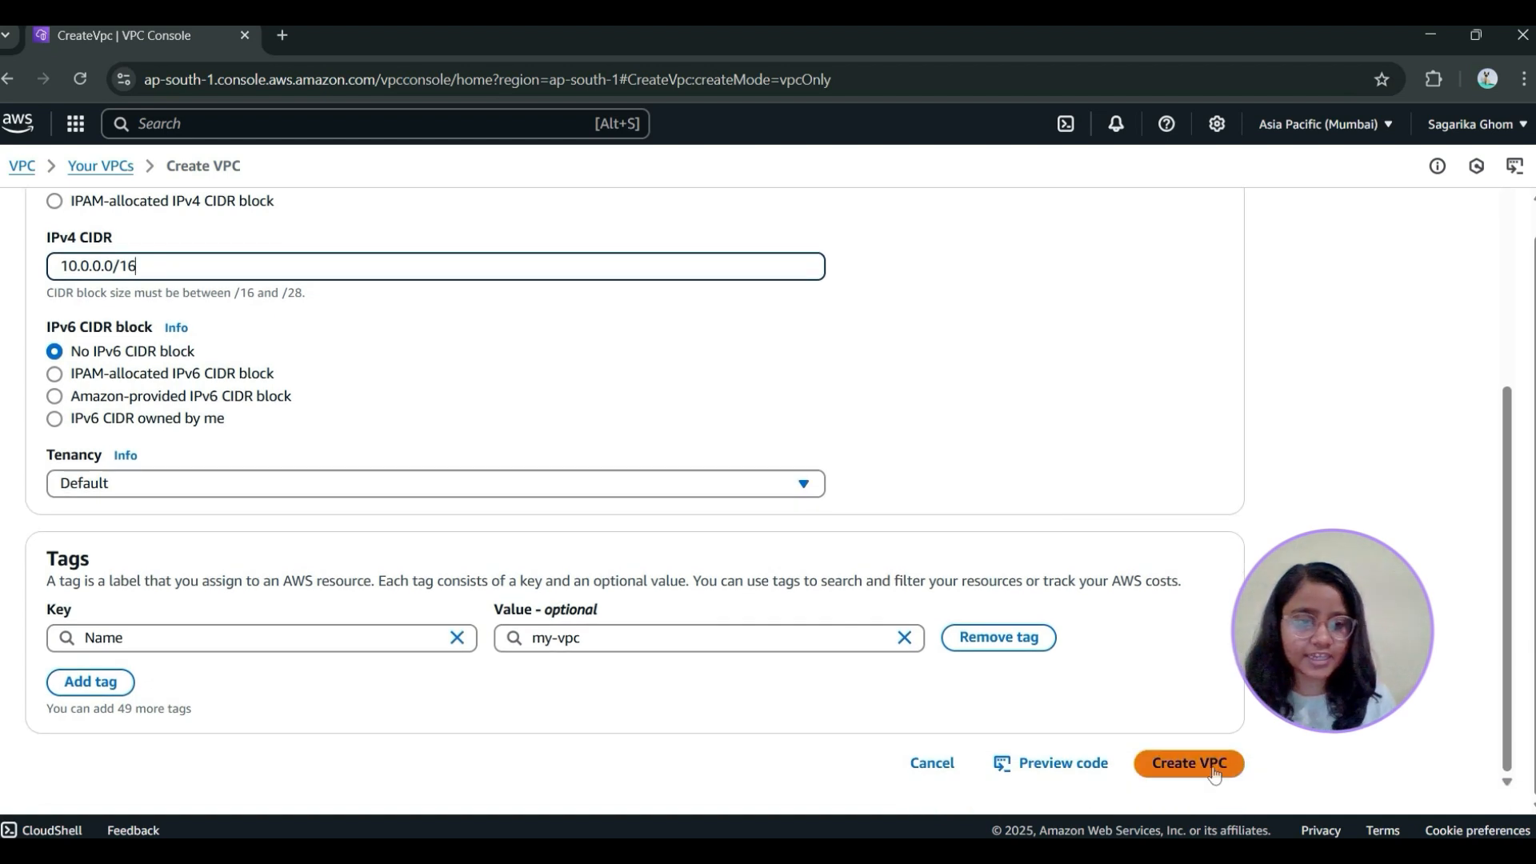
left_click(1197, 778)
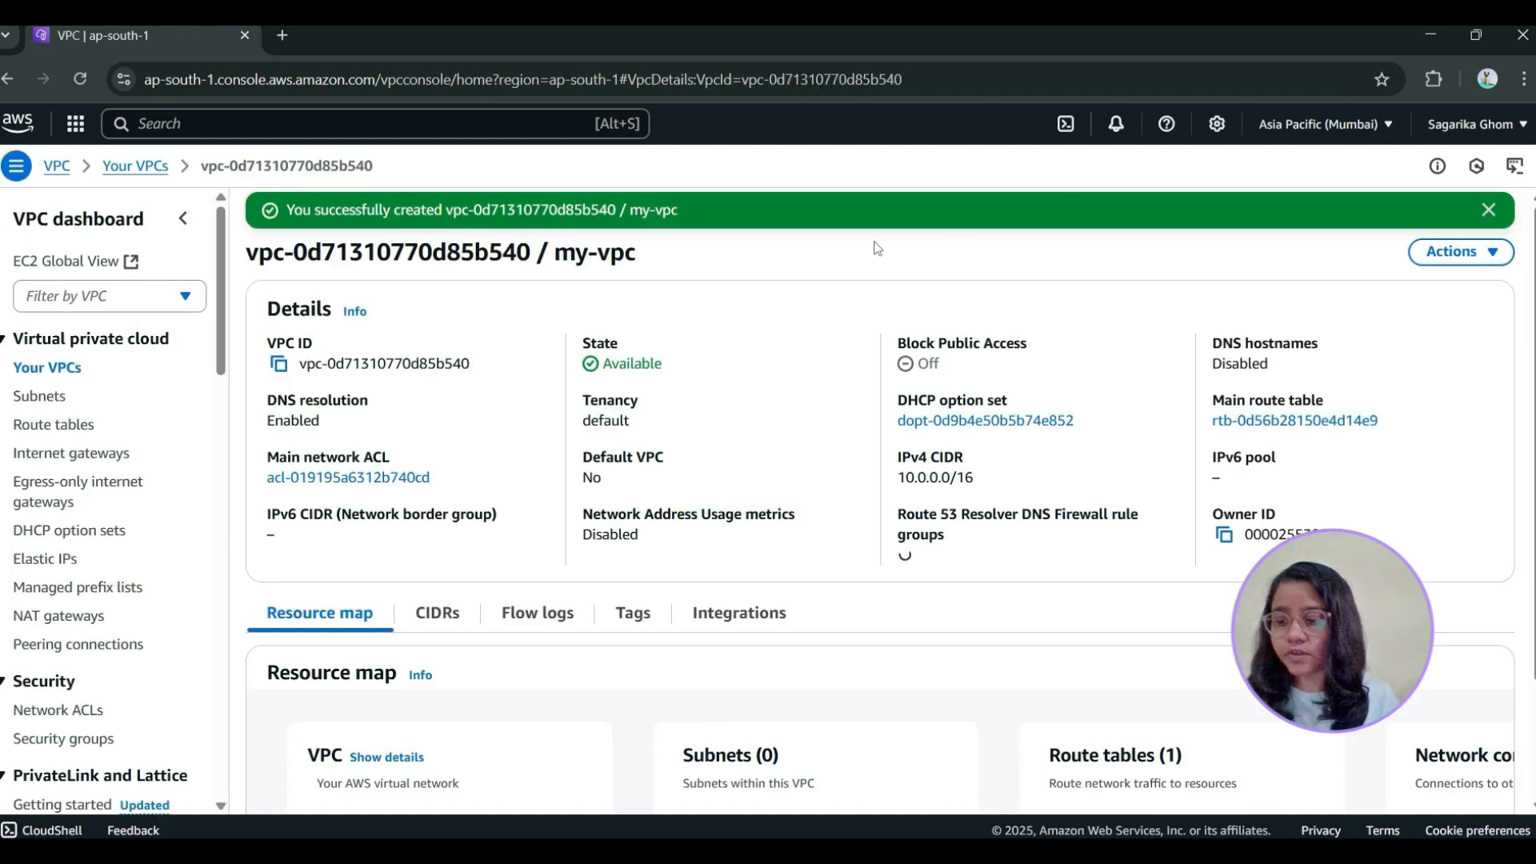
Create an internet gateway with the name tag my-igw
left_click(78, 456)
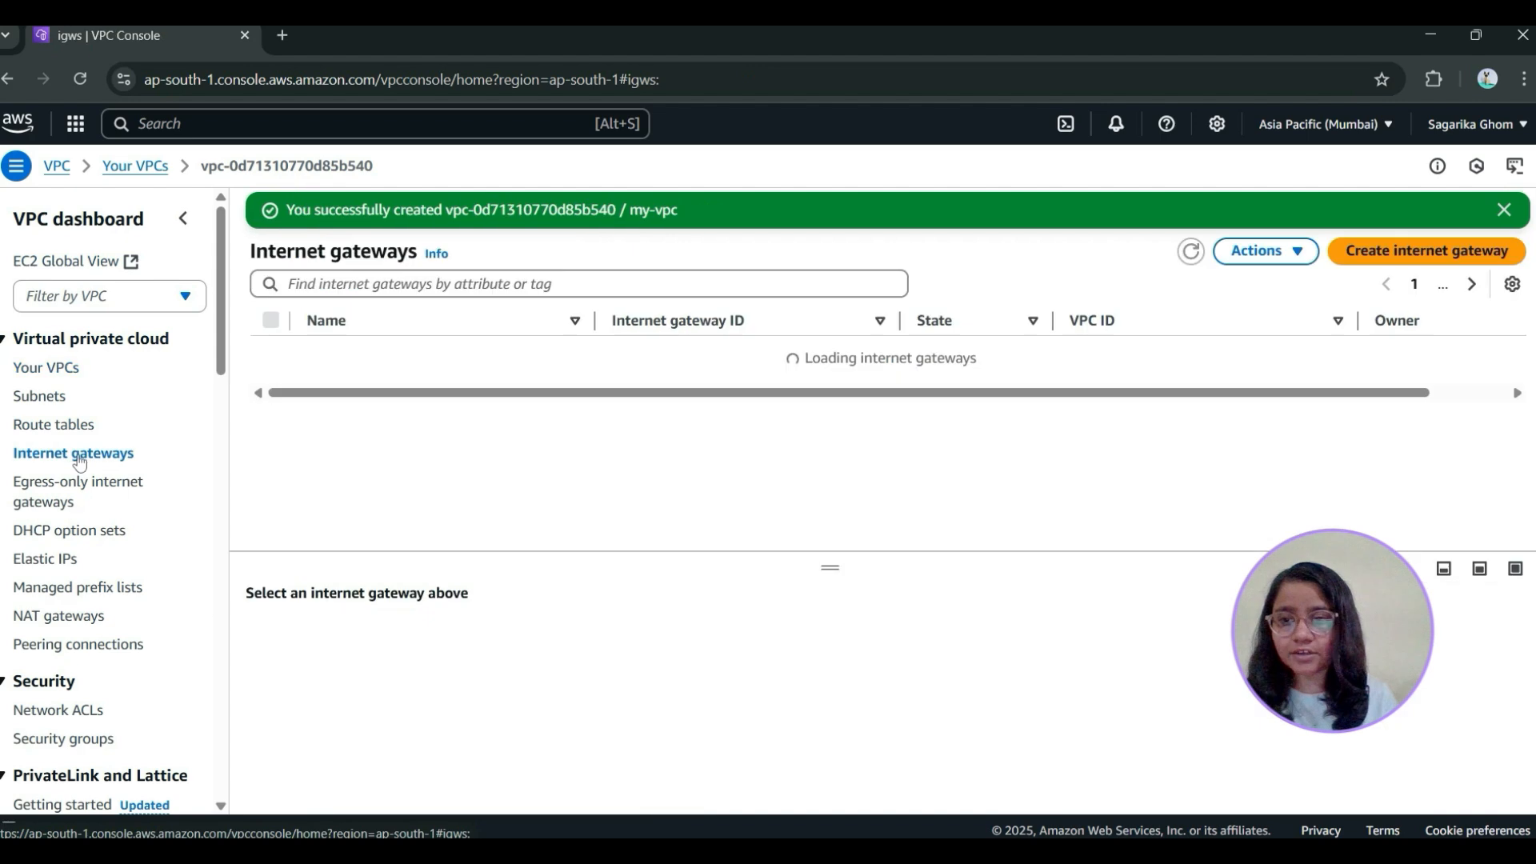
left_click(1424, 210)
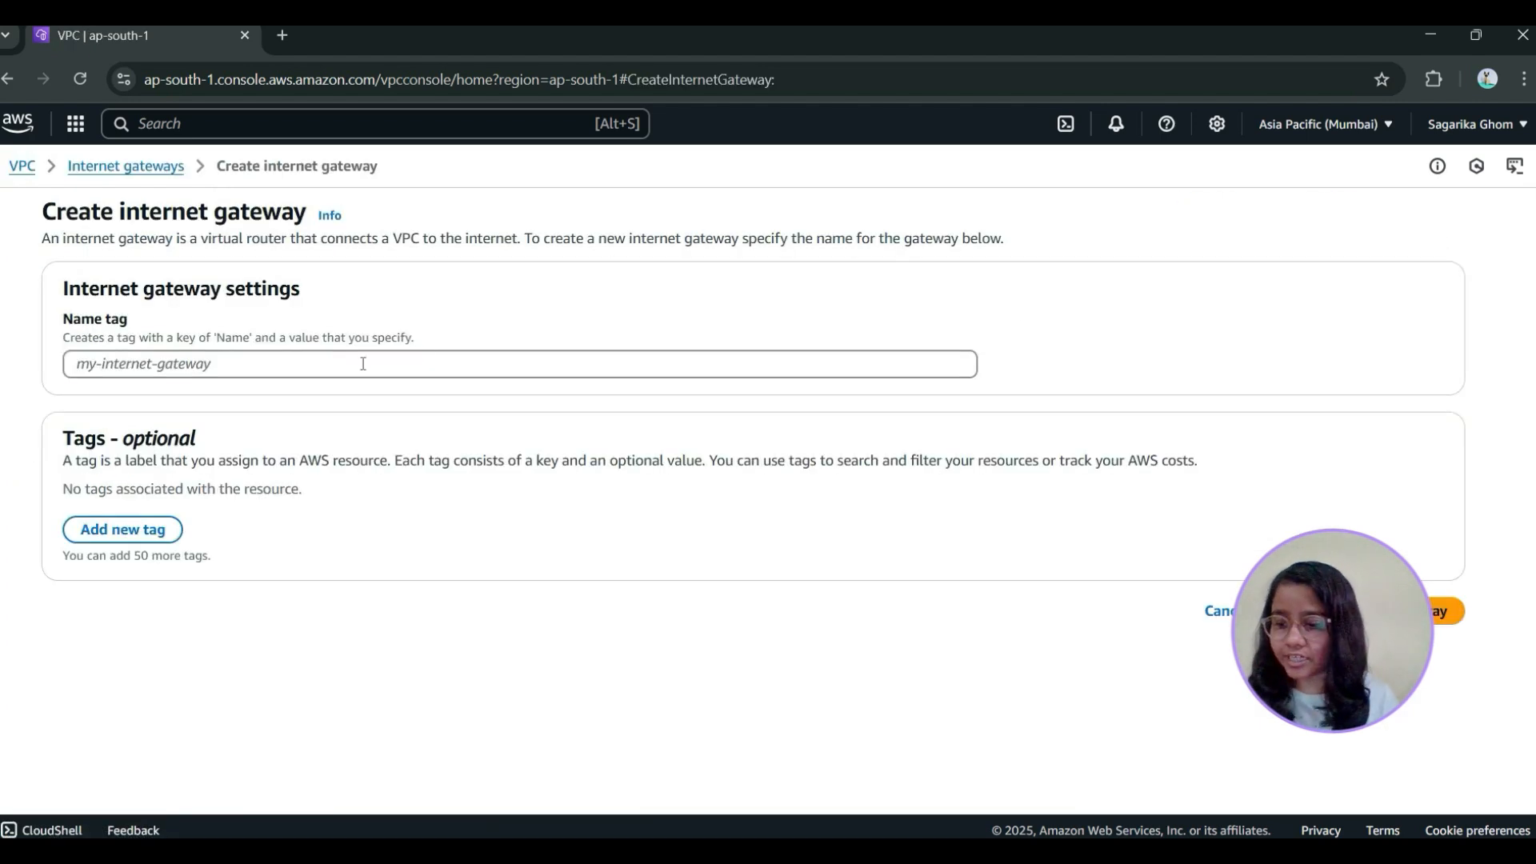
left_click(458, 362)
type("my-igw")
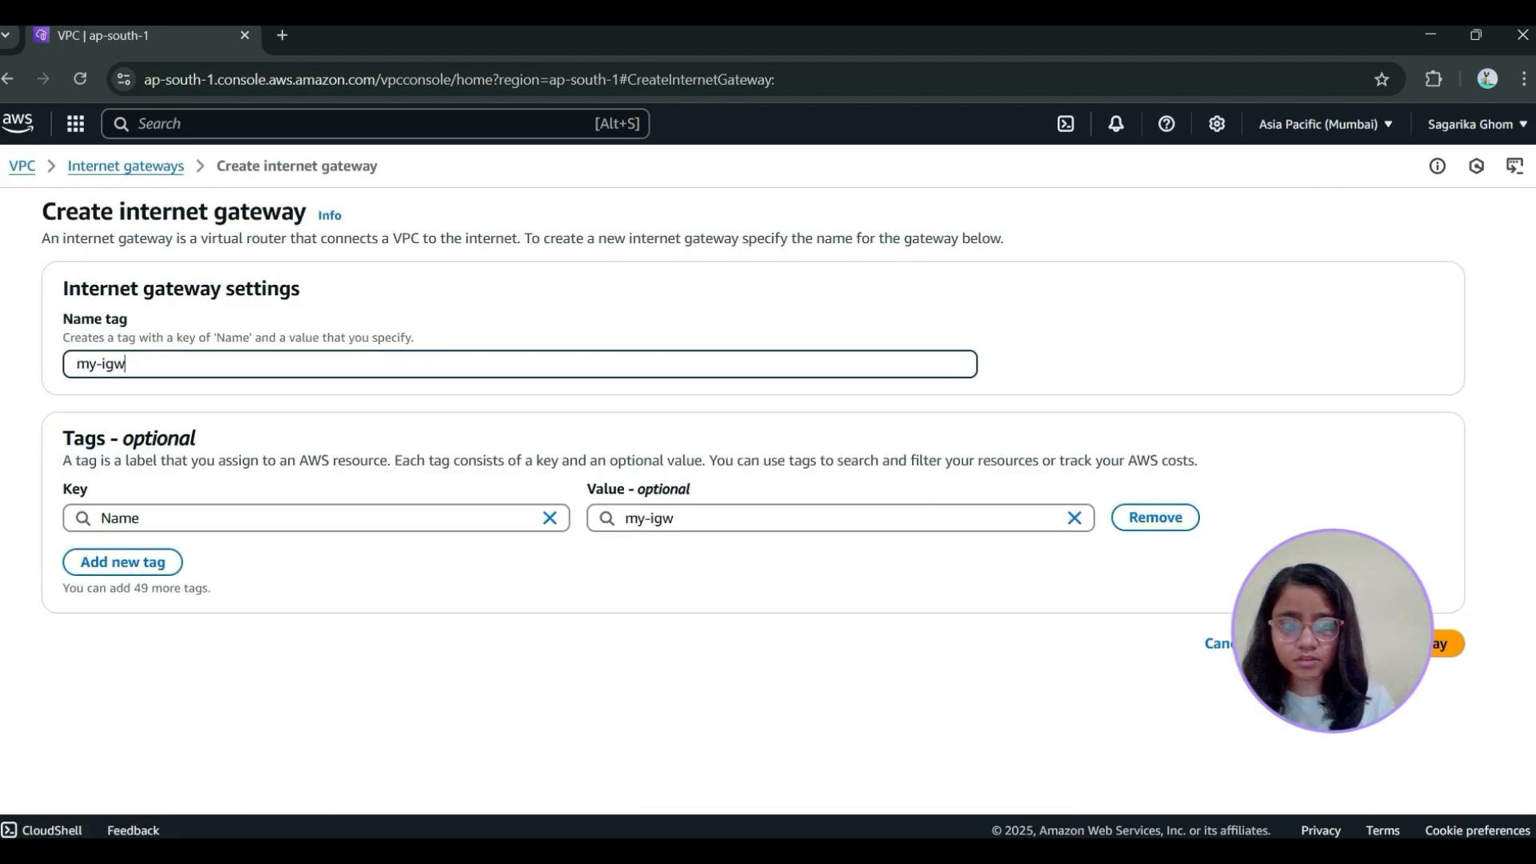
key("Return")
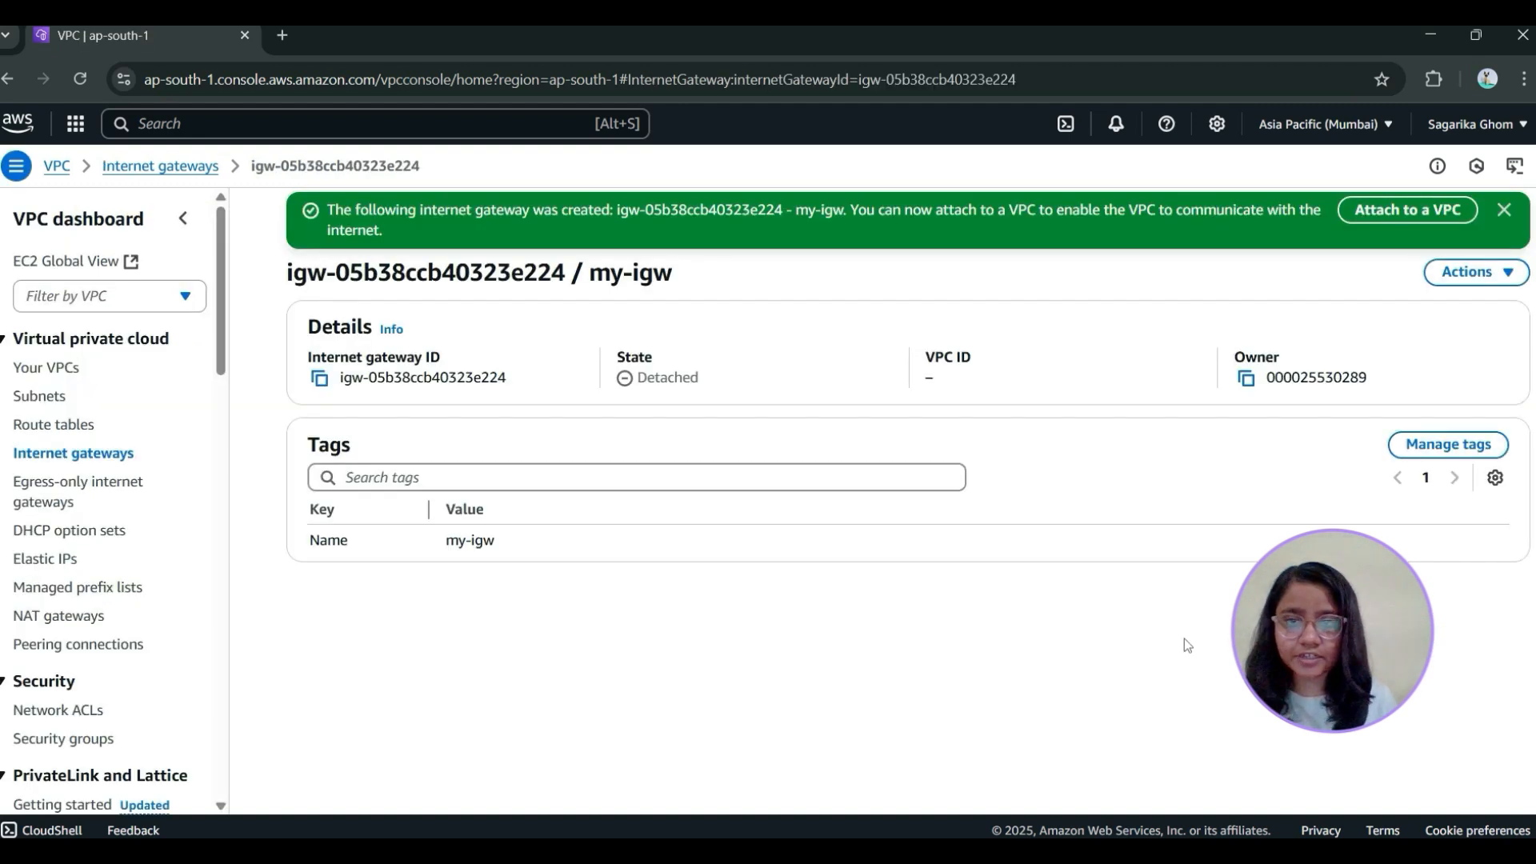
Attach the my-igw internet gateway to my-vpc
left_click(1504, 269)
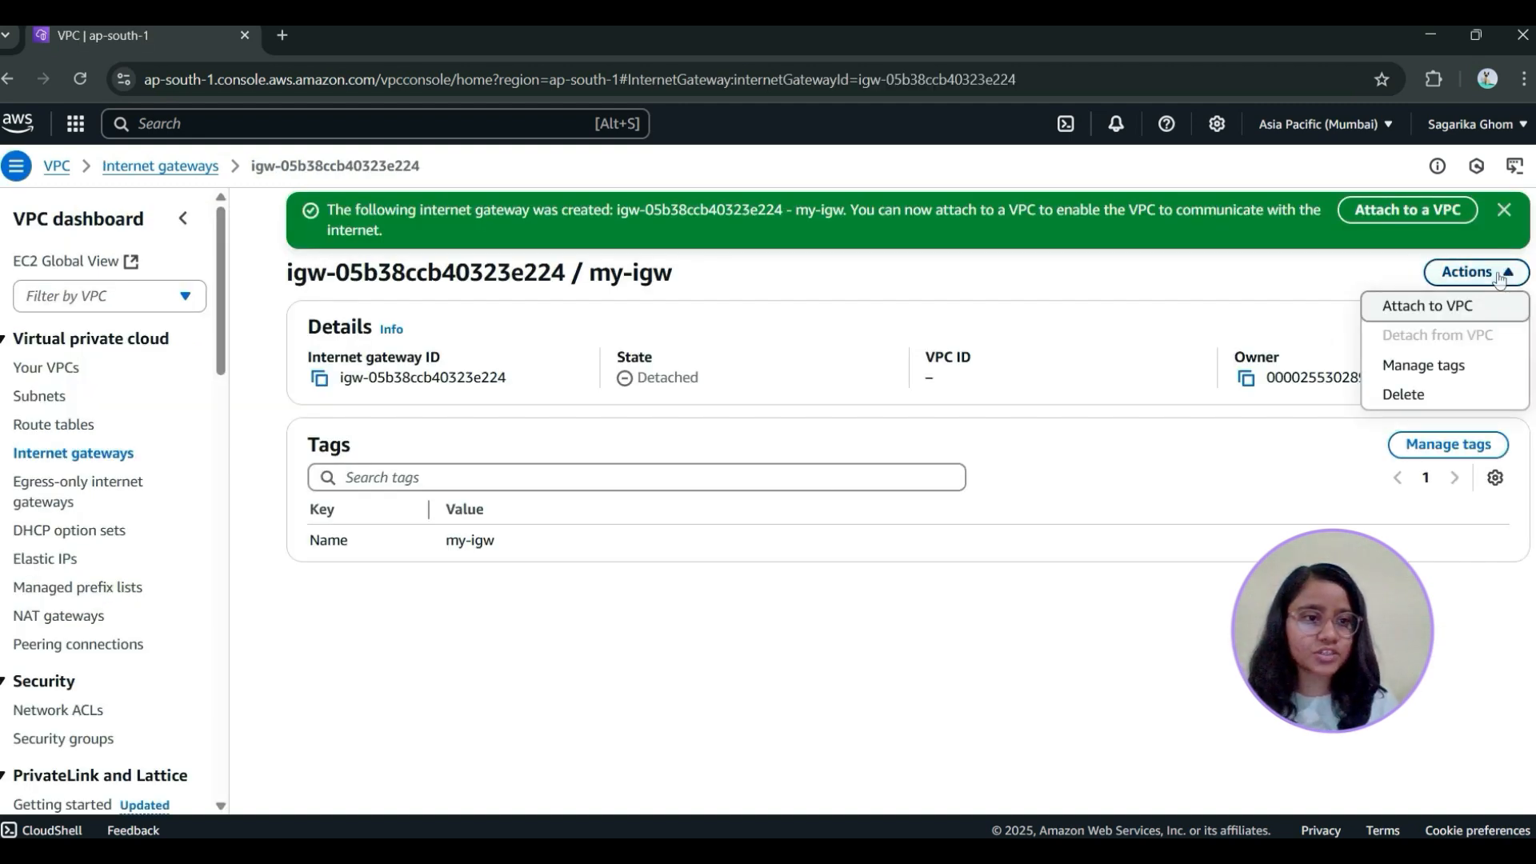
left_click(1462, 304)
left_click(154, 362)
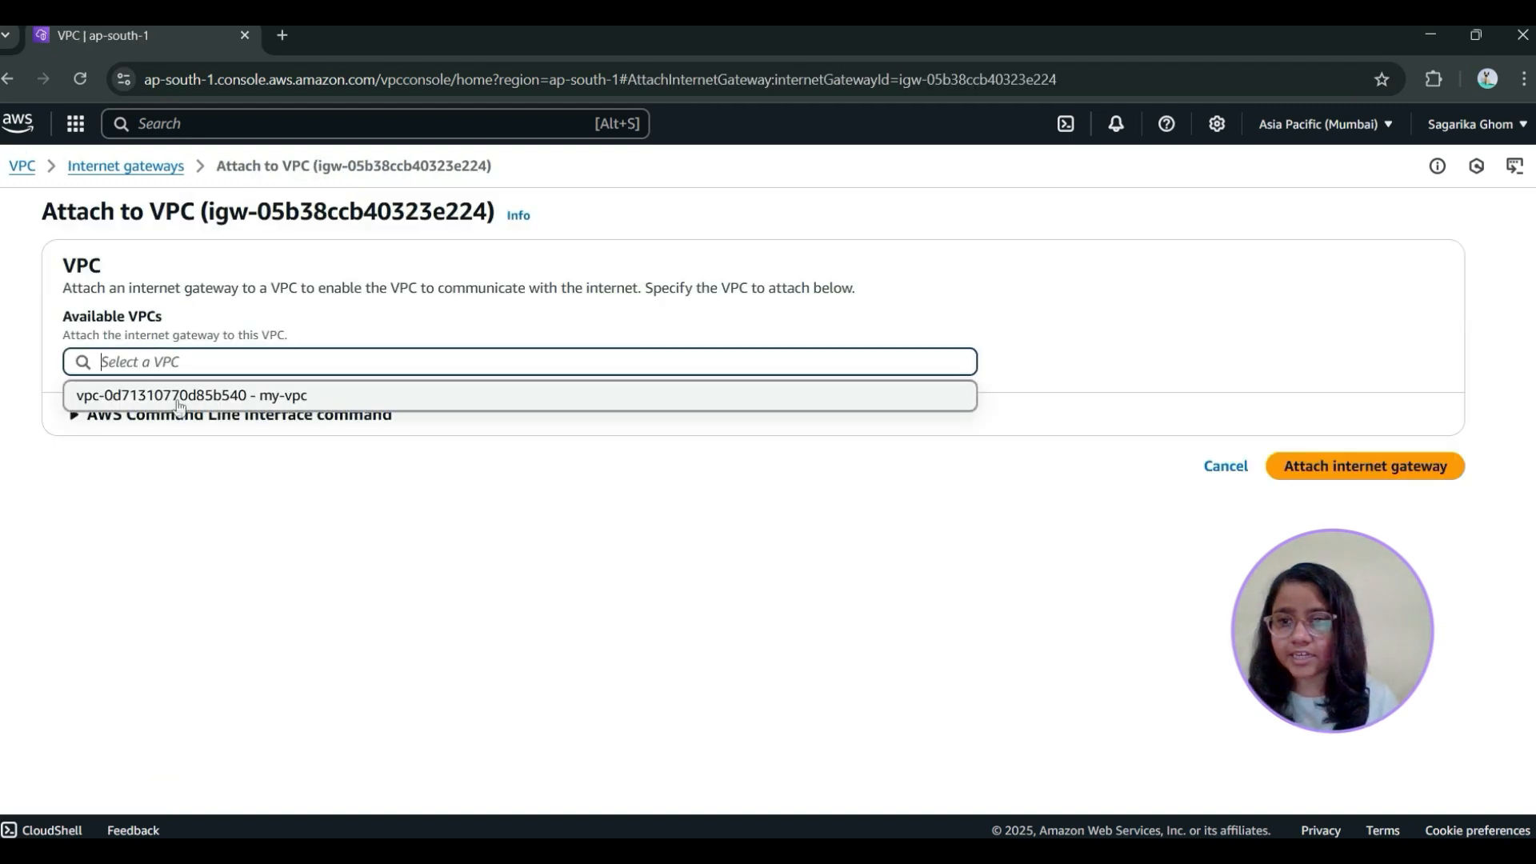
left_click(155, 391)
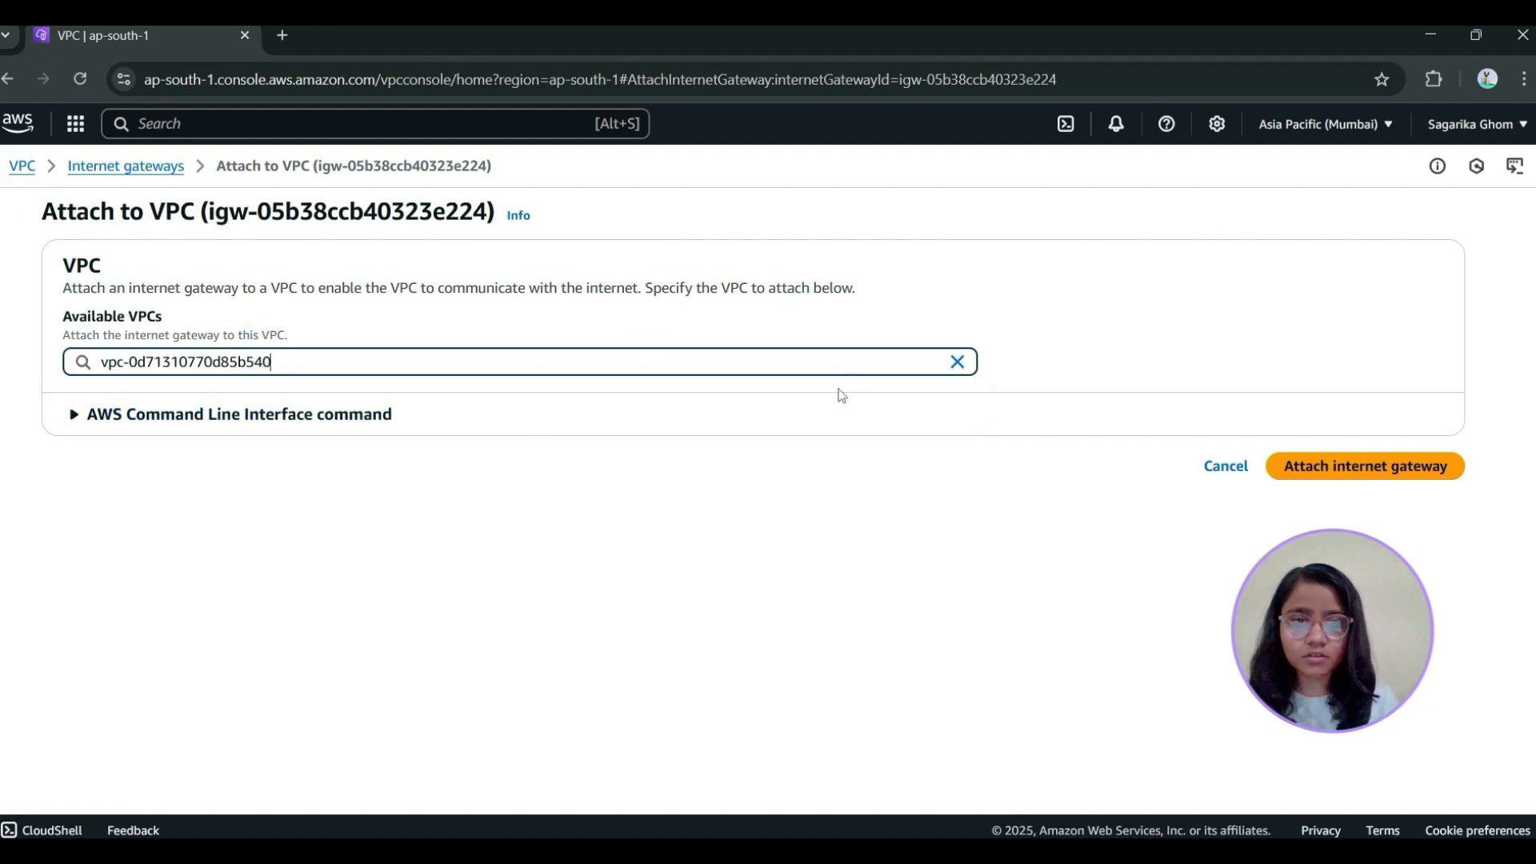
left_click(1395, 471)
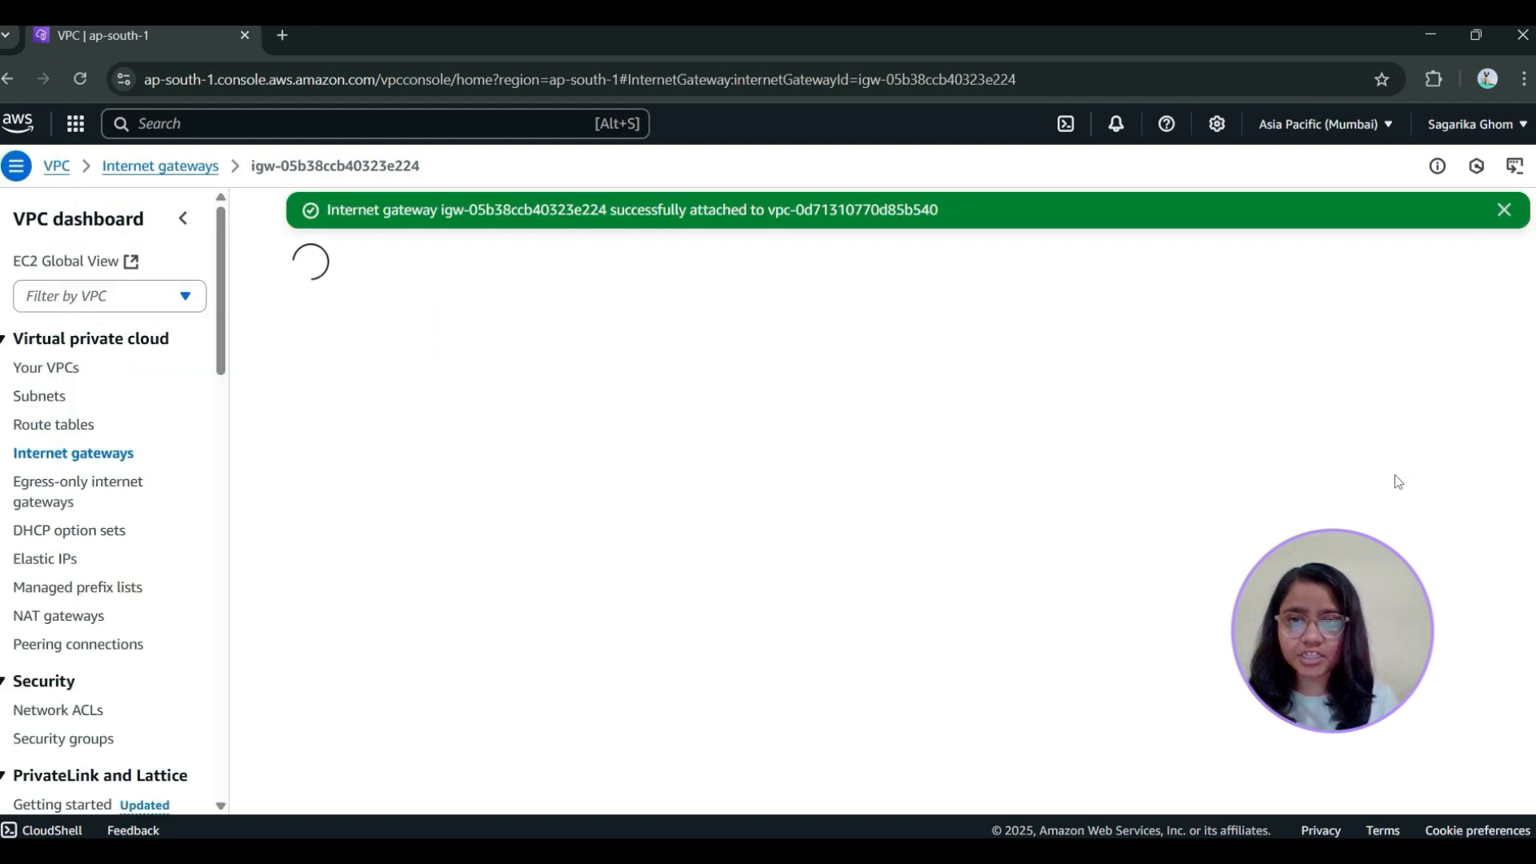
Check the state and attached VPC of my-igw in the list of internet gateways
left_click(183, 165)
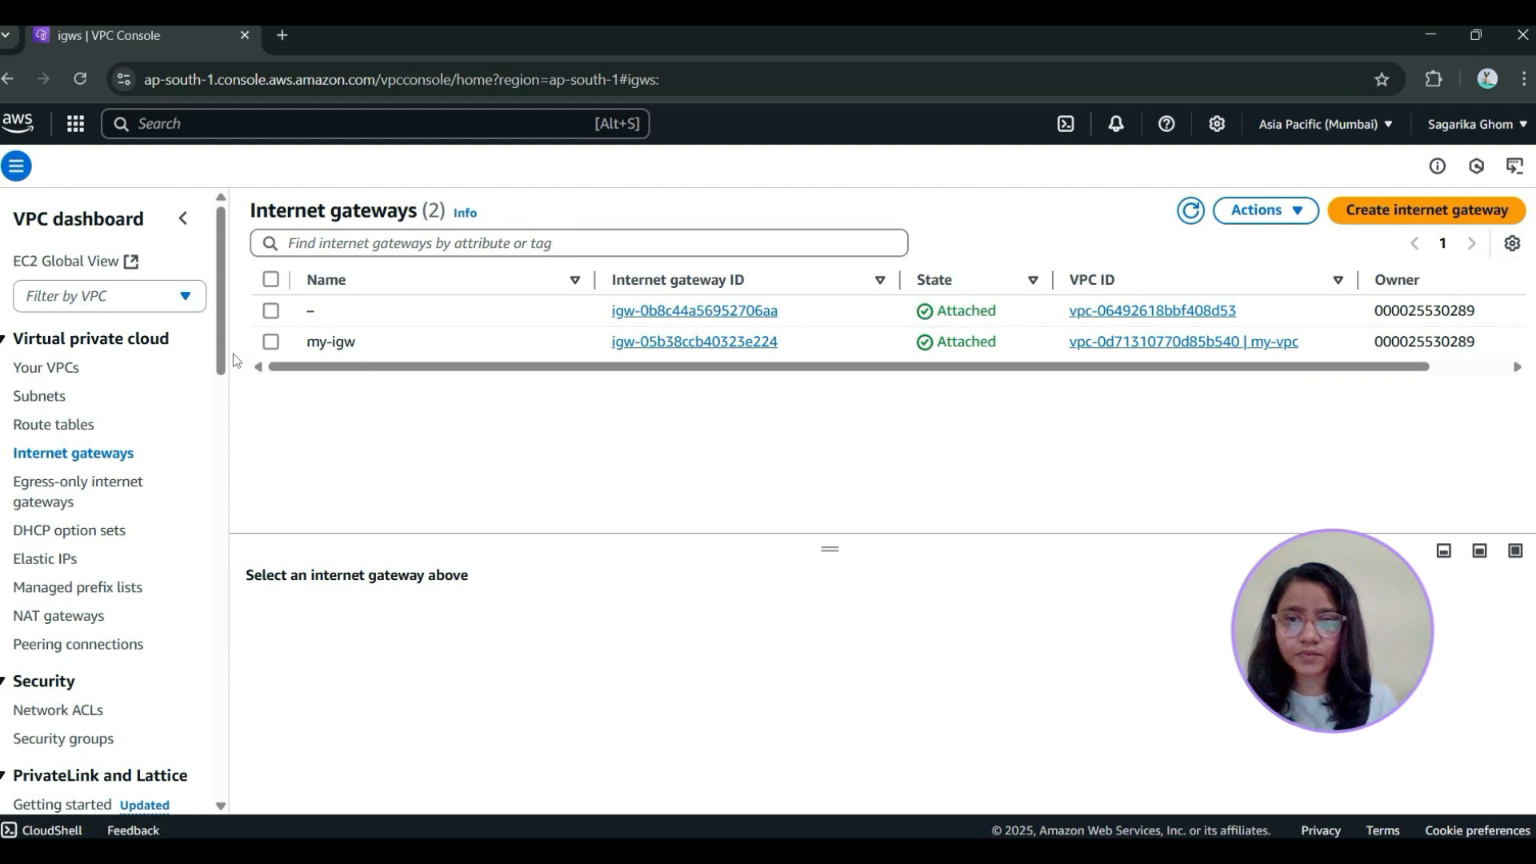
left_click(271, 342)
scroll(655, 388, "right", 2)
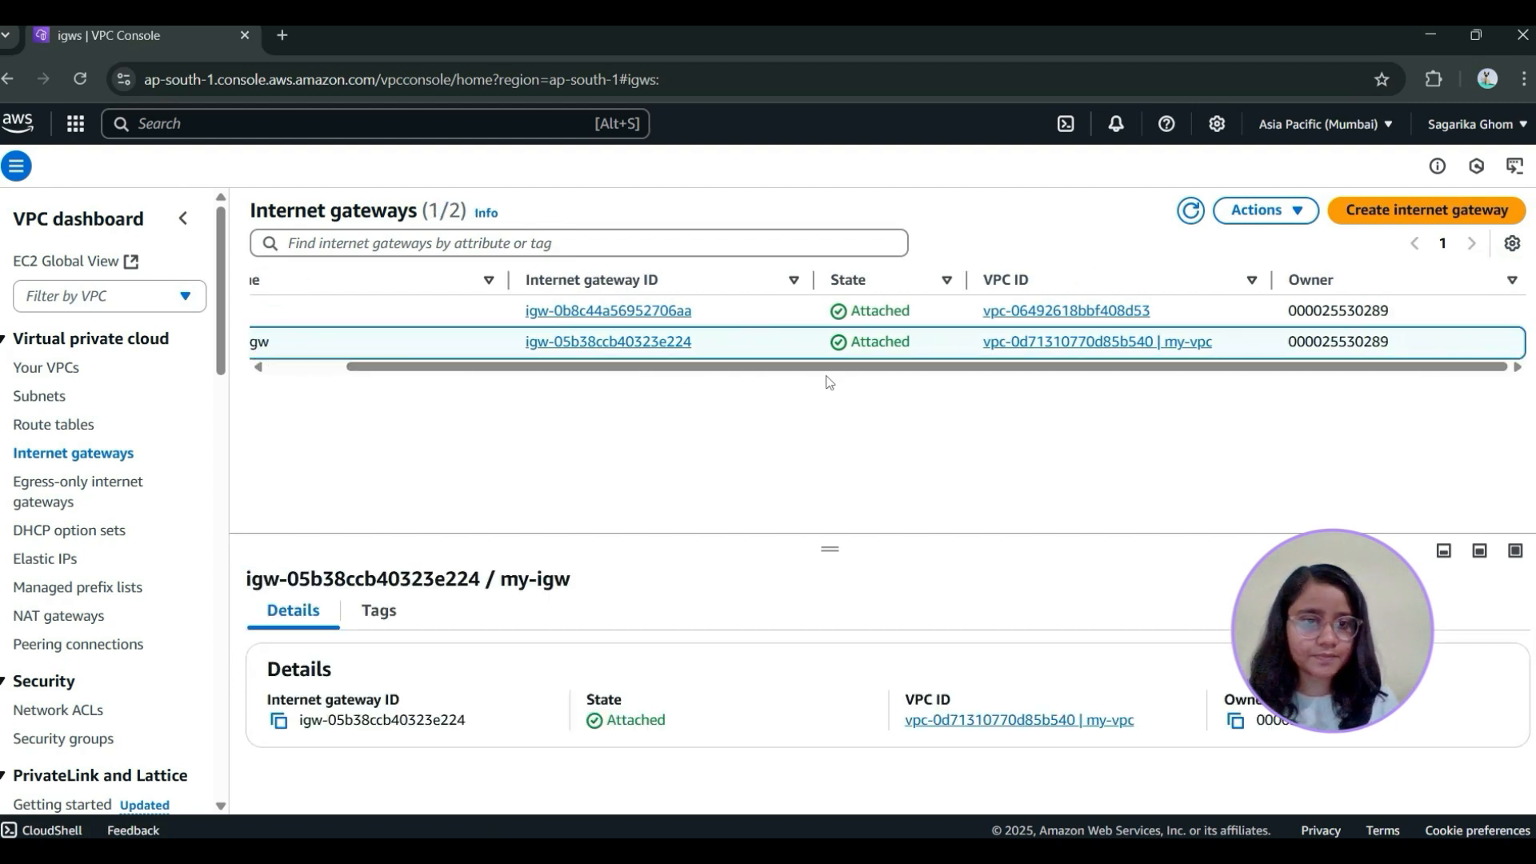
left_click(1421, 35)
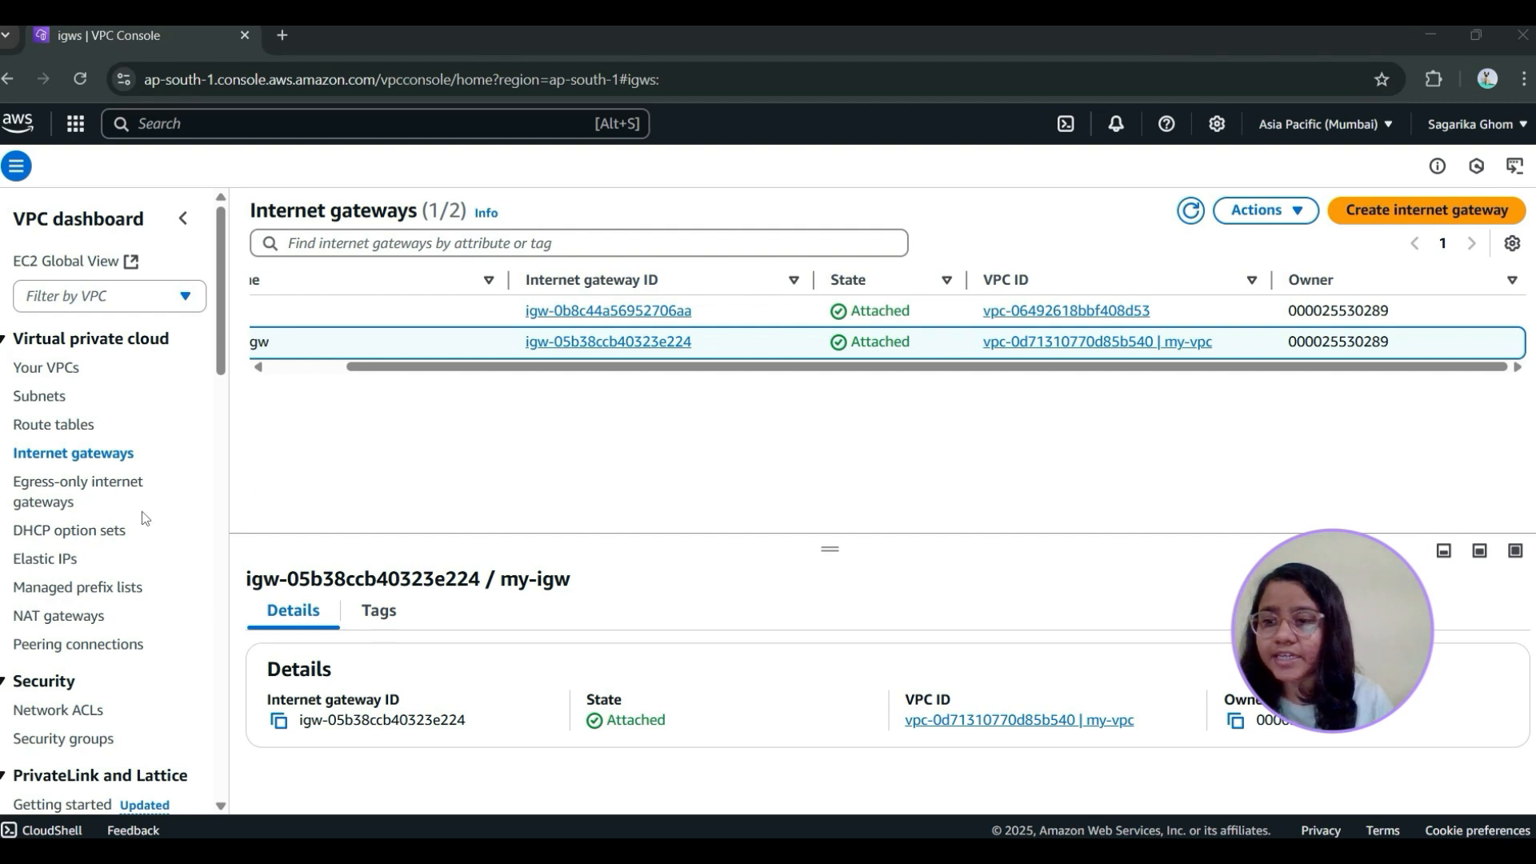
Start a new subnet in my-vpc and name it public-subnet-1
left_click(42, 400)
left_click(1477, 210)
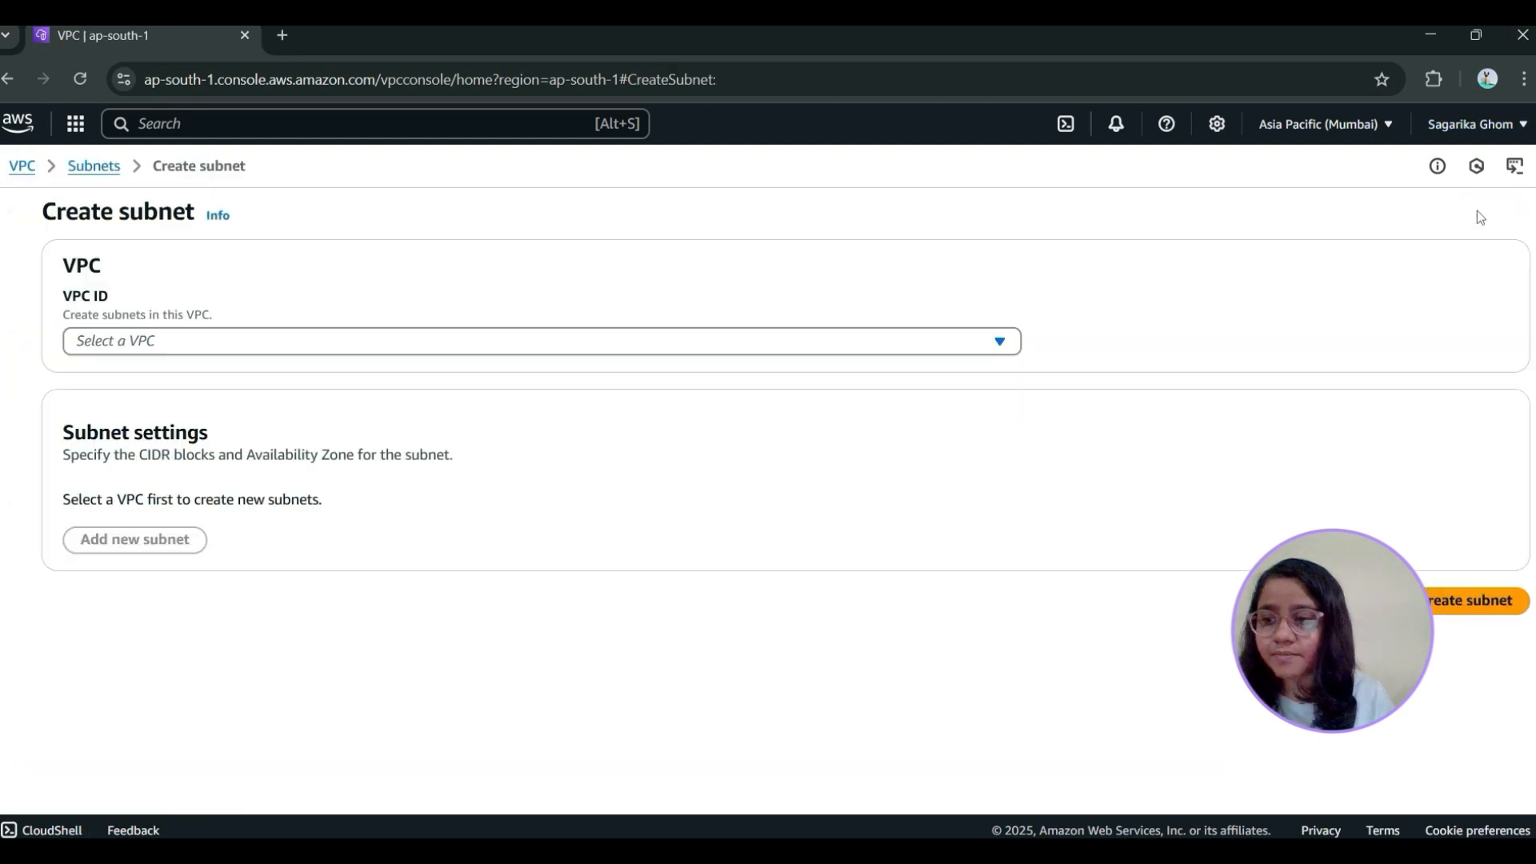
left_click(205, 341)
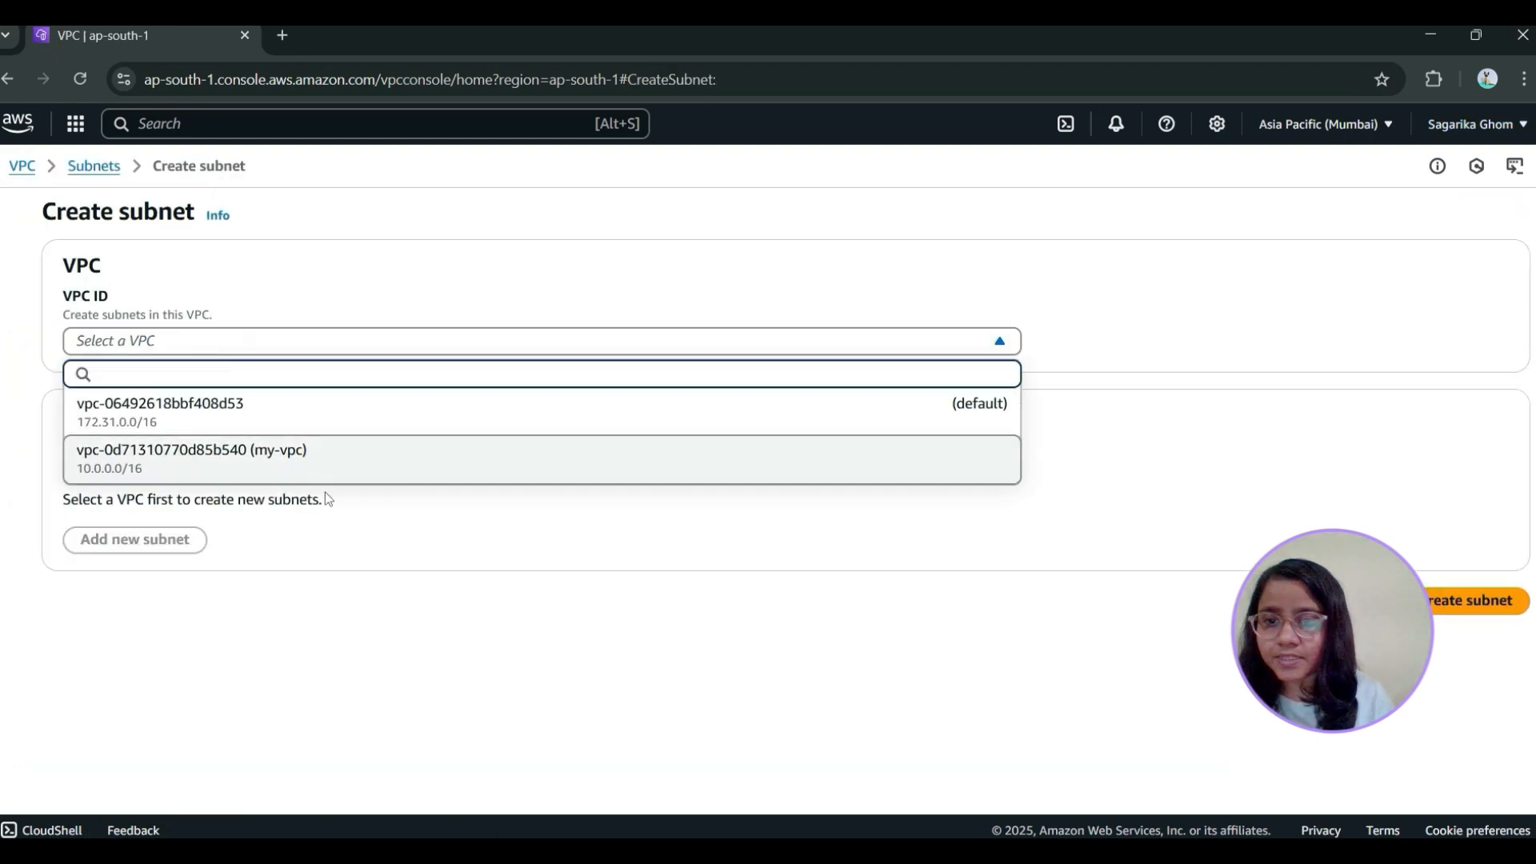
left_click(320, 450)
scroll(284, 518, "down", 4)
left_click(201, 417)
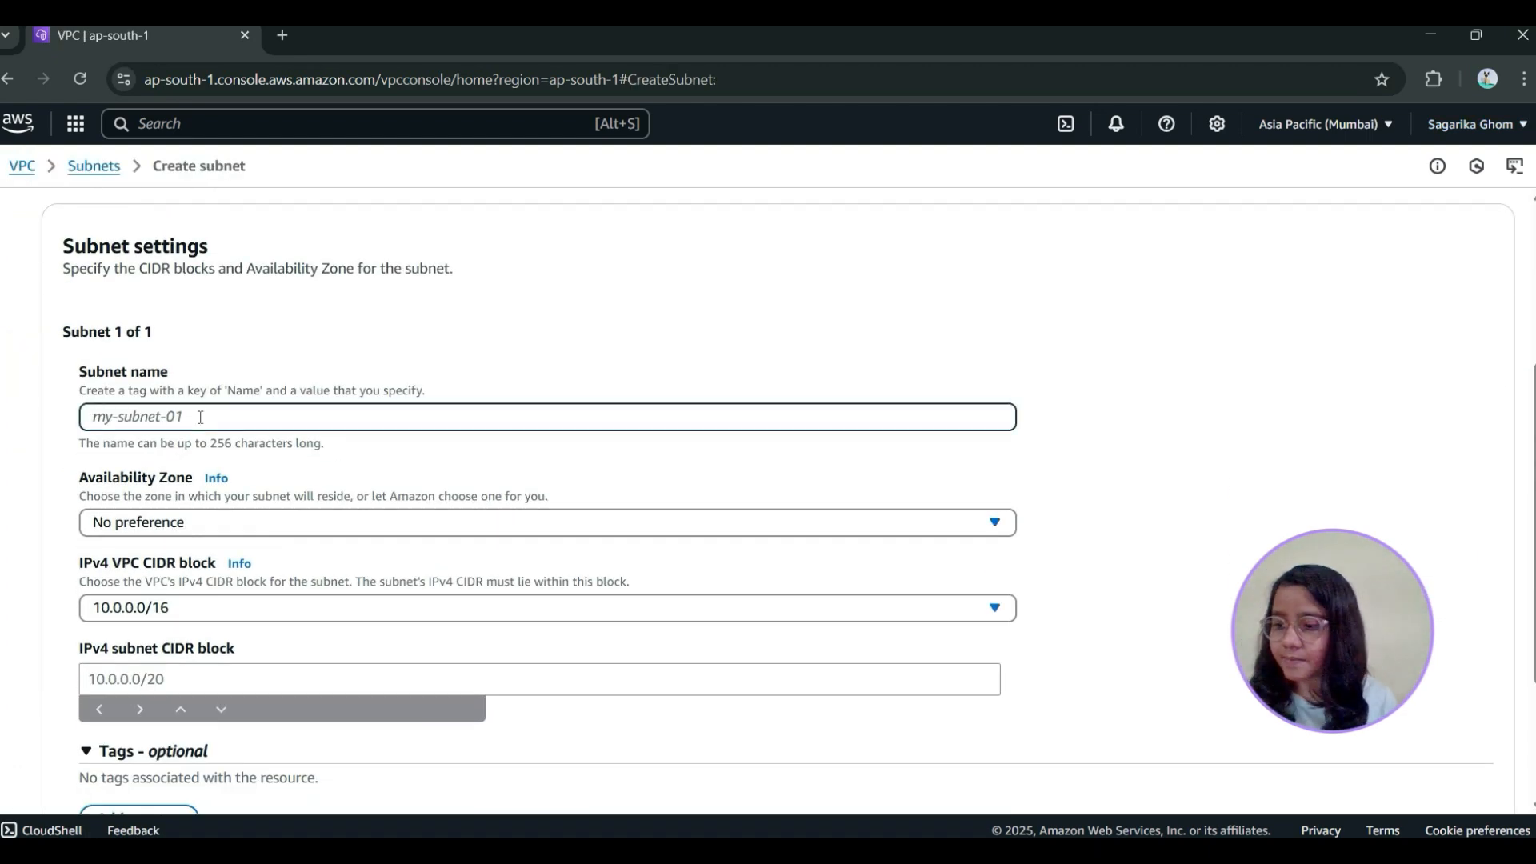
type("public-subnet")
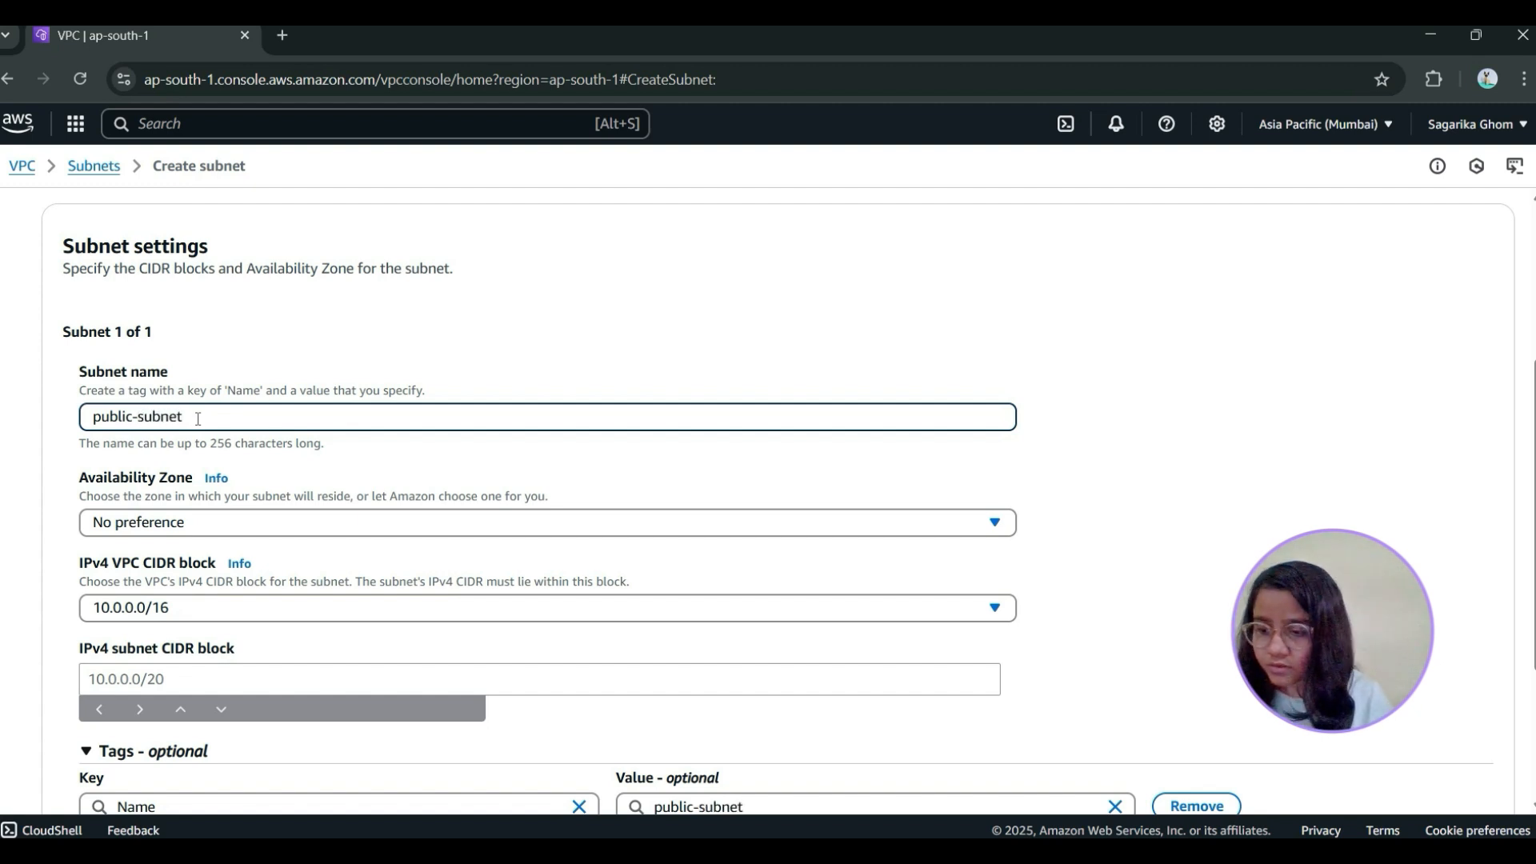
type("1")
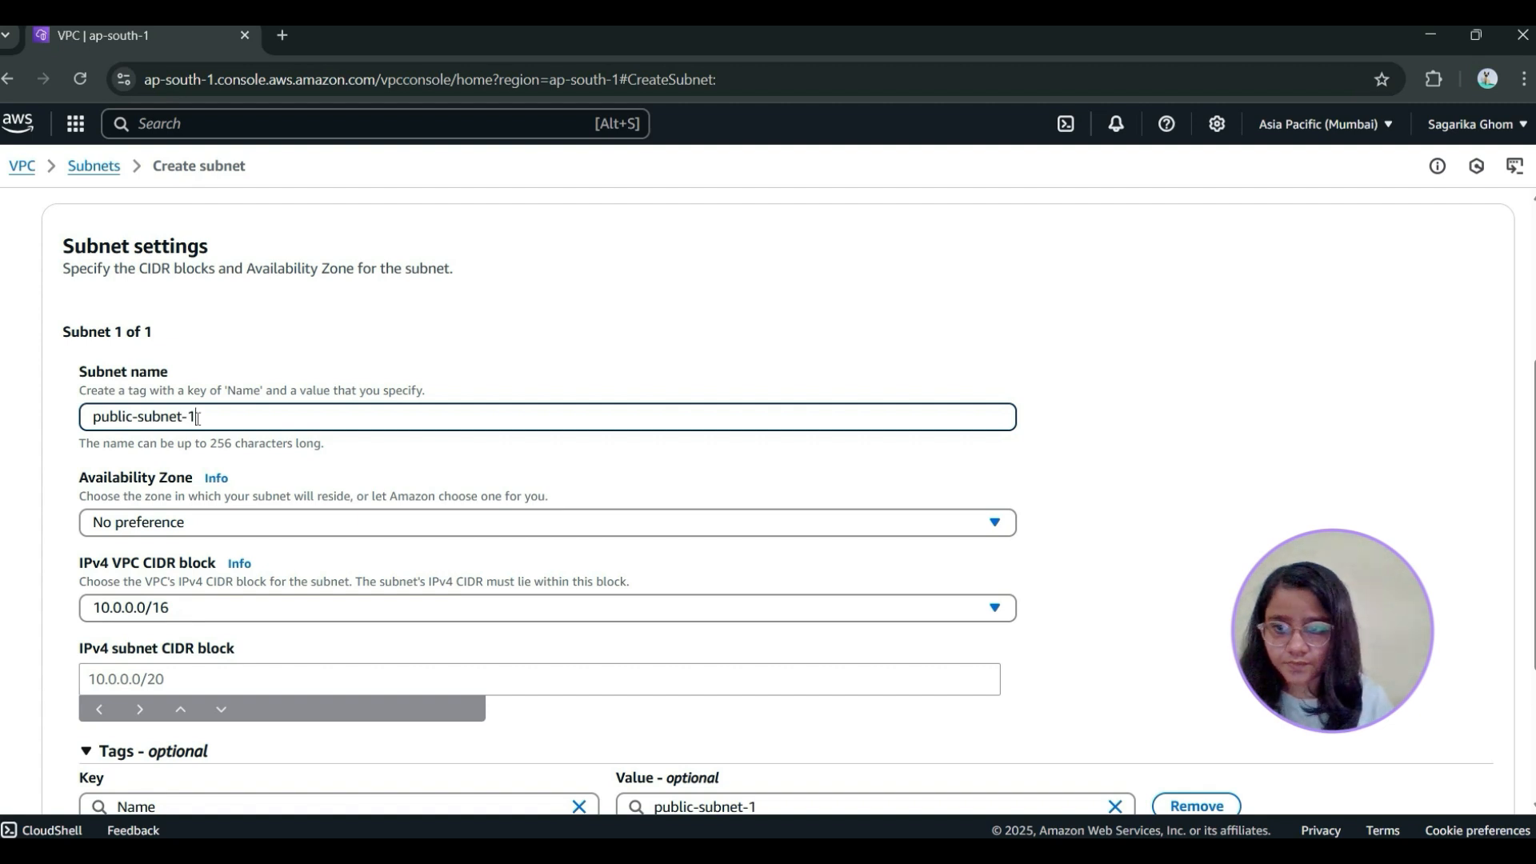
Set the subnet's availability zone to ap-south-1a and choose 10.0.0.0/16 as the IPv4 VPC CIDR block
left_click(203, 518)
left_click(293, 620)
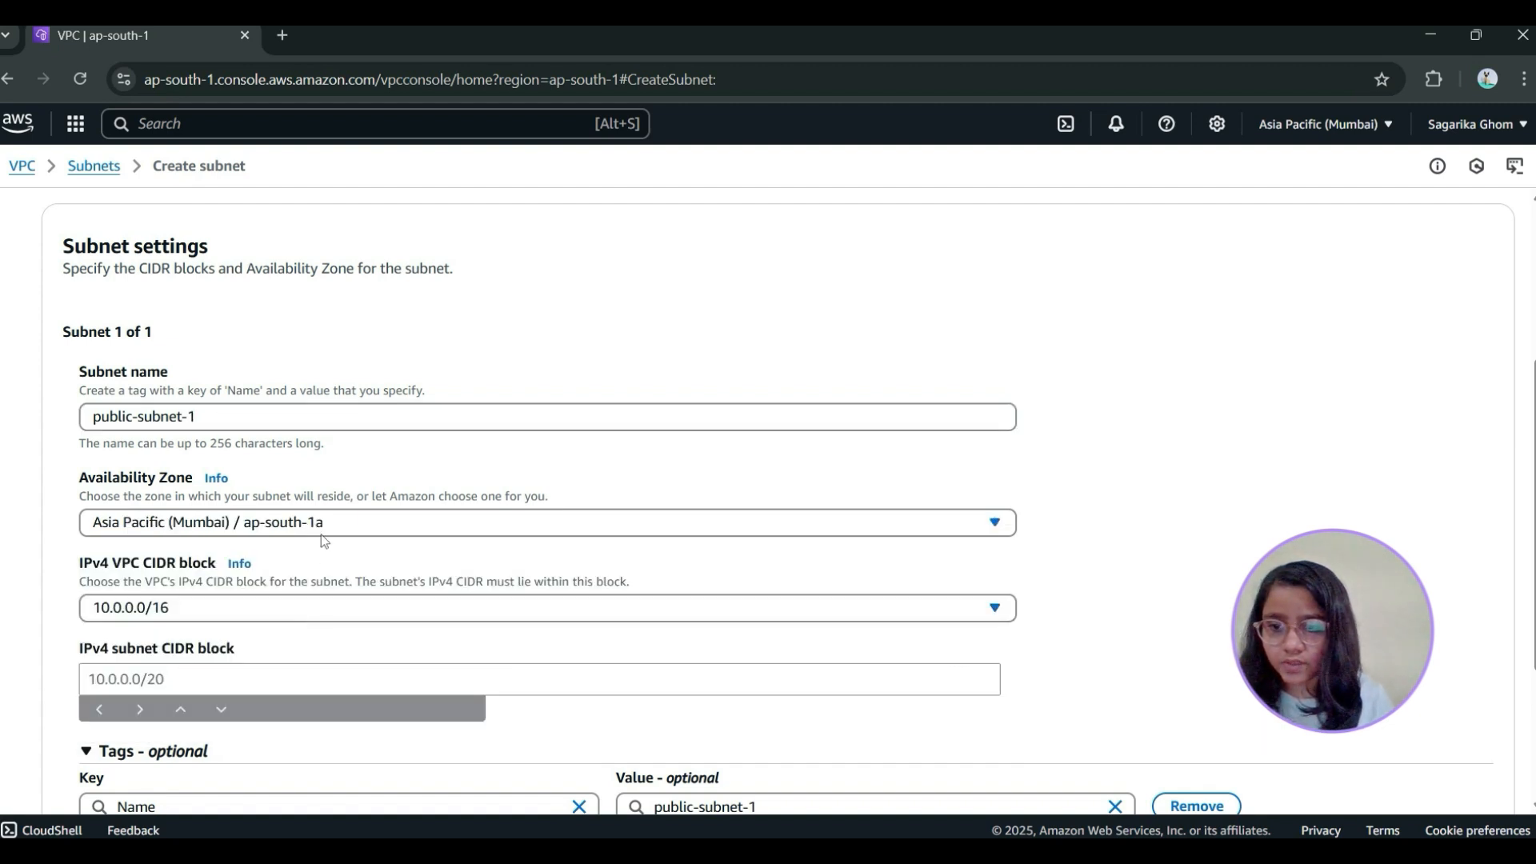
scroll(312, 512, "down", 3)
left_click(184, 405)
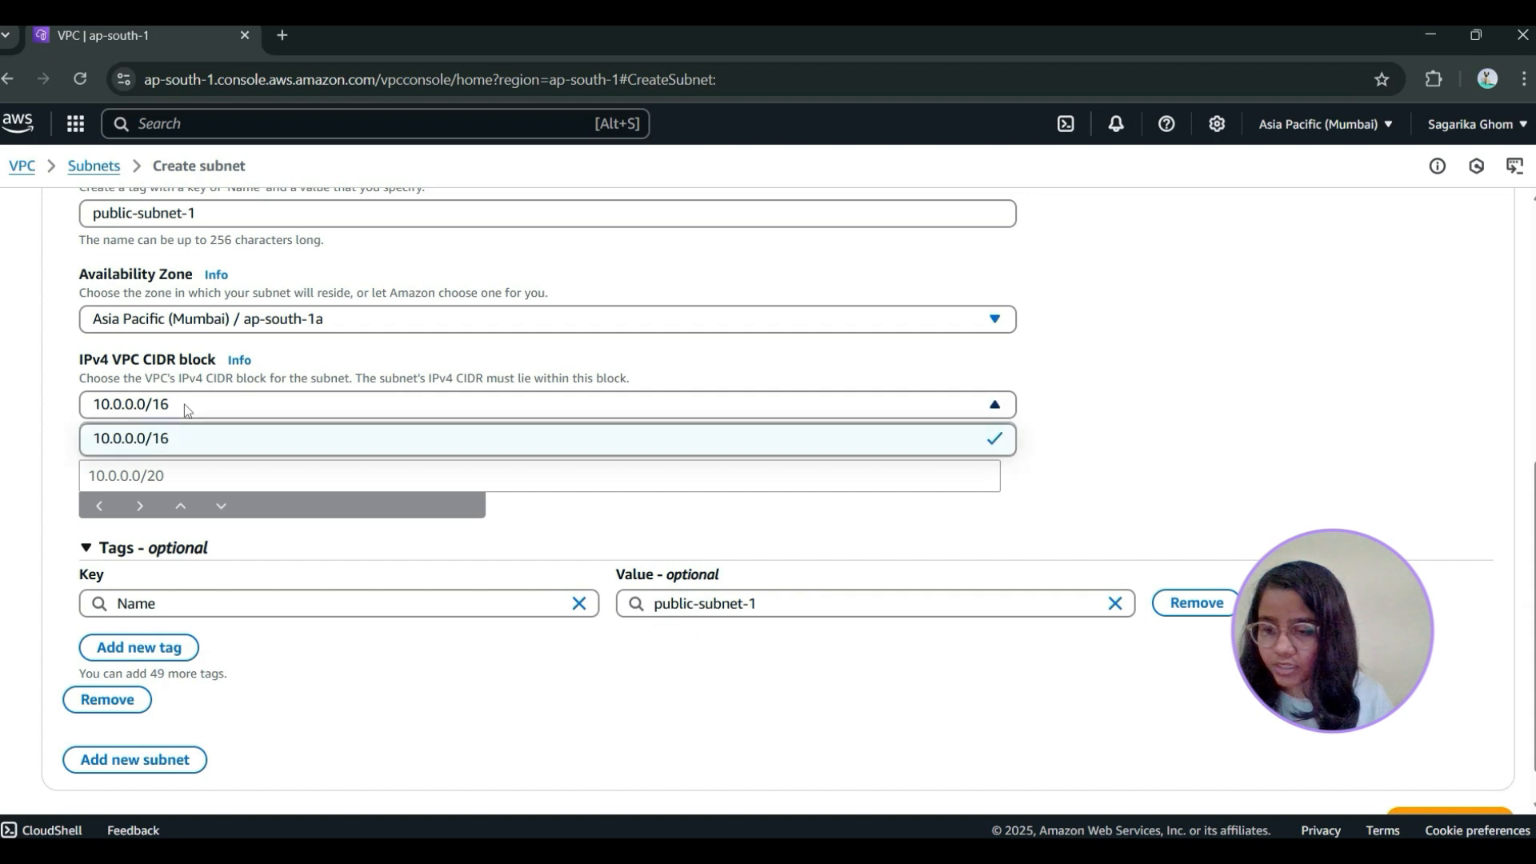
left_click(154, 440)
Set the IPv4 subnet CIDR block to 10.0.1.0/24 and create the subnet
left_click(201, 478)
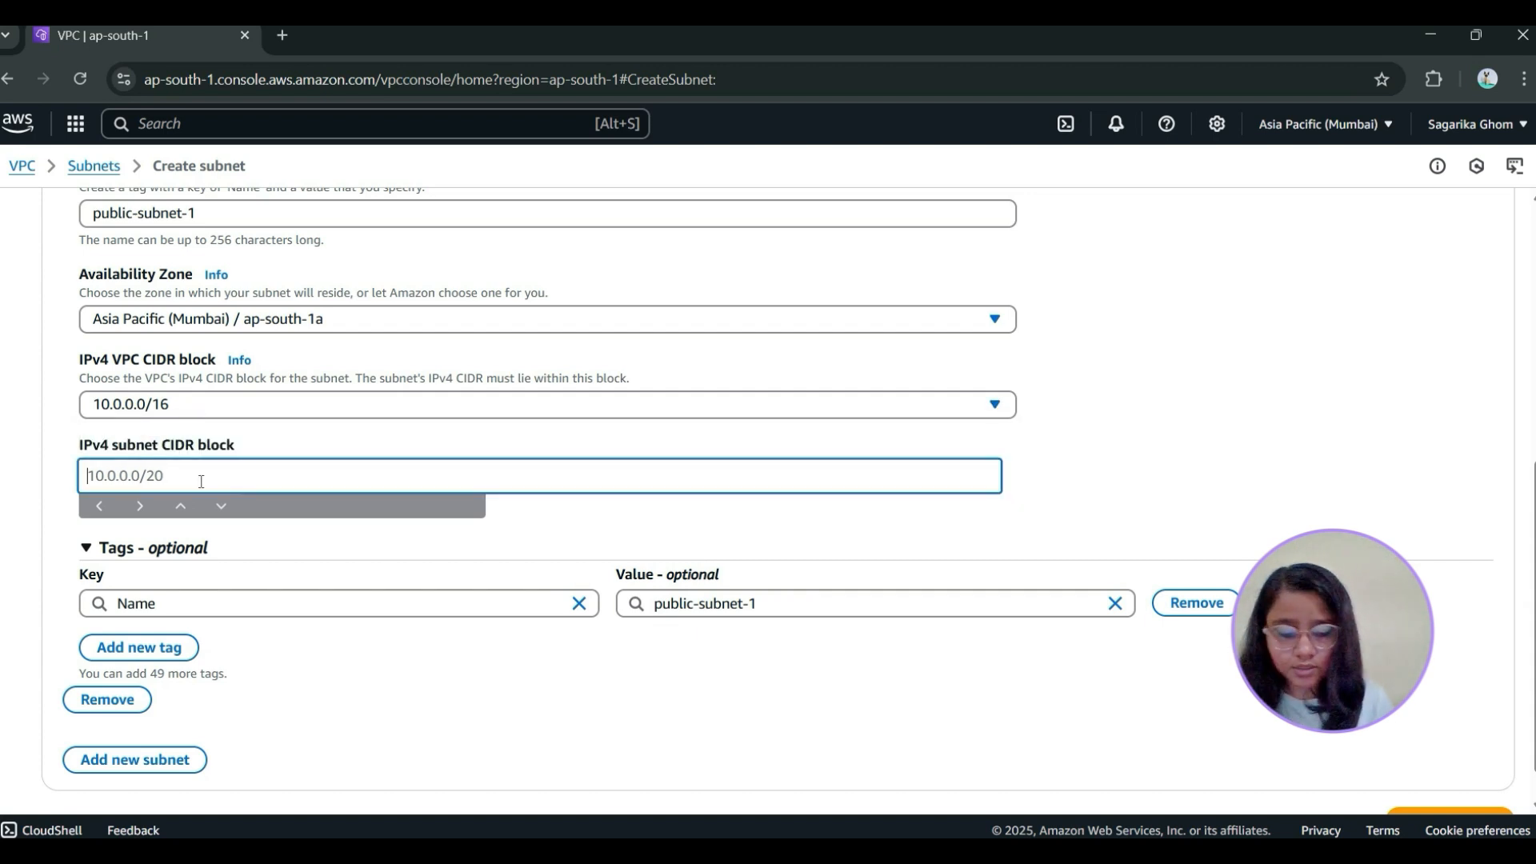
type("10.0.")
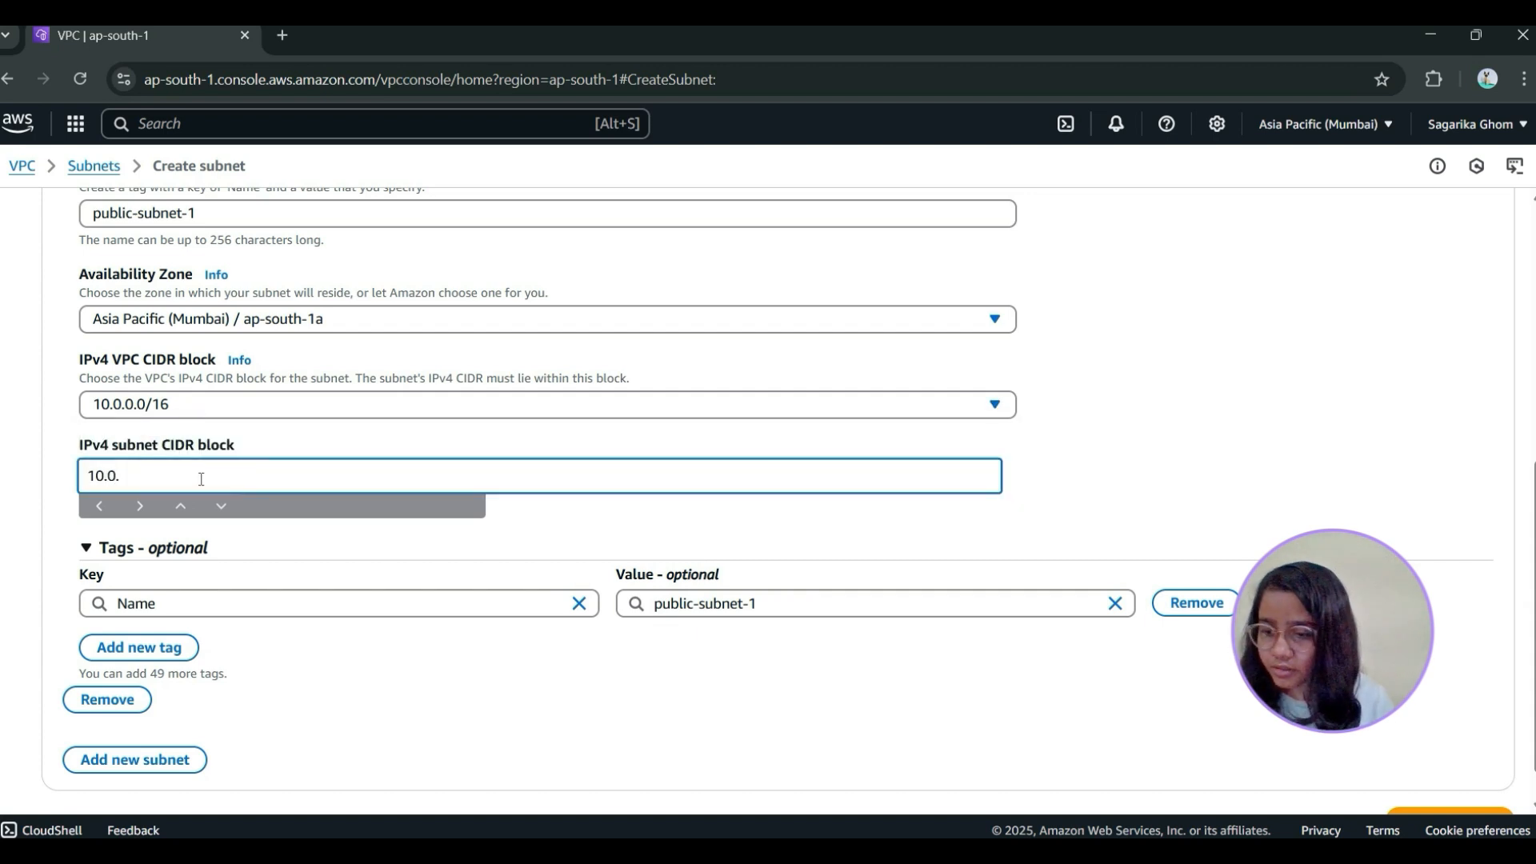
type("1.0")
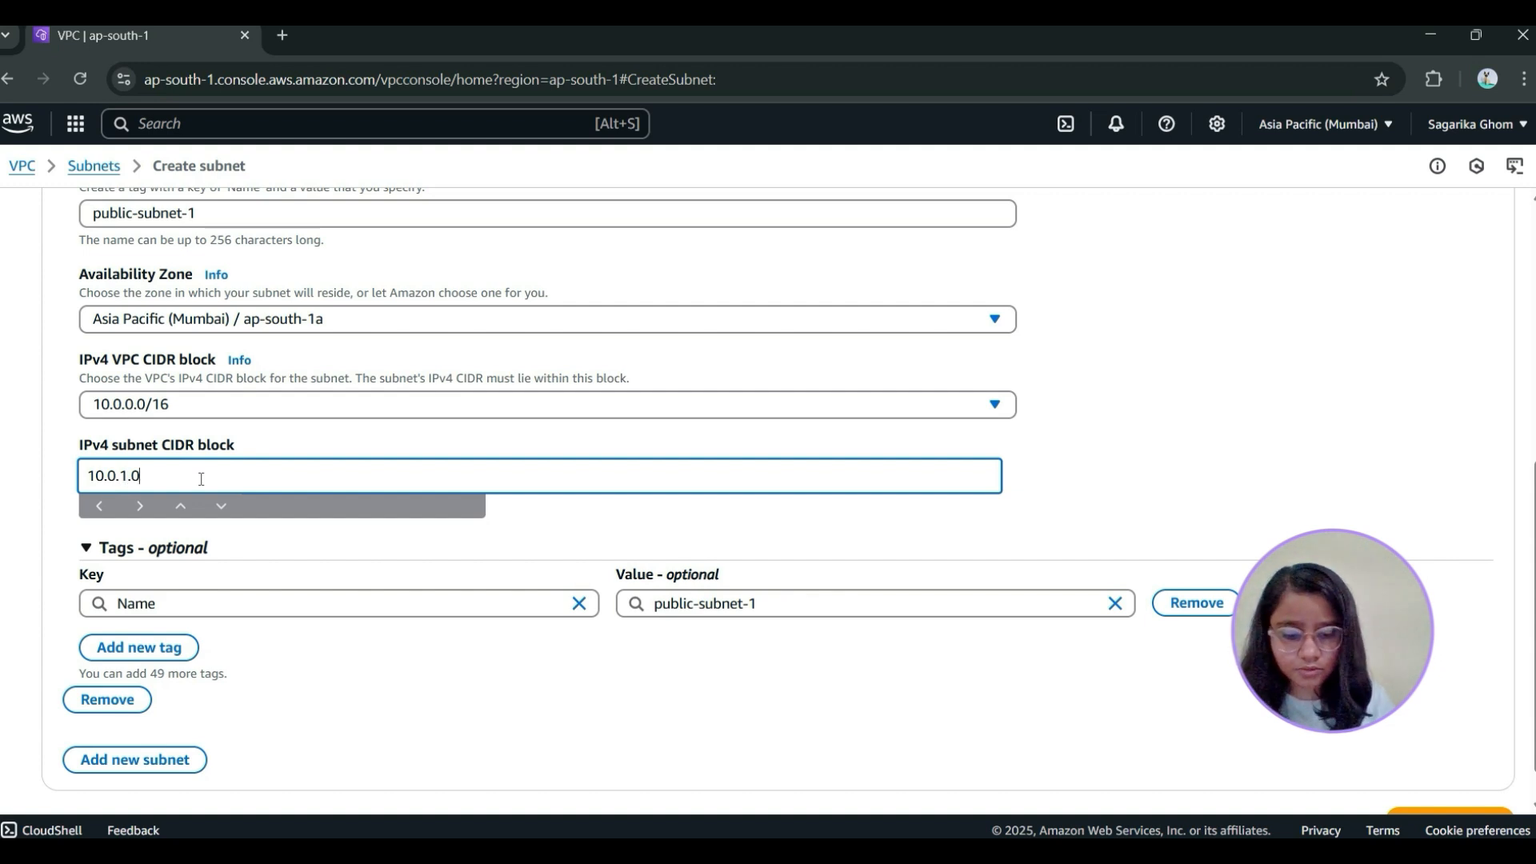
type("/24")
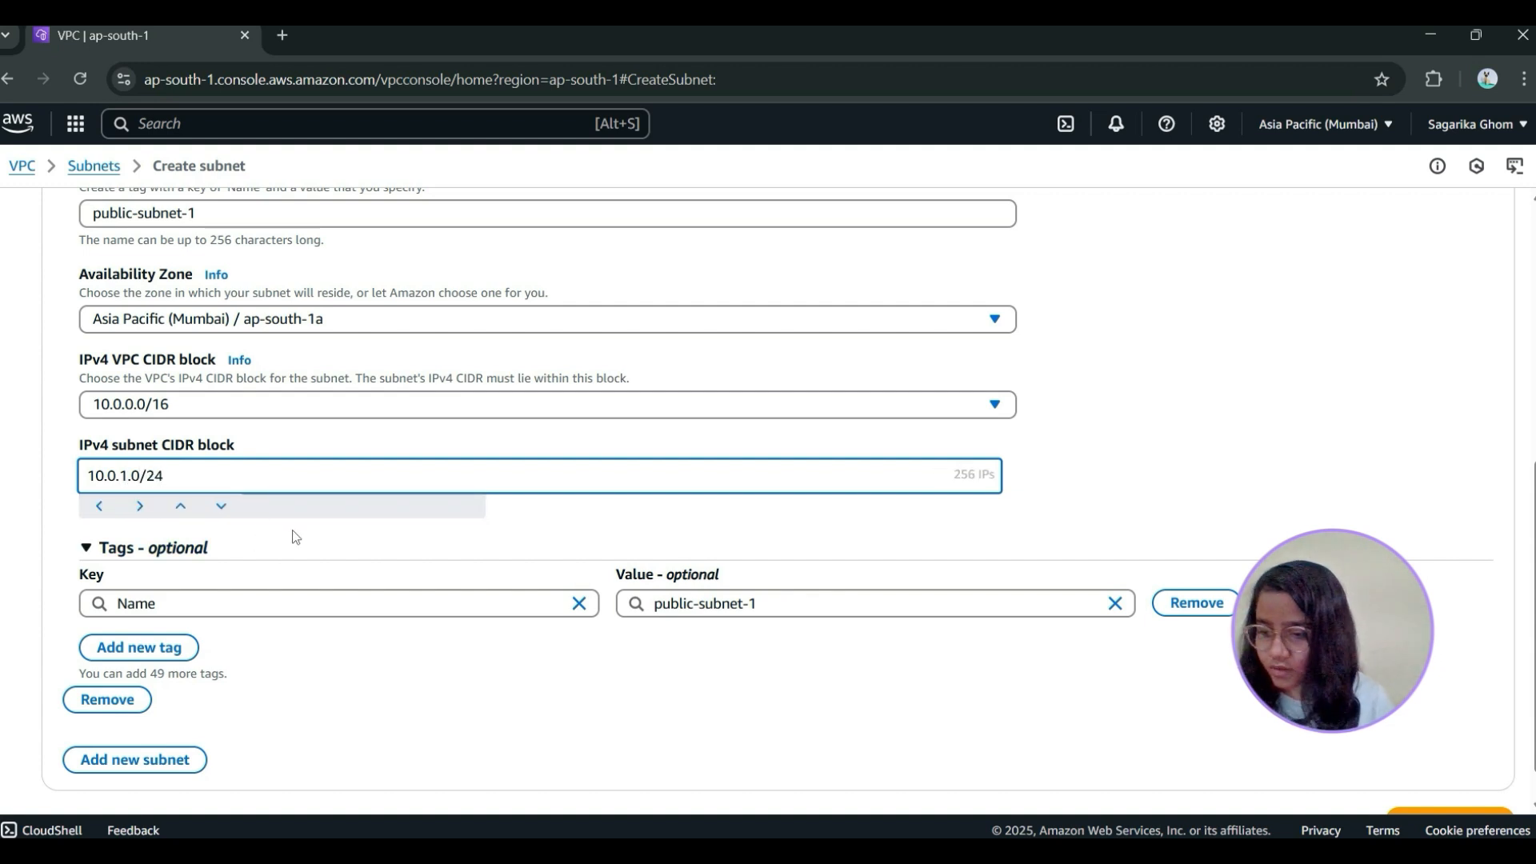
scroll(388, 507, "down", 1)
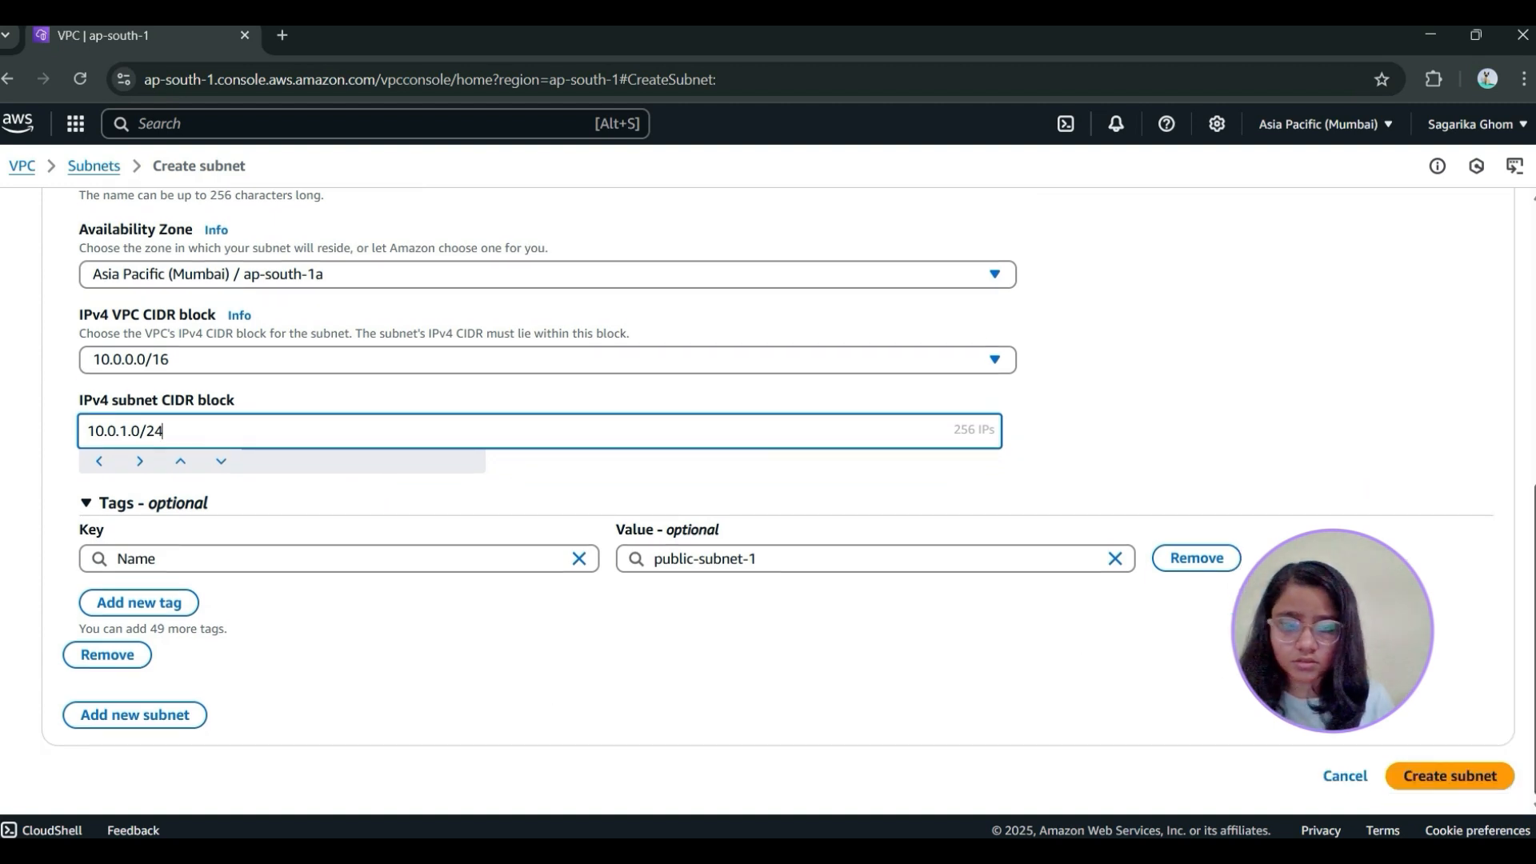
left_click(1452, 776)
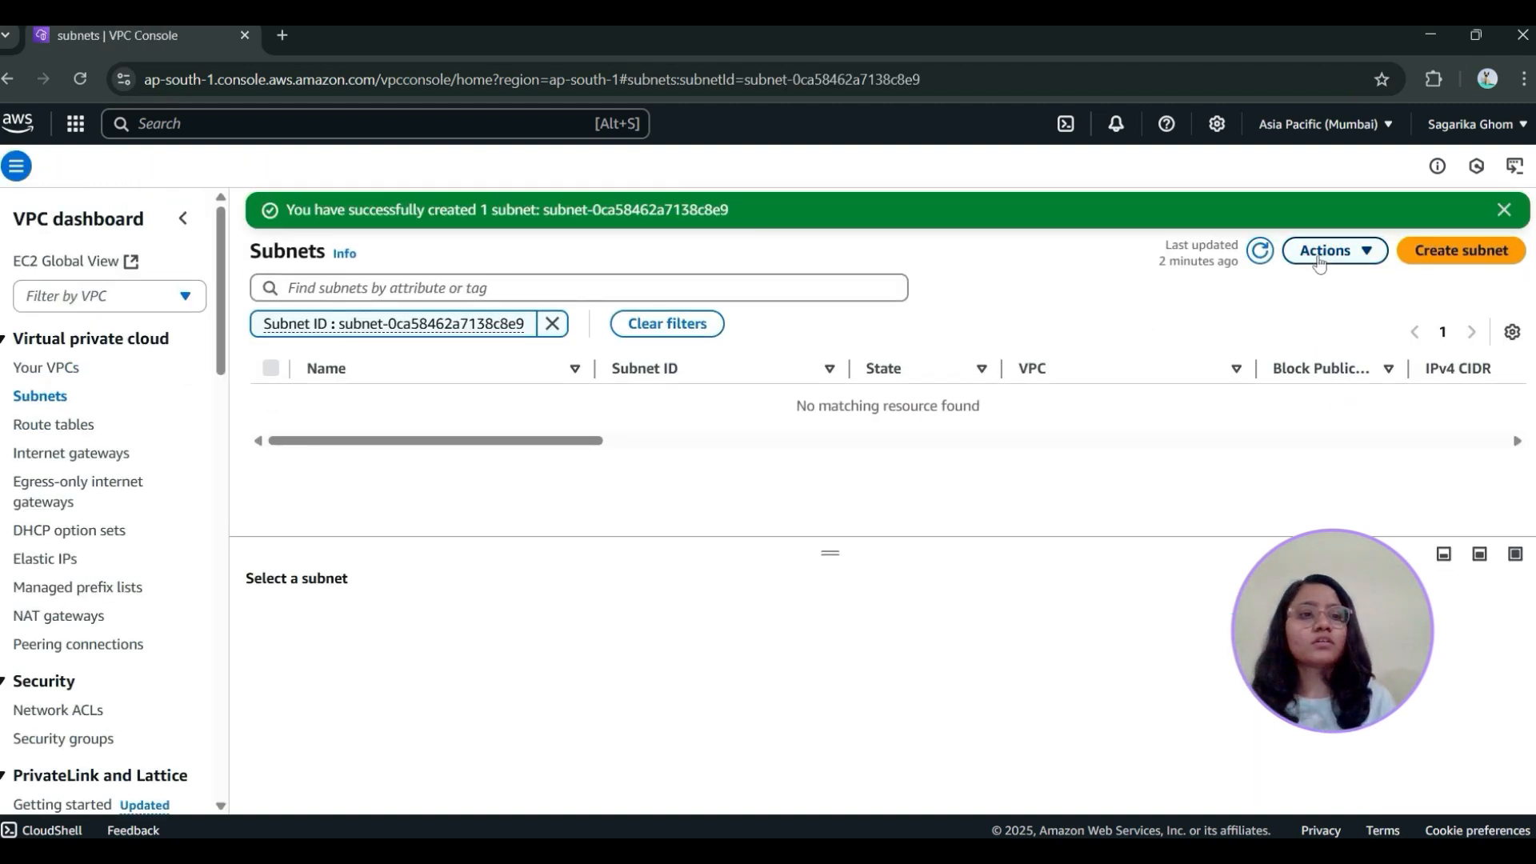
Start another subnet in my-vpc and name it public-subnet-2
left_click(1461, 251)
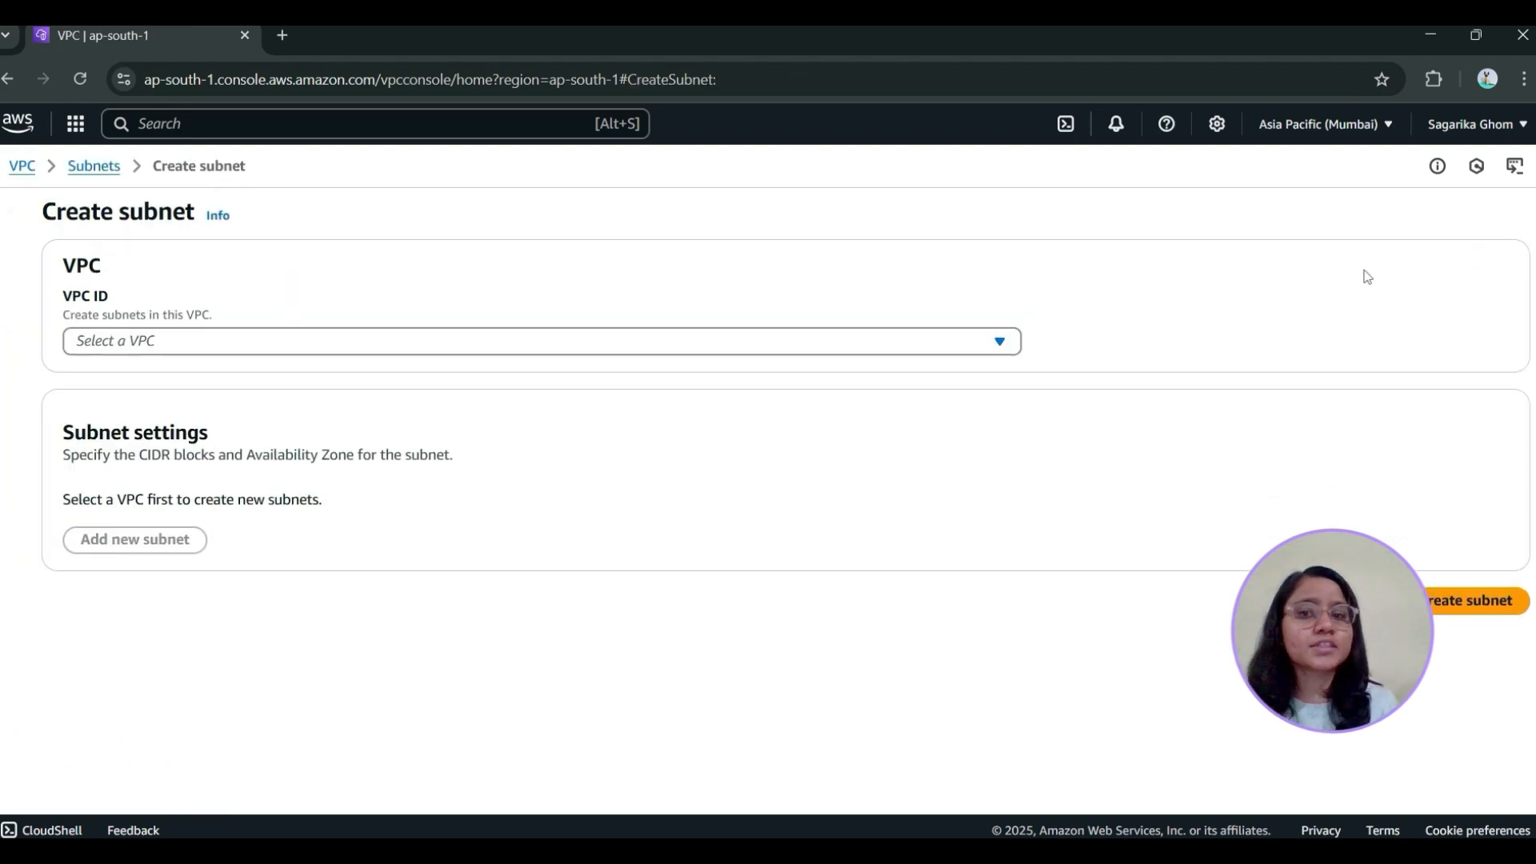
left_click(205, 341)
left_click(239, 462)
scroll(240, 473, "down", 4)
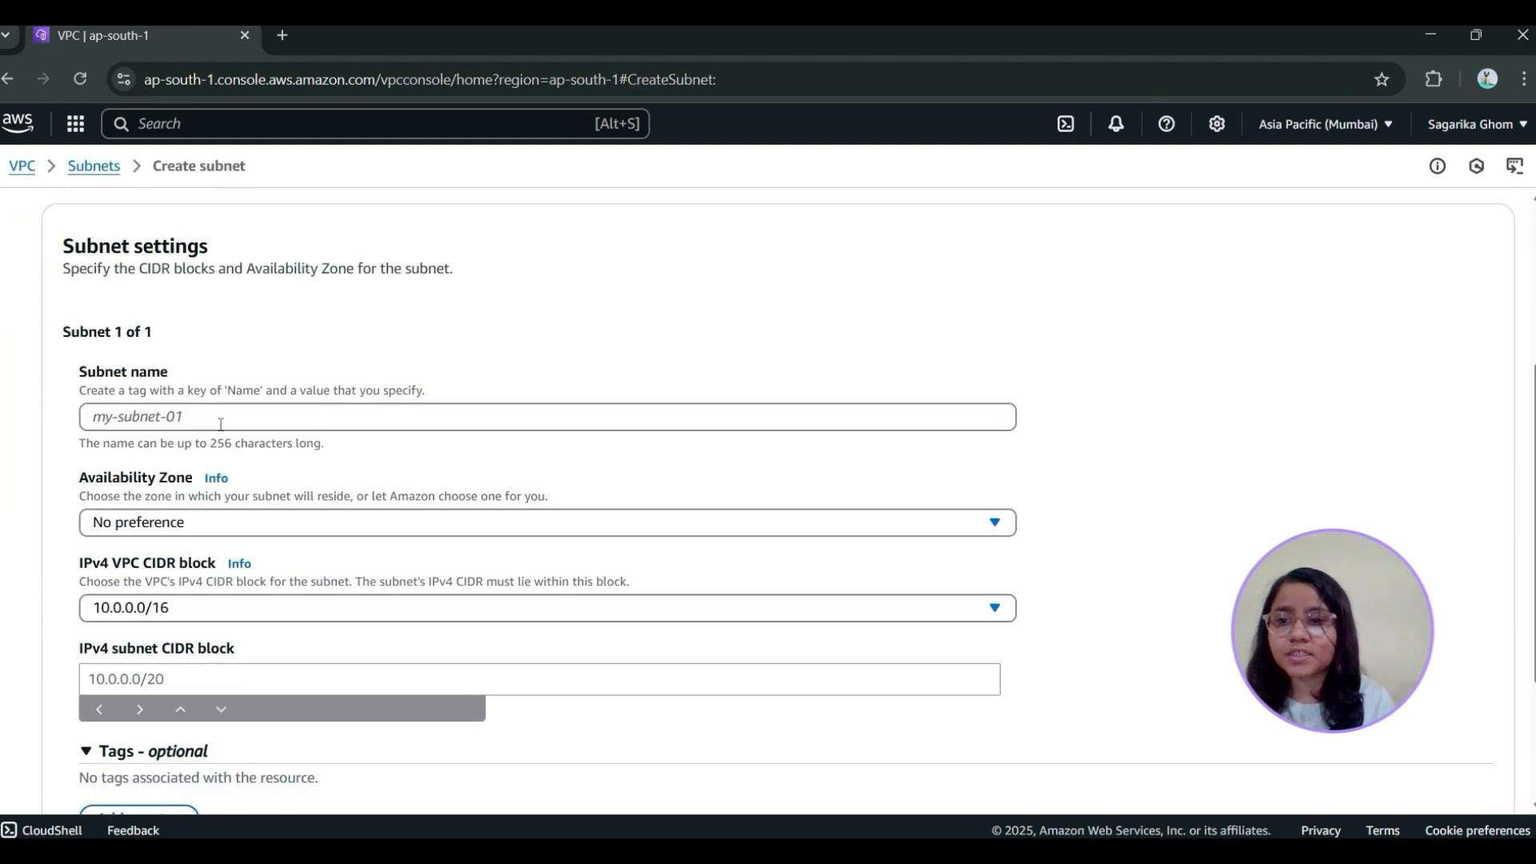
left_click(214, 417)
type("pubi")
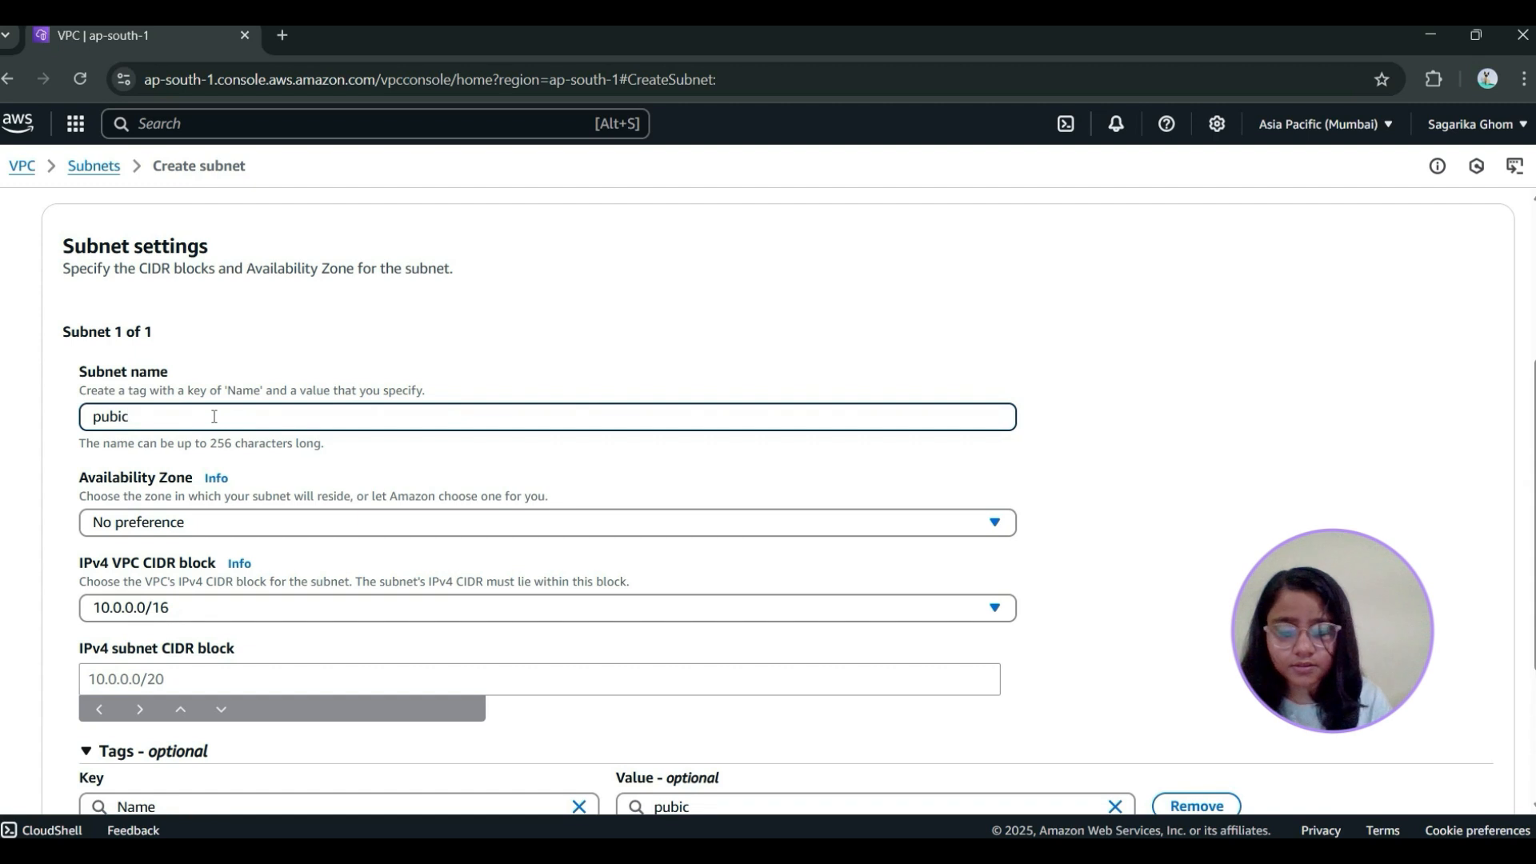
type("c")
key("BackSpace")
key("BackSpace")
type("lic-subnet-2")
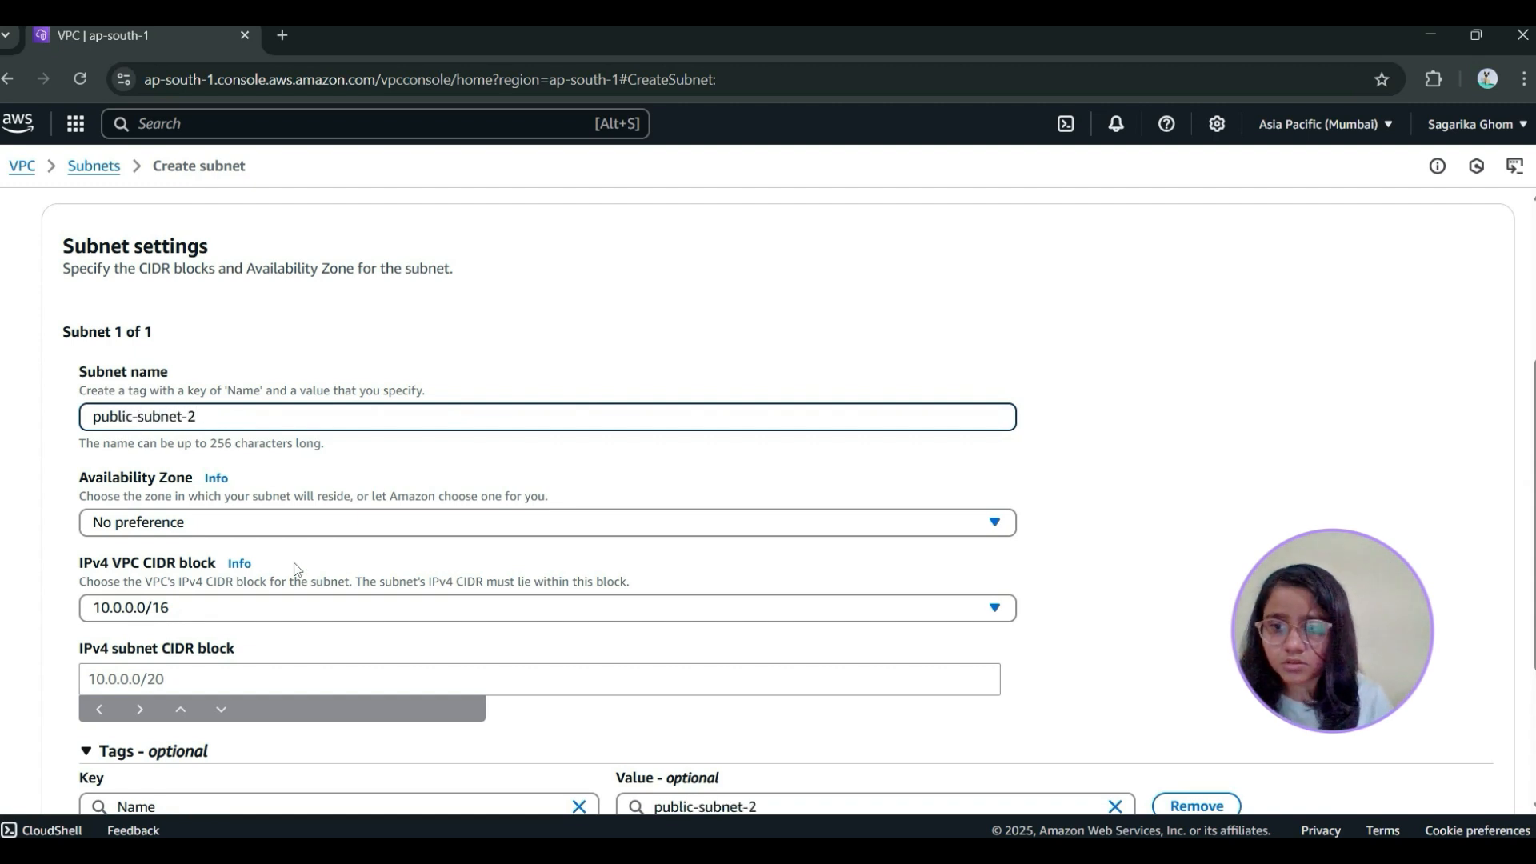
Set the availability zone to ap-south-1b and the IPv4 subnet CIDR block to 10.0.2.0/24, and create the subnet
left_click(279, 534)
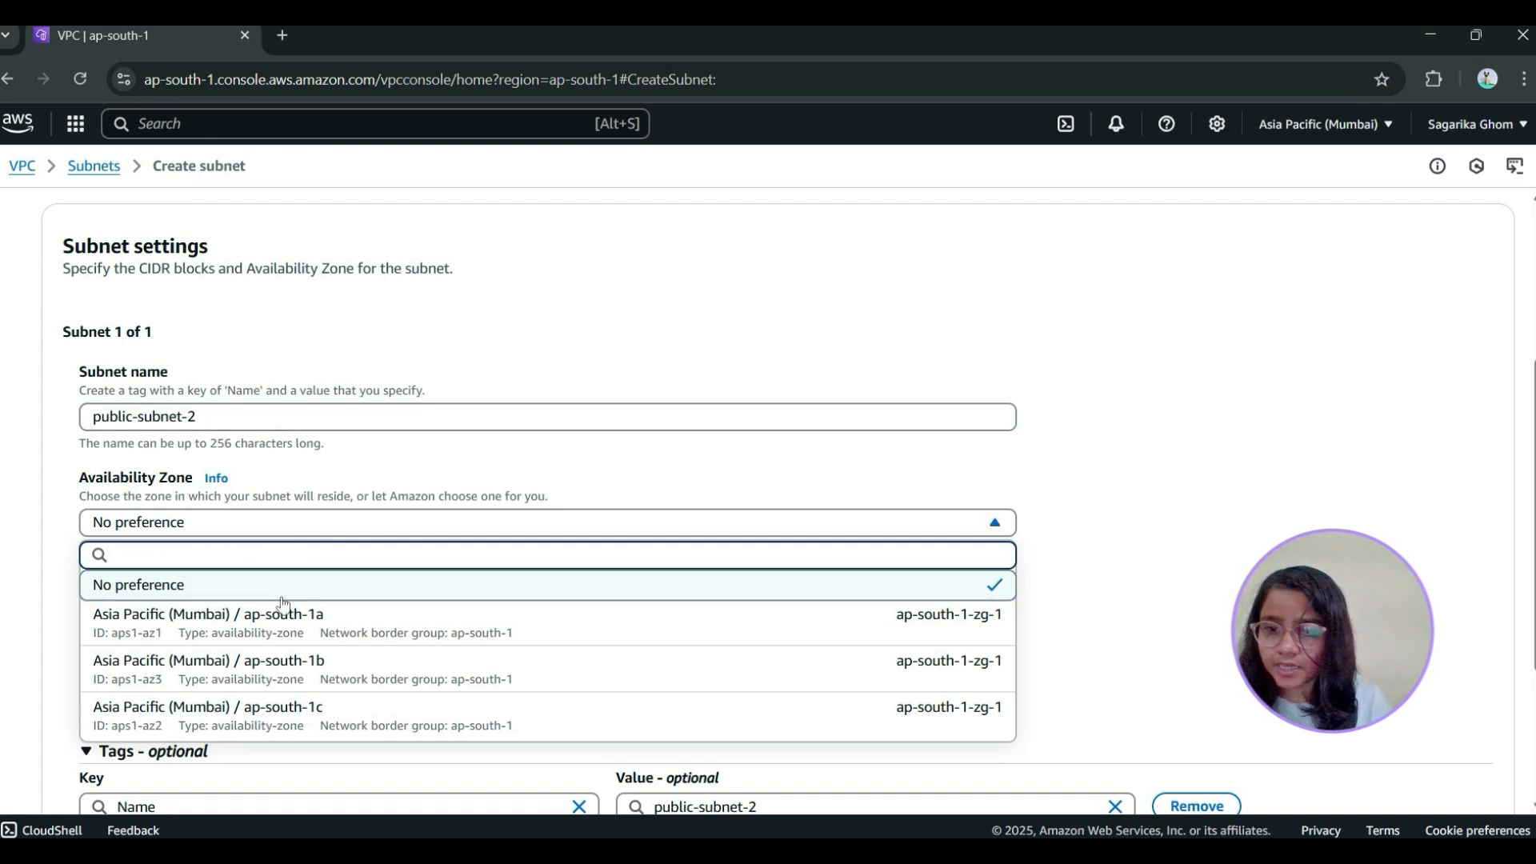
left_click(336, 672)
scroll(286, 632, "down", 1)
left_click(190, 570)
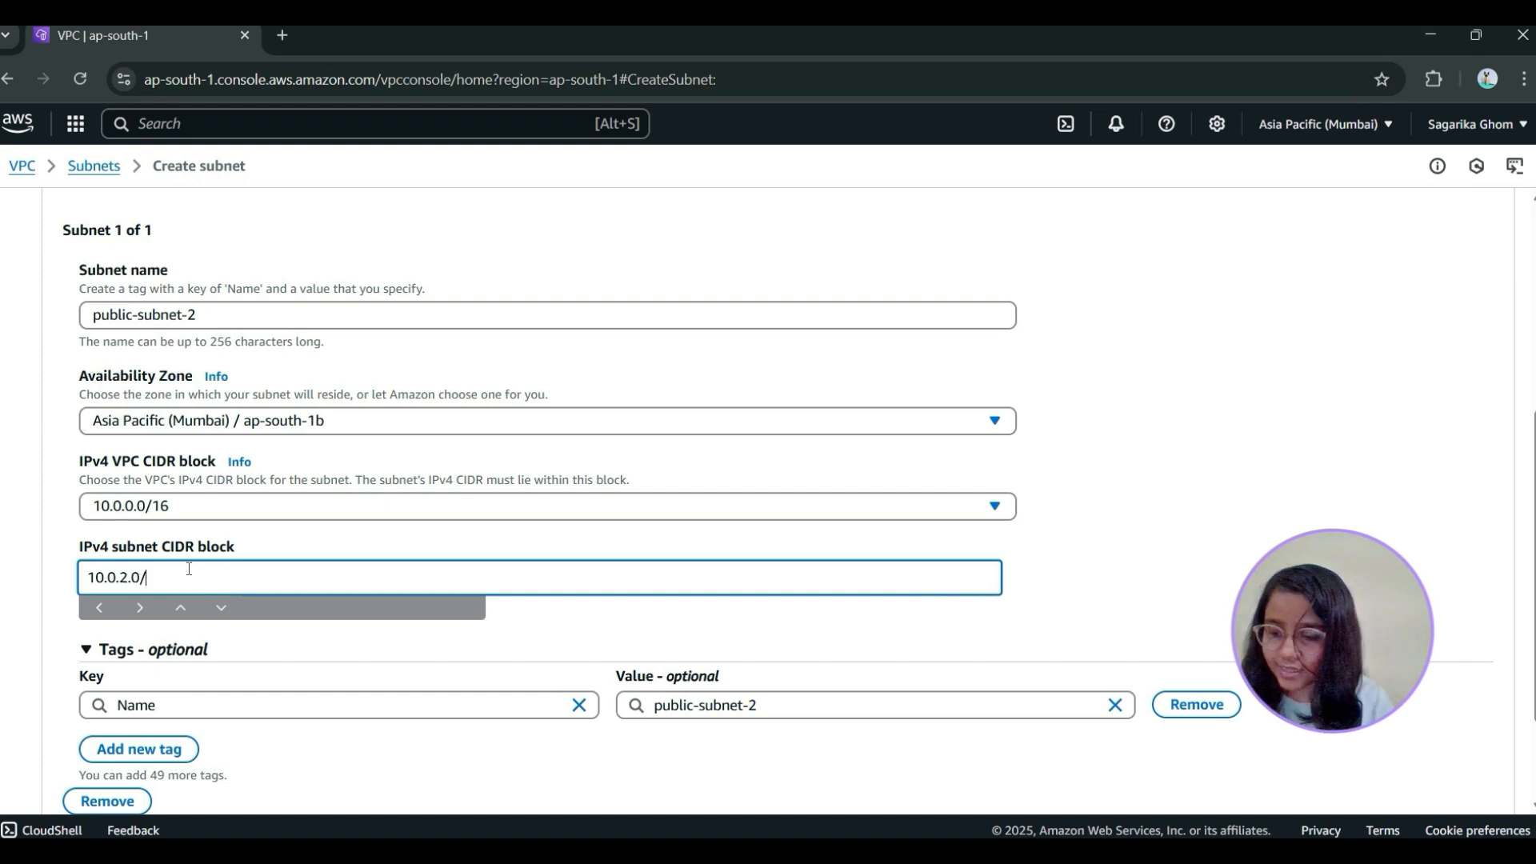
type("10.0.2.0/24")
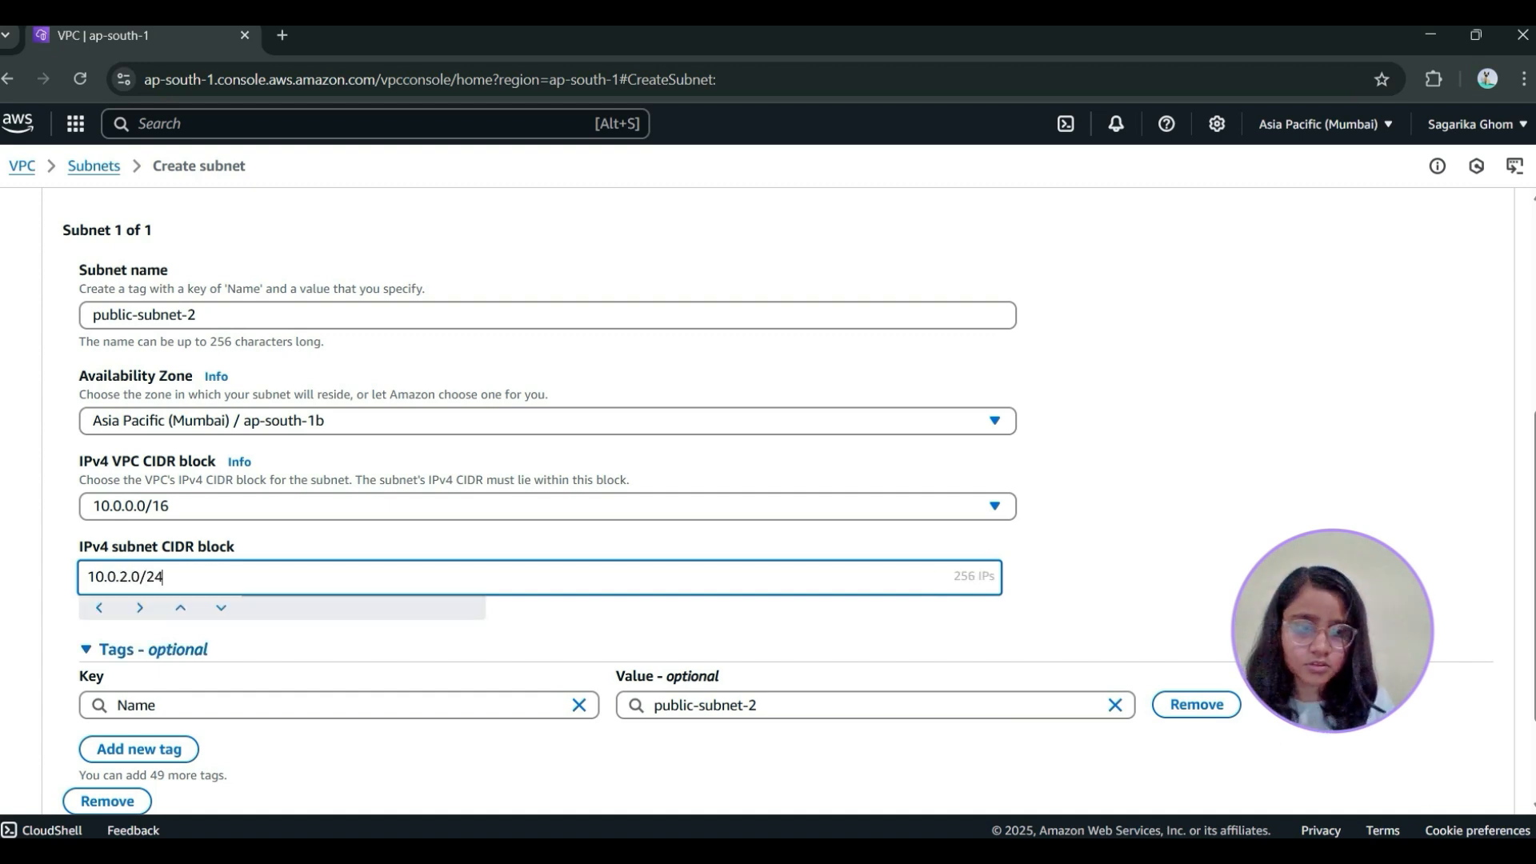
scroll(768, 480, "down", 2)
left_click(1450, 774)
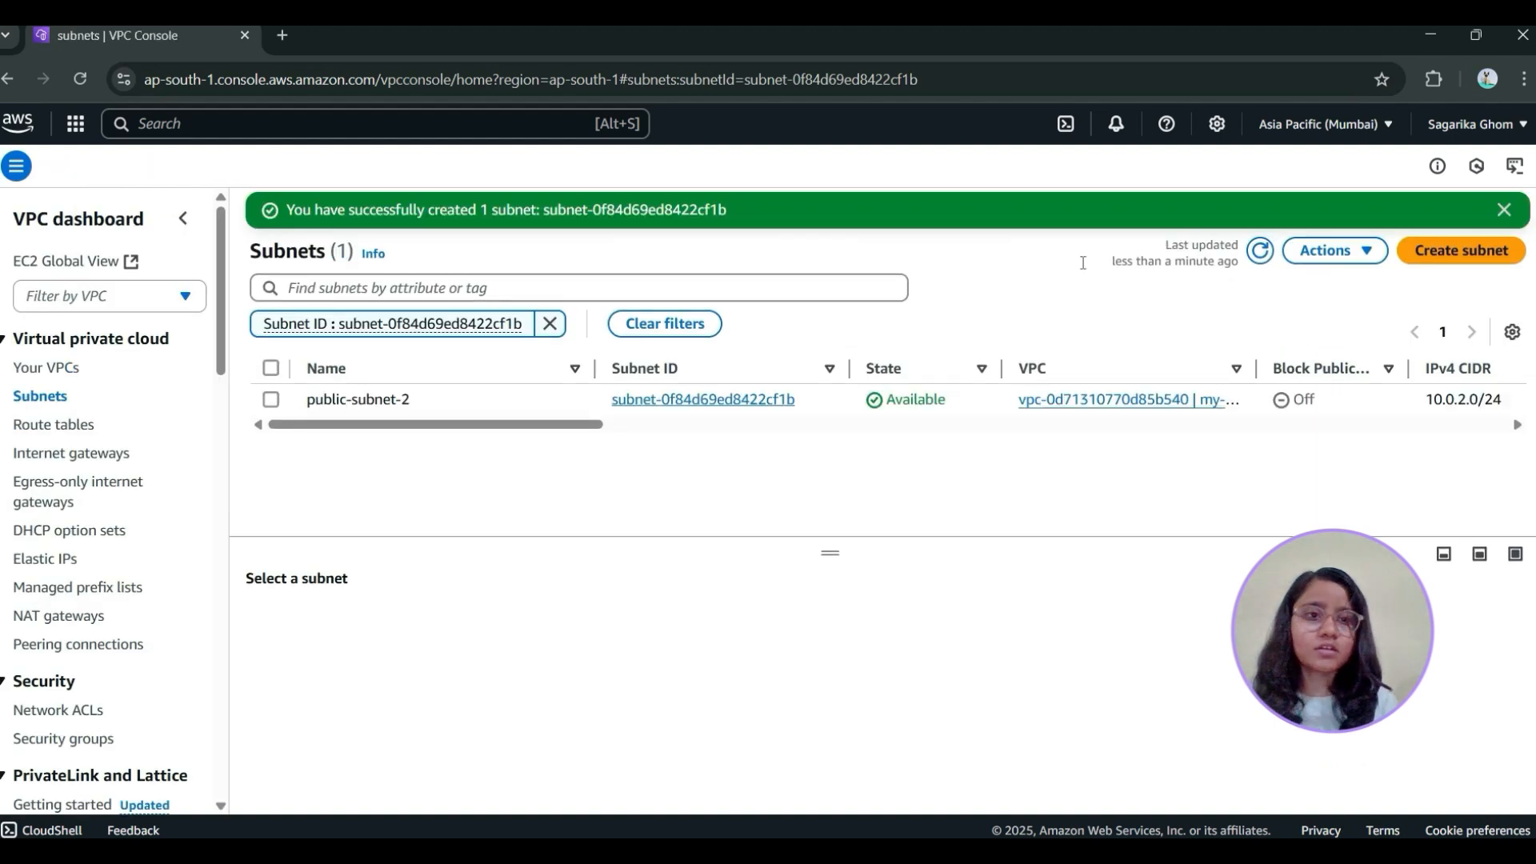
Check public-subnet-1 and public-subnet-2 in the unfiltered list of subnets
left_click(44, 397)
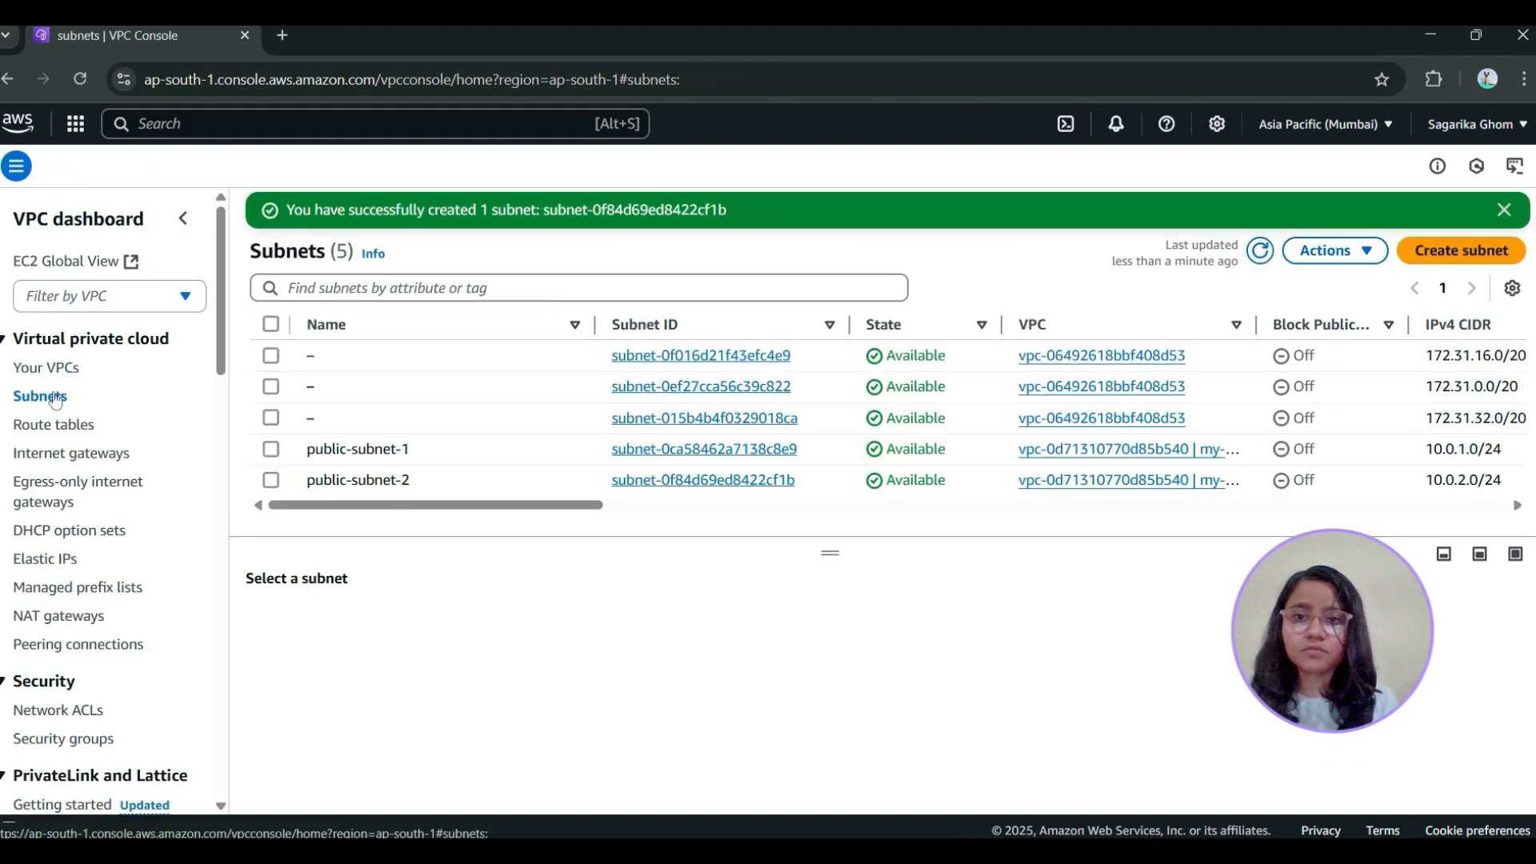
left_click(272, 450)
left_click(272, 453)
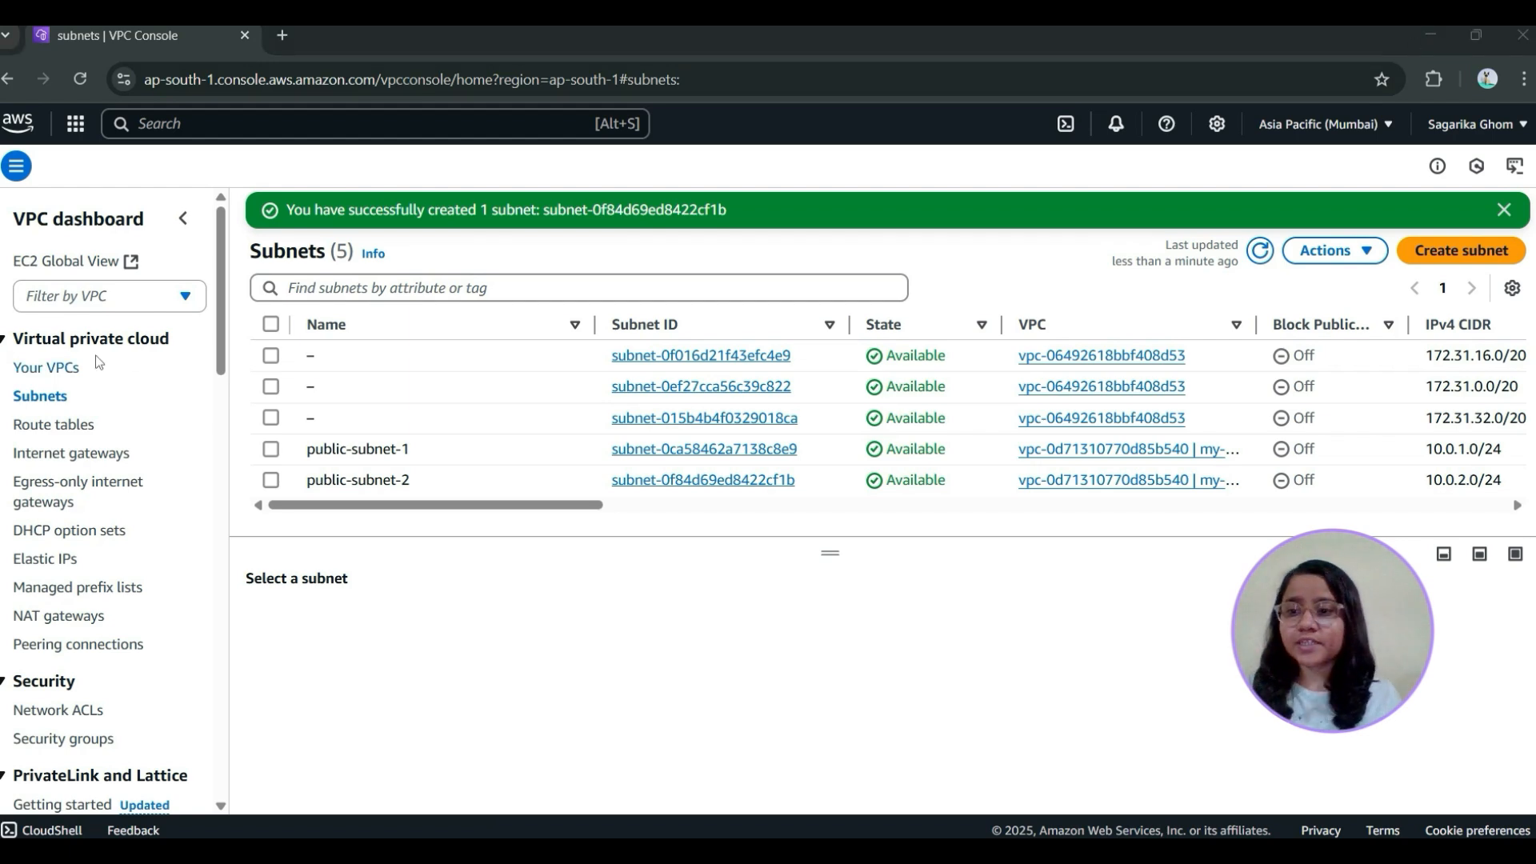
Create a route table named my-rt-1 in my-vpc
left_click(68, 455)
left_click(42, 426)
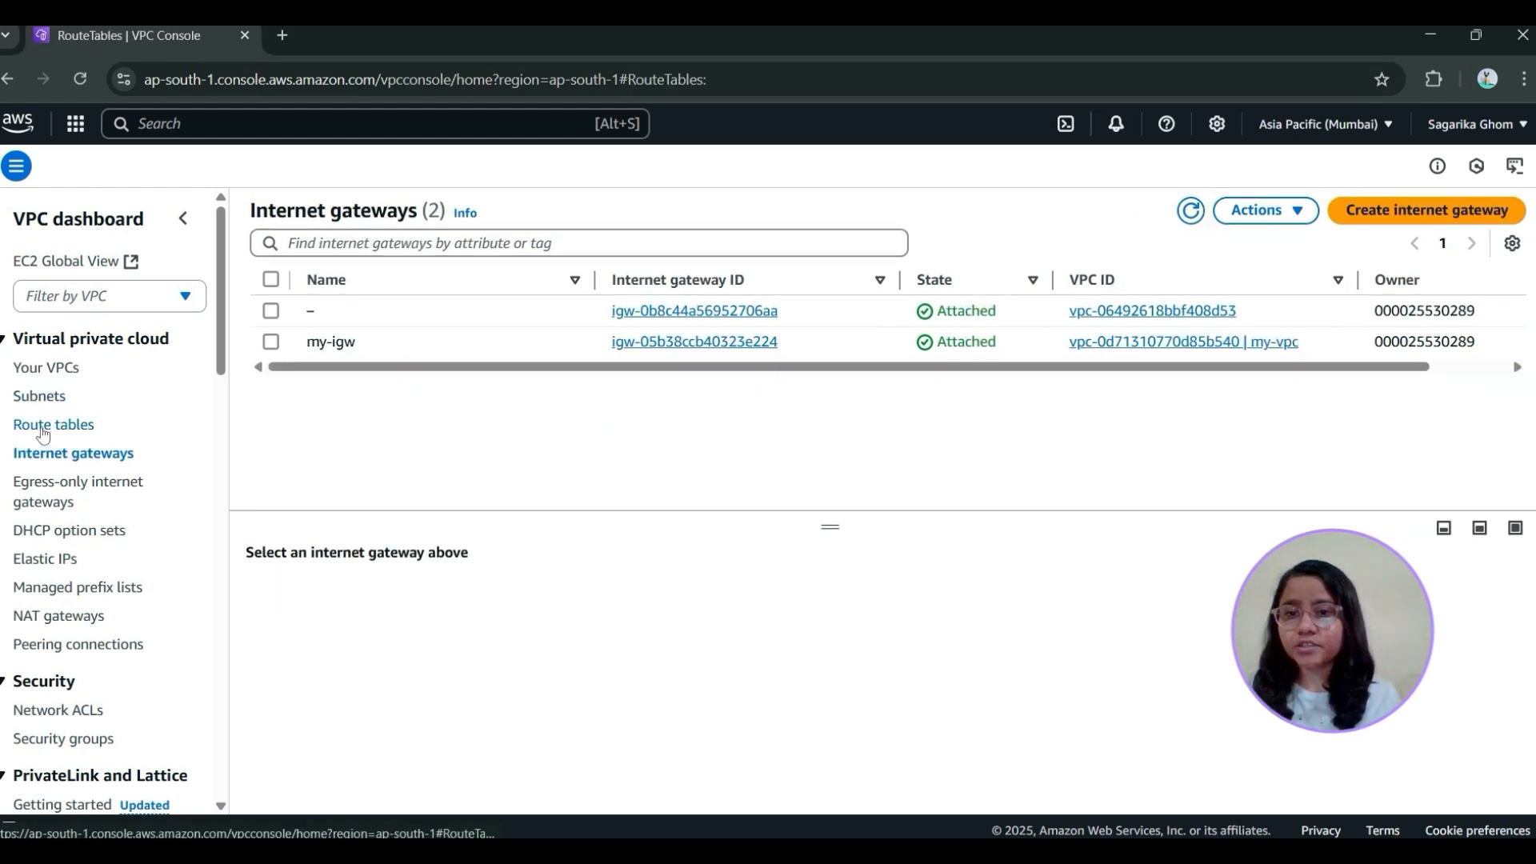
left_click(1485, 210)
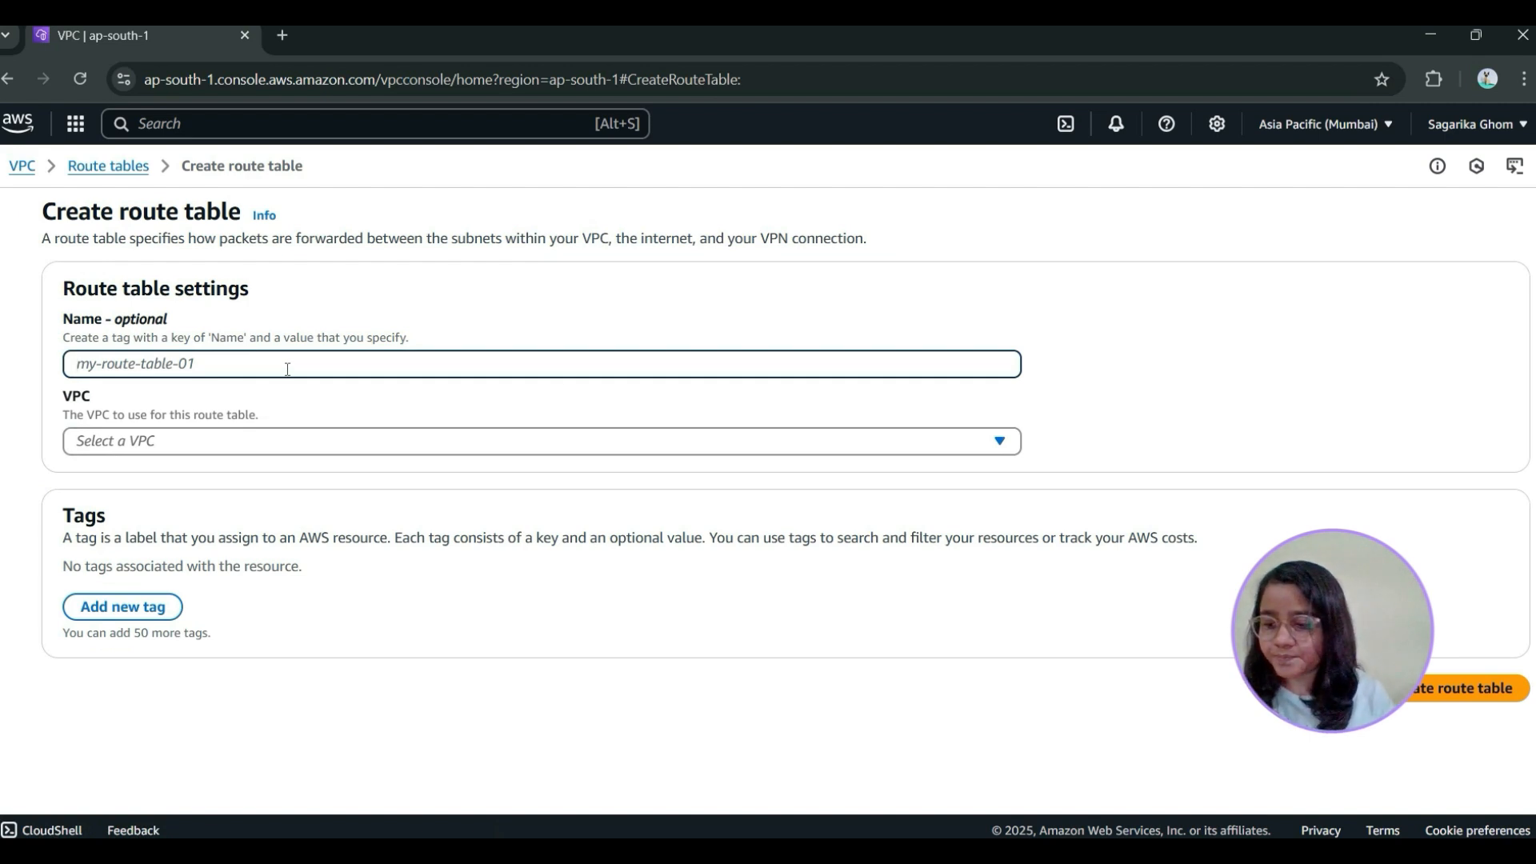
type("my")
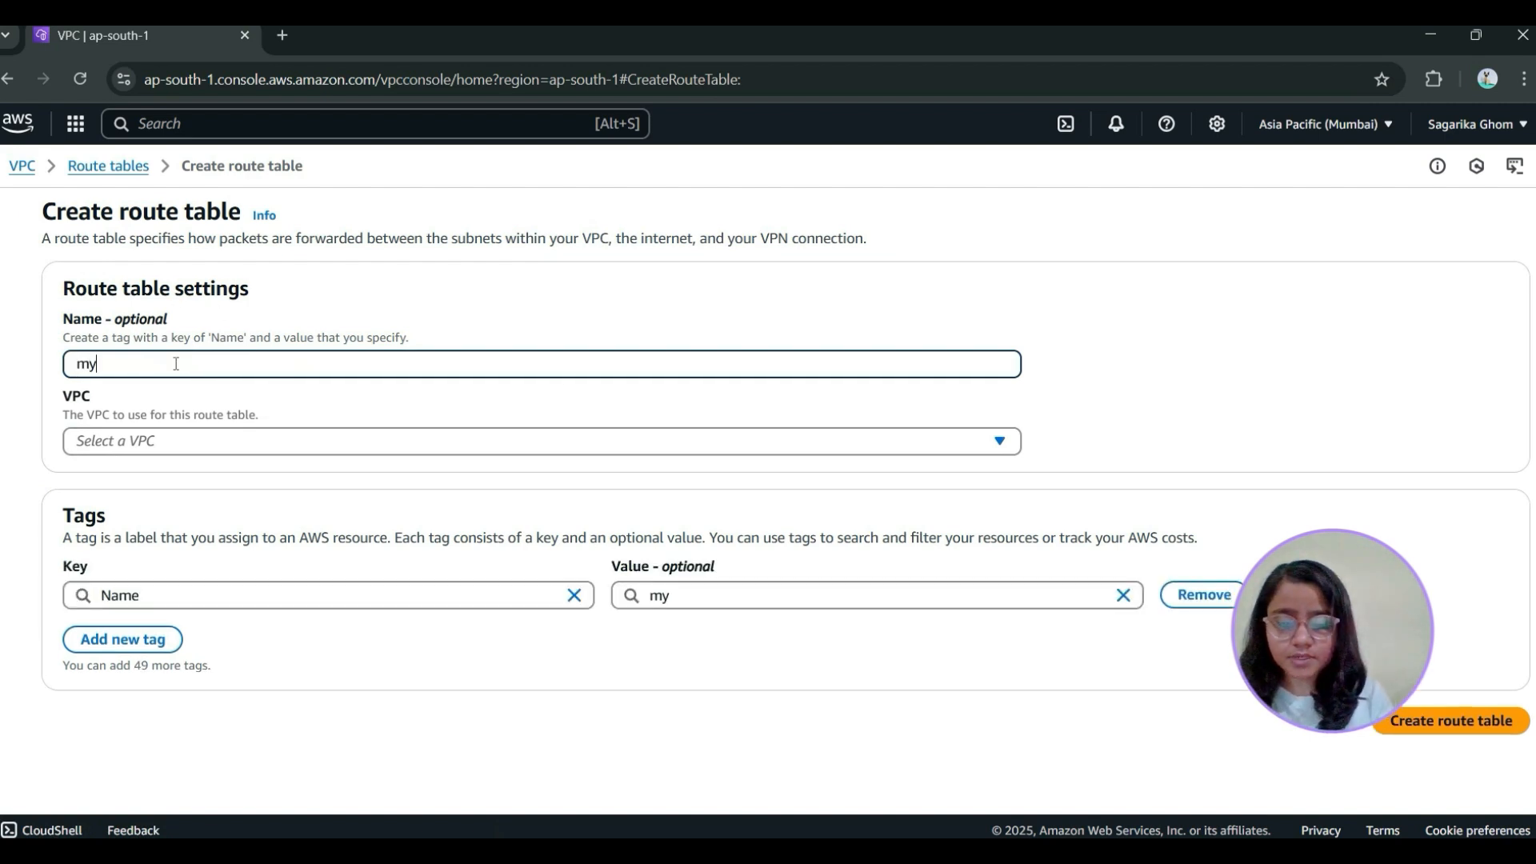
type("-rt-1")
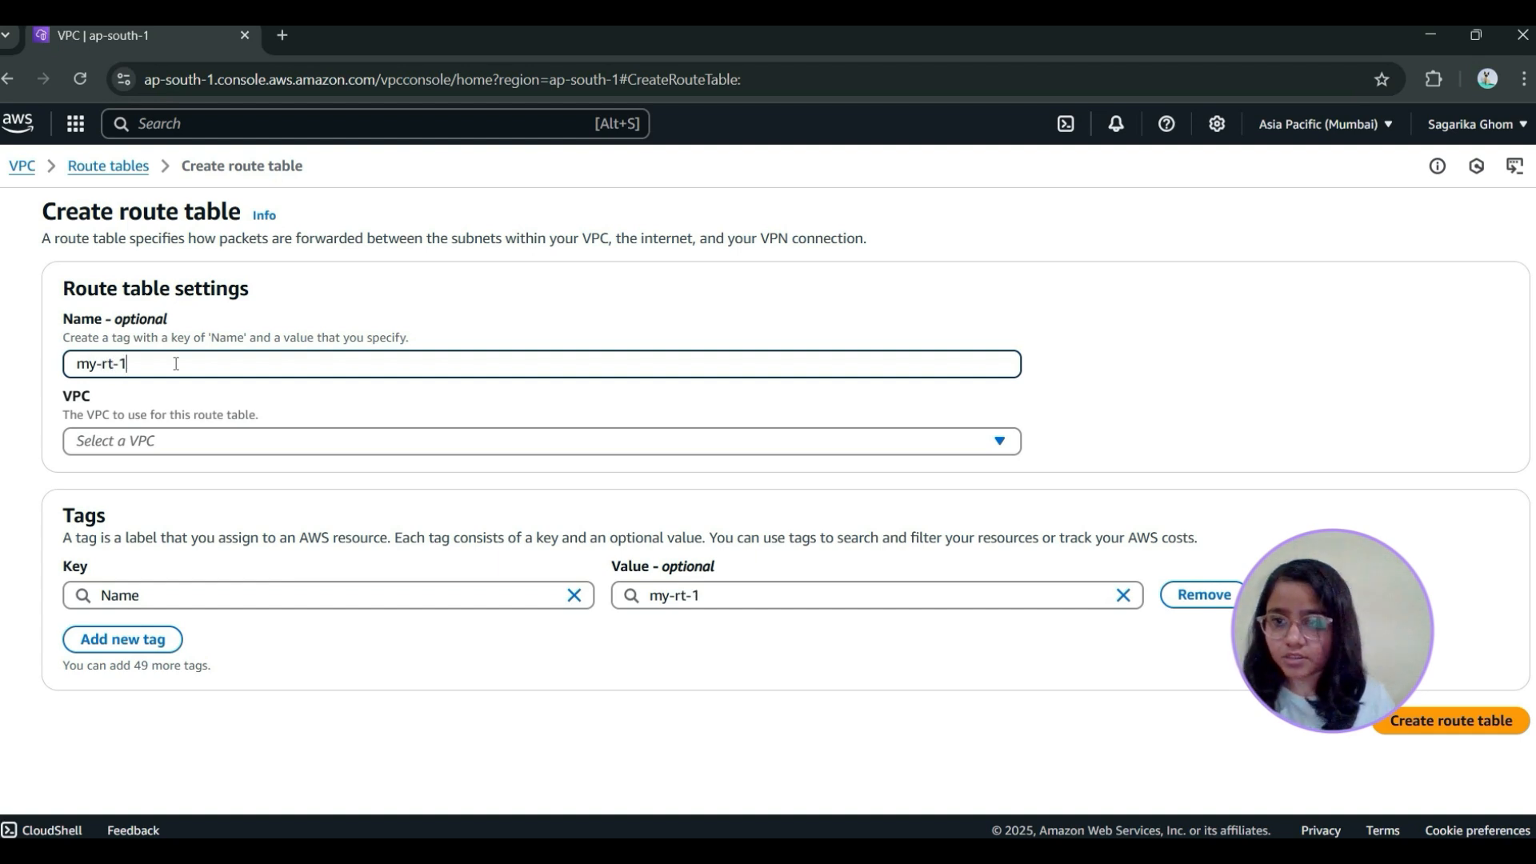
left_click(195, 442)
left_click(200, 533)
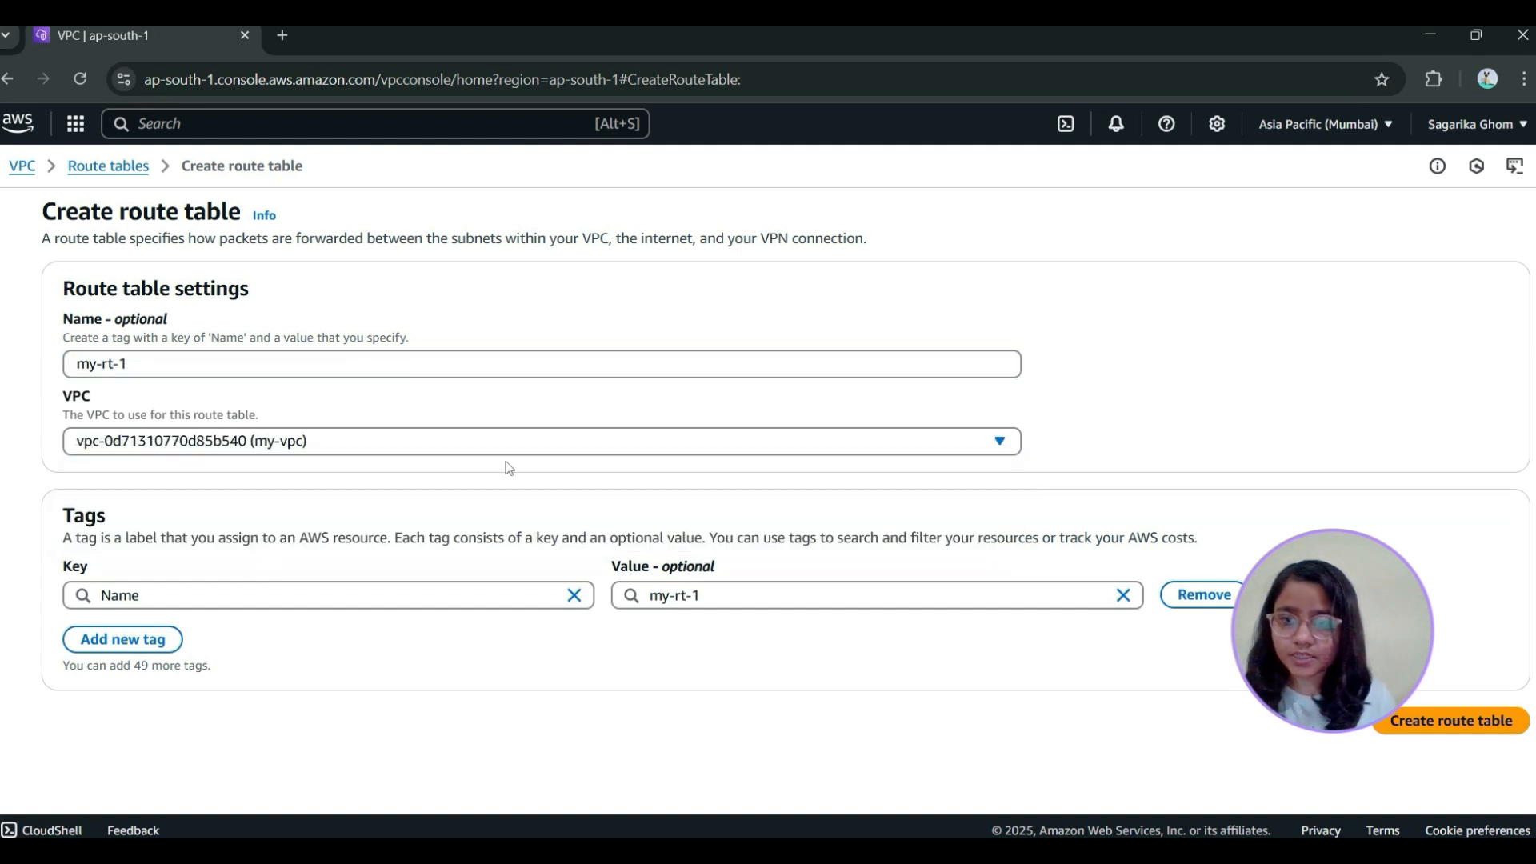
left_click(1426, 720)
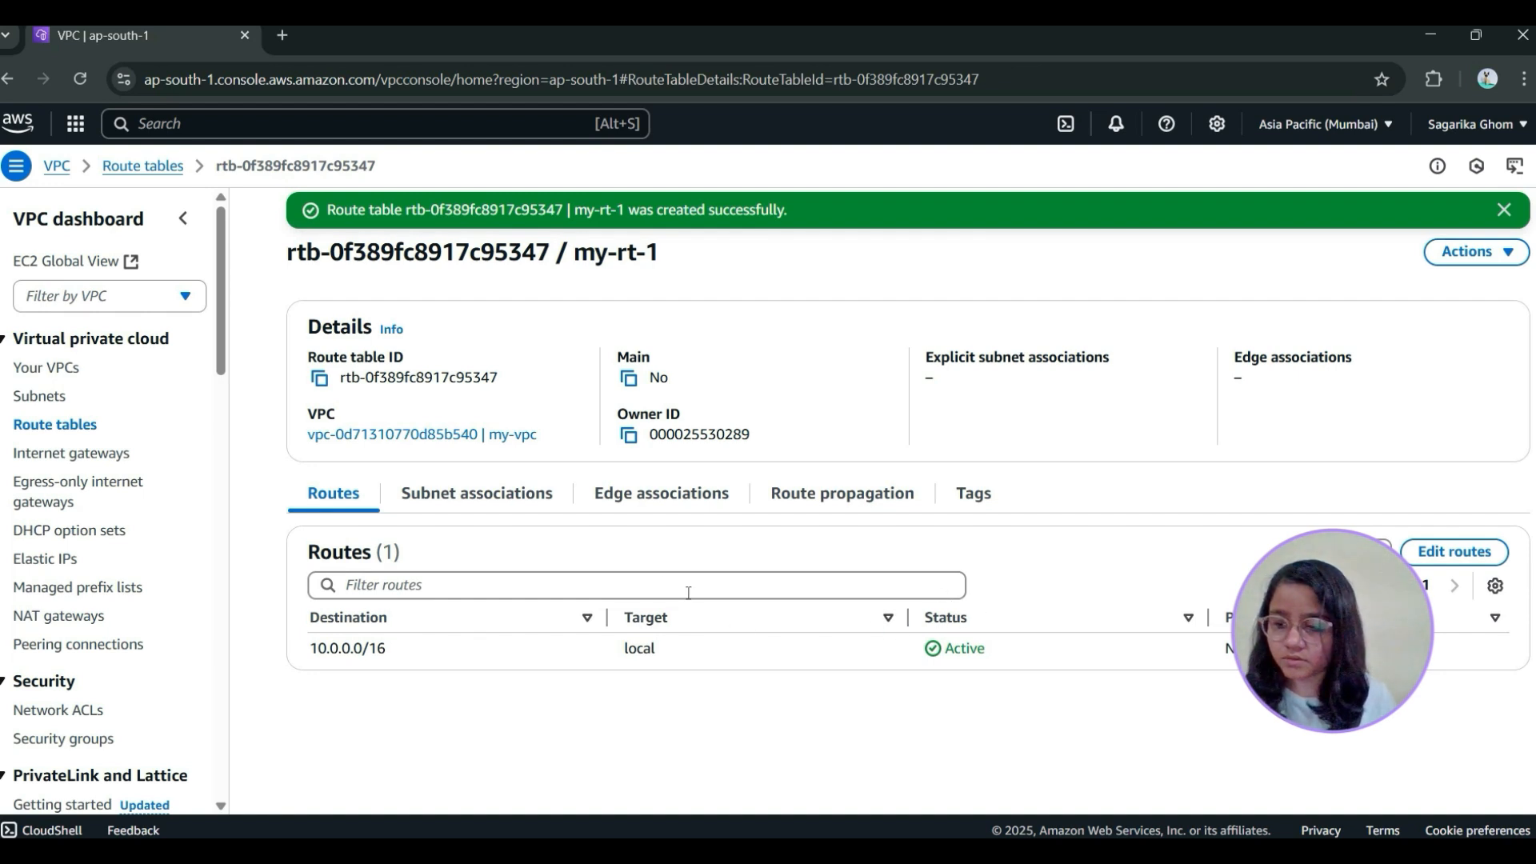
Add a route for 0.0.0.0/0 to my-rt-1 that targets the internet gateway my-igw, and save the changes
left_click(1454, 552)
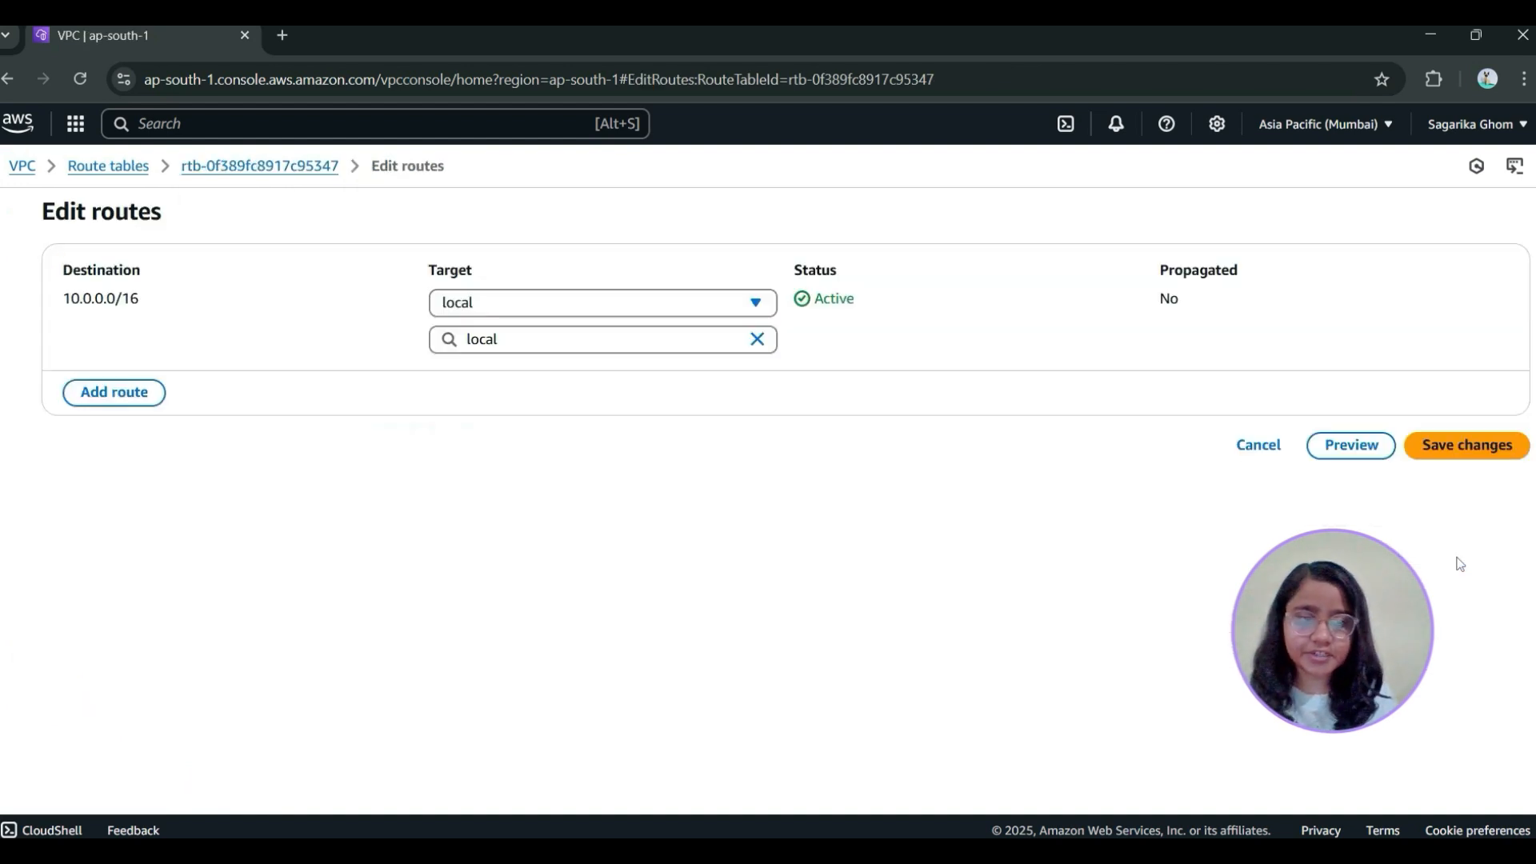
left_click(141, 393)
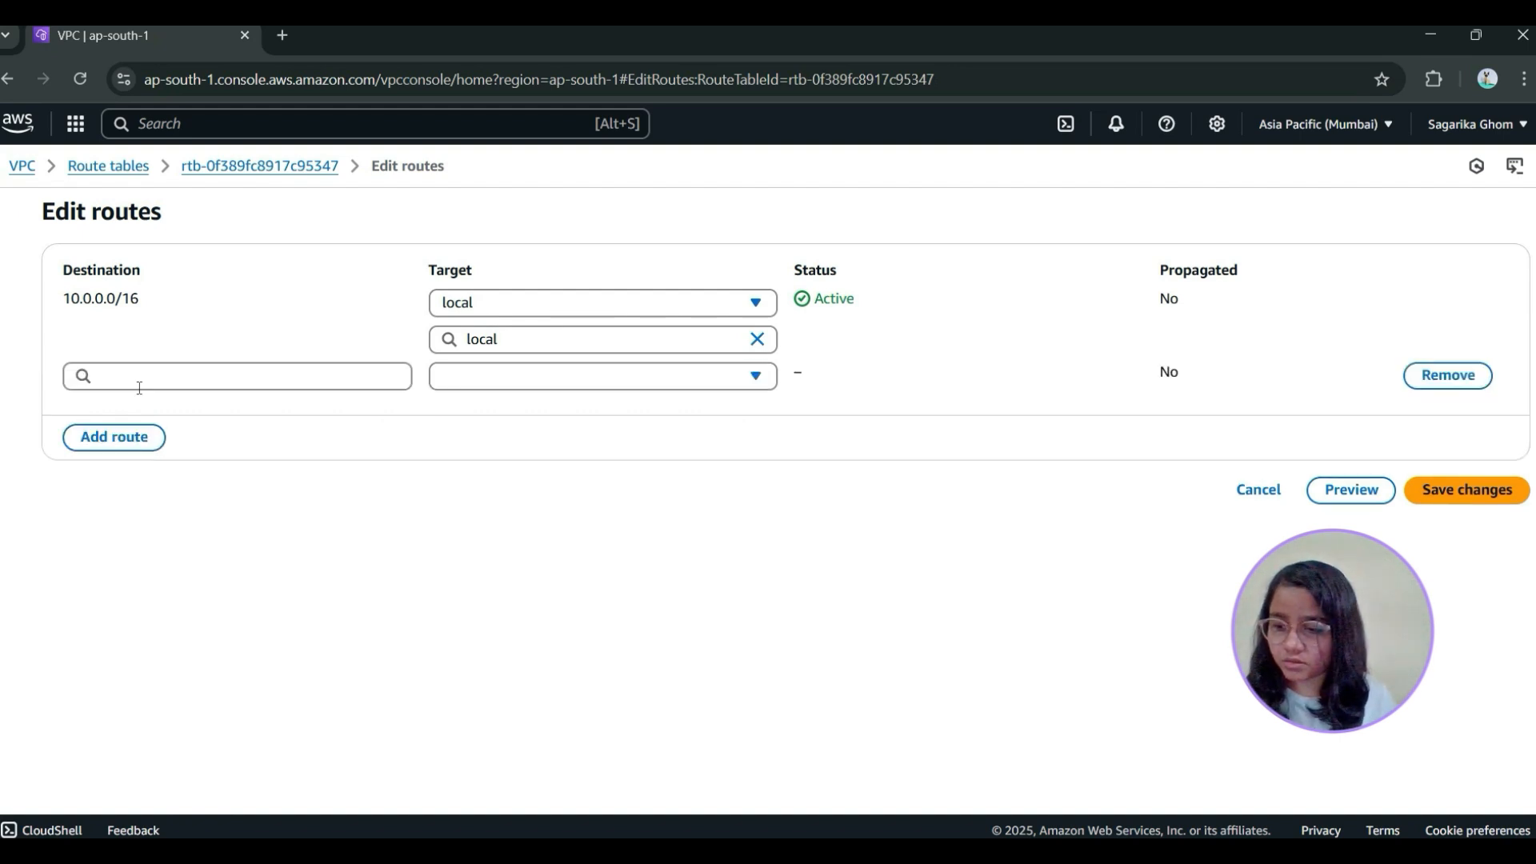
left_click(532, 379)
left_click(210, 382)
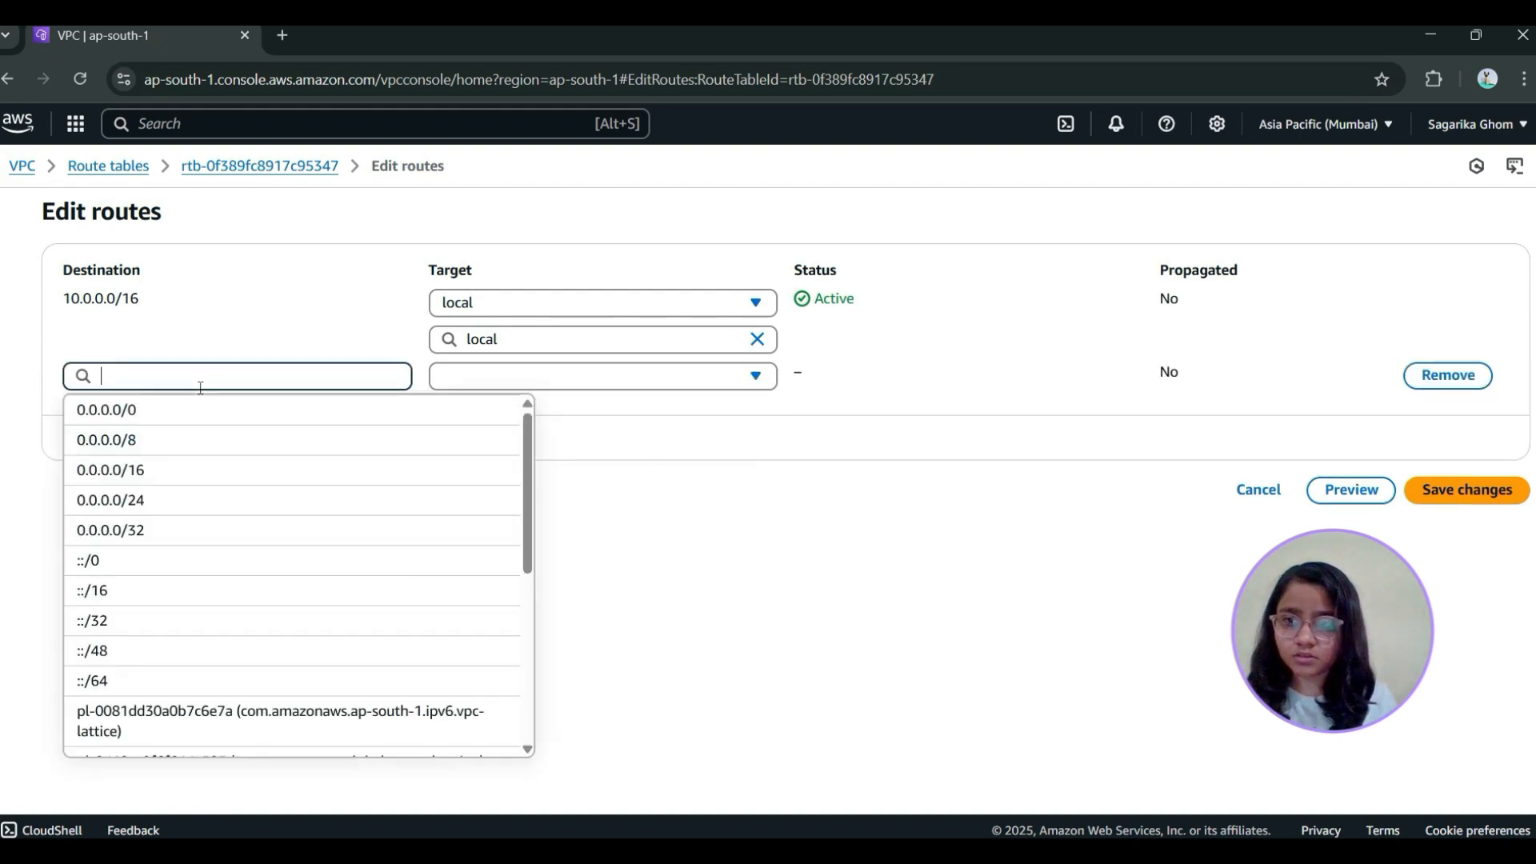
left_click(190, 412)
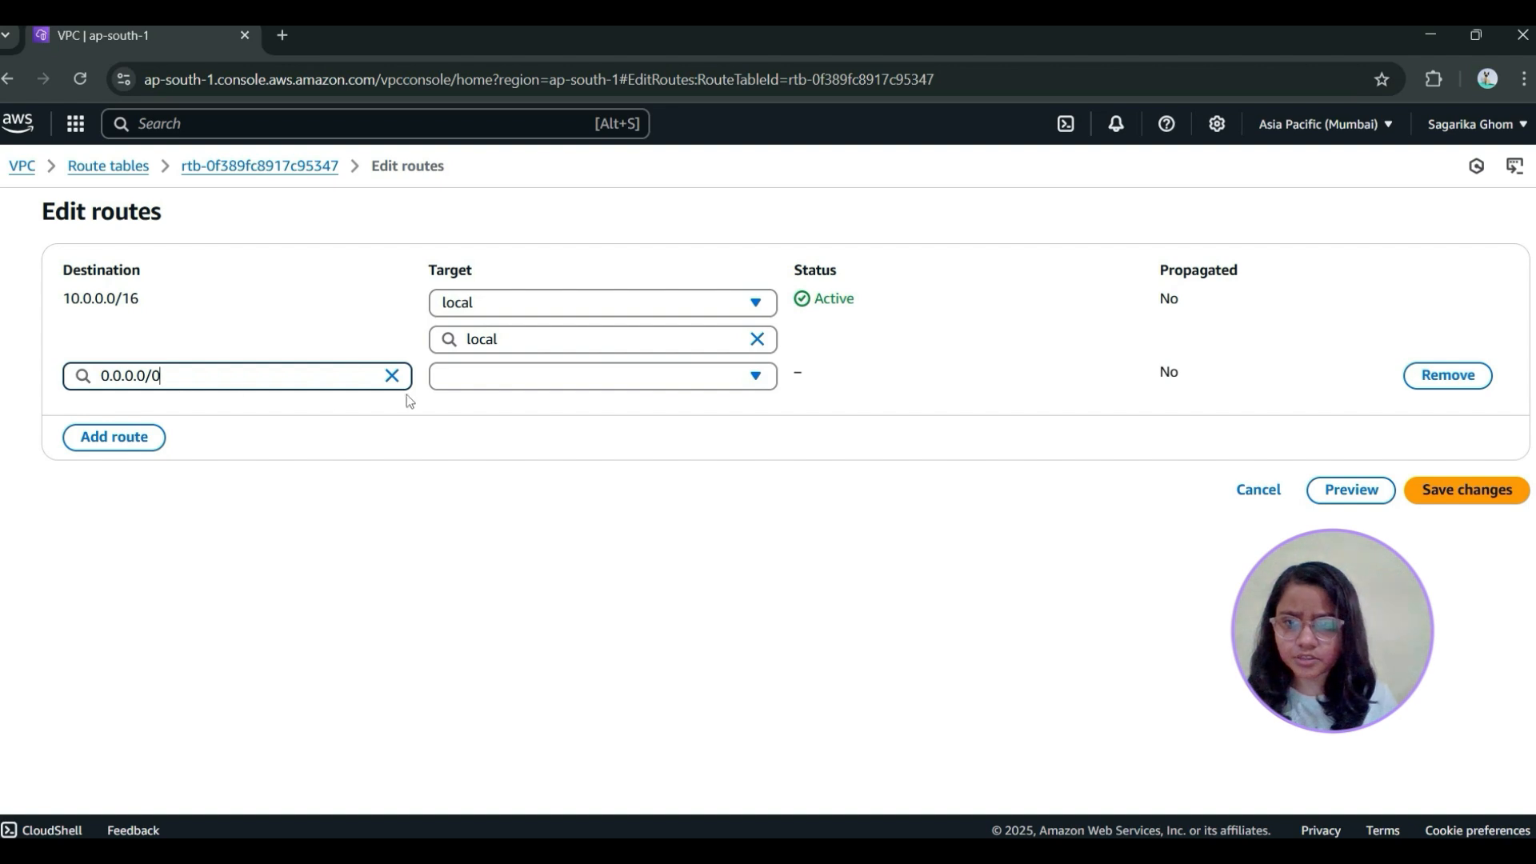
left_click(549, 383)
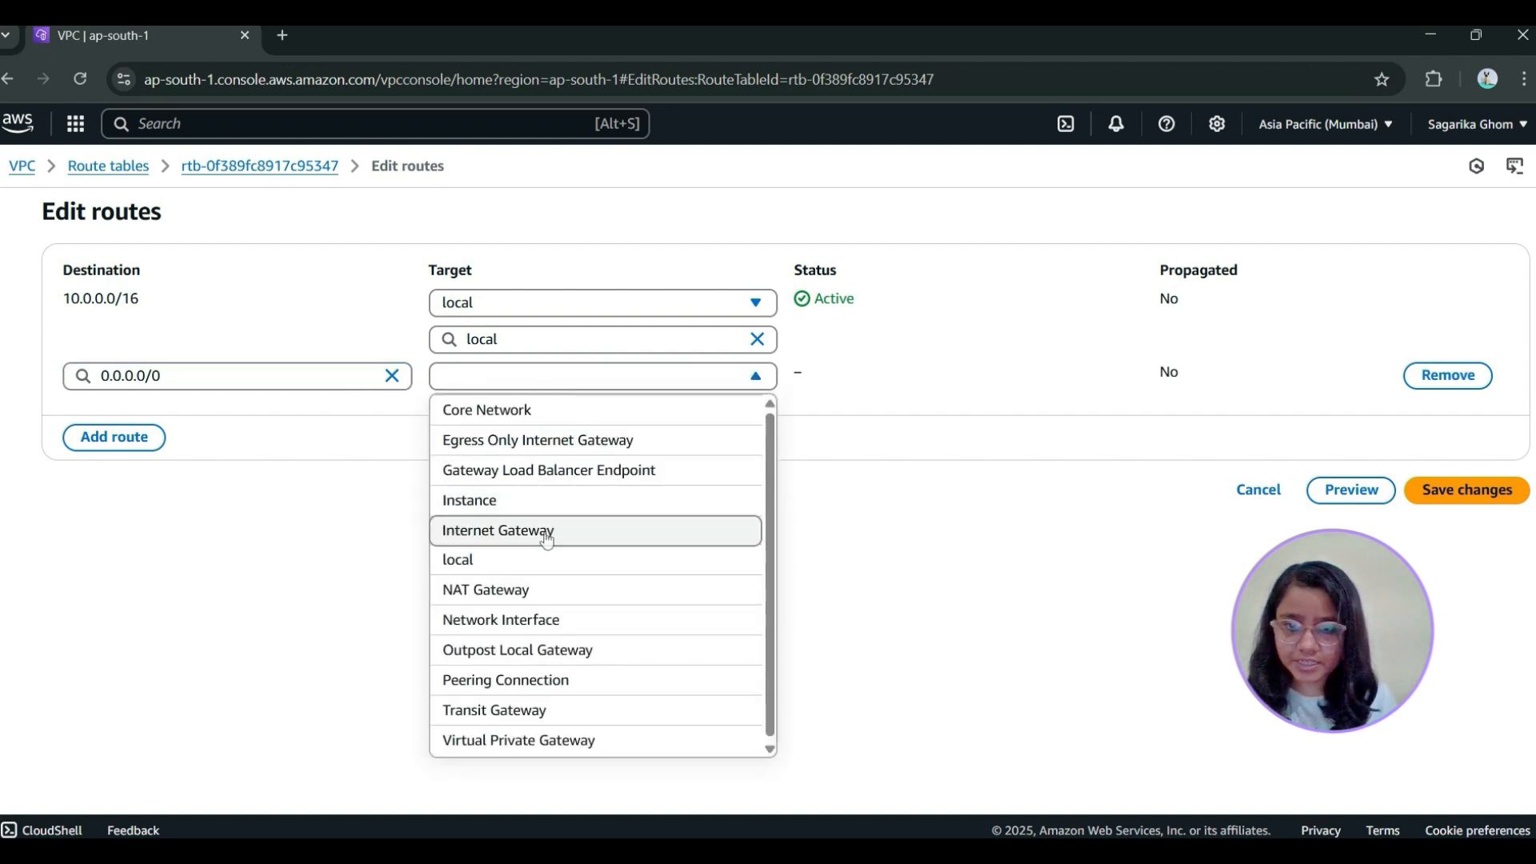
left_click(548, 532)
left_click(537, 413)
left_click(576, 477)
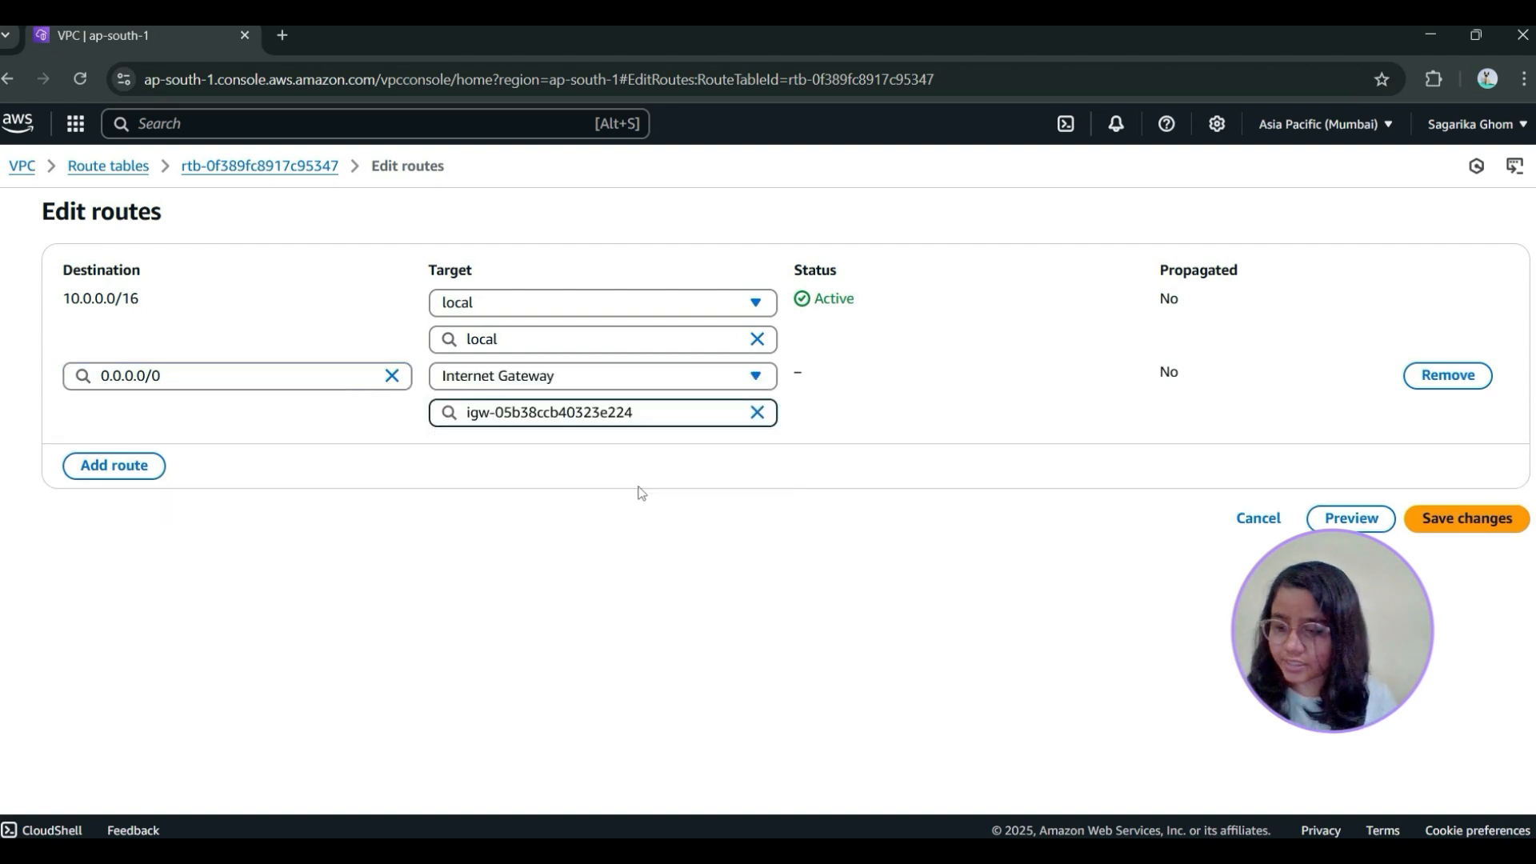
left_click(1468, 518)
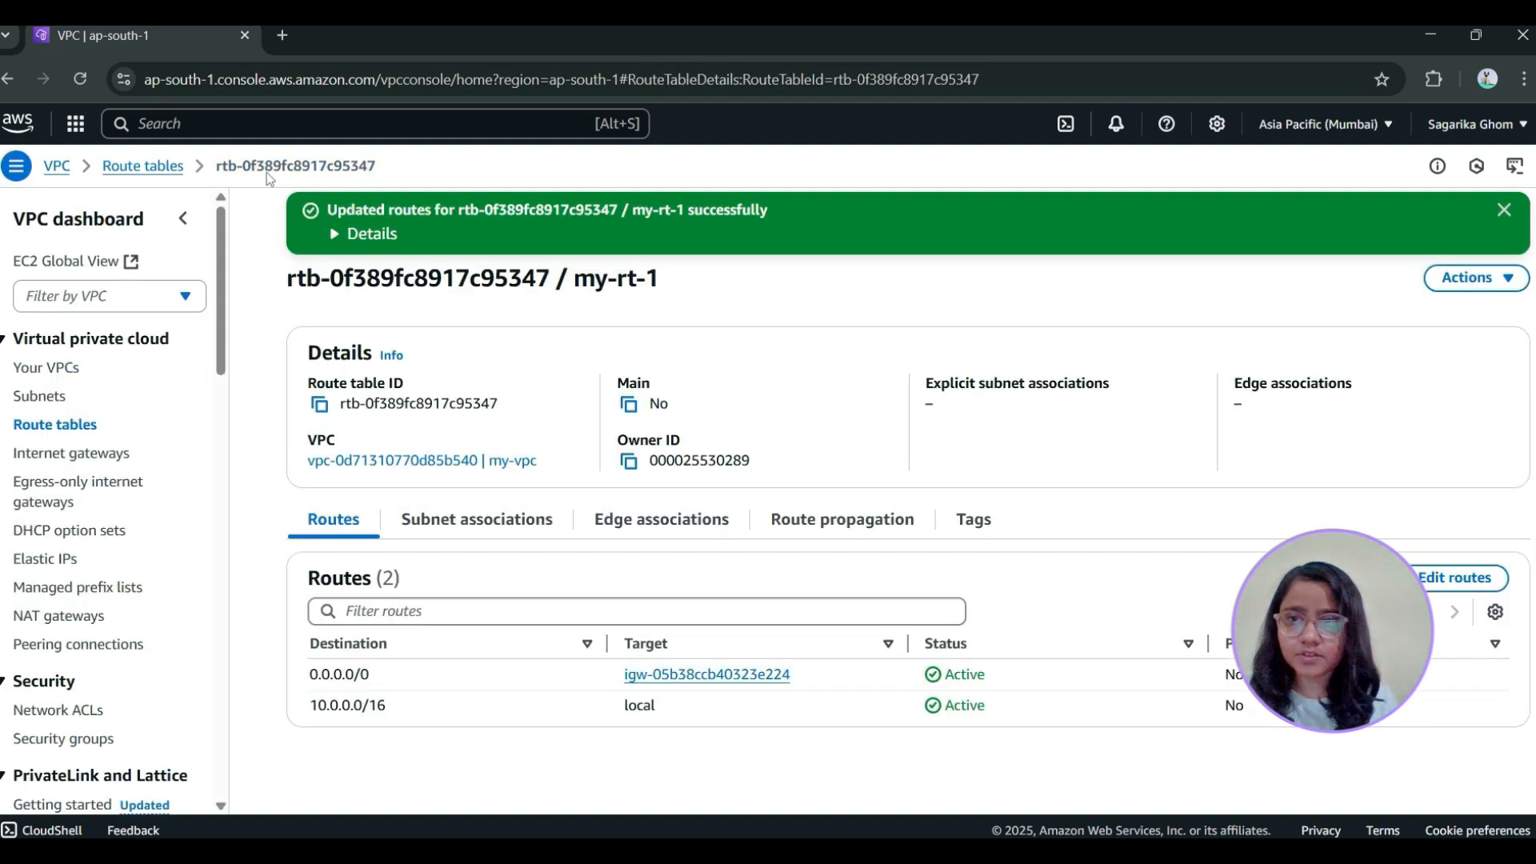
Delete the route table my-rt-1 from the list of route tables
left_click(141, 177)
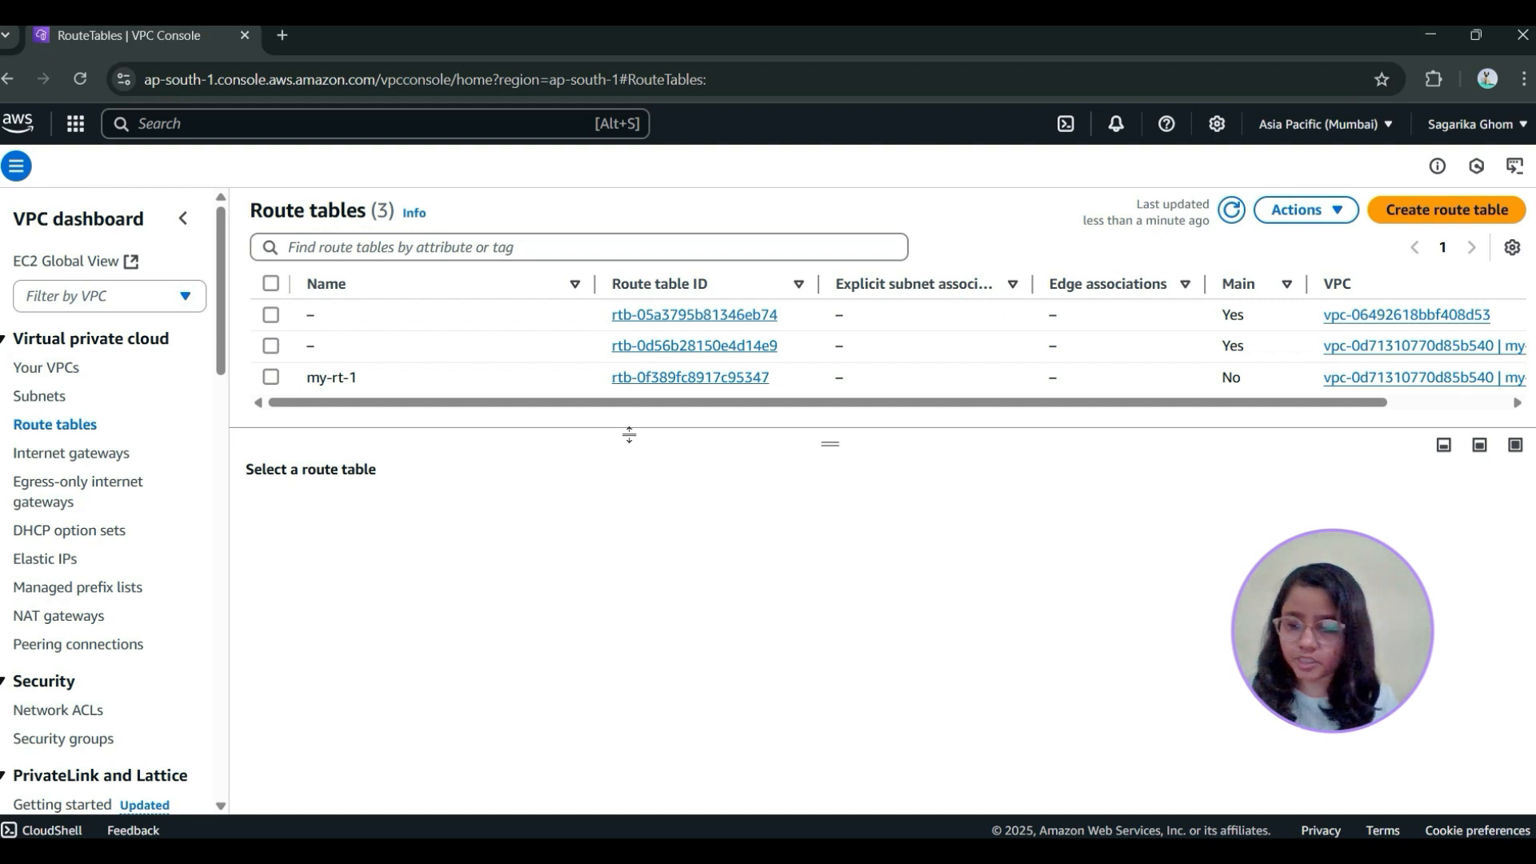
left_click(270, 379)
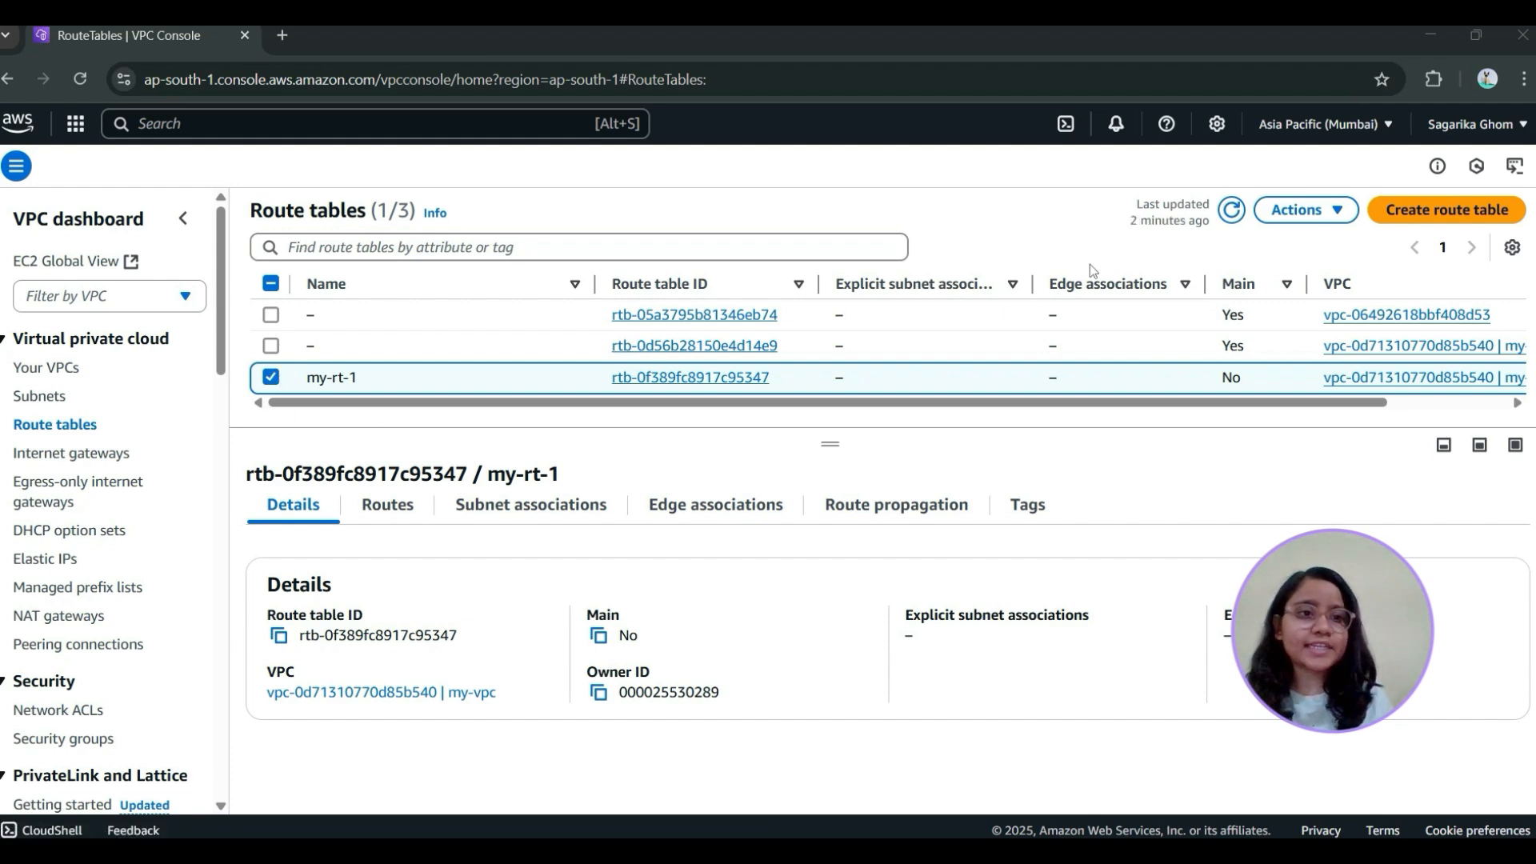
left_click(1306, 210)
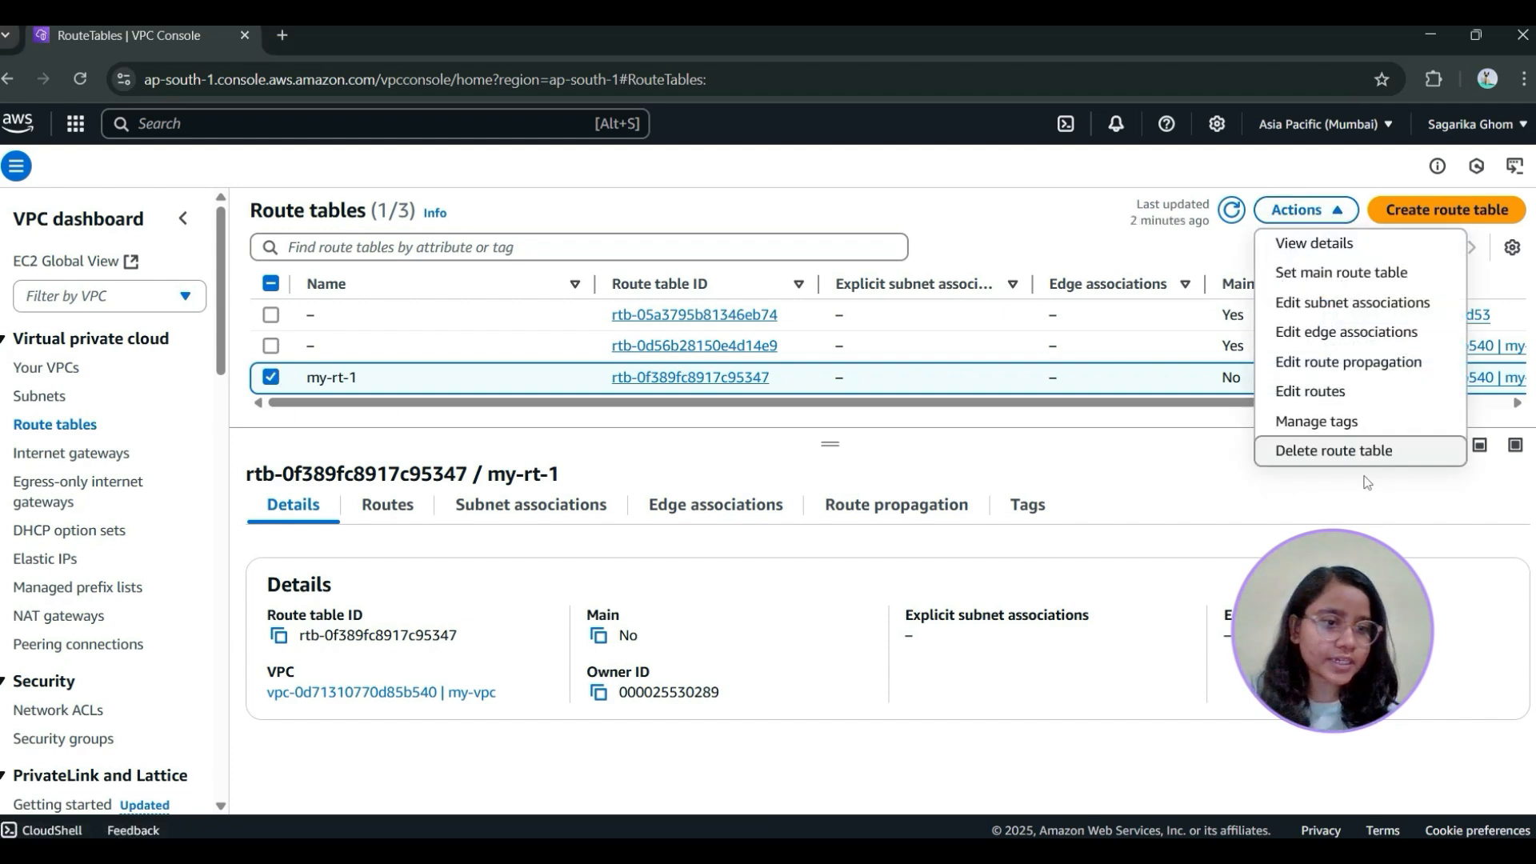
left_click(1351, 453)
left_click(759, 574)
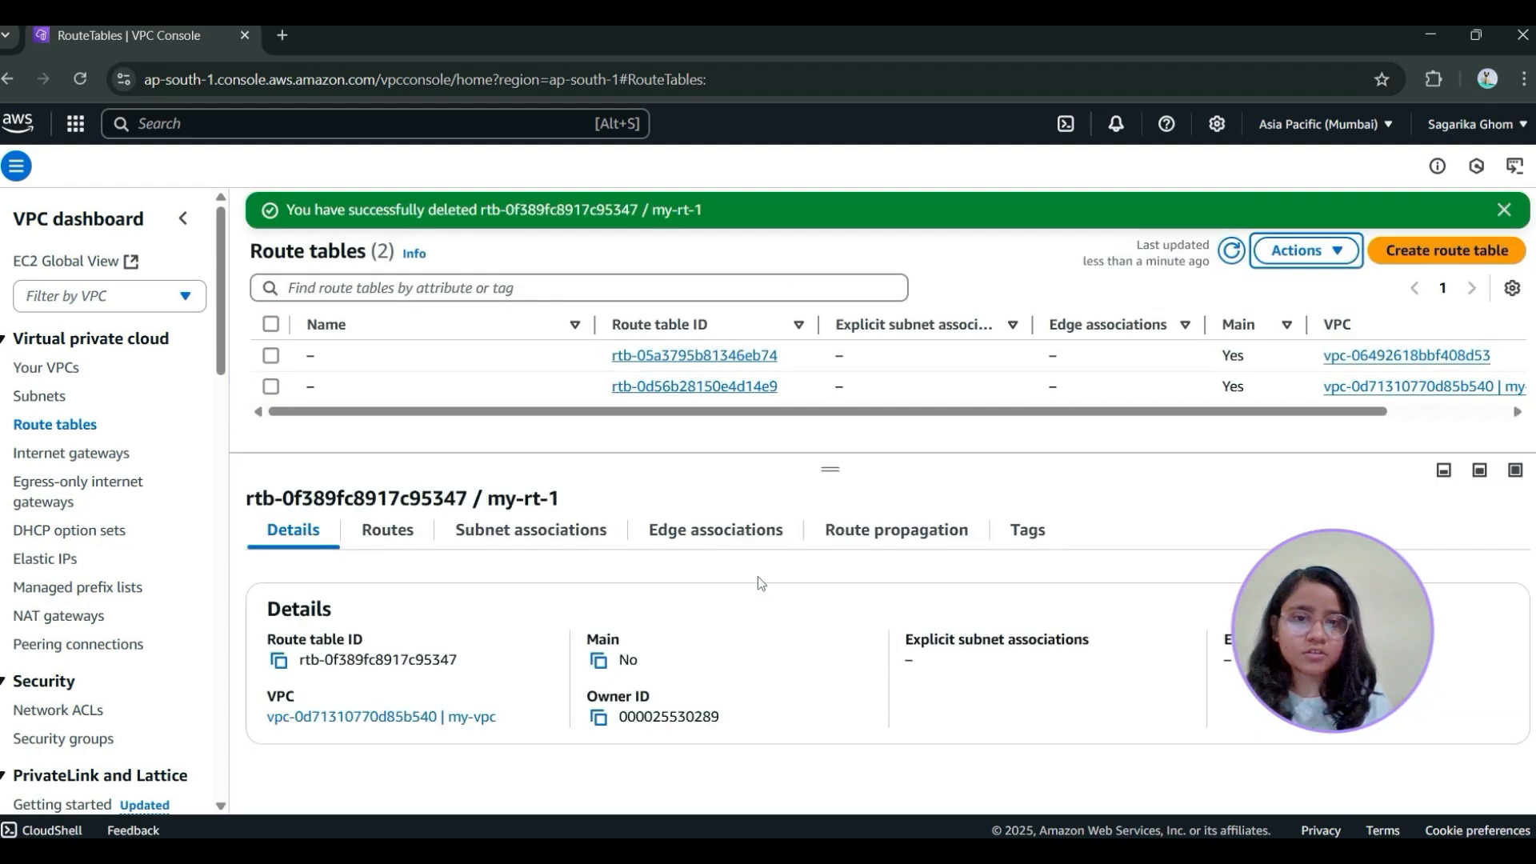
Add a route with destination 0.0.0.0/0 to the main route table of my-vpc
left_click(513, 387)
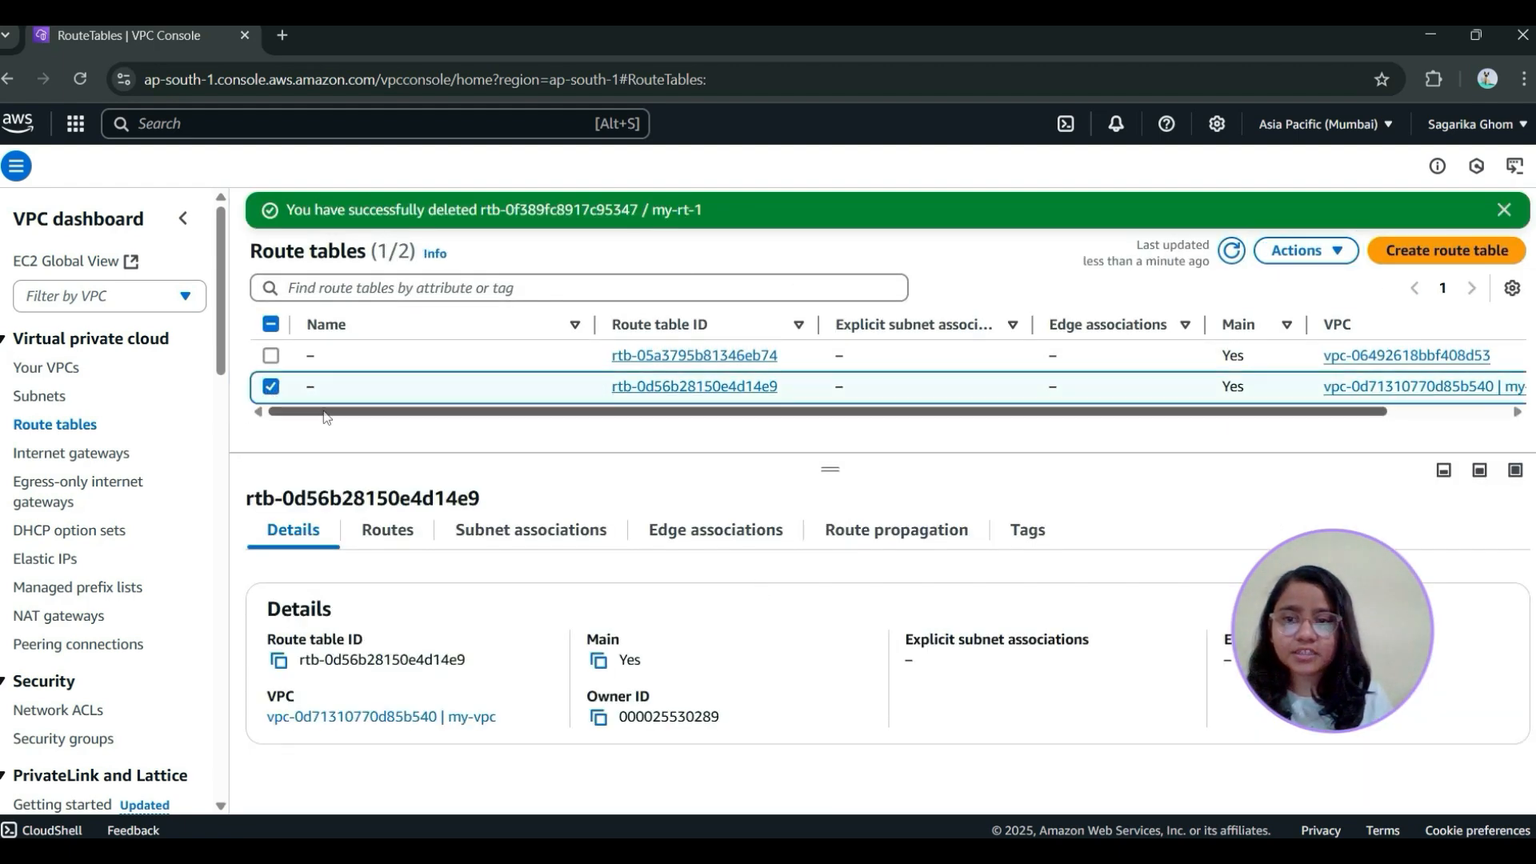
left_click_drag(328, 415, 648, 411)
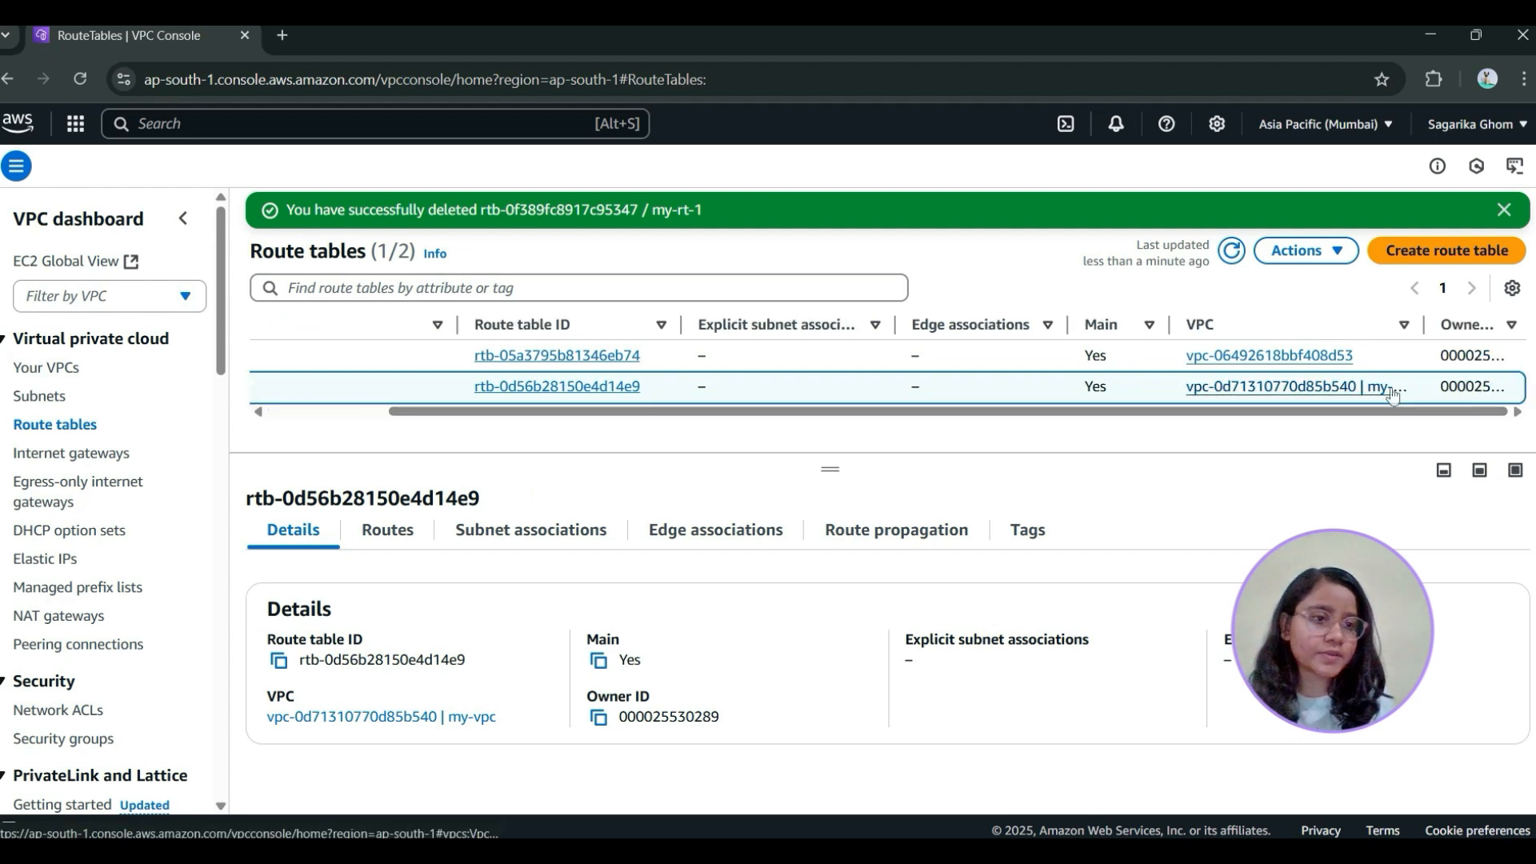
left_click(1306, 250)
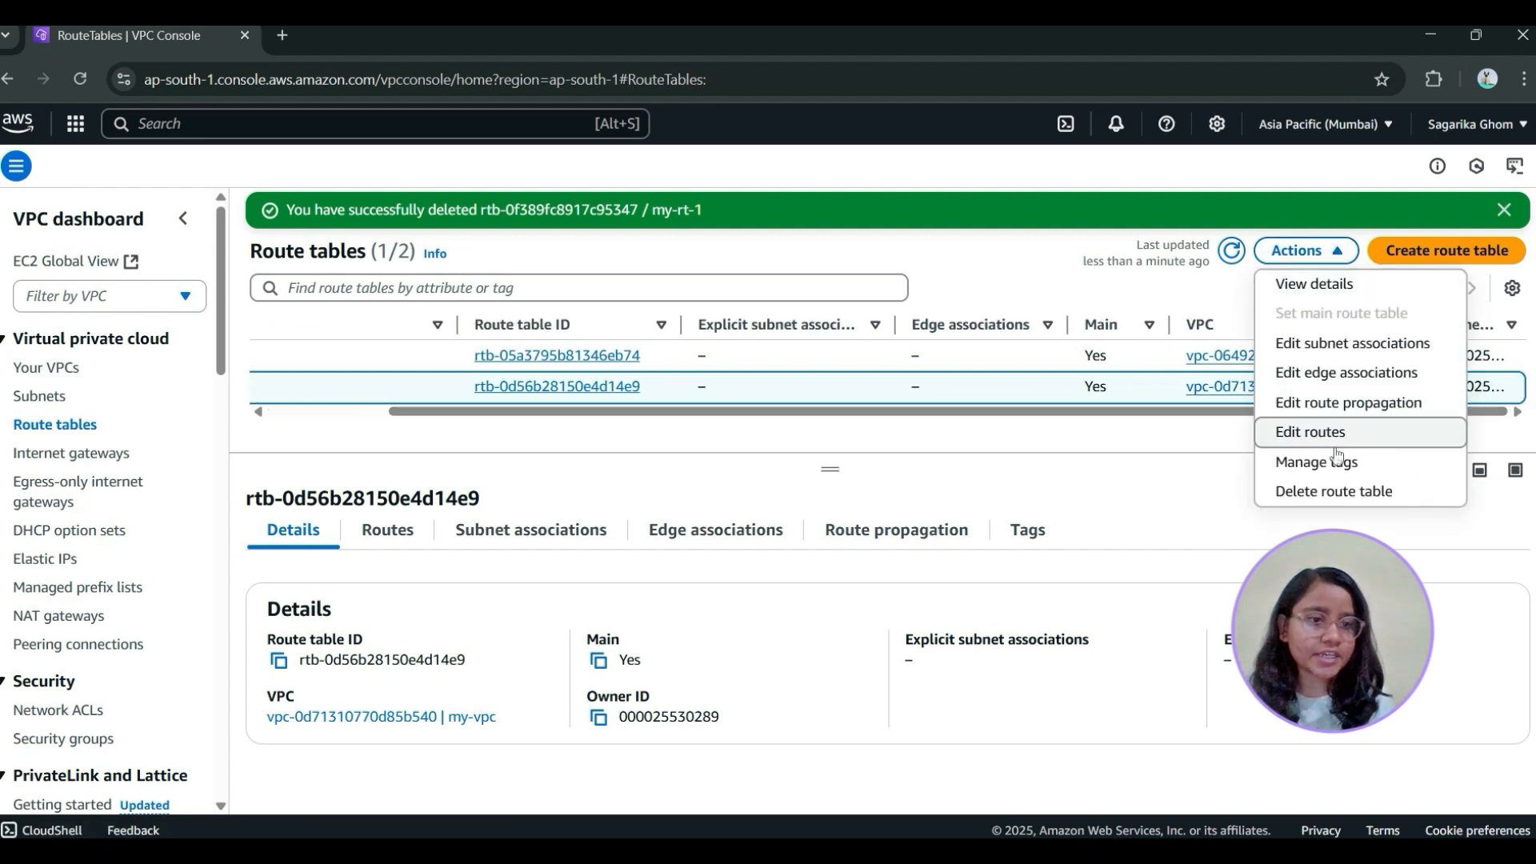
left_click(1312, 432)
left_click(159, 394)
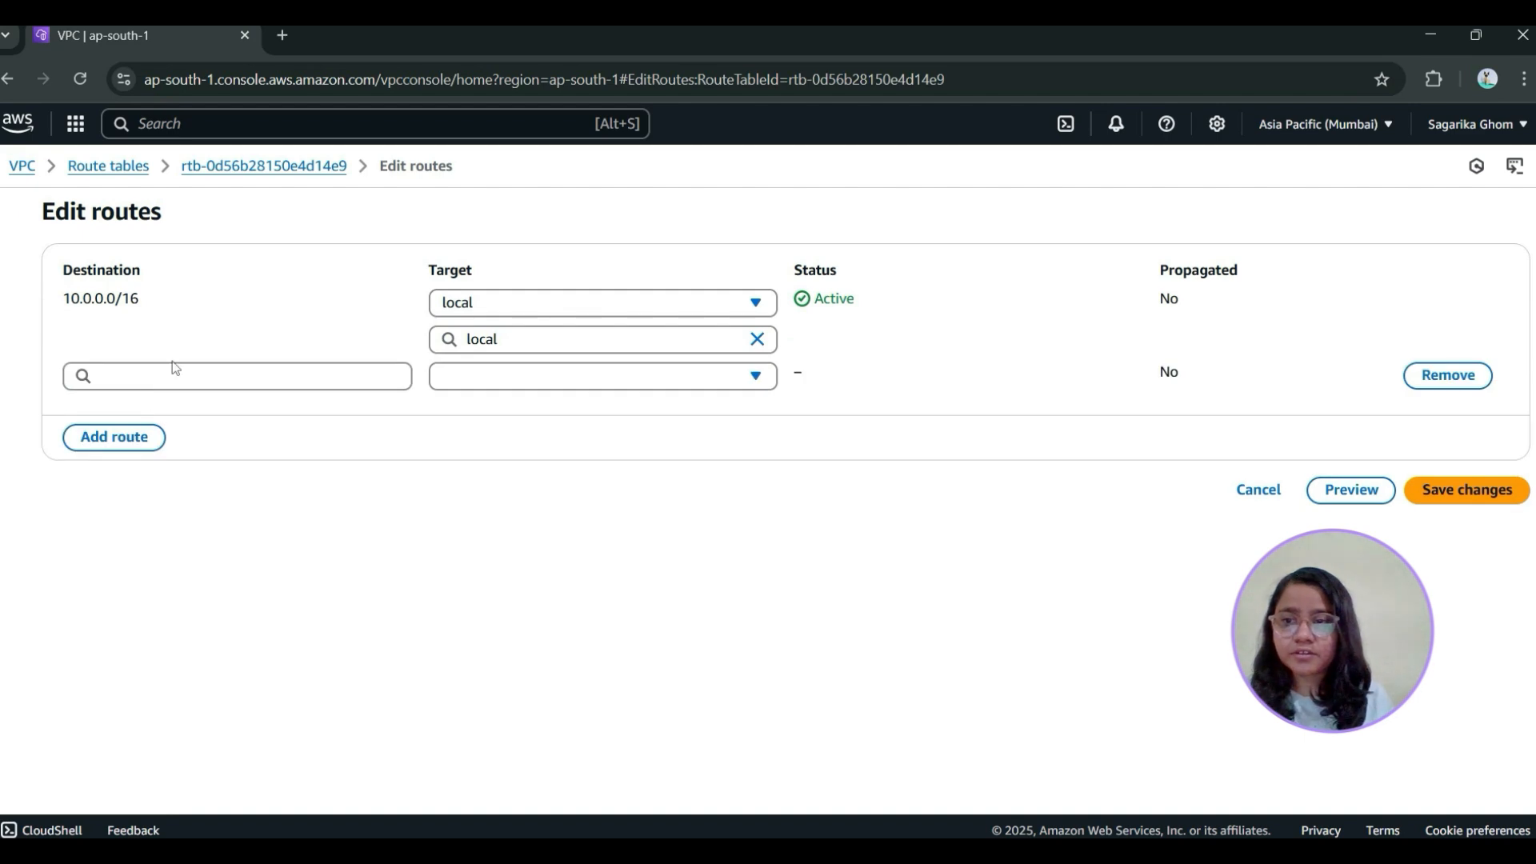
left_click(175, 373)
left_click(165, 412)
Target the new route at the my-igw internet gateway, save the changes and return to the list of route tables
left_click(752, 381)
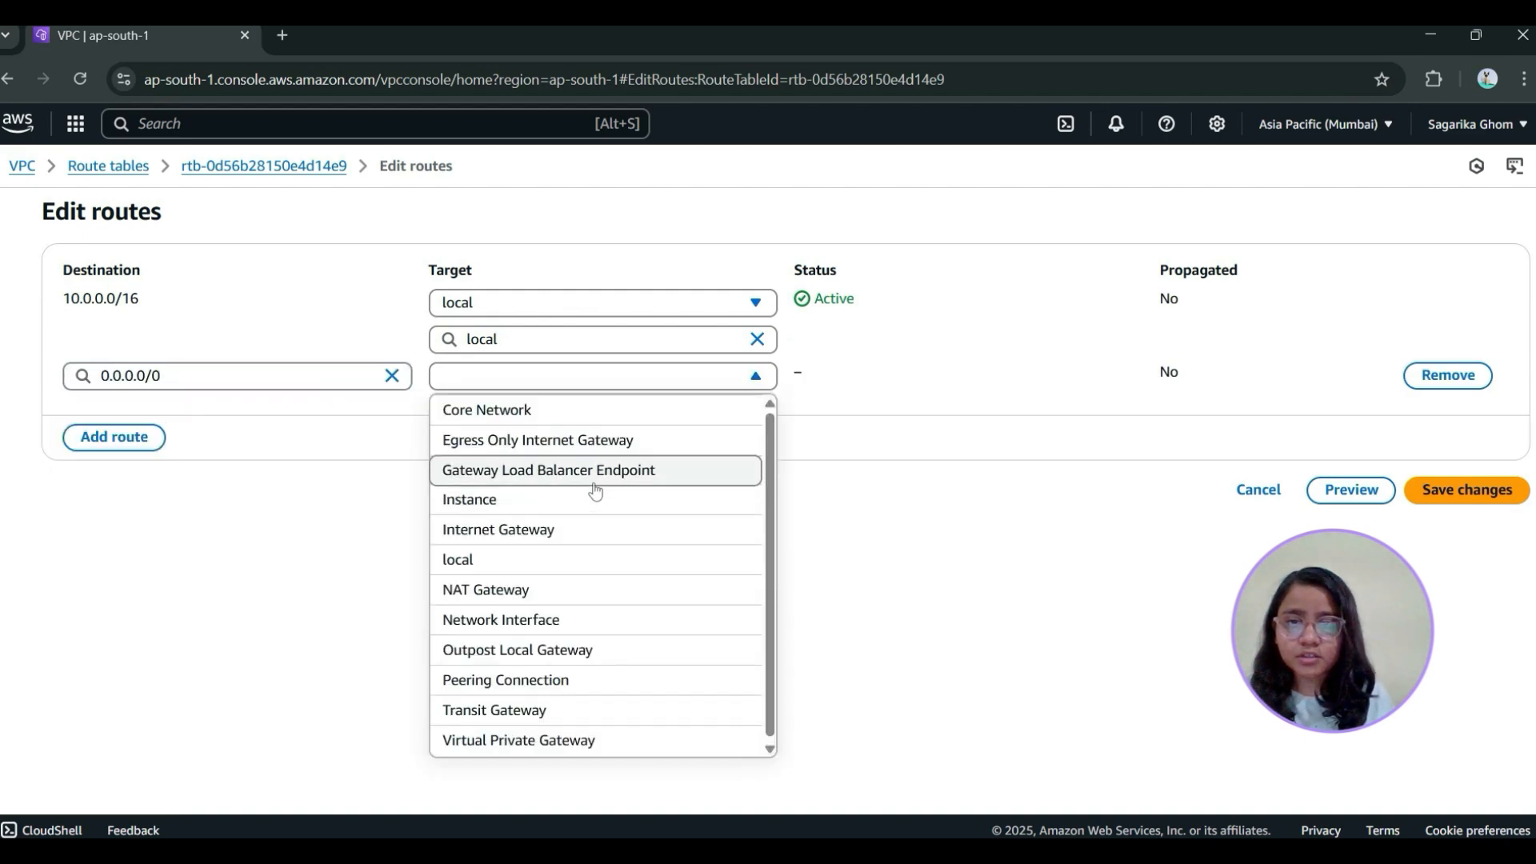
left_click(590, 530)
left_click(575, 418)
left_click(560, 476)
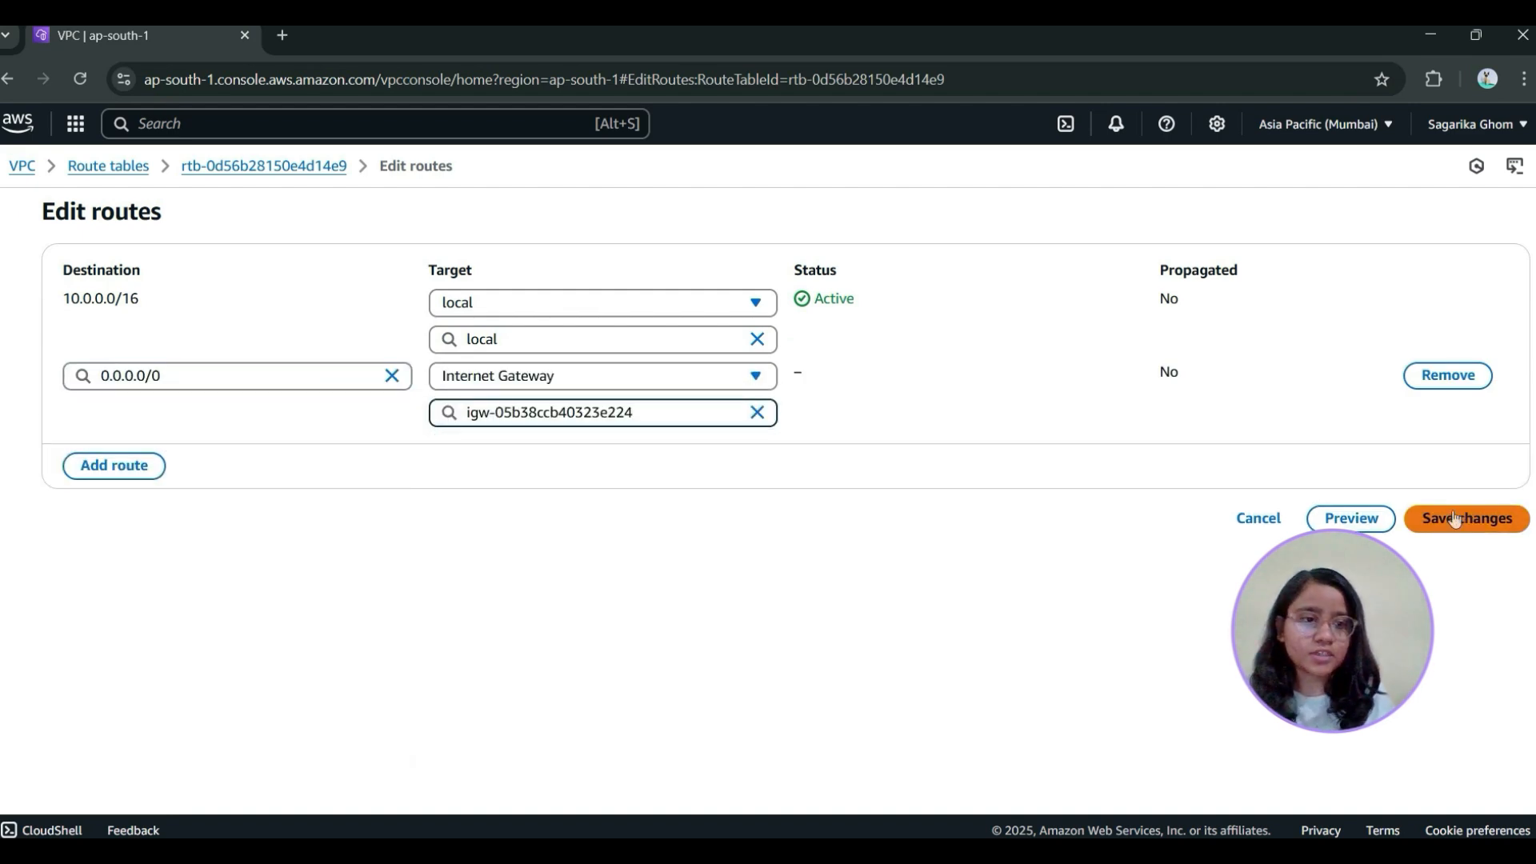
left_click(1454, 519)
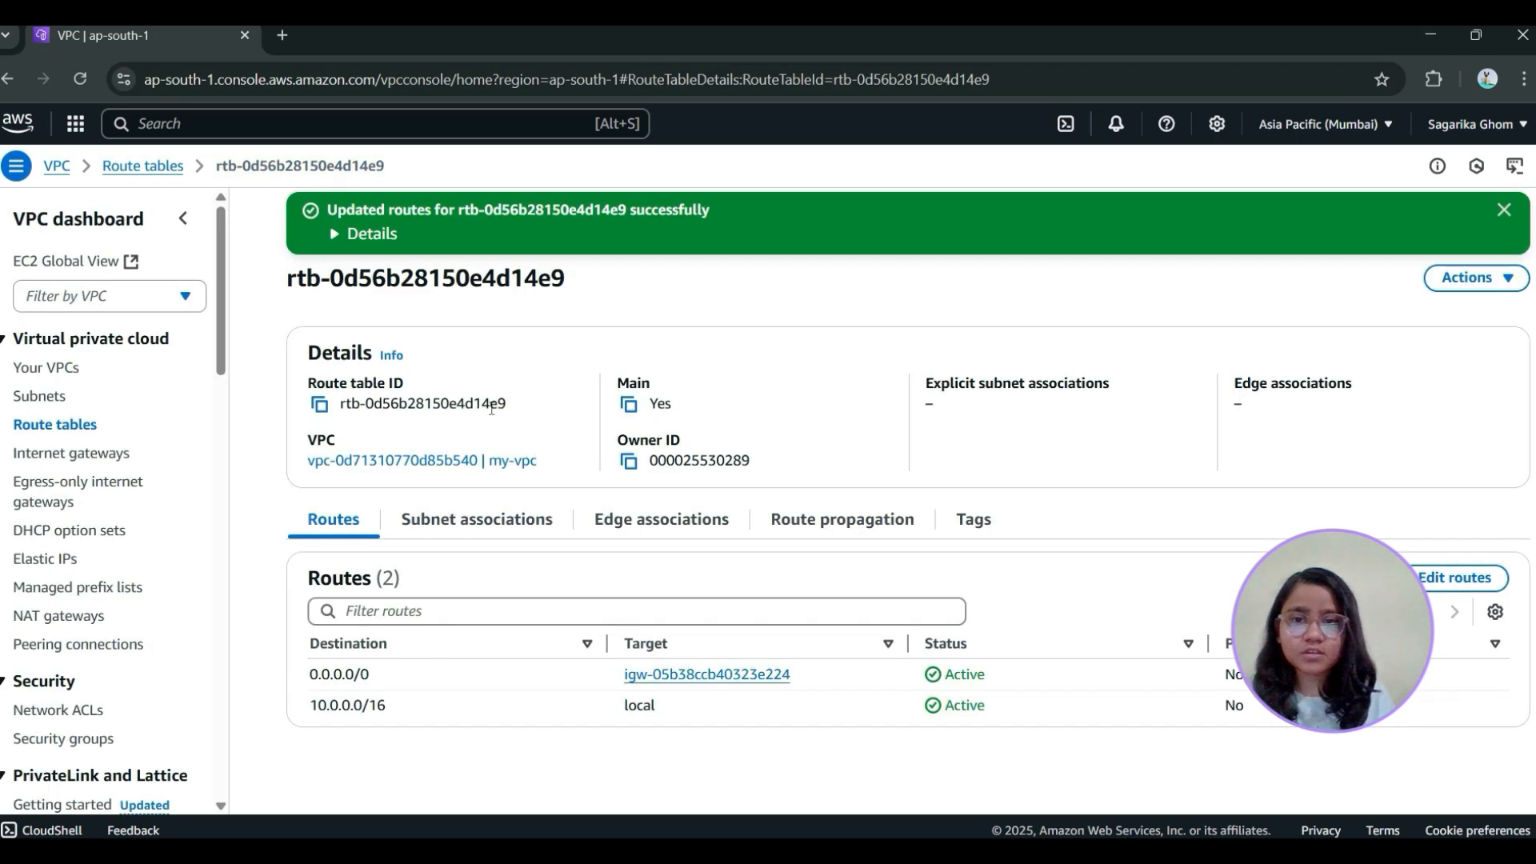
left_click(160, 162)
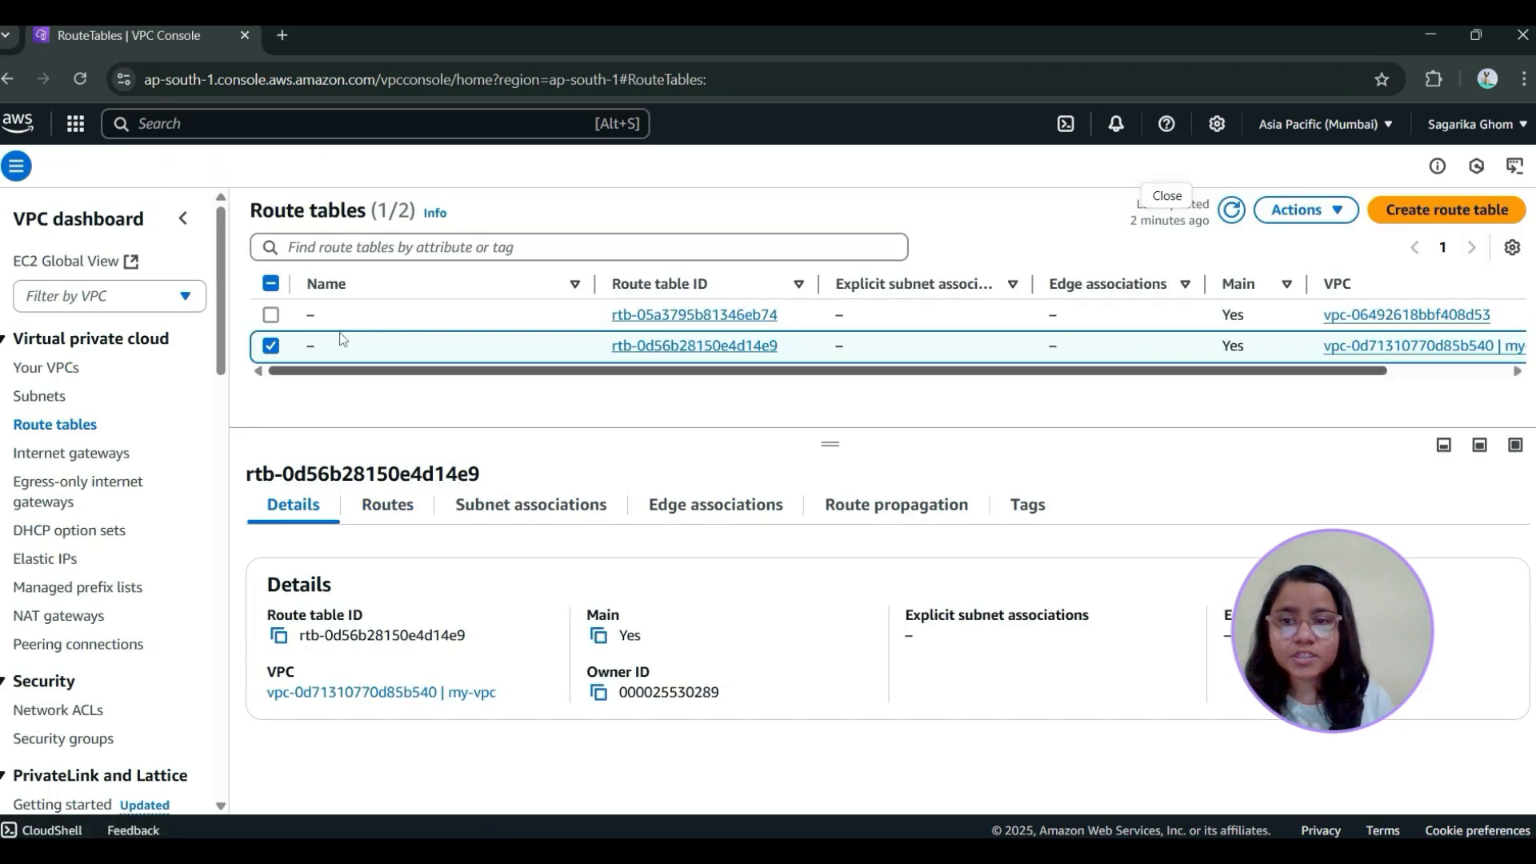
Associate public-subnet-1 and public-subnet-2 with the main route table of my-vpc, save the associations and refresh the route table list
left_click(576, 508)
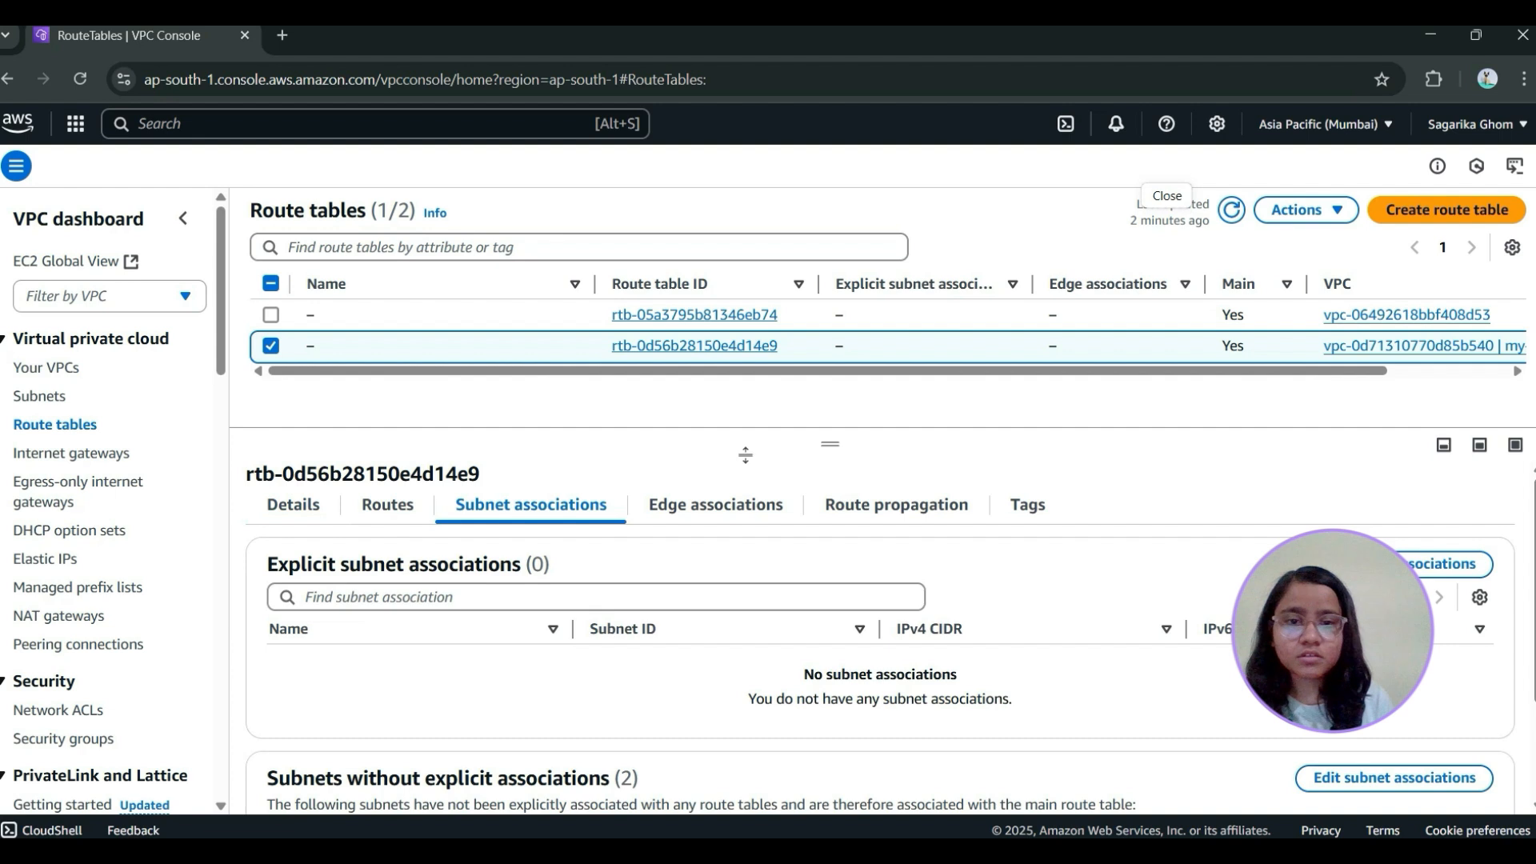
left_click(1436, 565)
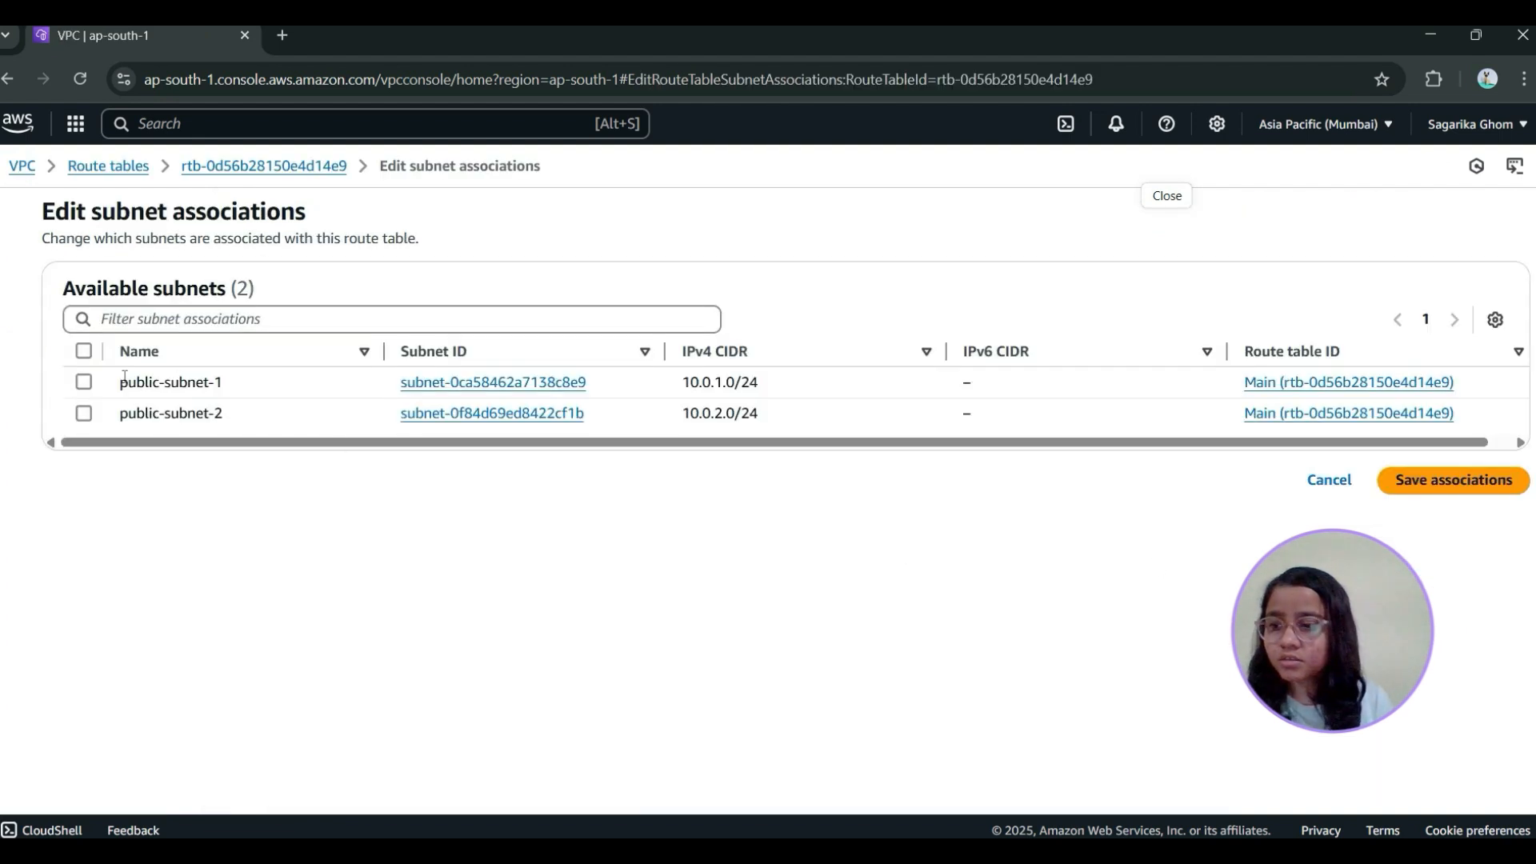
left_click(85, 383)
left_click(85, 412)
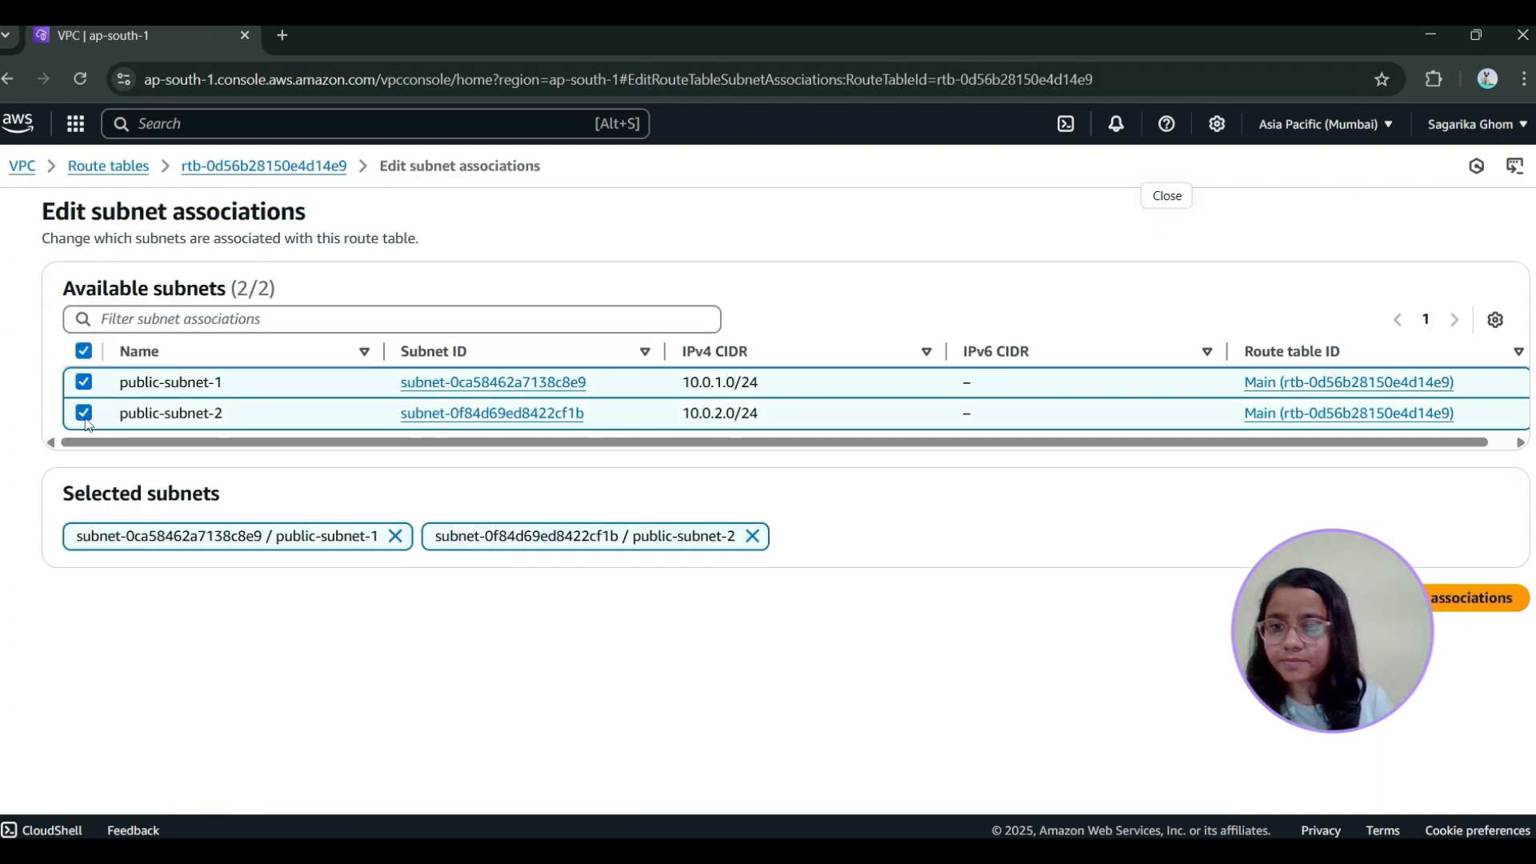
left_click(1437, 603)
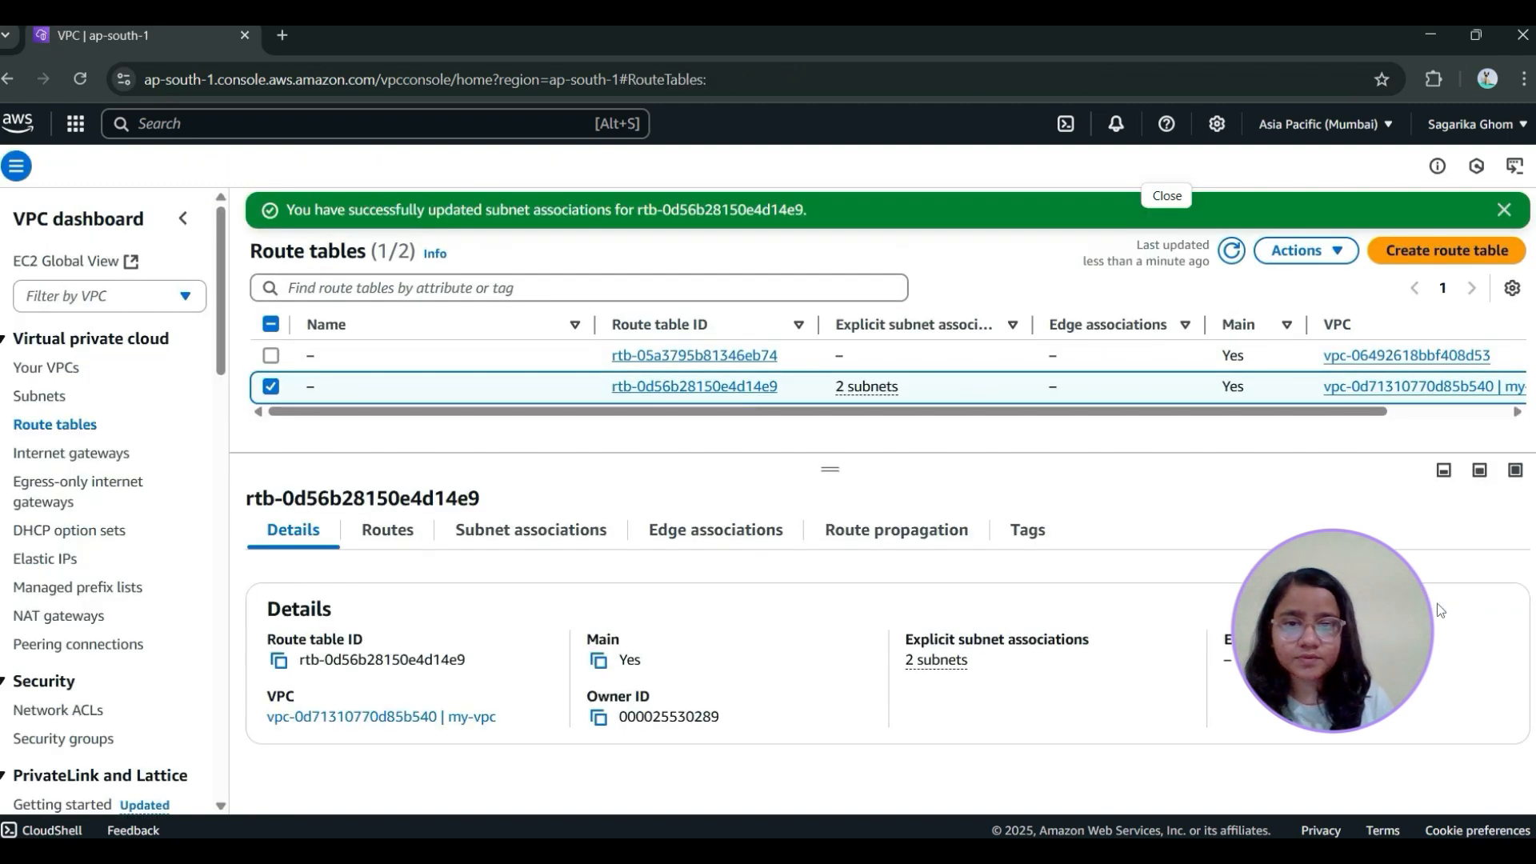
left_click(1232, 252)
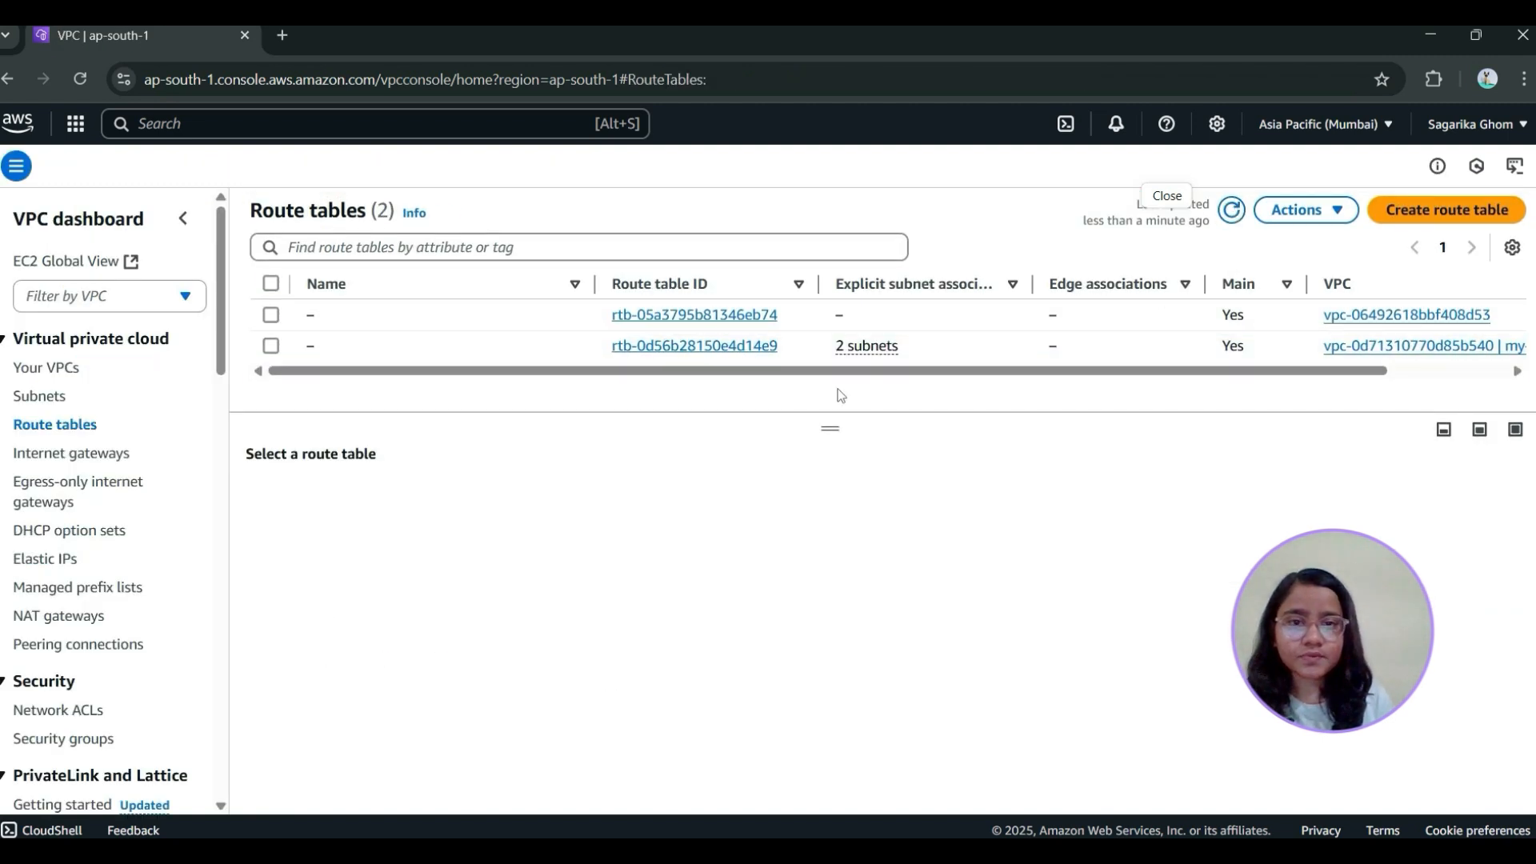
left_click_drag(880, 371, 997, 383)
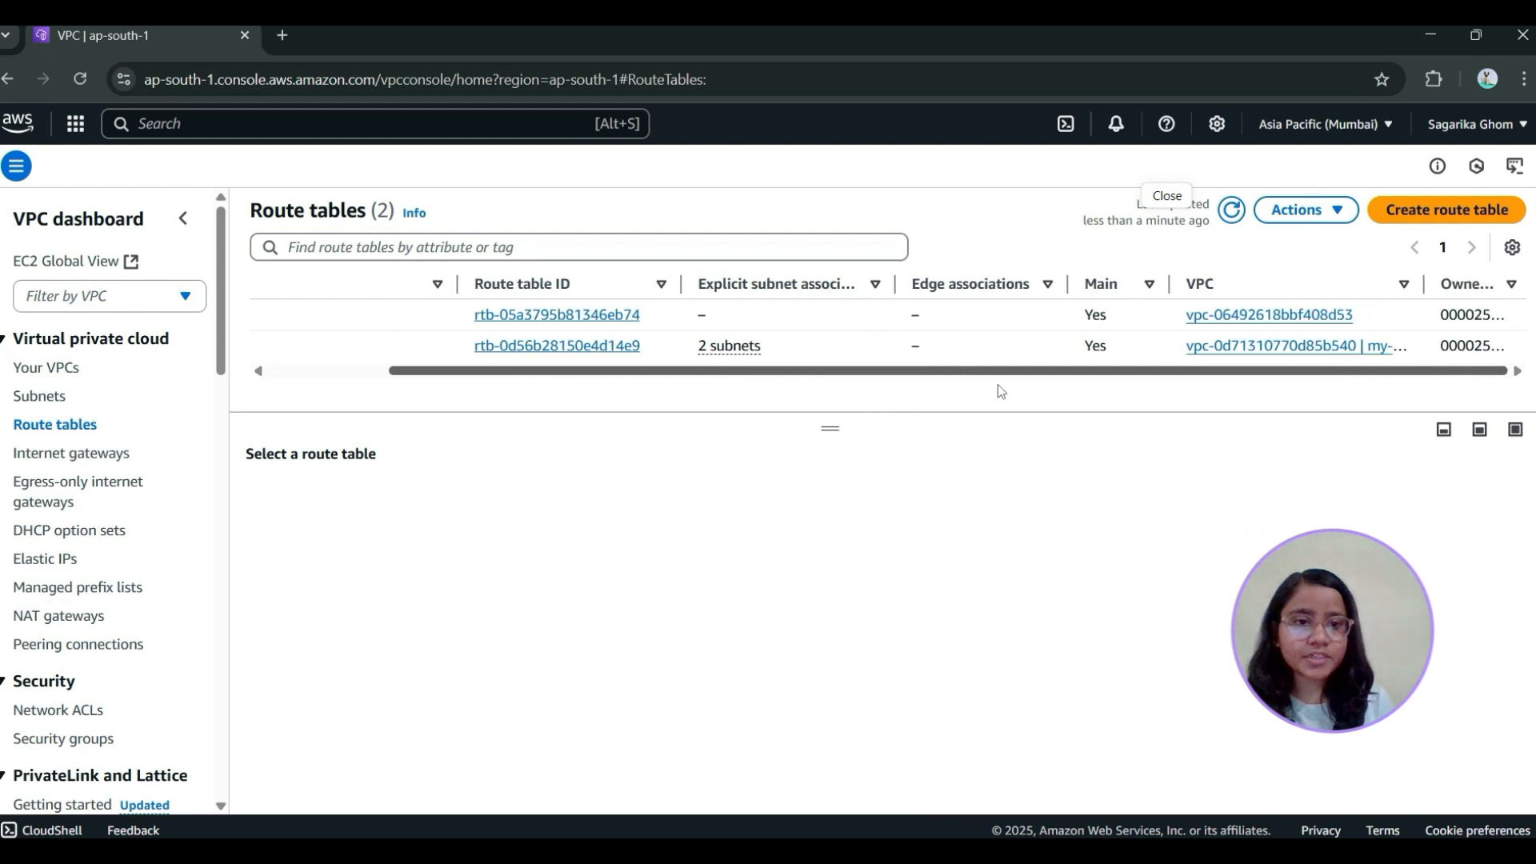
left_click(1431, 37)
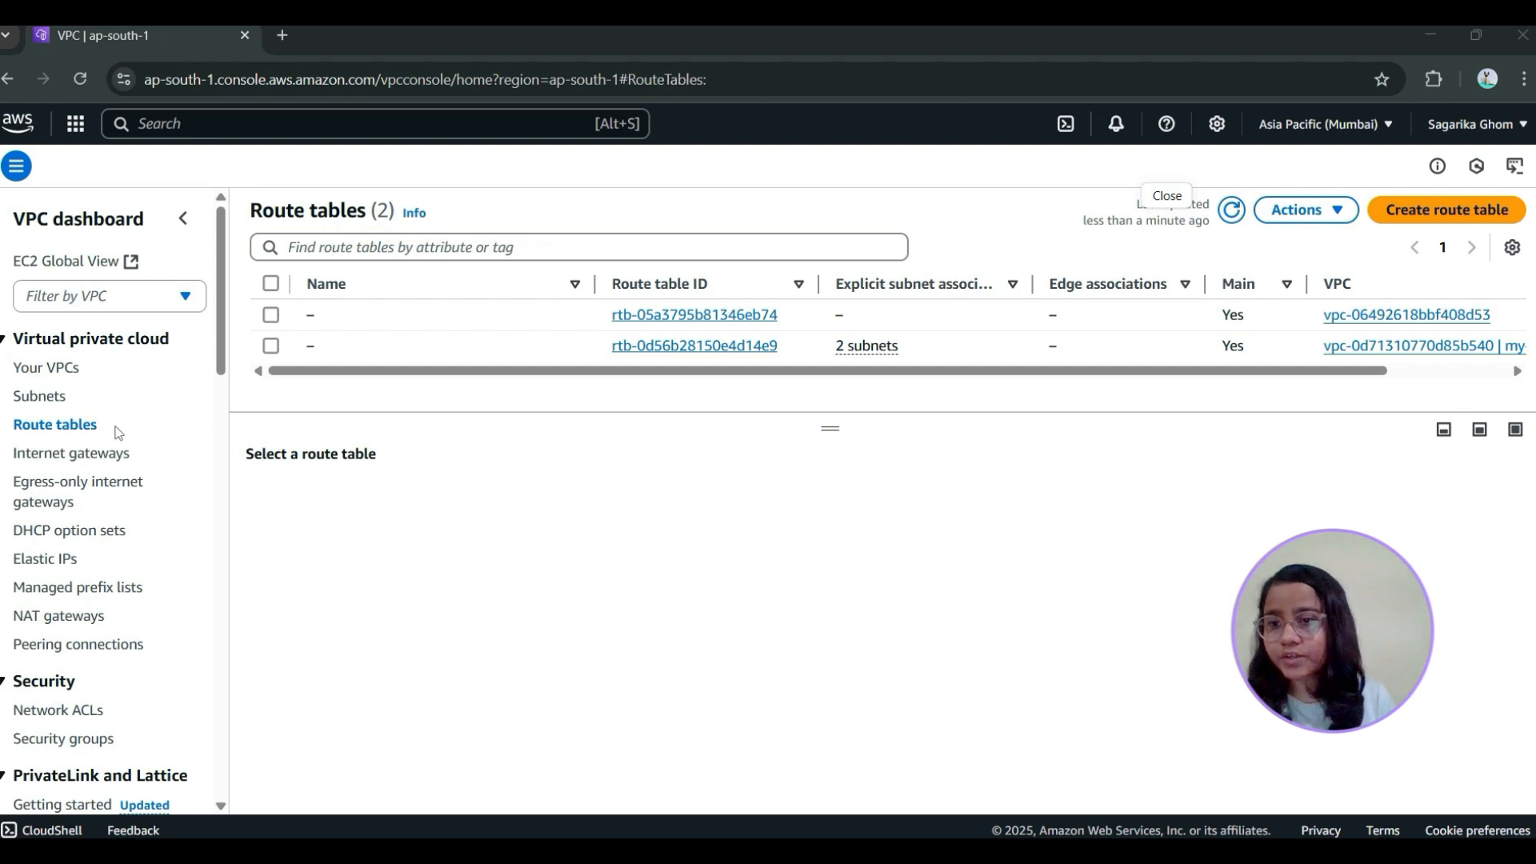
scroll(126, 593, "down", 3)
scroll(125, 593, "up", 3)
scroll(124, 587, "down", 10)
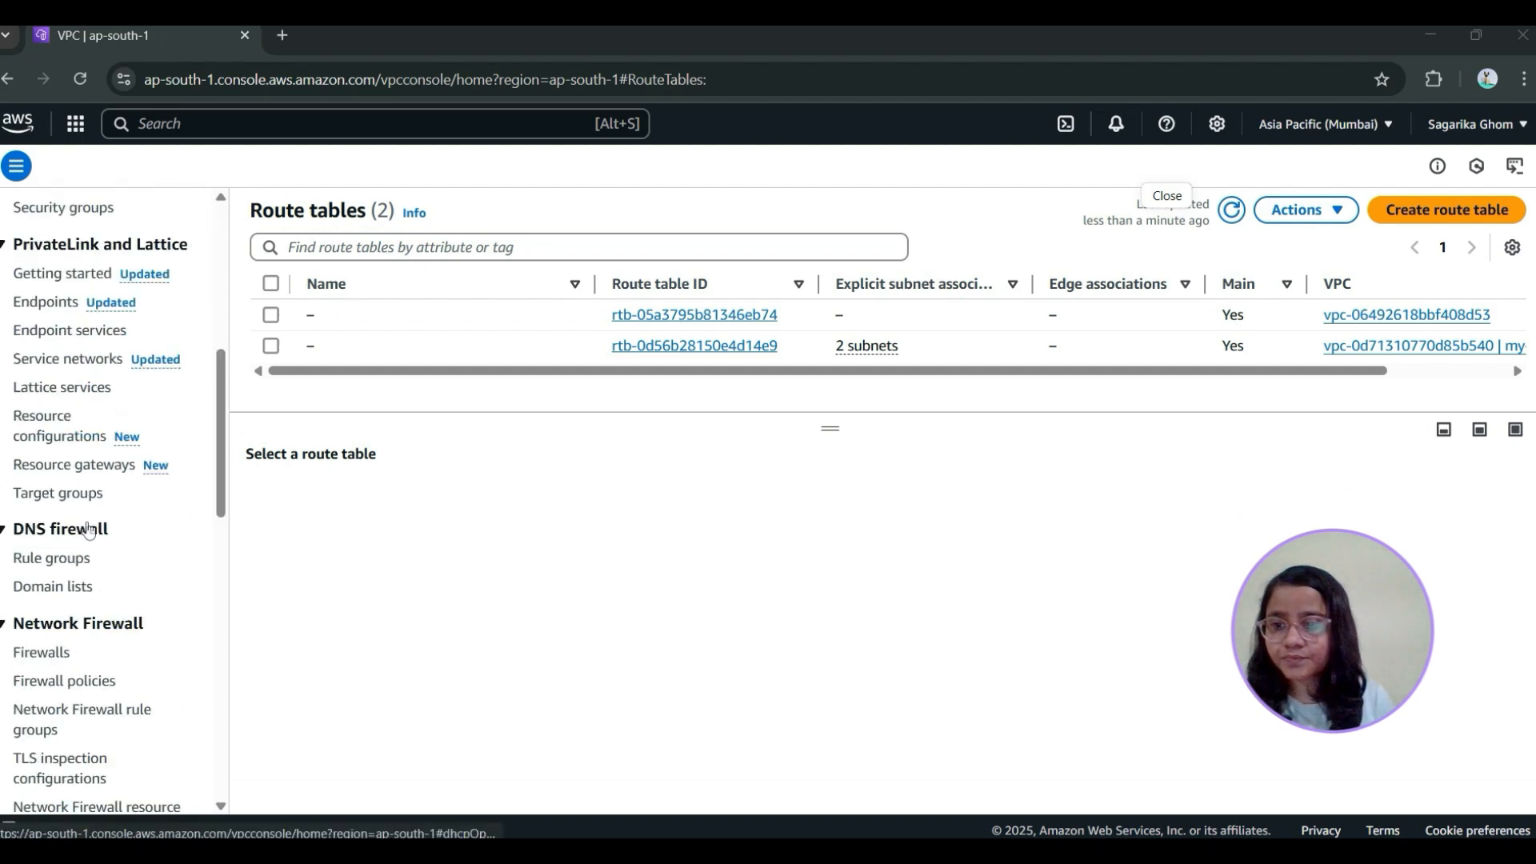
scroll(89, 530, "up", 10)
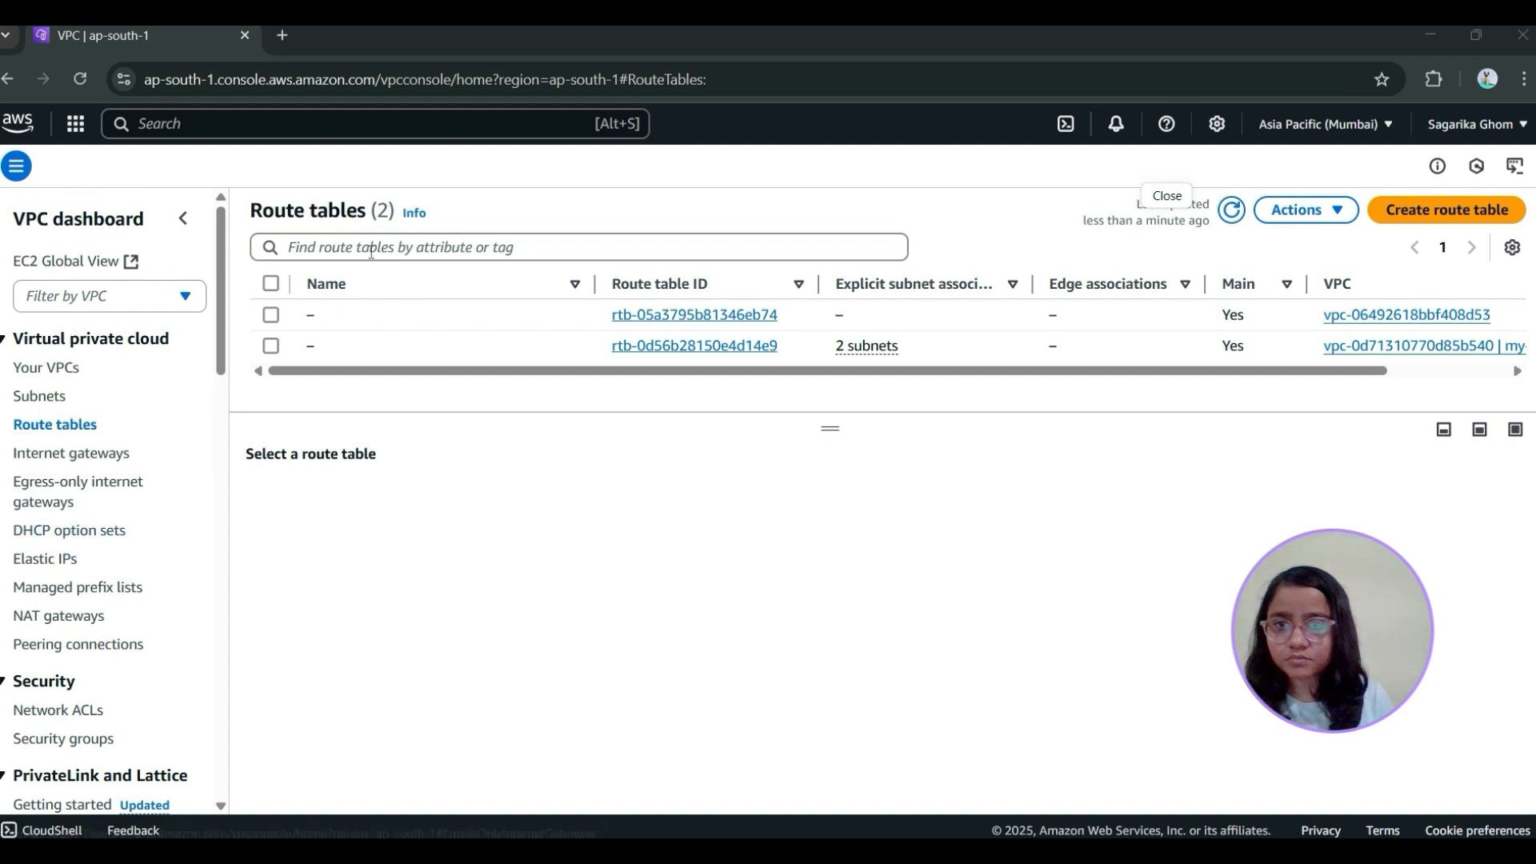
Search for the EC2 service, open it in a new browser tab and go to its list of security groups
left_click(368, 124)
type("ec2")
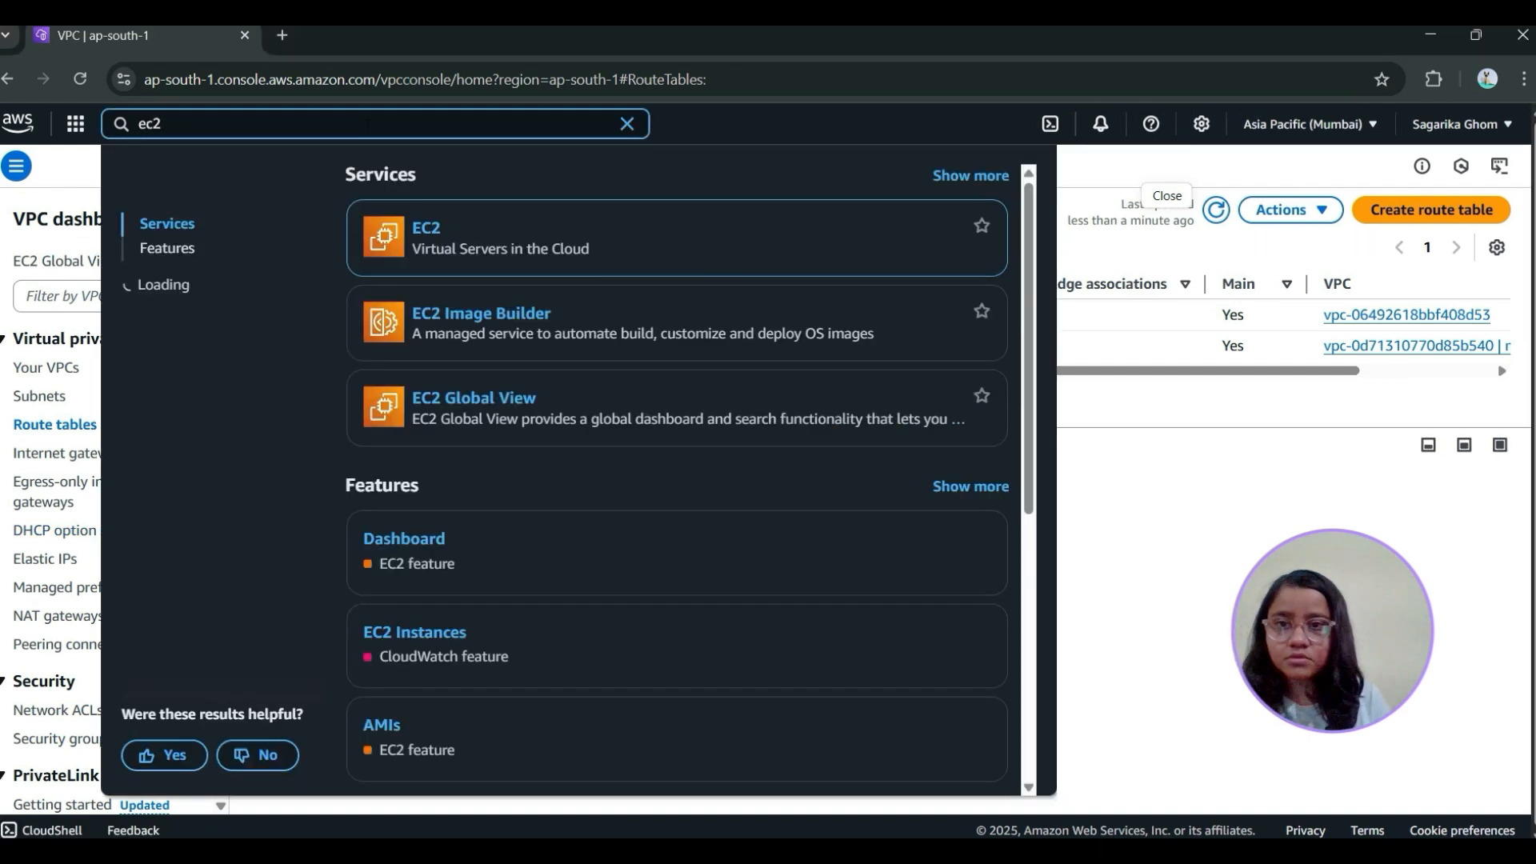
right_click(432, 238)
left_click(470, 266)
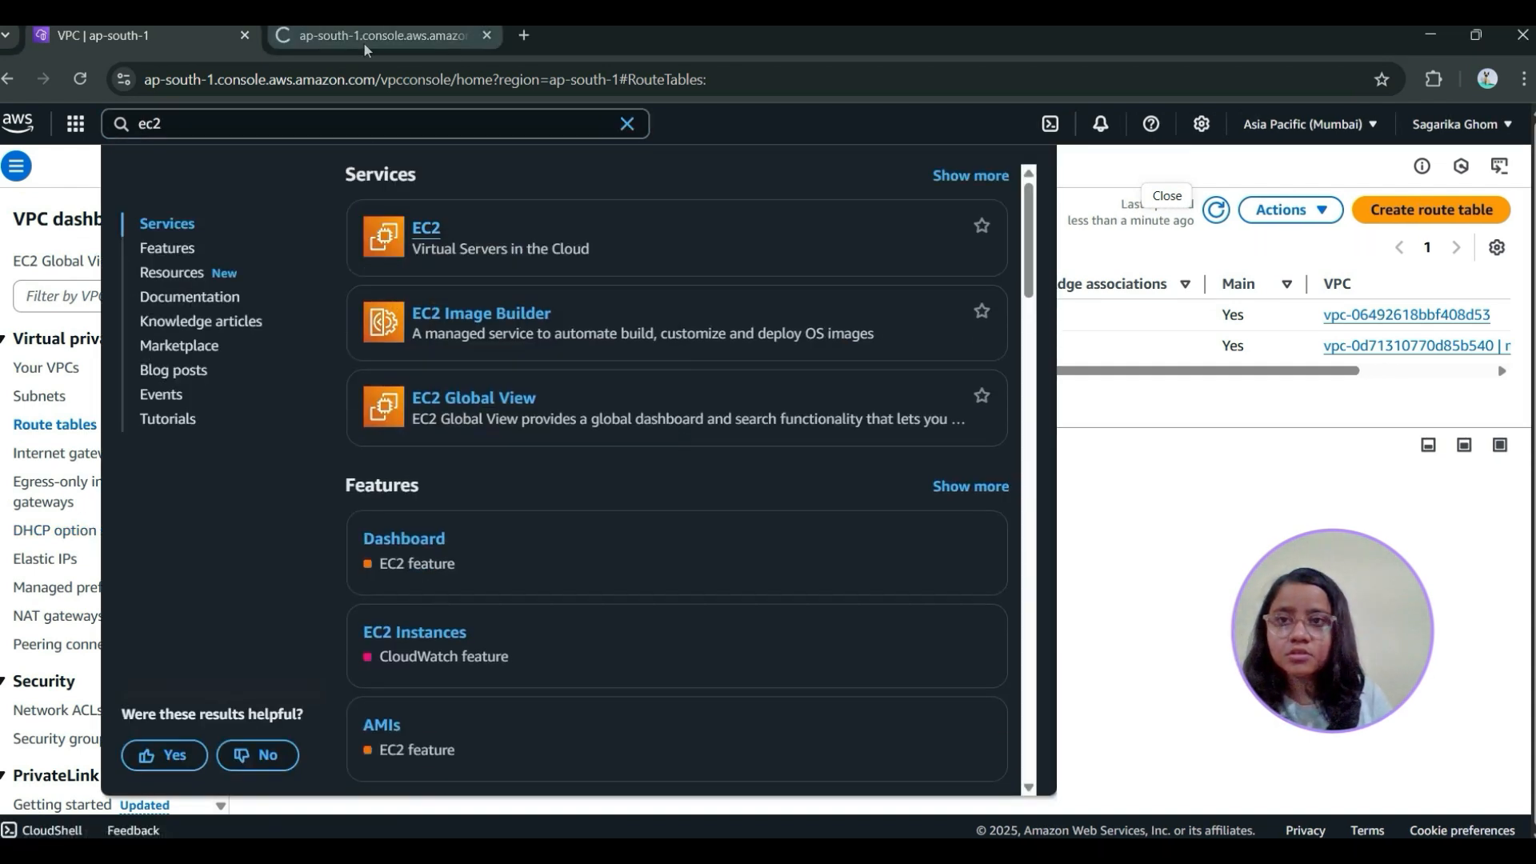
left_click(366, 40)
scroll(133, 508, "down", 6)
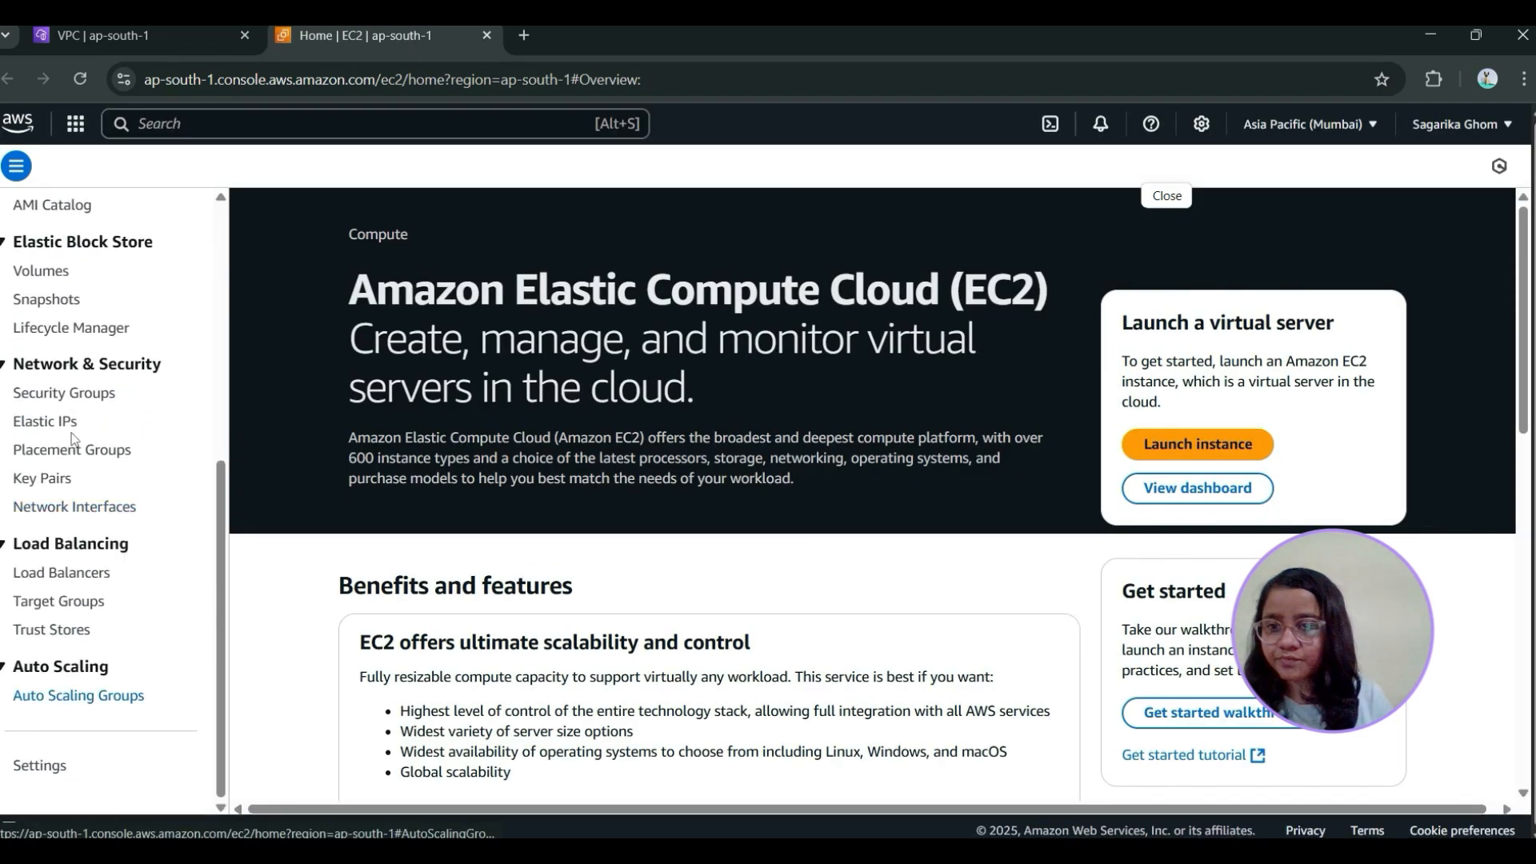
scroll(76, 444, "up", 1)
left_click(56, 497)
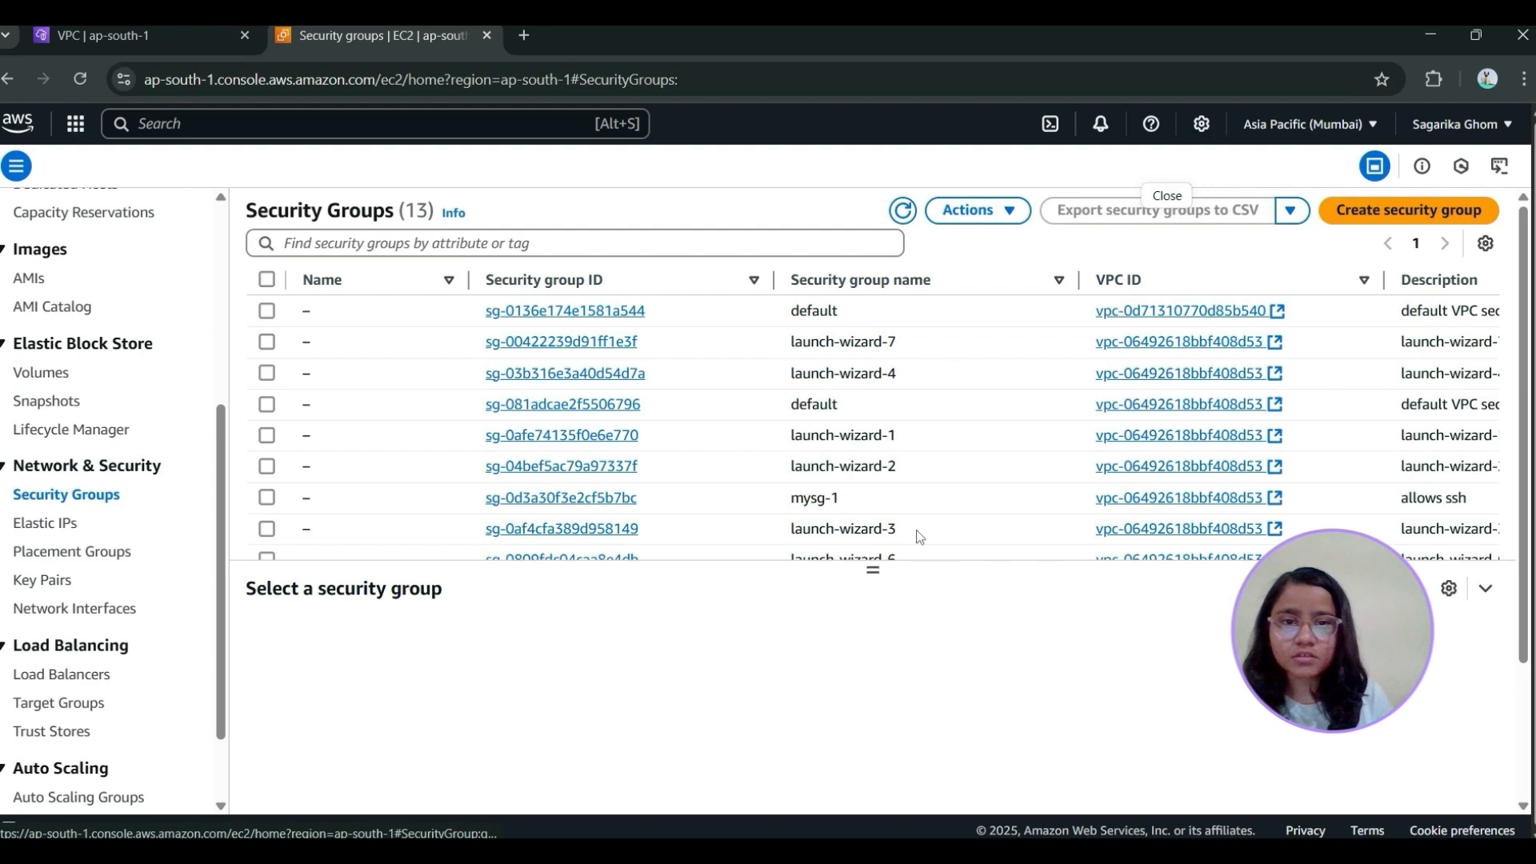
Start creating a security group and name it web-sg
left_click(1362, 213)
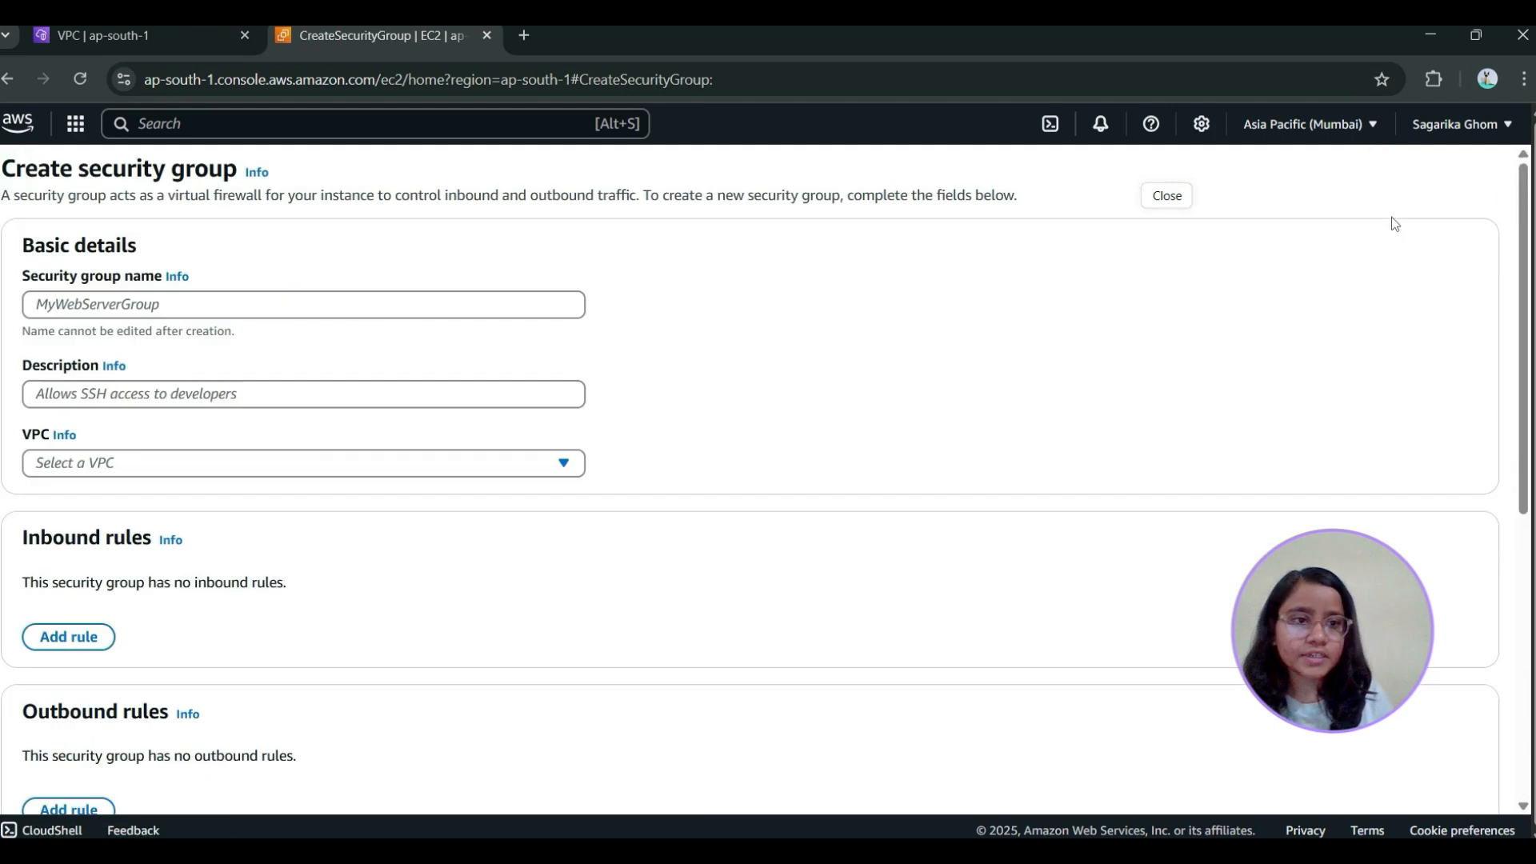
left_click(99, 345)
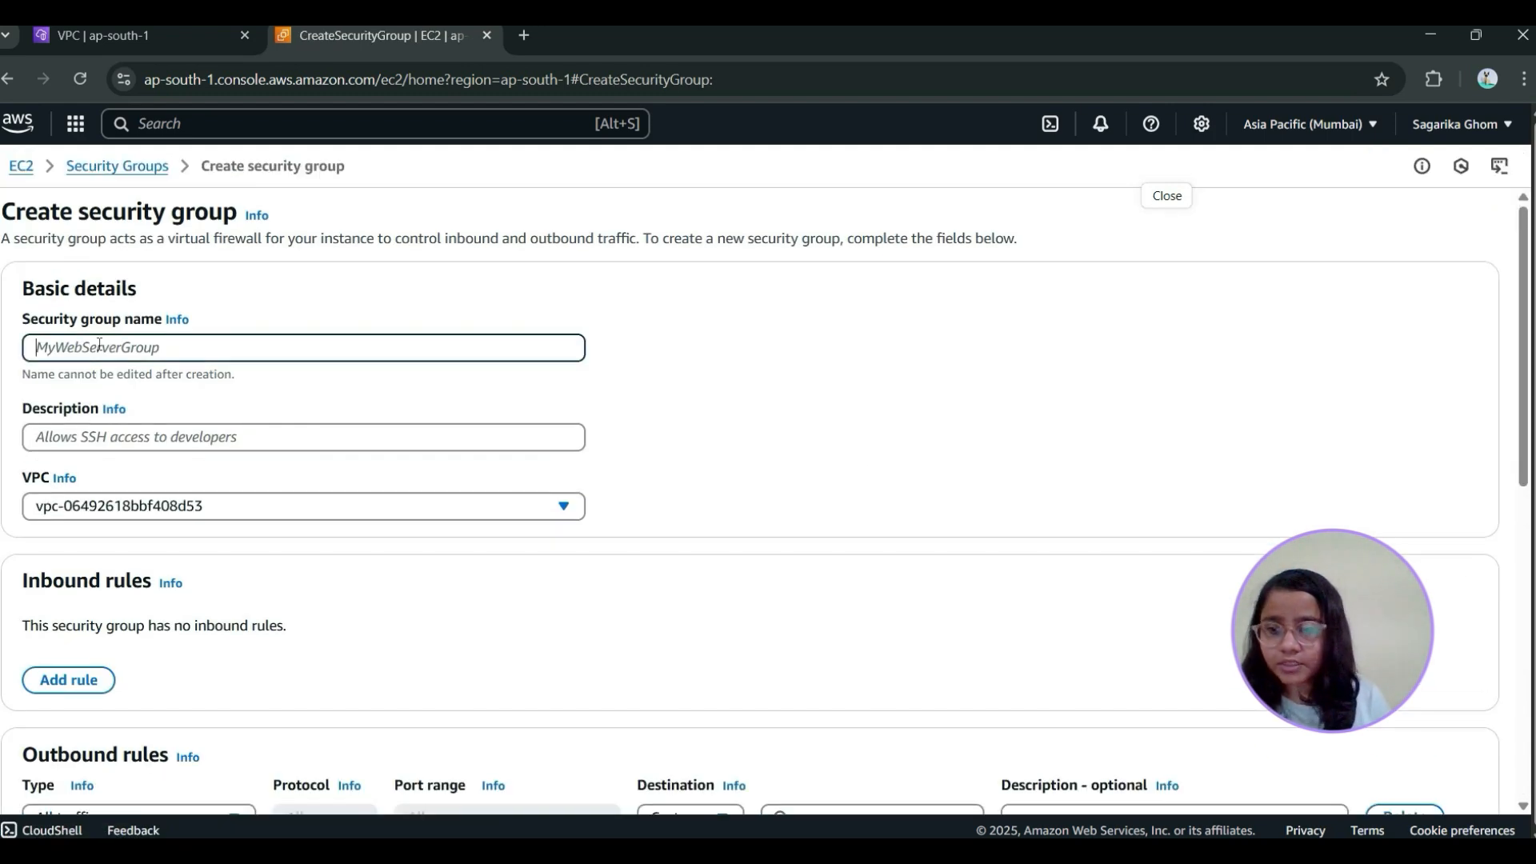
type("my")
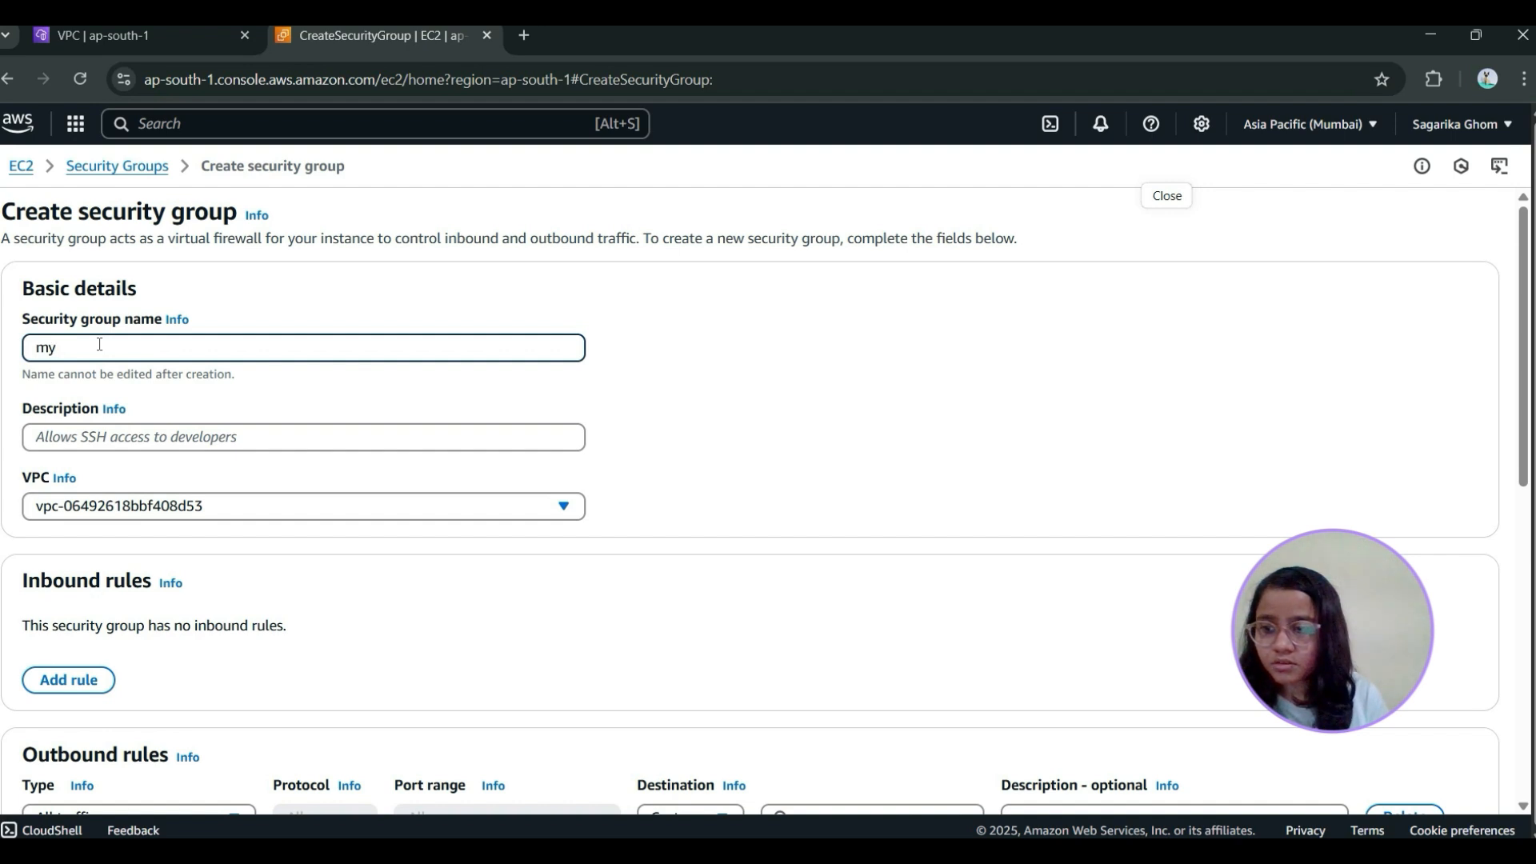
key("BackSpace")
key("BackSpace")
type("web-sg")
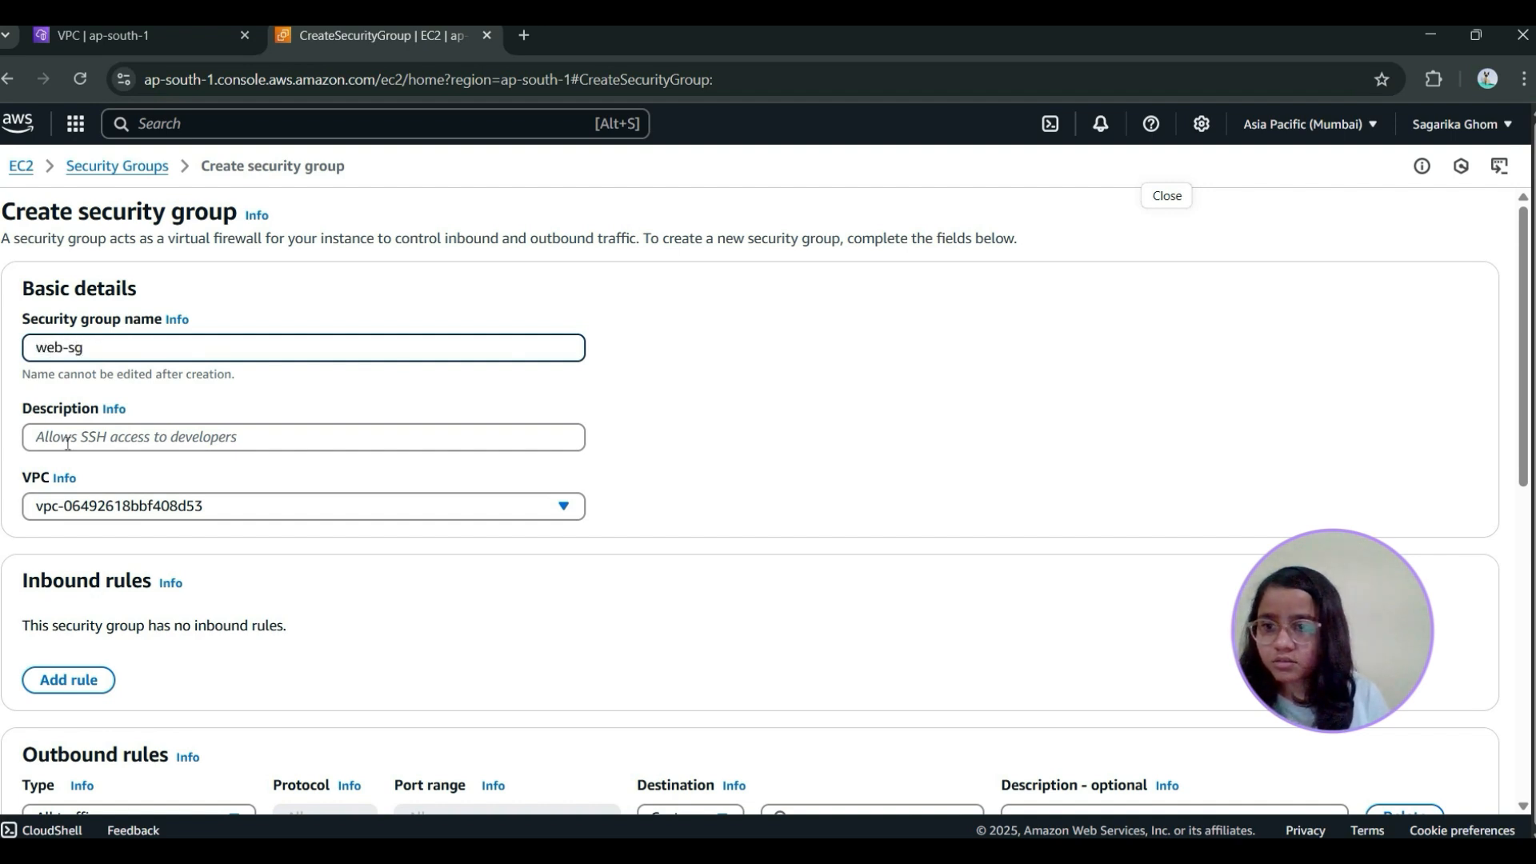
Describe the security group as "it allows ssh and http" and assign it to my-vpc
left_click(78, 436)
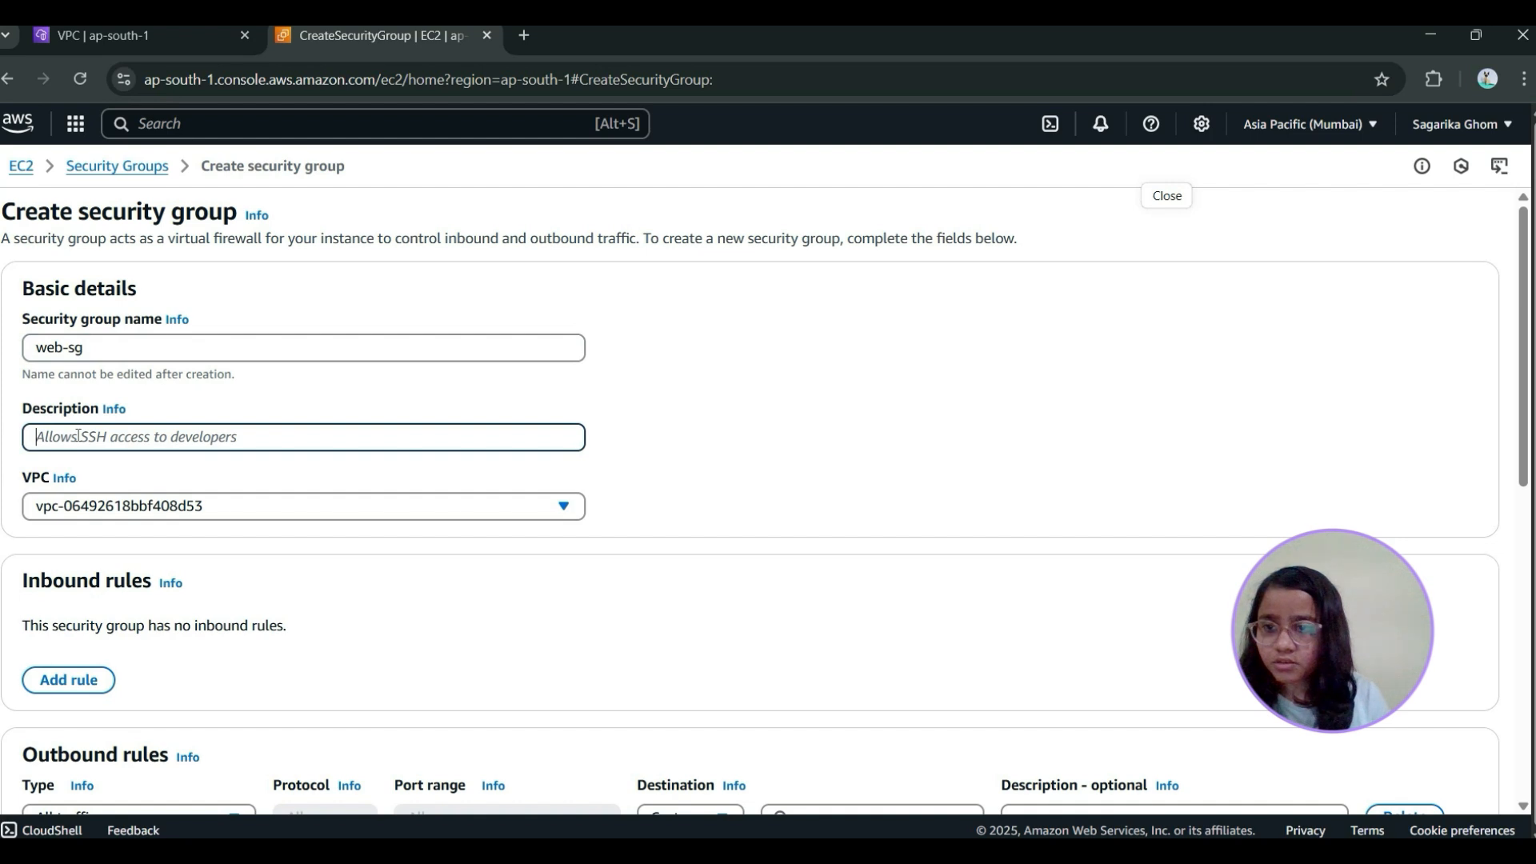
type("it")
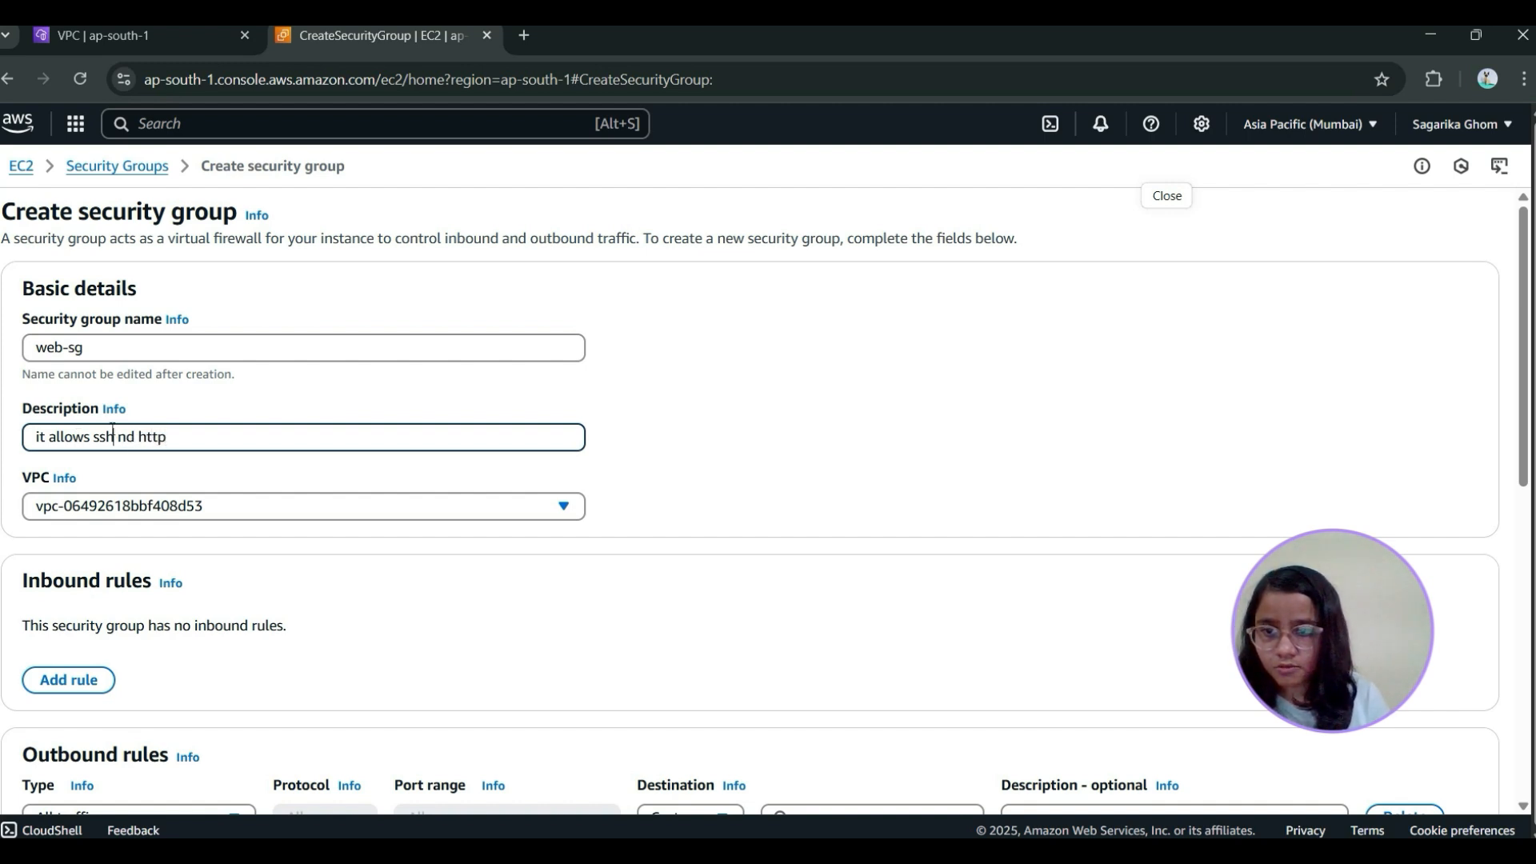
type("a")
left_click(218, 504)
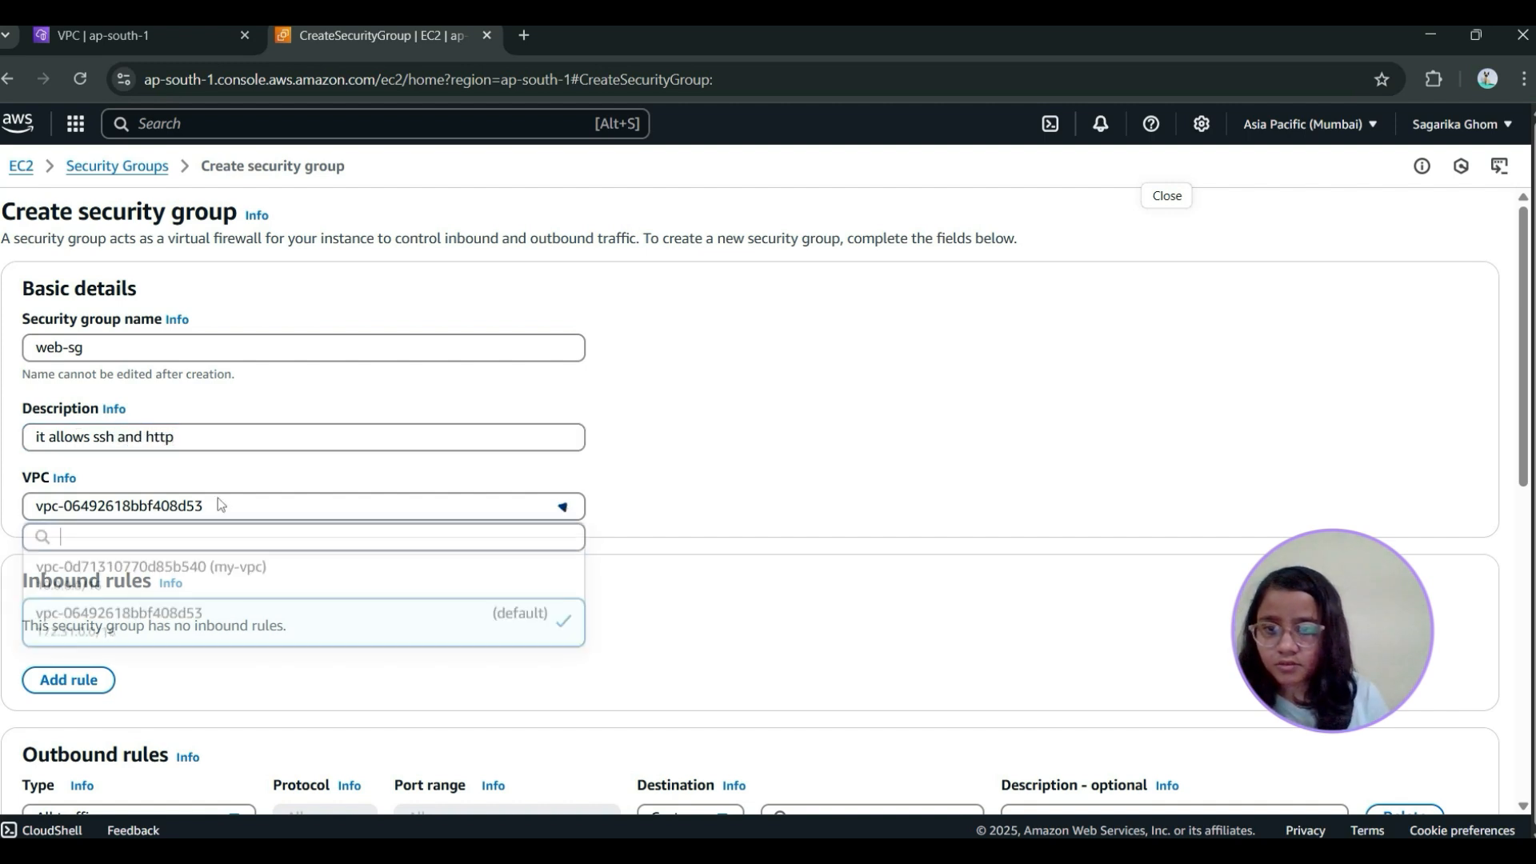
left_click(250, 588)
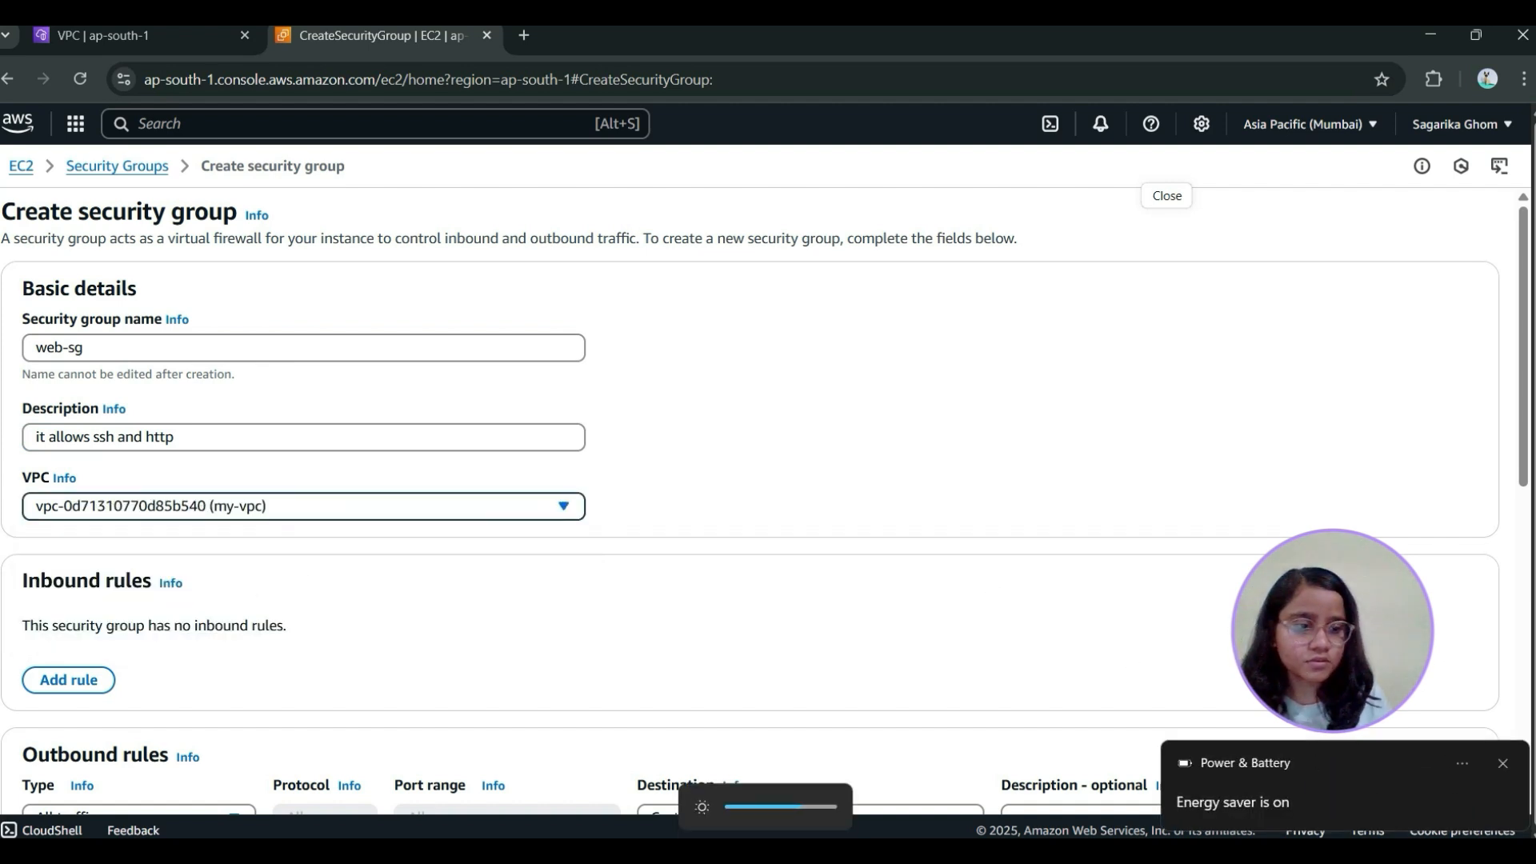
left_click(1505, 766)
Add an inbound rule that allows HTTP traffic from Anywhere-IPv4
scroll(348, 447, "down", 1)
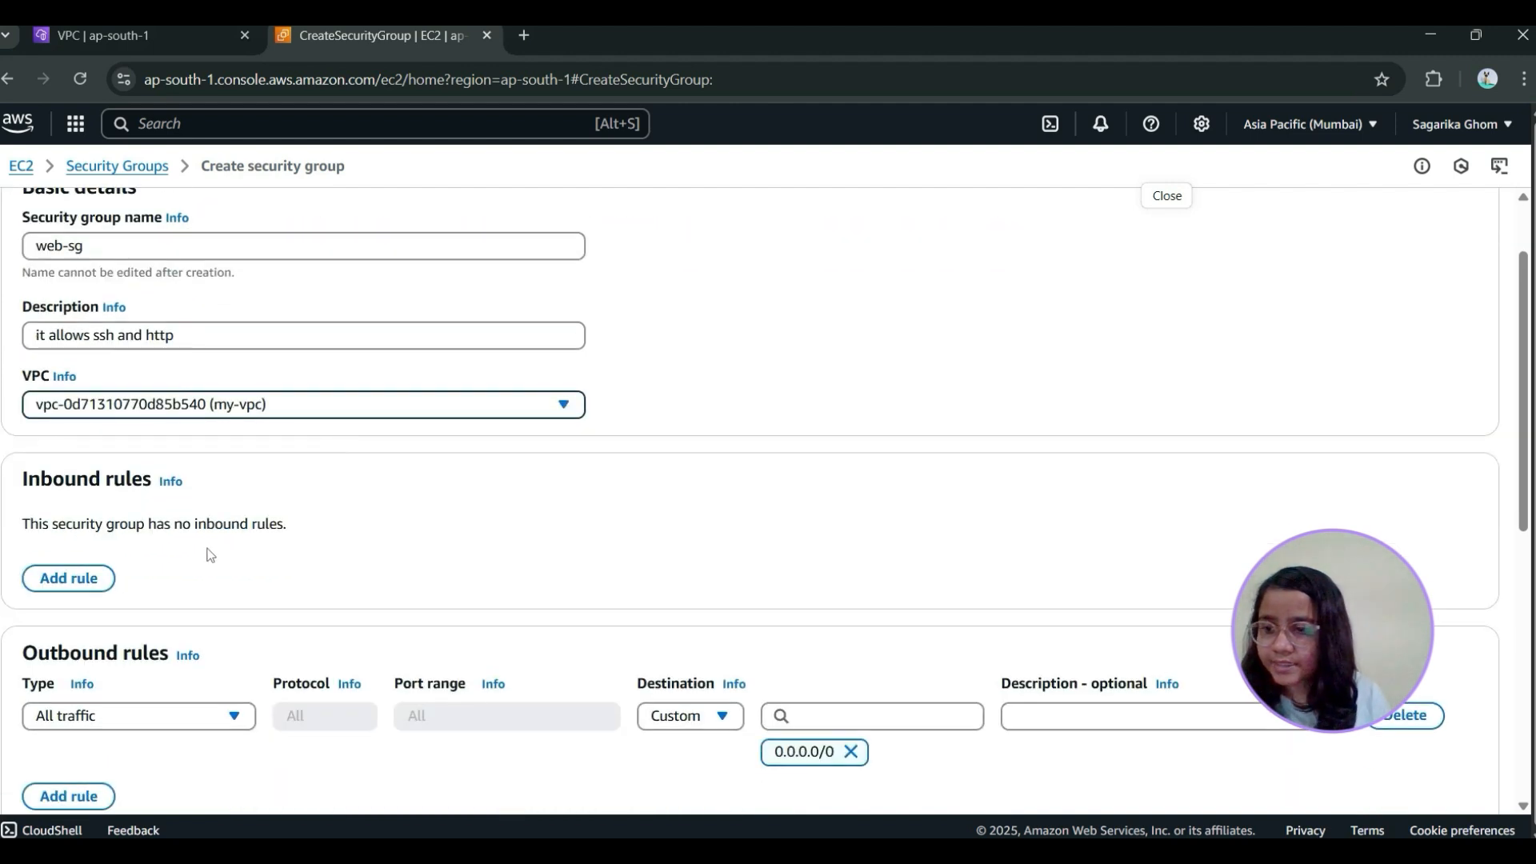
left_click(96, 584)
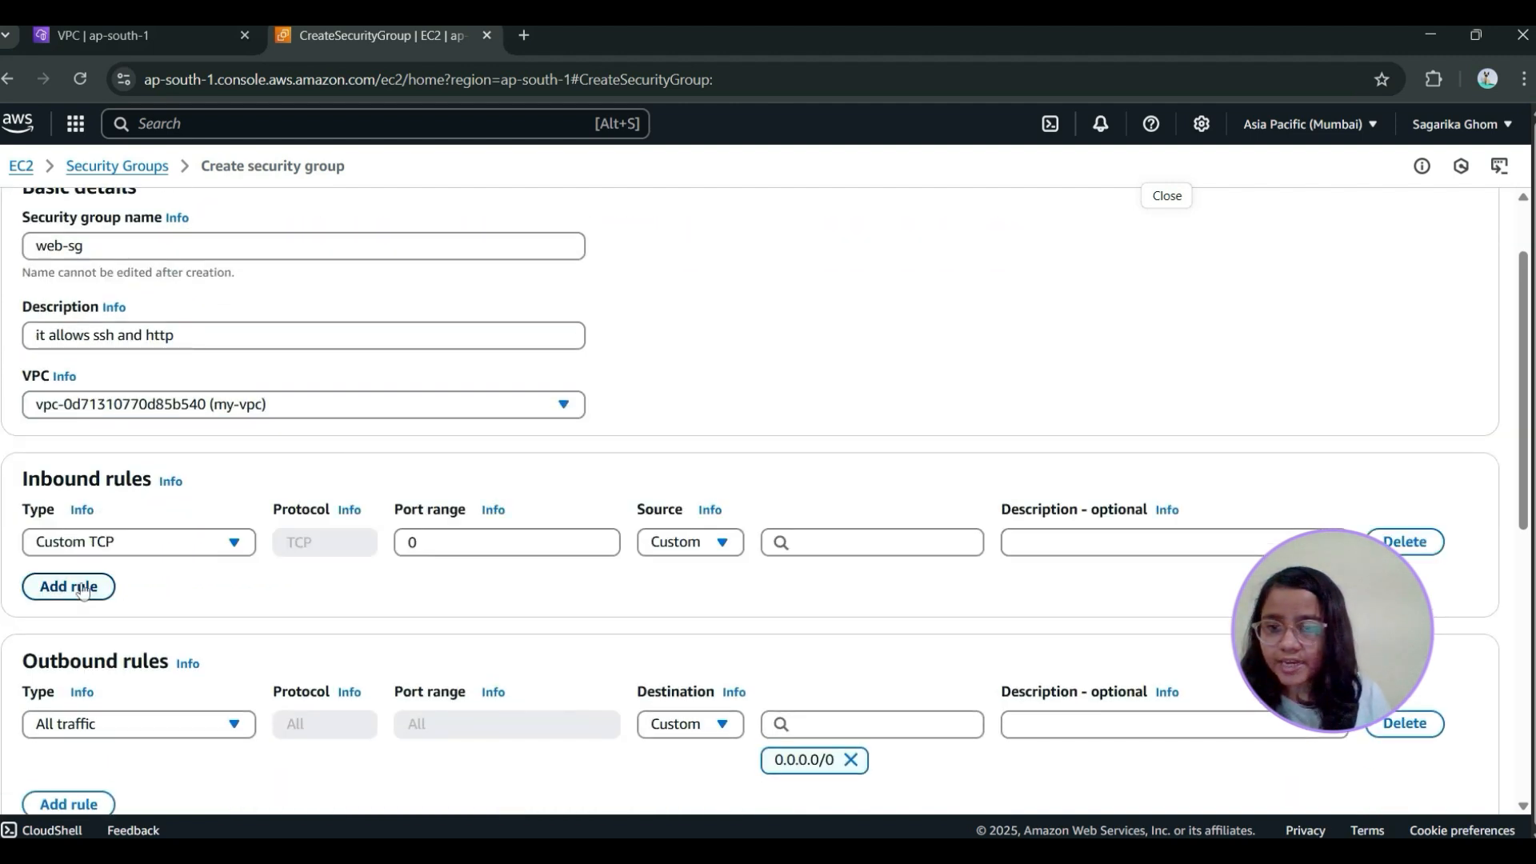
left_click(152, 547)
scroll(123, 402, "down", 4)
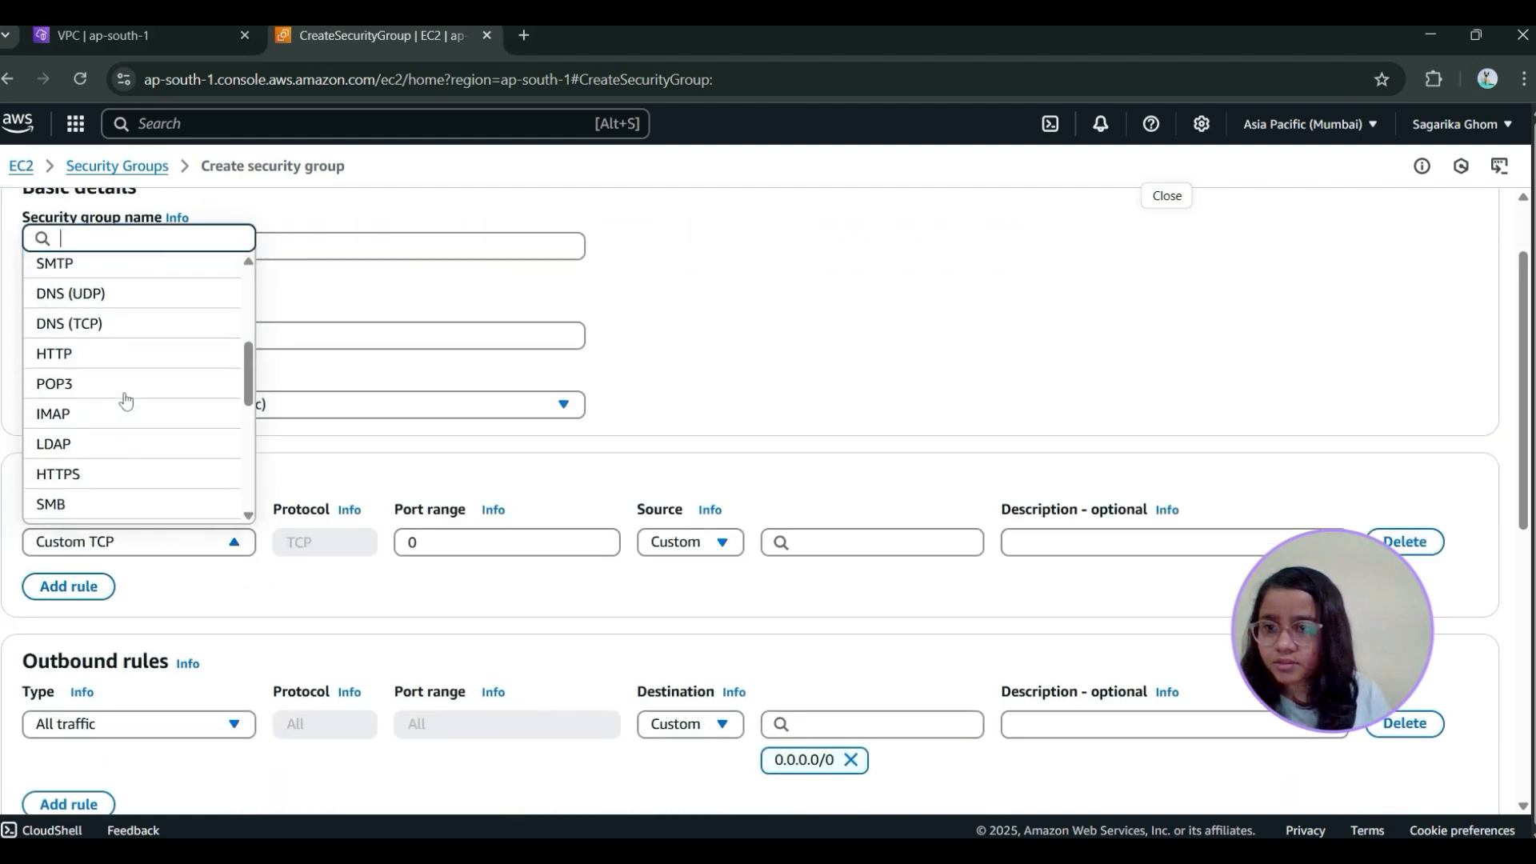
left_click(123, 360)
left_click(686, 544)
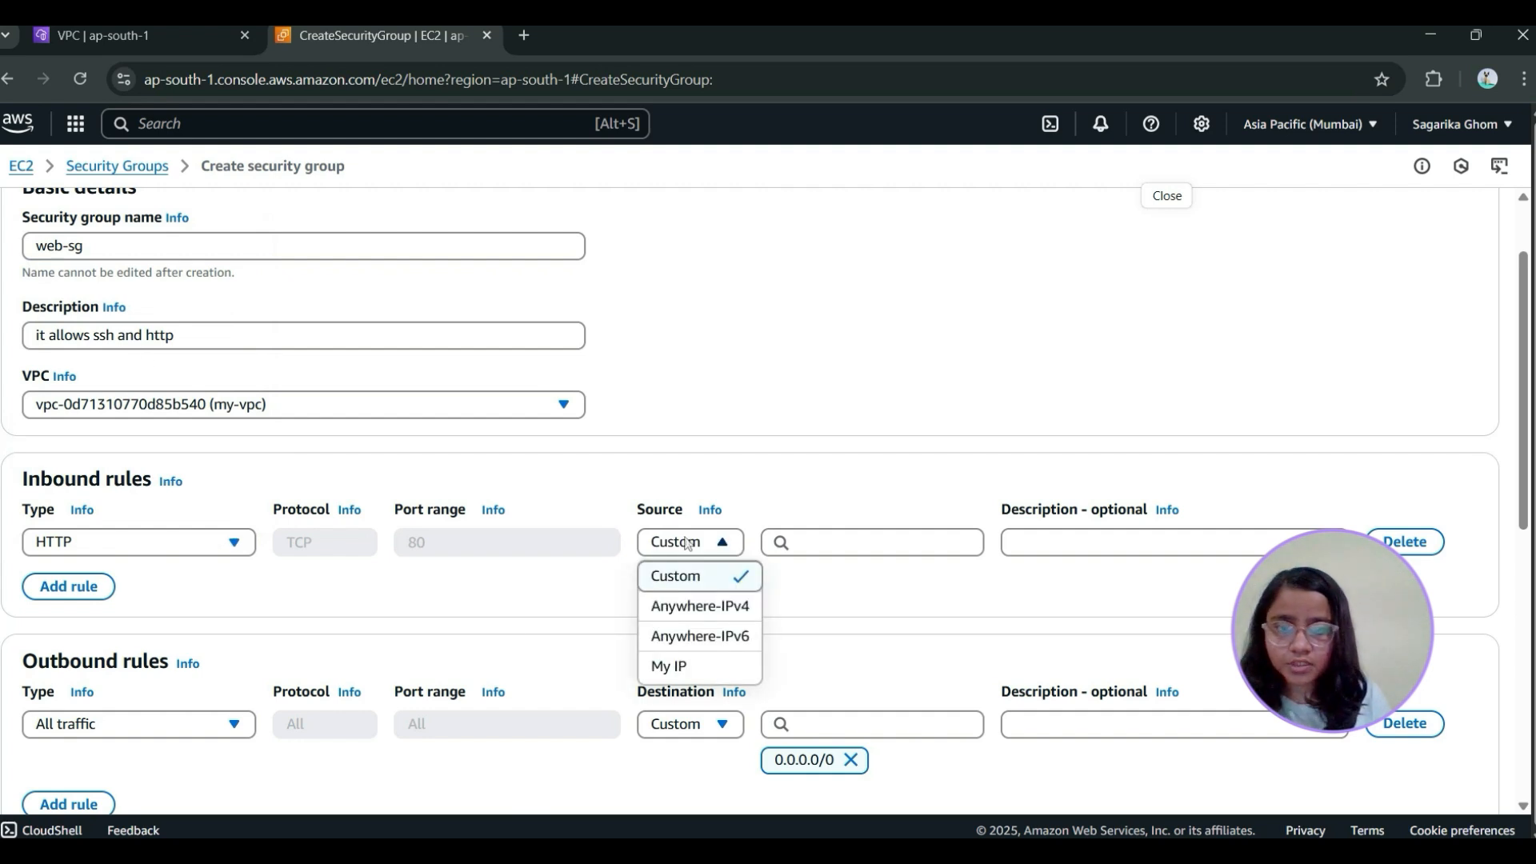
left_click(688, 605)
Add a second inbound rule that allows SSH traffic with My IP as its source
scroll(663, 555, "down", 3)
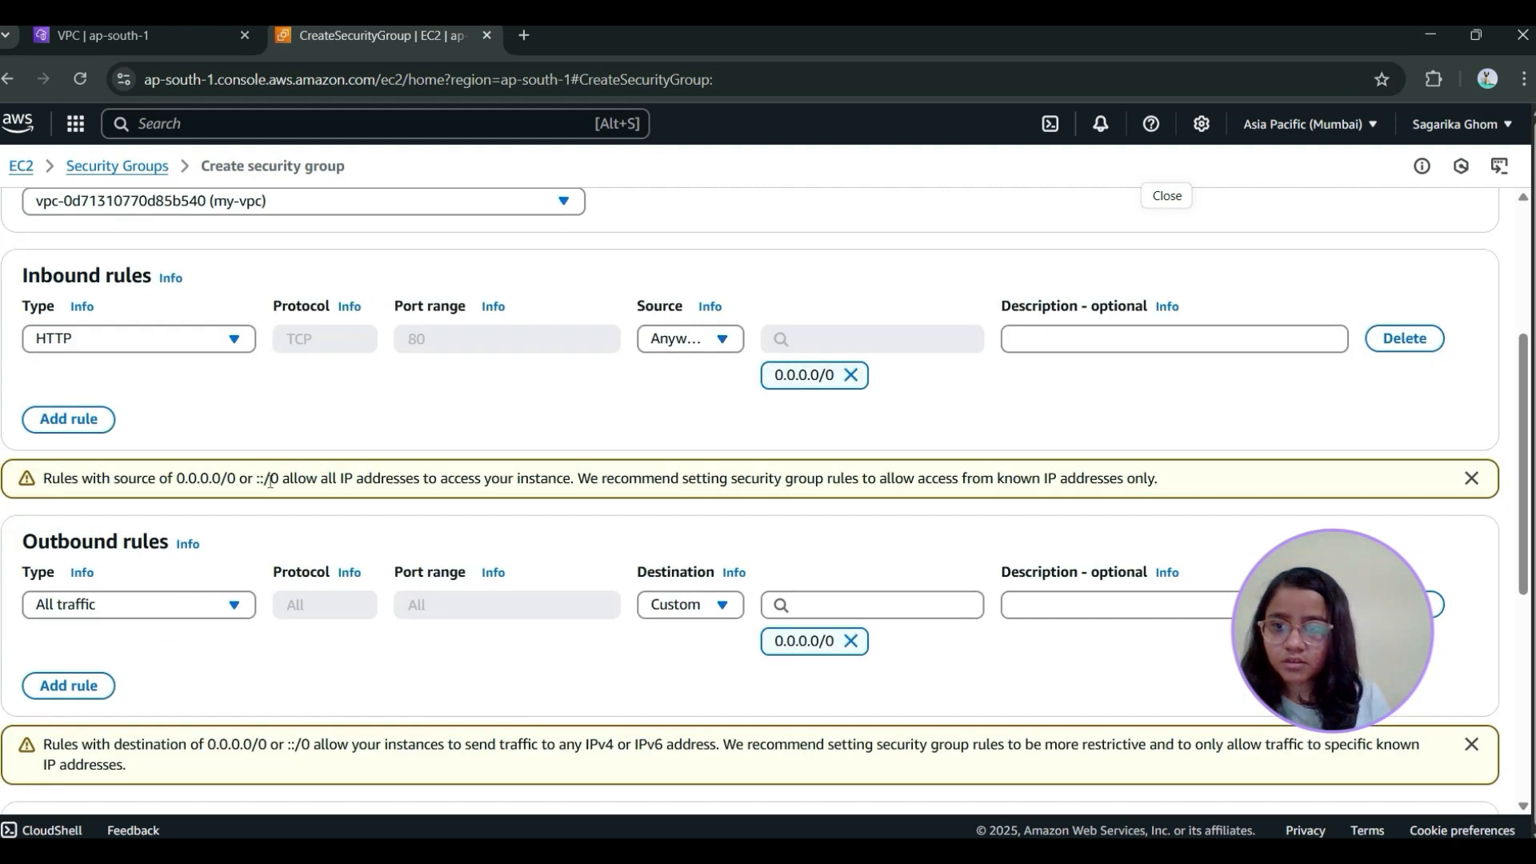
left_click(69, 420)
left_click(128, 410)
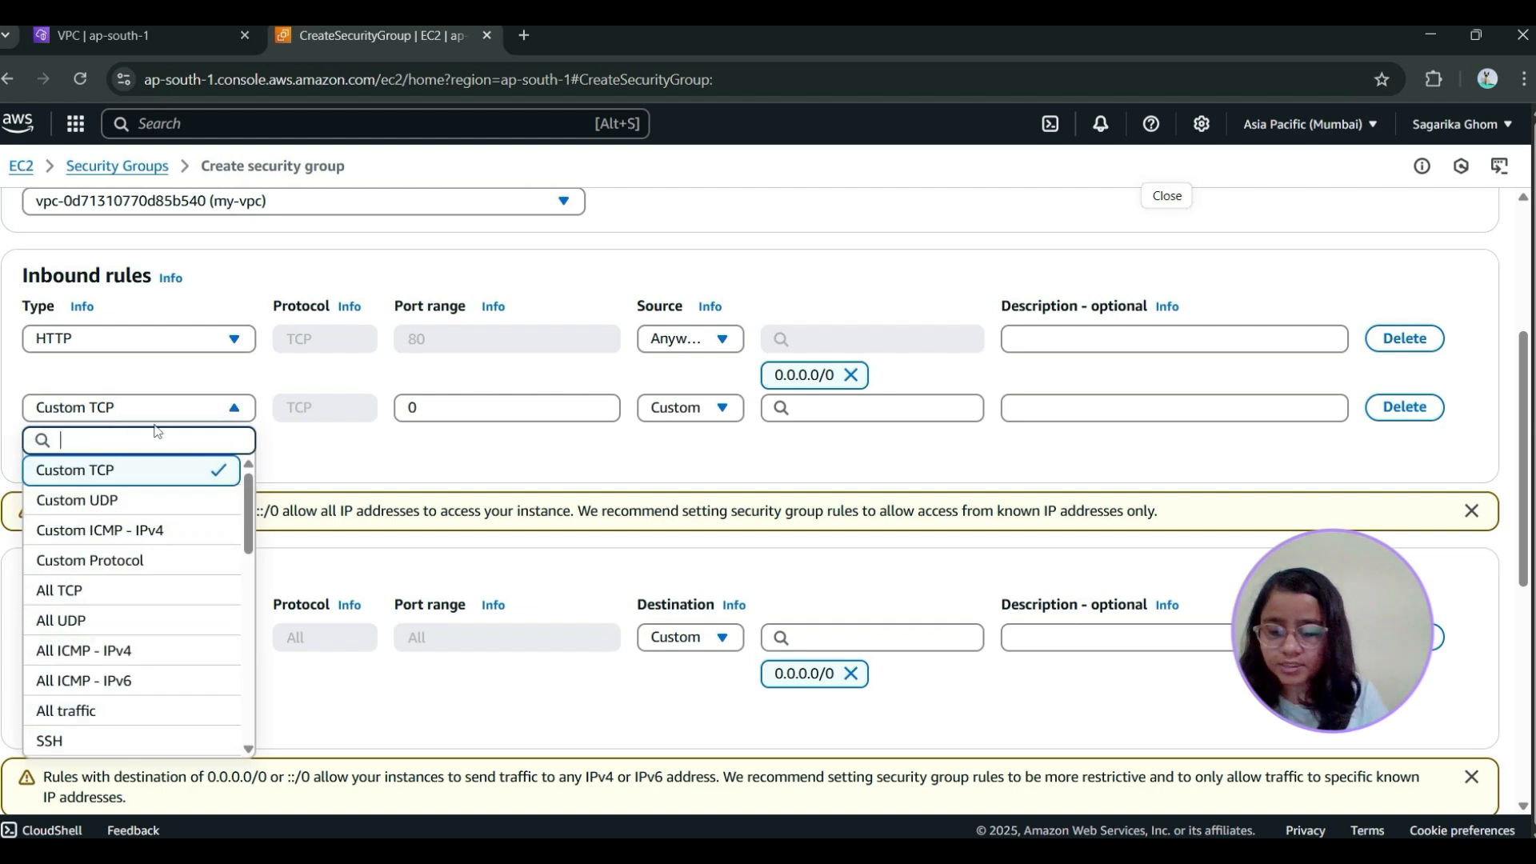
type("ssh")
left_click(155, 468)
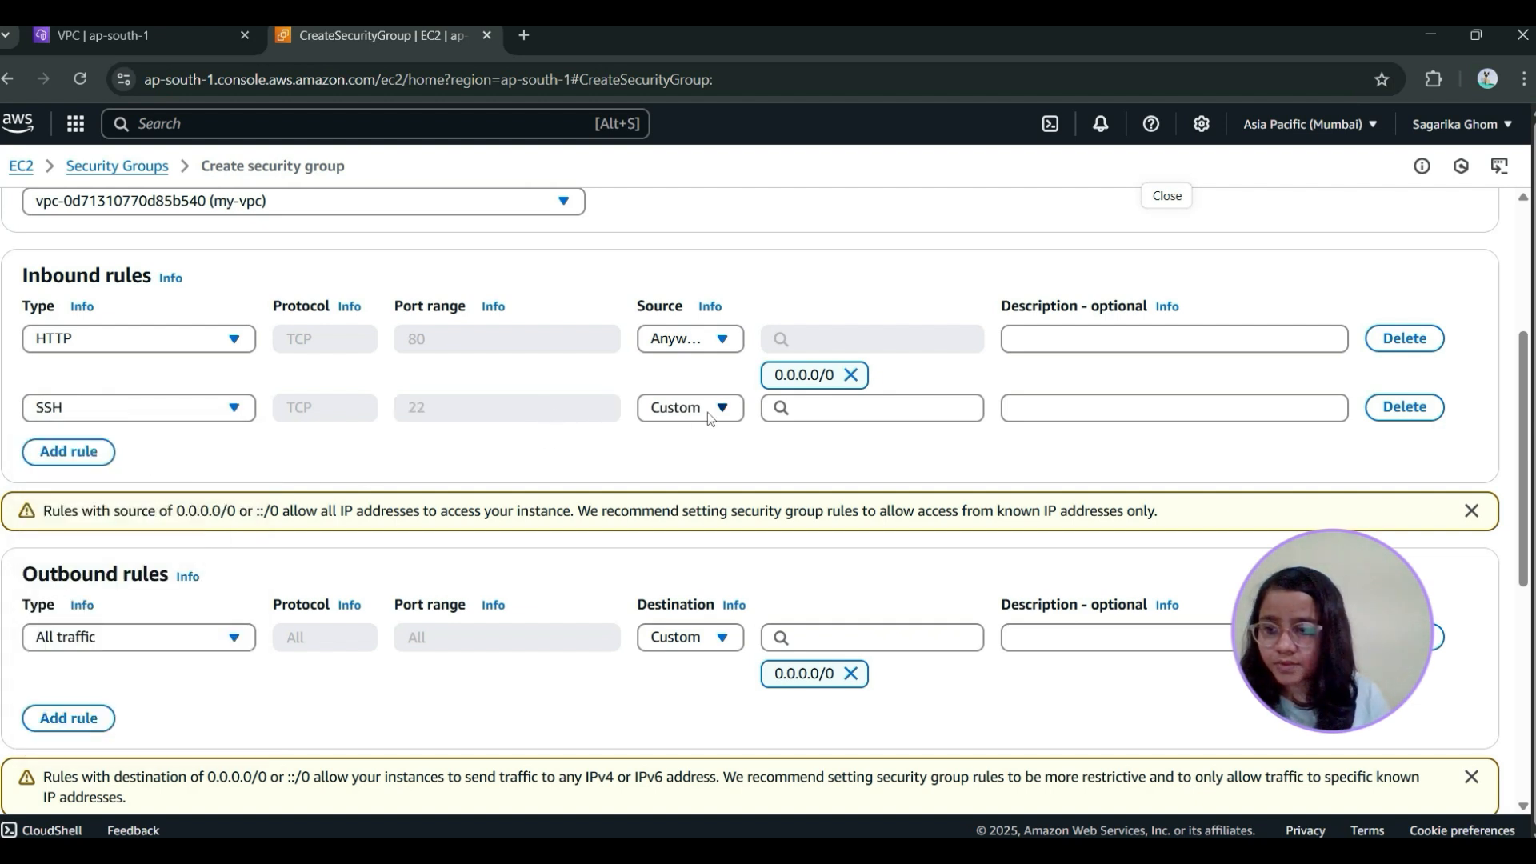
left_click(707, 412)
left_click(733, 533)
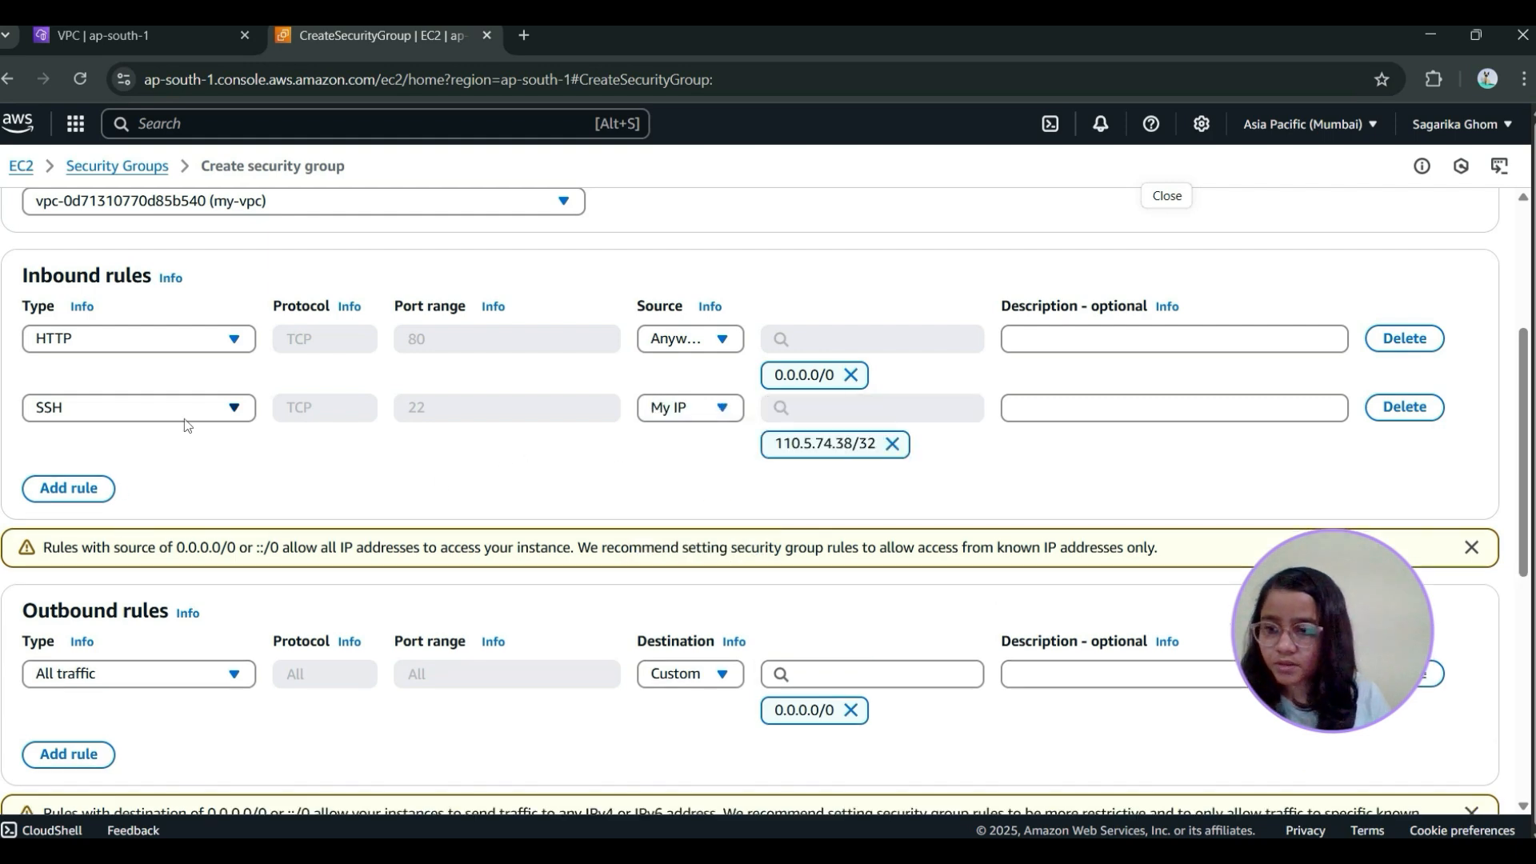
Create the security group with the default outbound rule and locate web-sg in the list of security groups
scroll(188, 425, "down", 3)
scroll(317, 392, "down", 3)
scroll(150, 478, "up", 3)
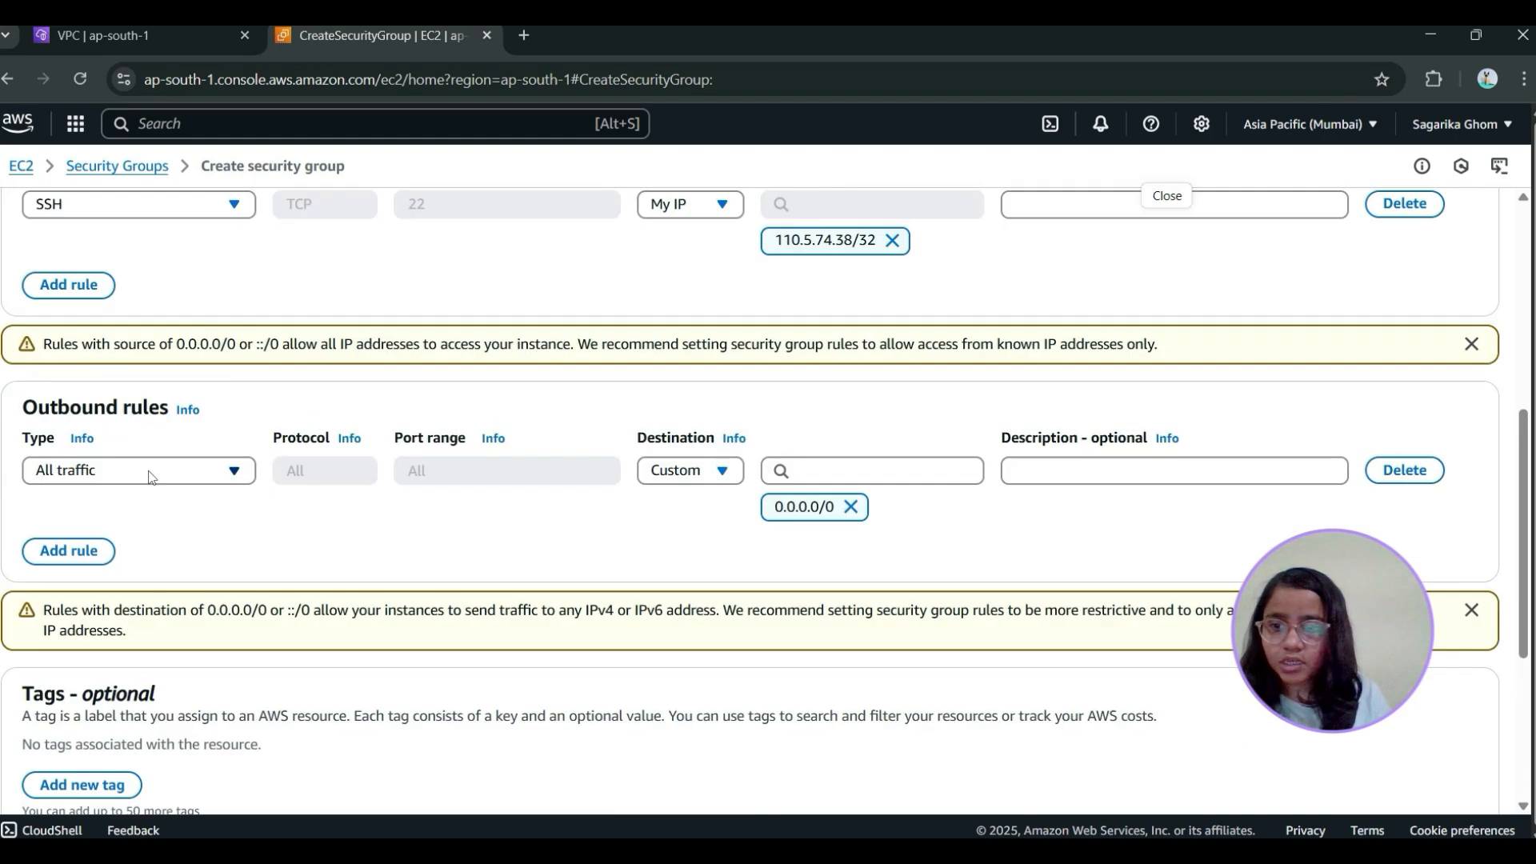
scroll(314, 567, "down", 3)
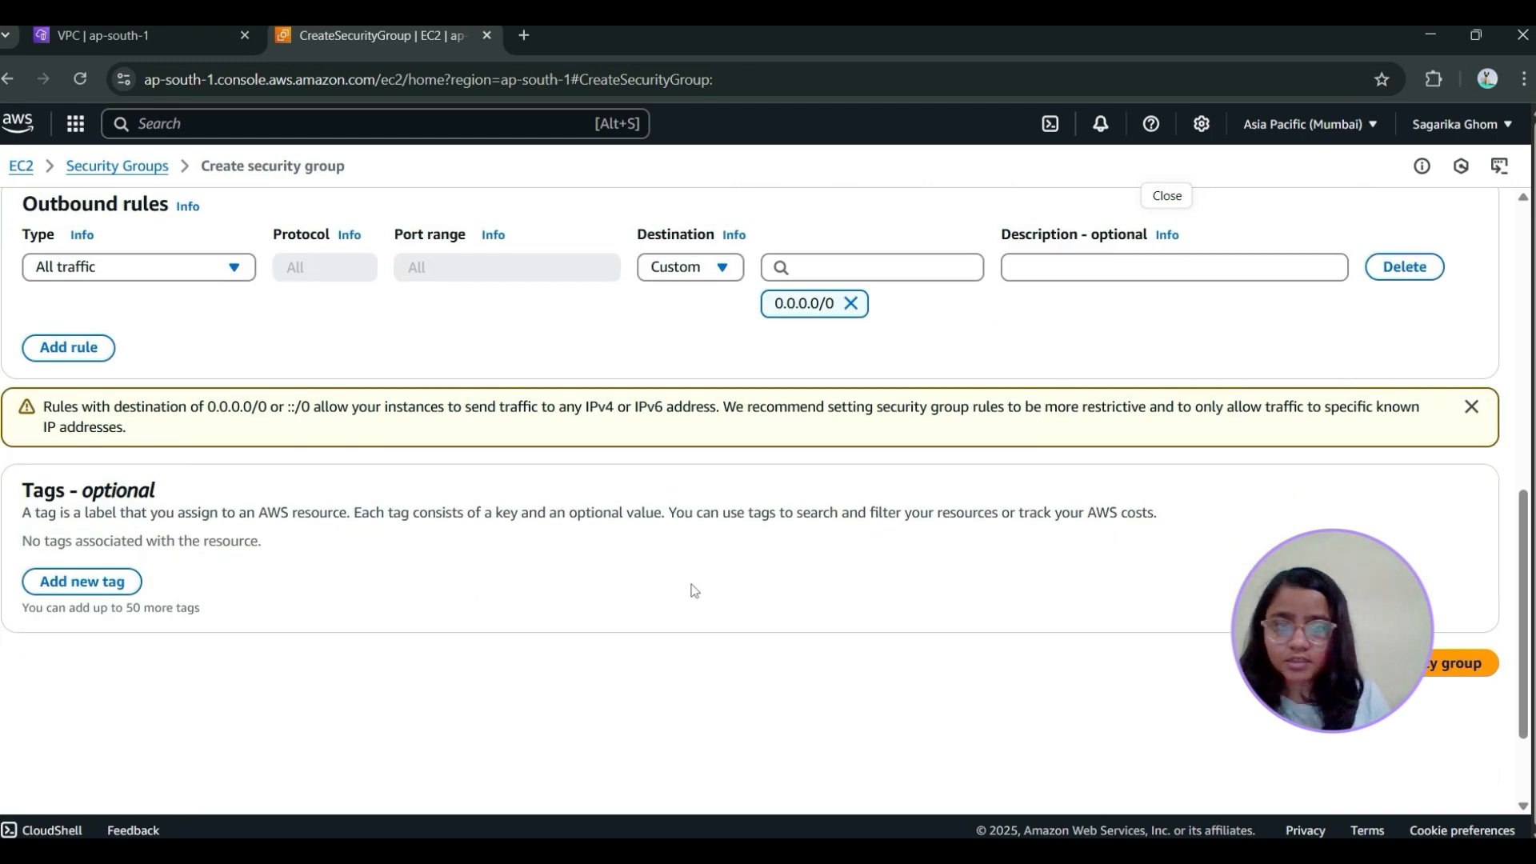
left_click(1461, 664)
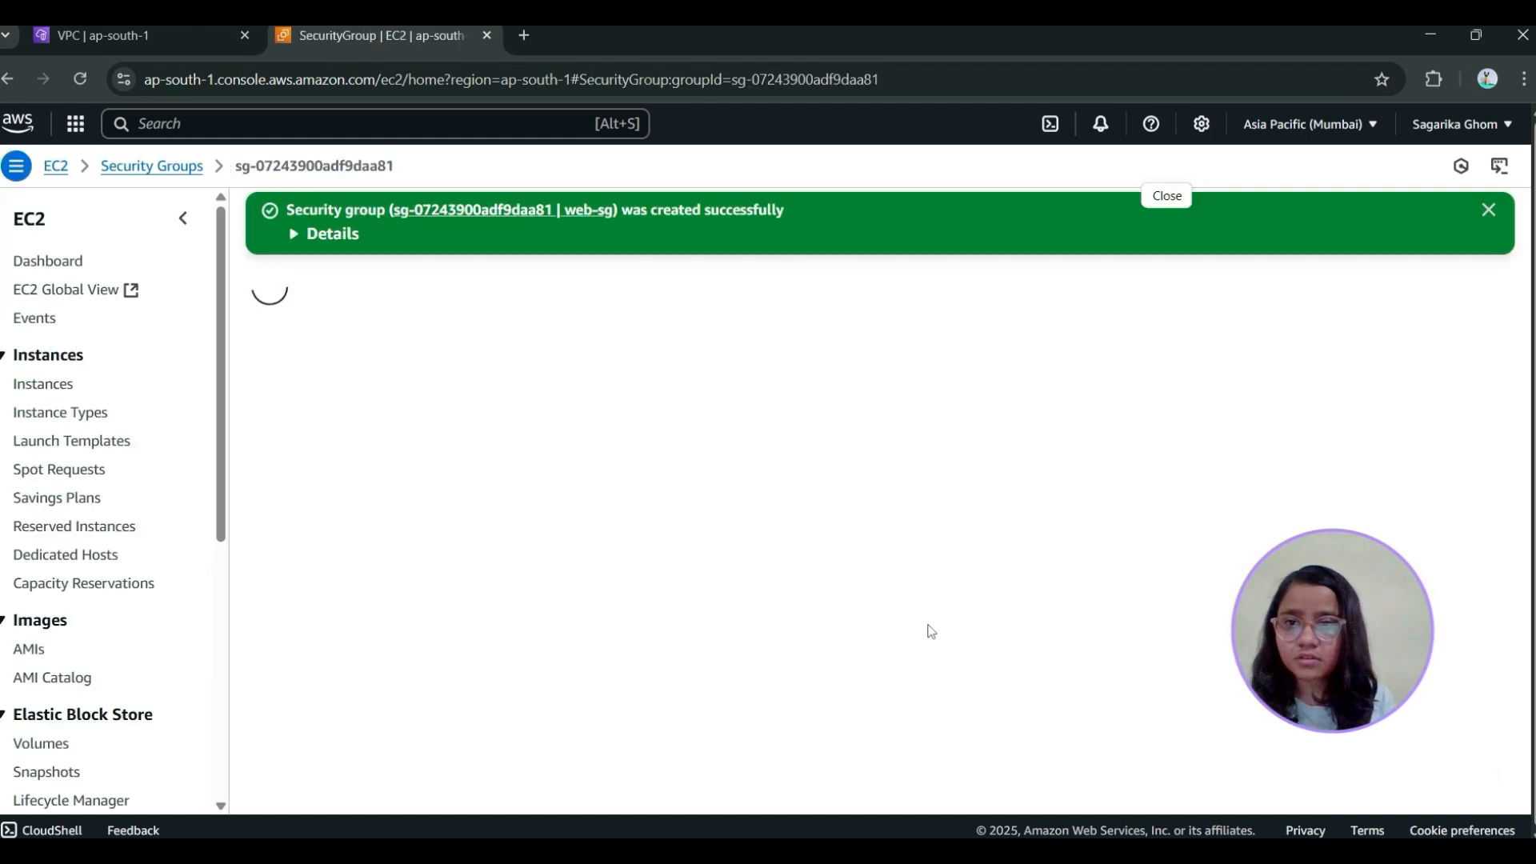
left_click(192, 166)
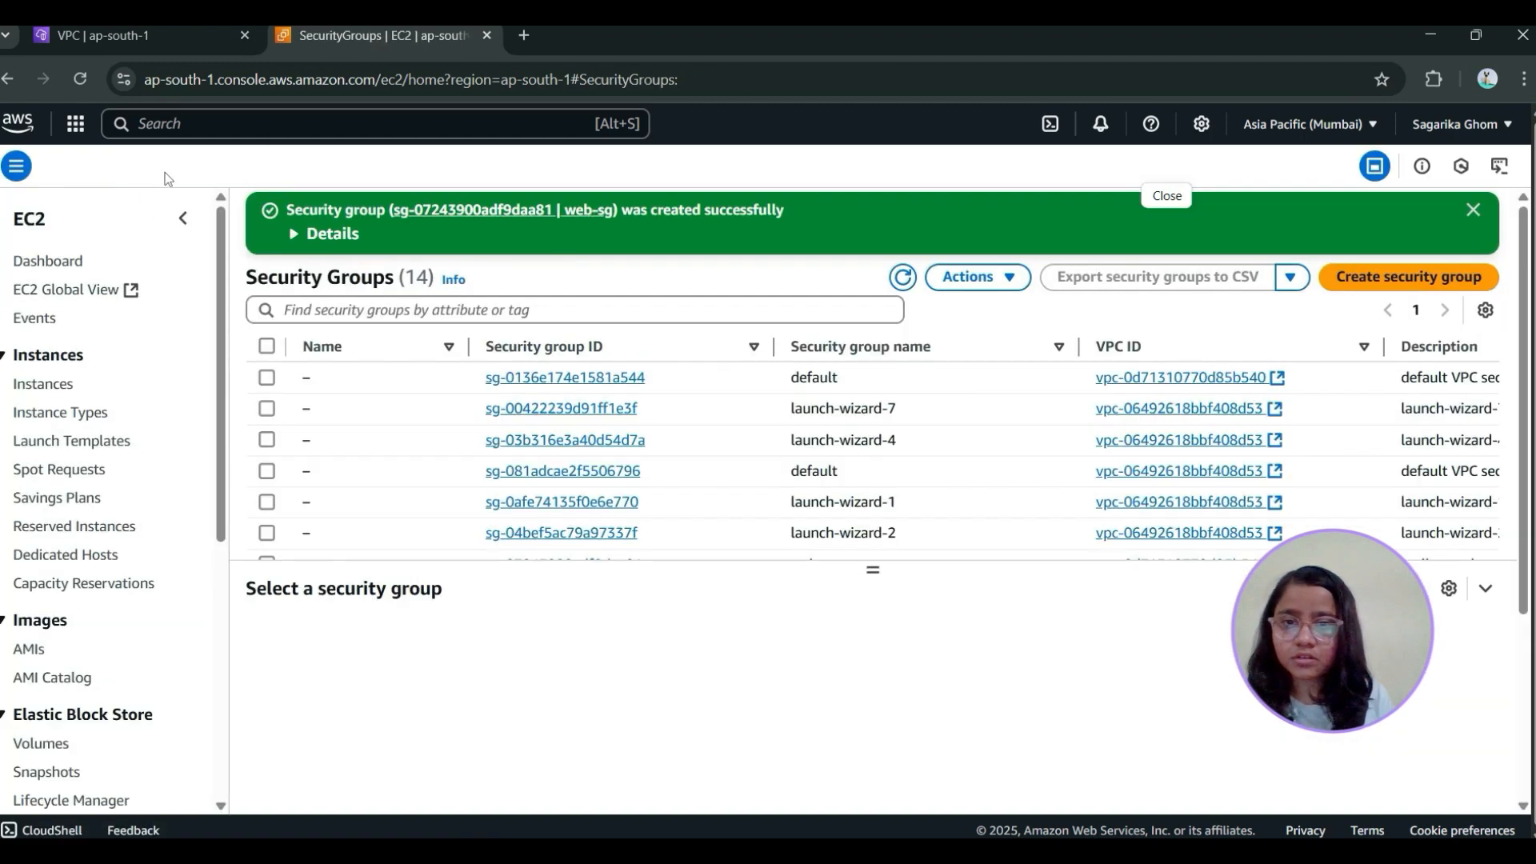
scroll(714, 482, "down", 3)
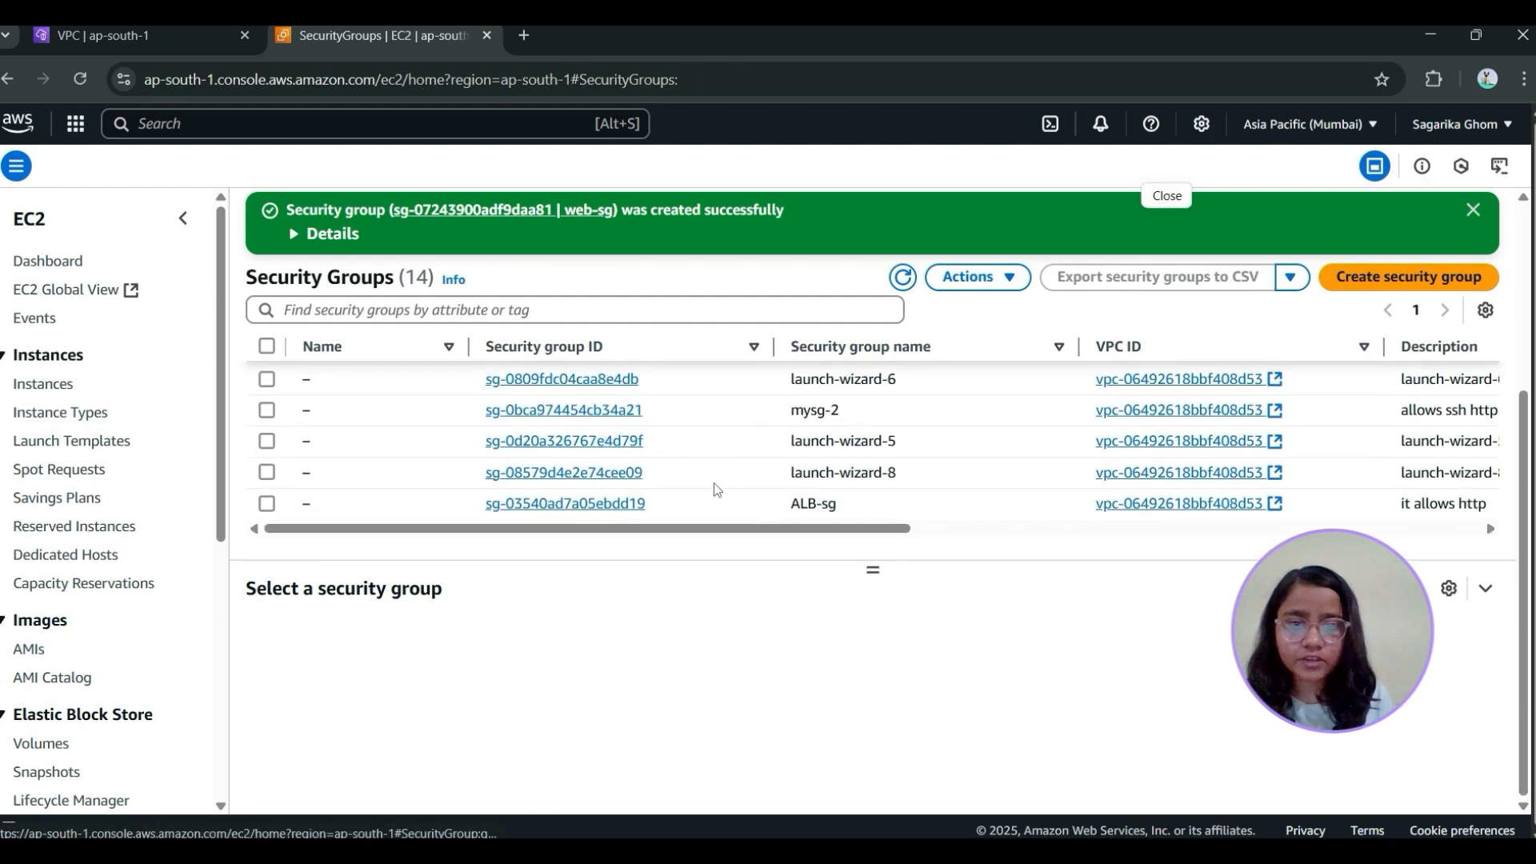
scroll(714, 483, "up", 3)
scroll(726, 488, "down", 2)
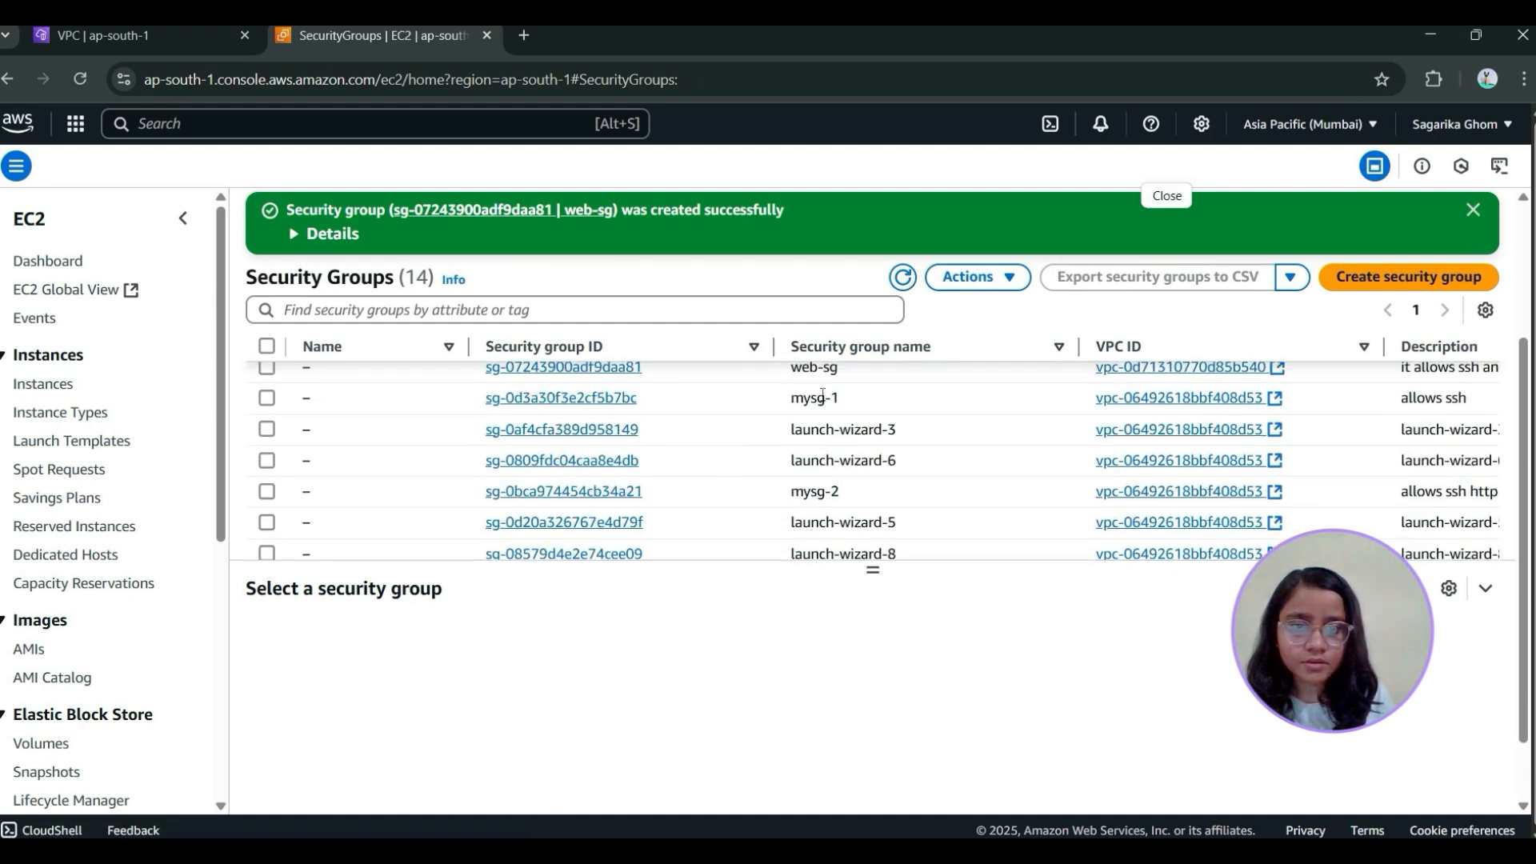
Open the EC2 target groups page in a new browser tab and start creating a target group
scroll(823, 395, "up", 2)
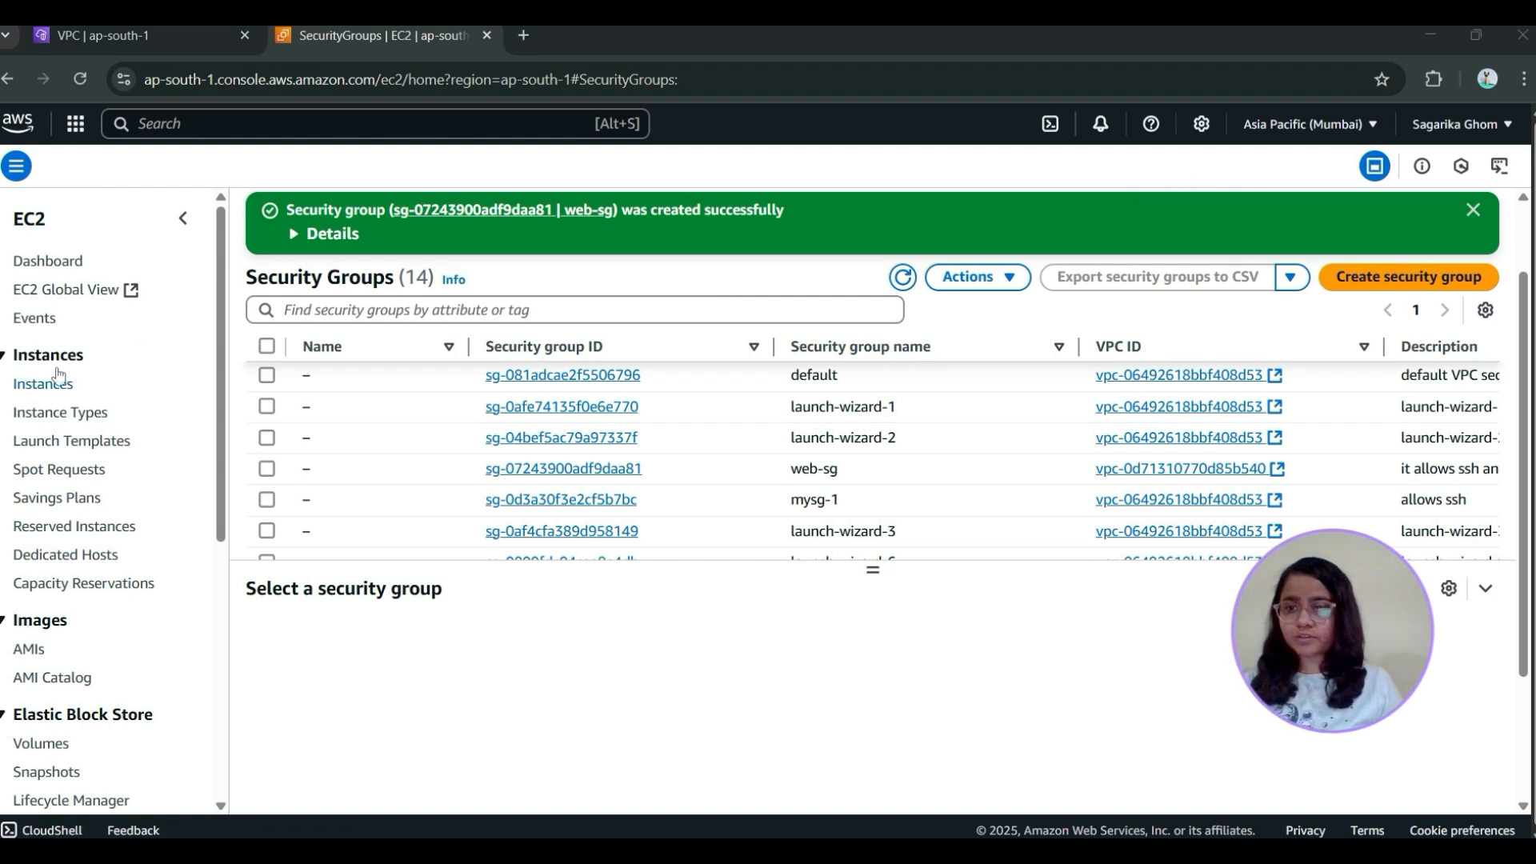
scroll(75, 450, "down", 3)
scroll(75, 451, "down", 1)
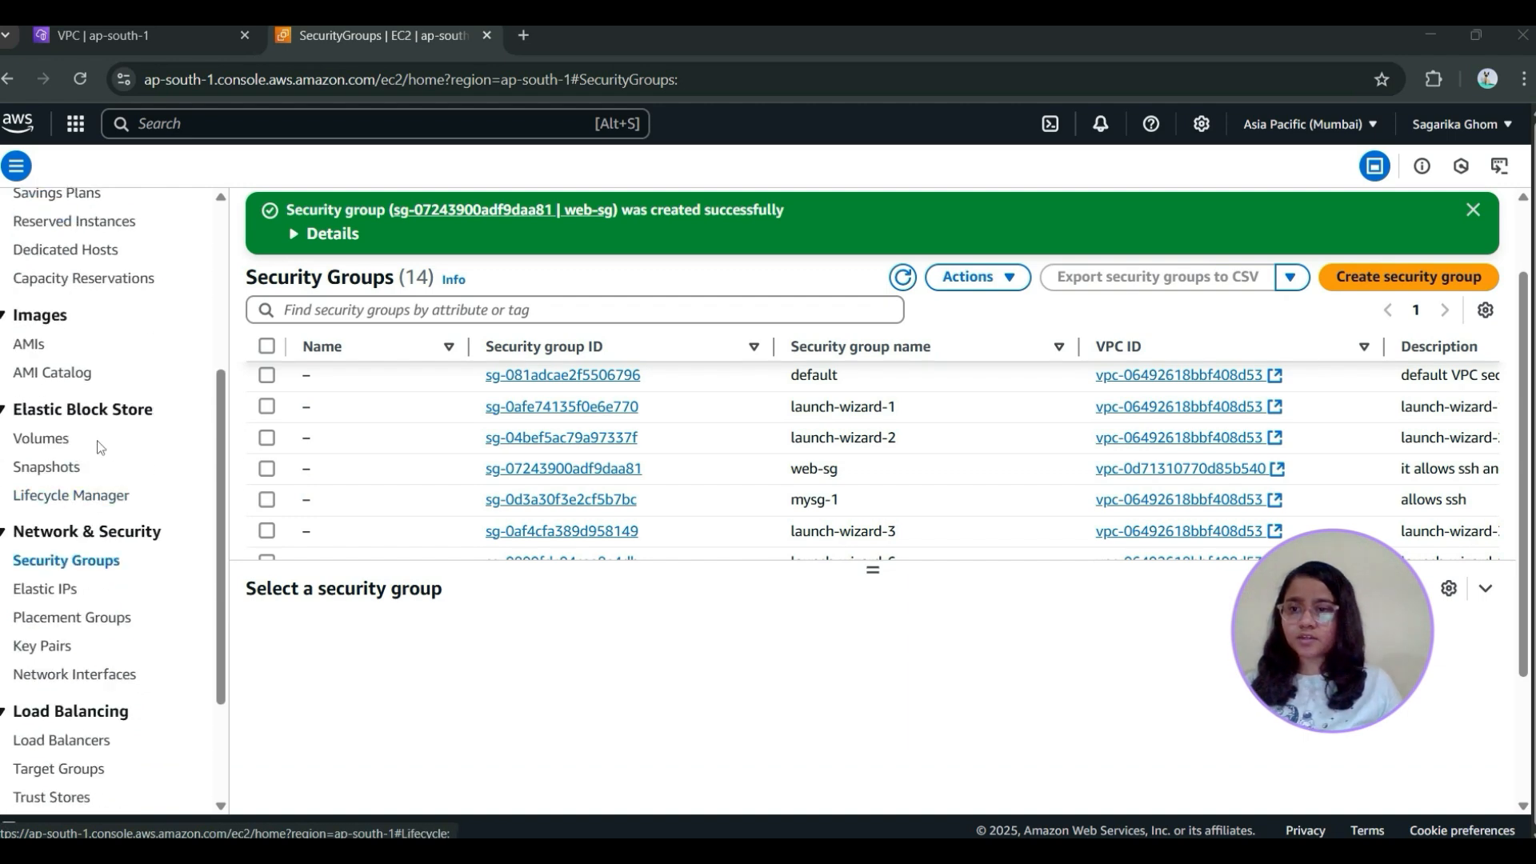
scroll(92, 436, "up", 4)
scroll(85, 577, "down", 6)
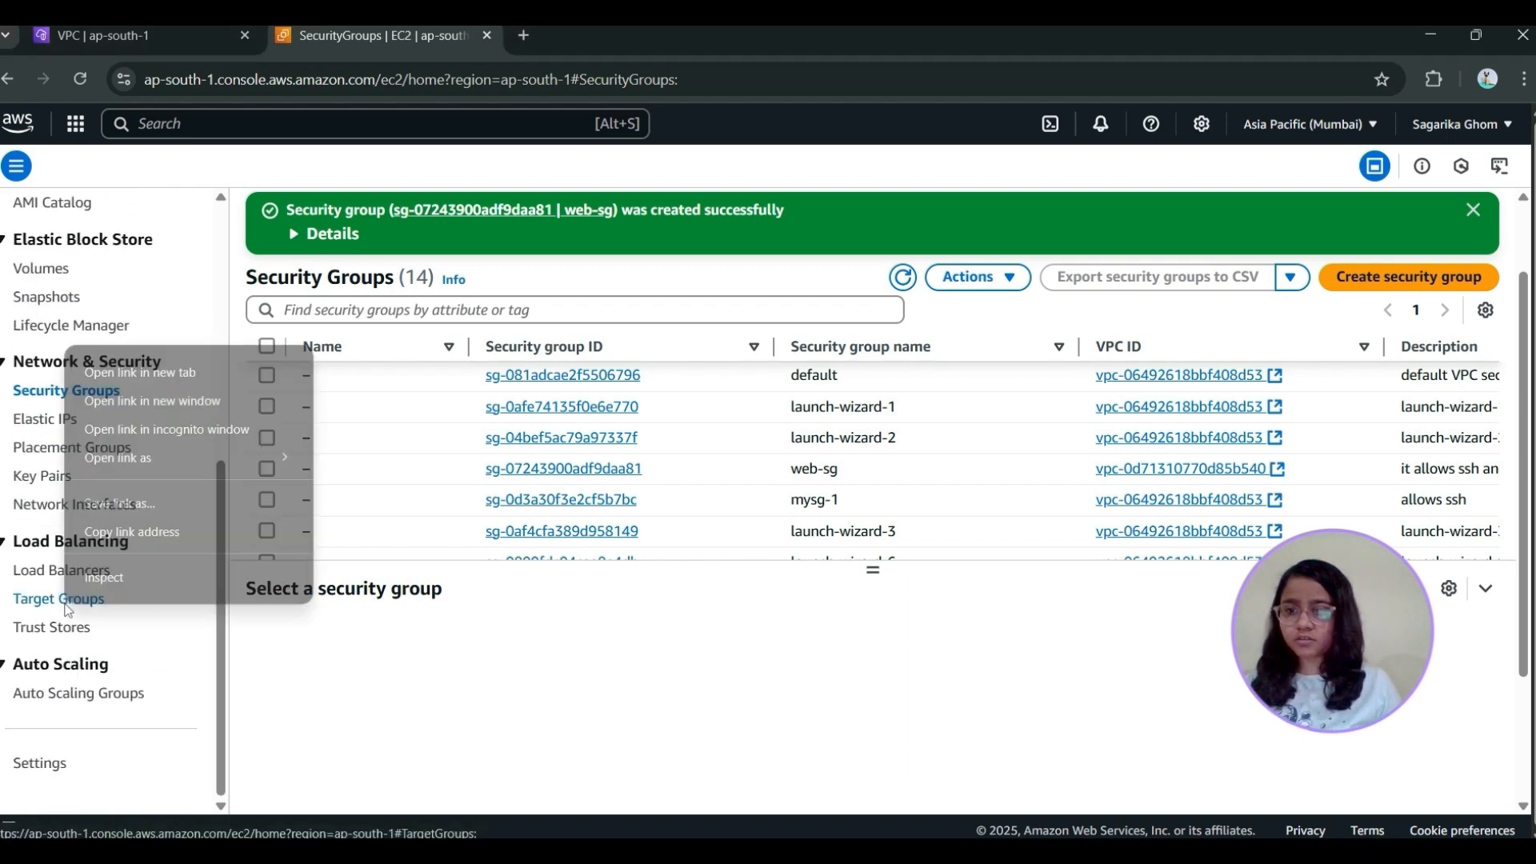
right_click(64, 602)
left_click(205, 374)
left_click(587, 34)
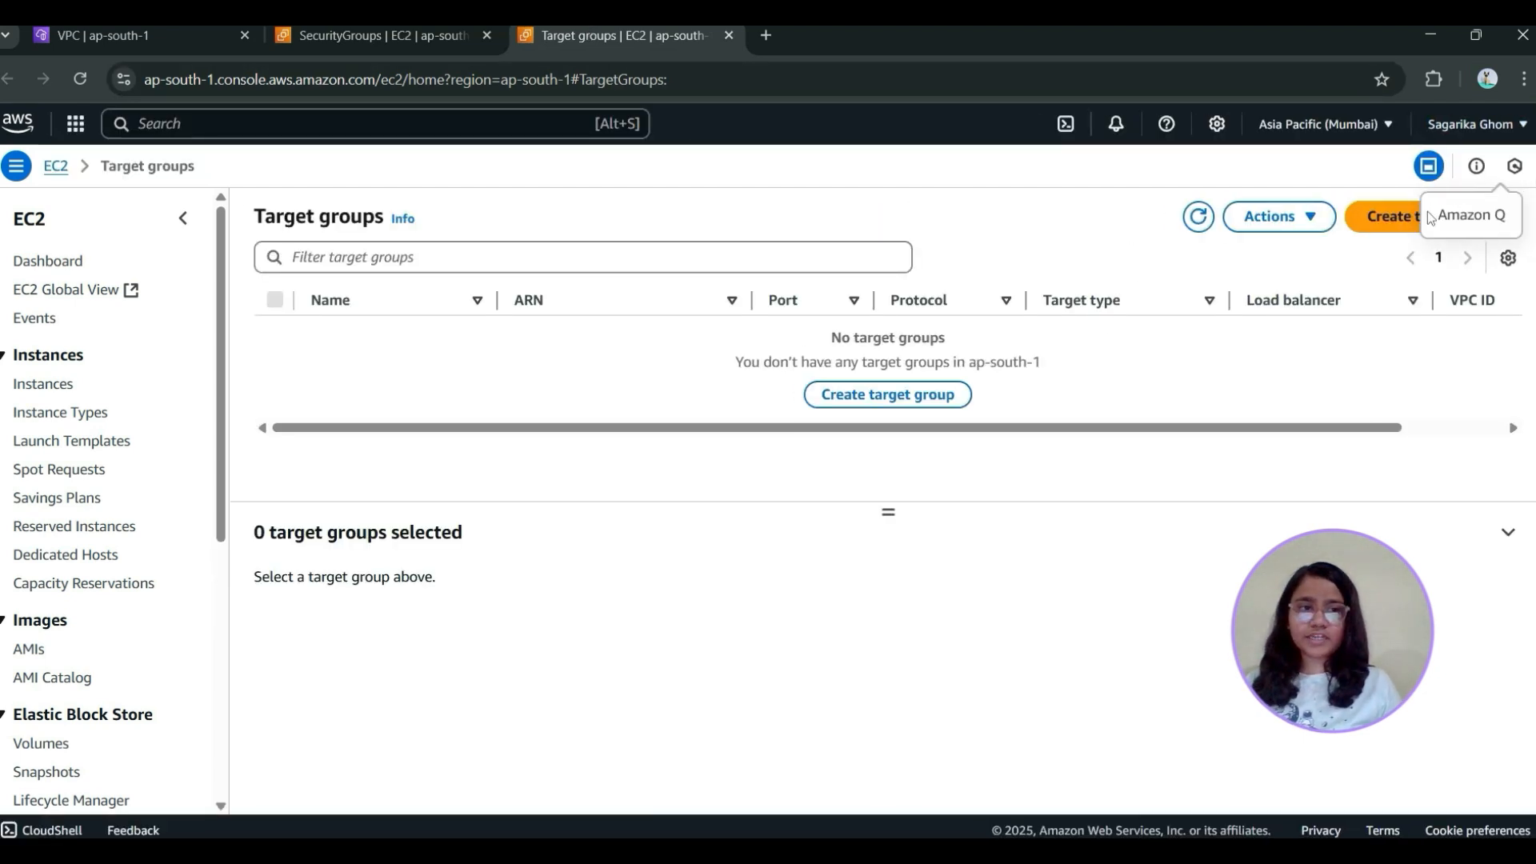
left_click(1426, 214)
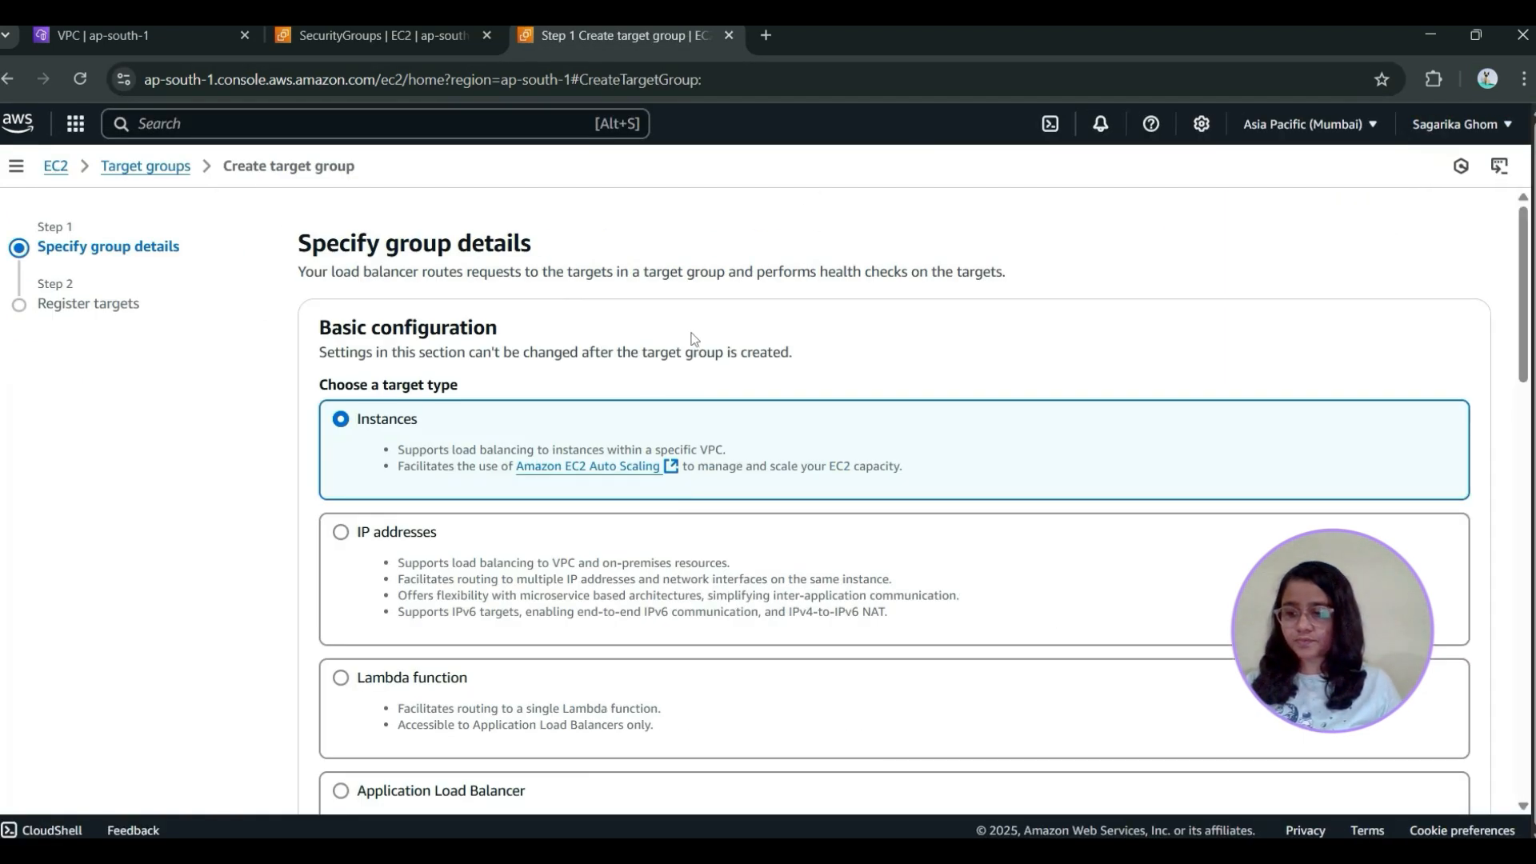
Name the Instances-type target group web-tg and assign it to my-vpc, keeping HTTP on port 80
scroll(548, 447, "down", 5)
left_click(448, 515)
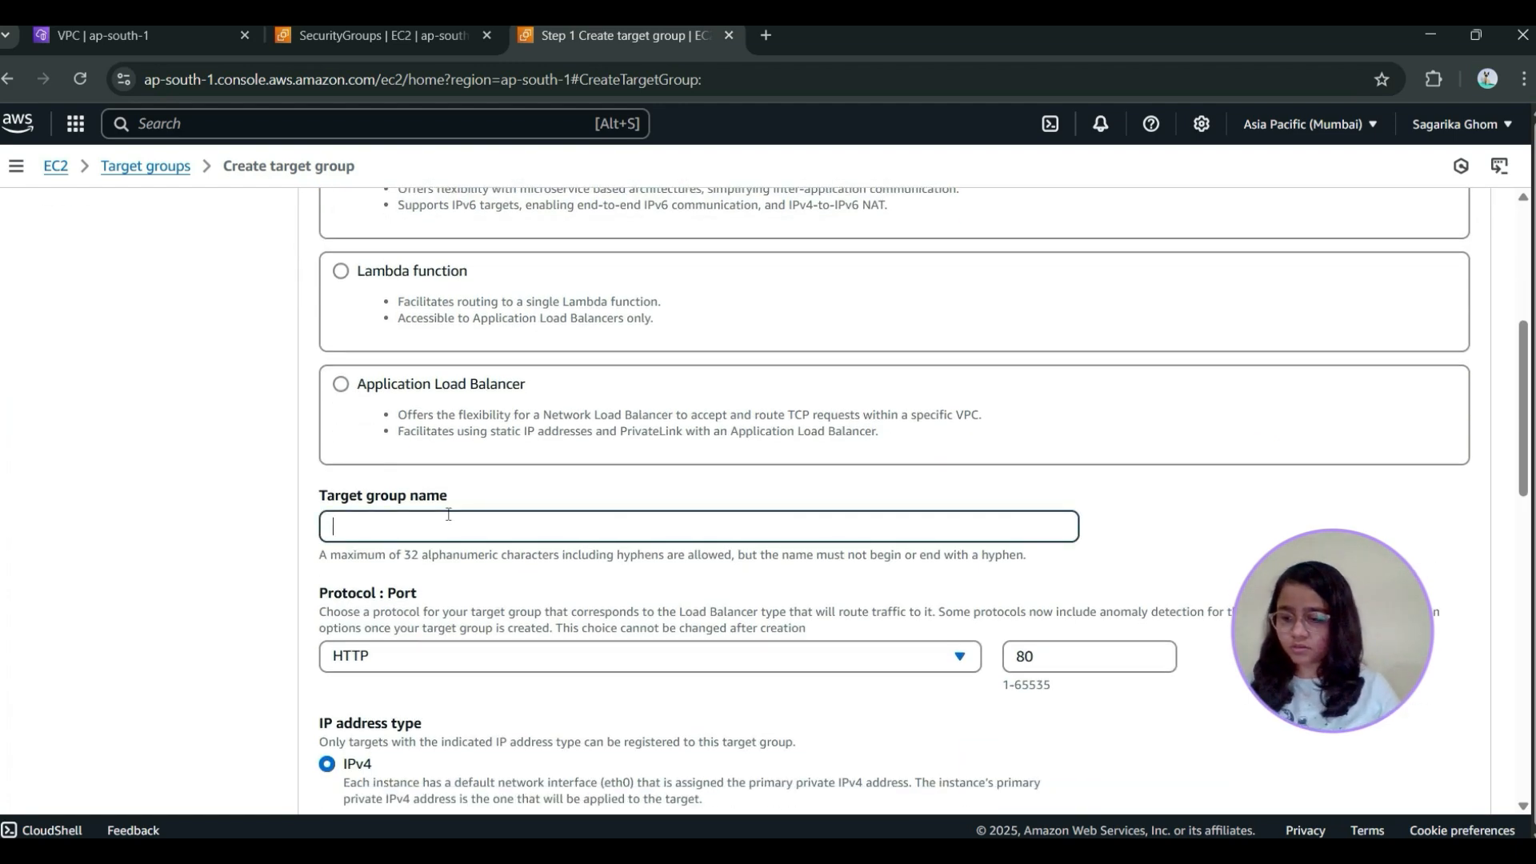
type("web-tg")
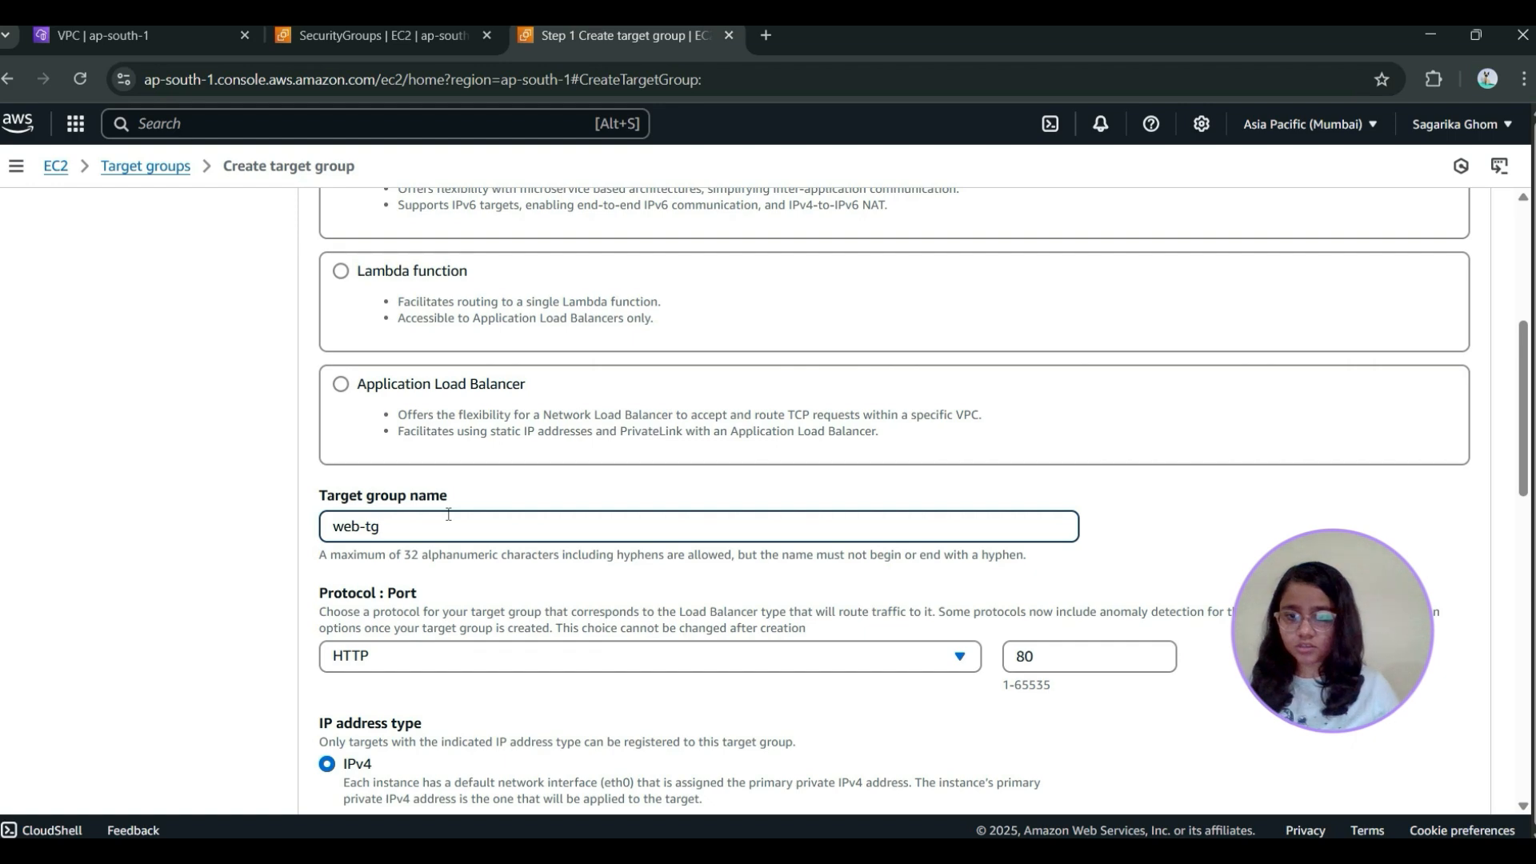
scroll(432, 536, "down", 1)
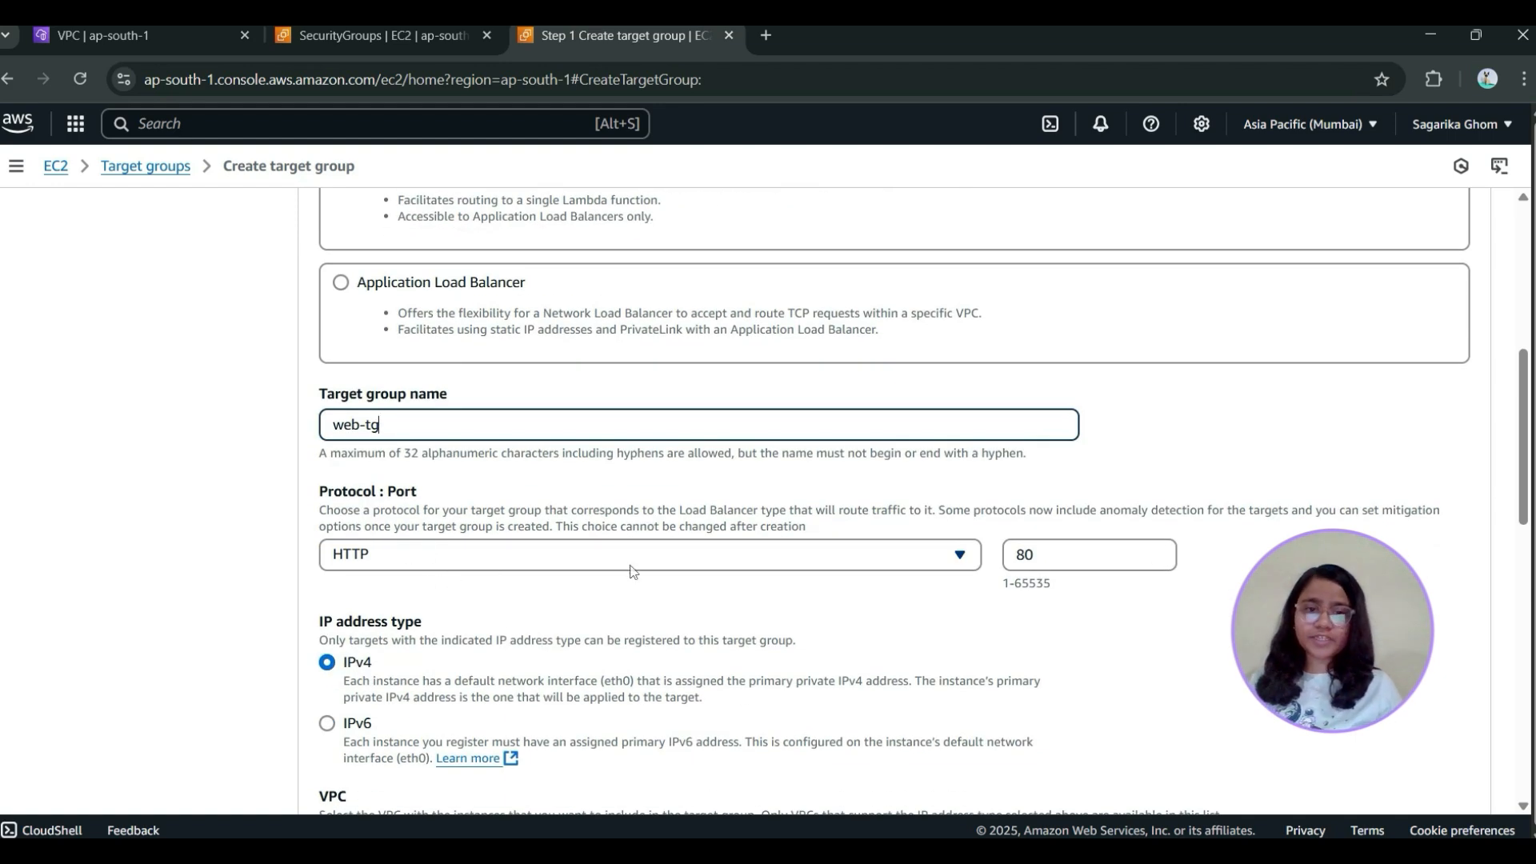
scroll(560, 632, "down", 2)
left_click(614, 665)
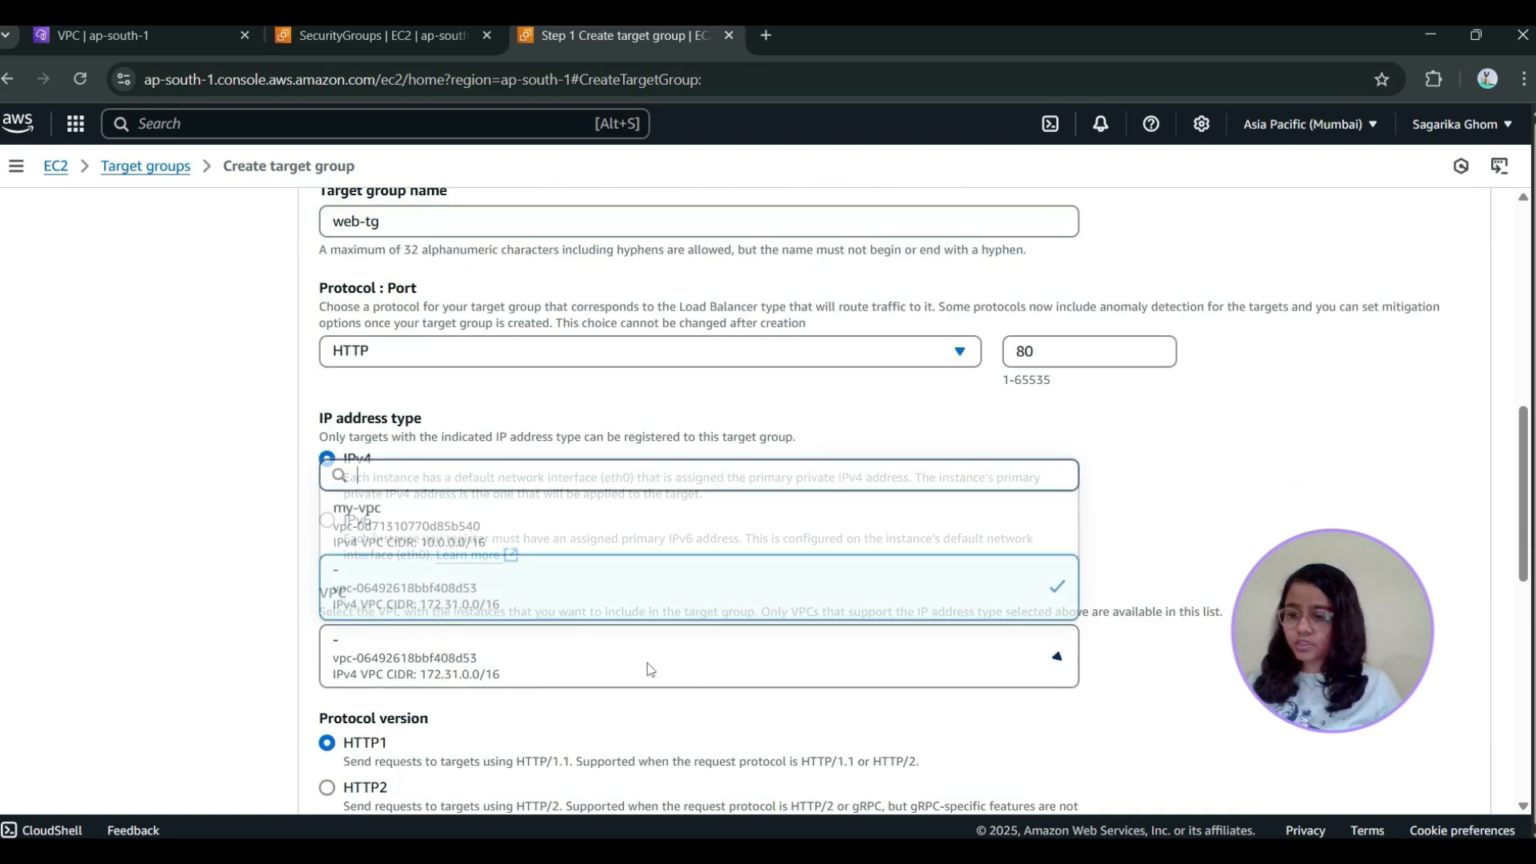
left_click(544, 526)
Create the target group with default health checks and no registered targets, and select web-tg in the target groups list
scroll(545, 526, "down", 8)
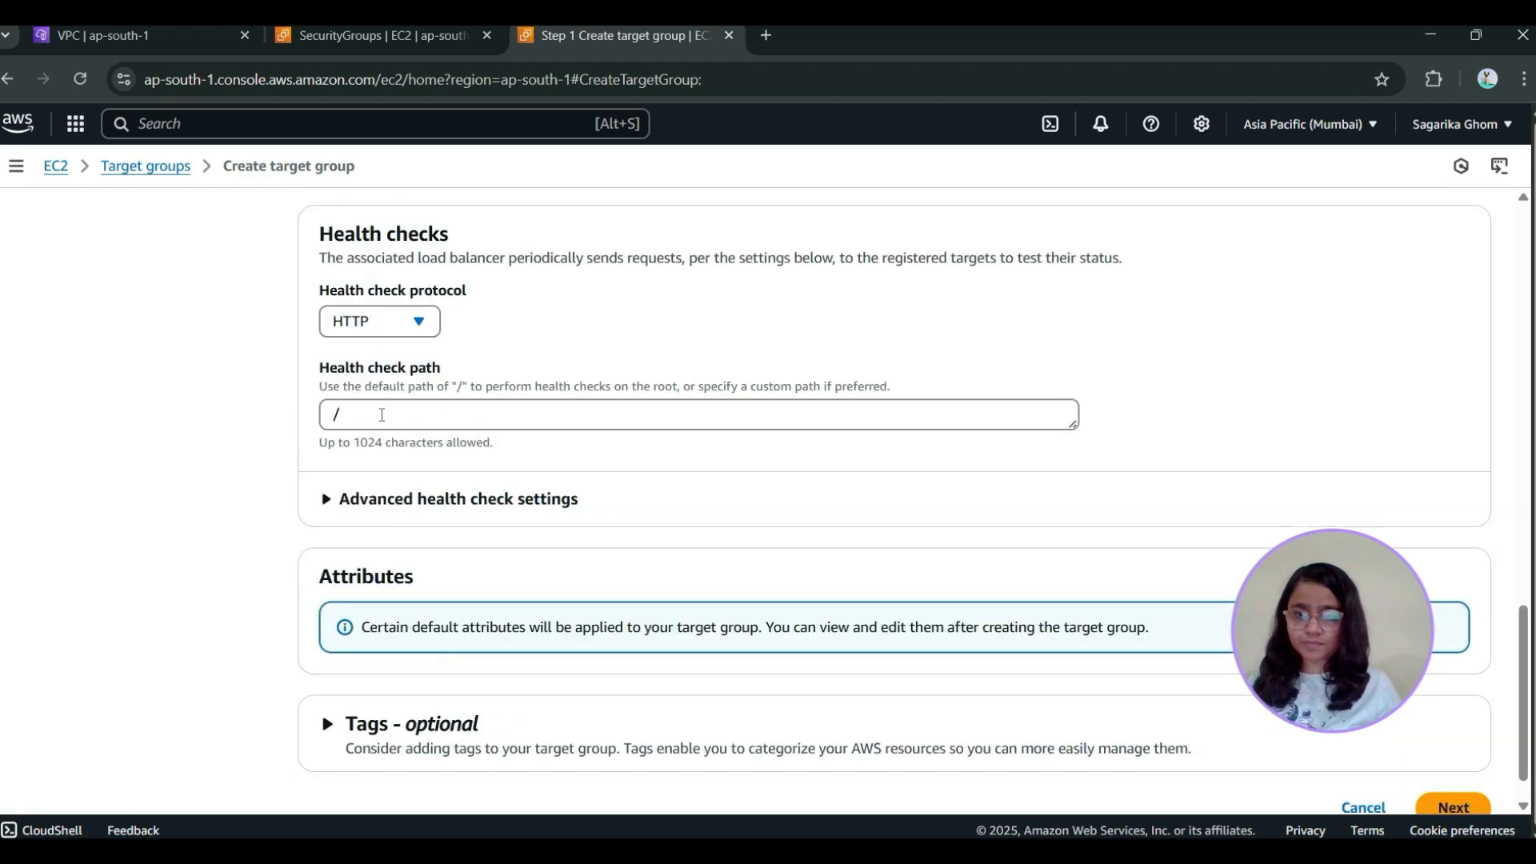
scroll(382, 415, "down", 1)
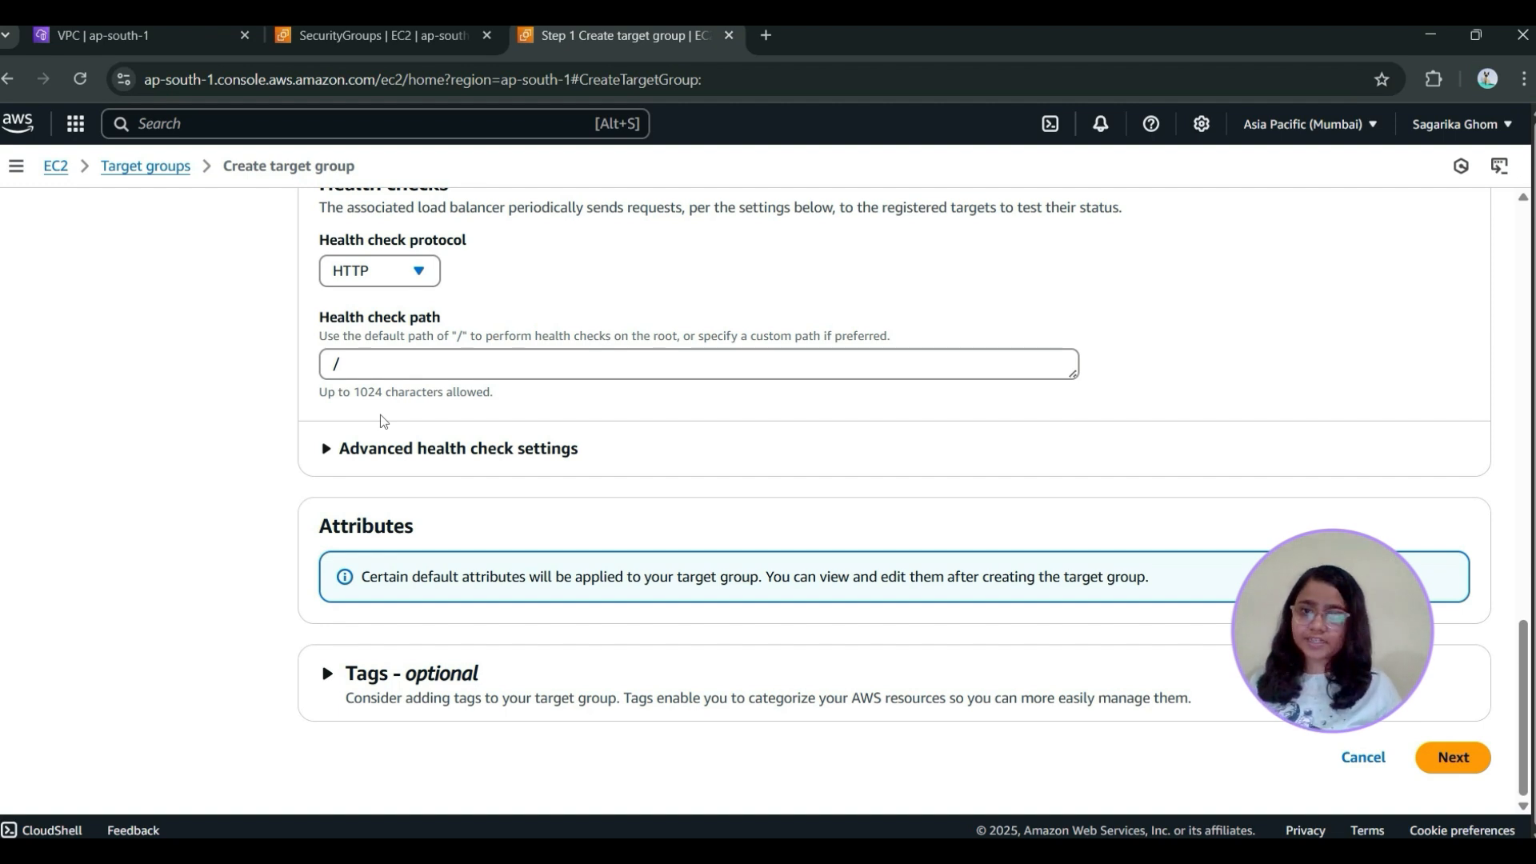
left_click(1453, 756)
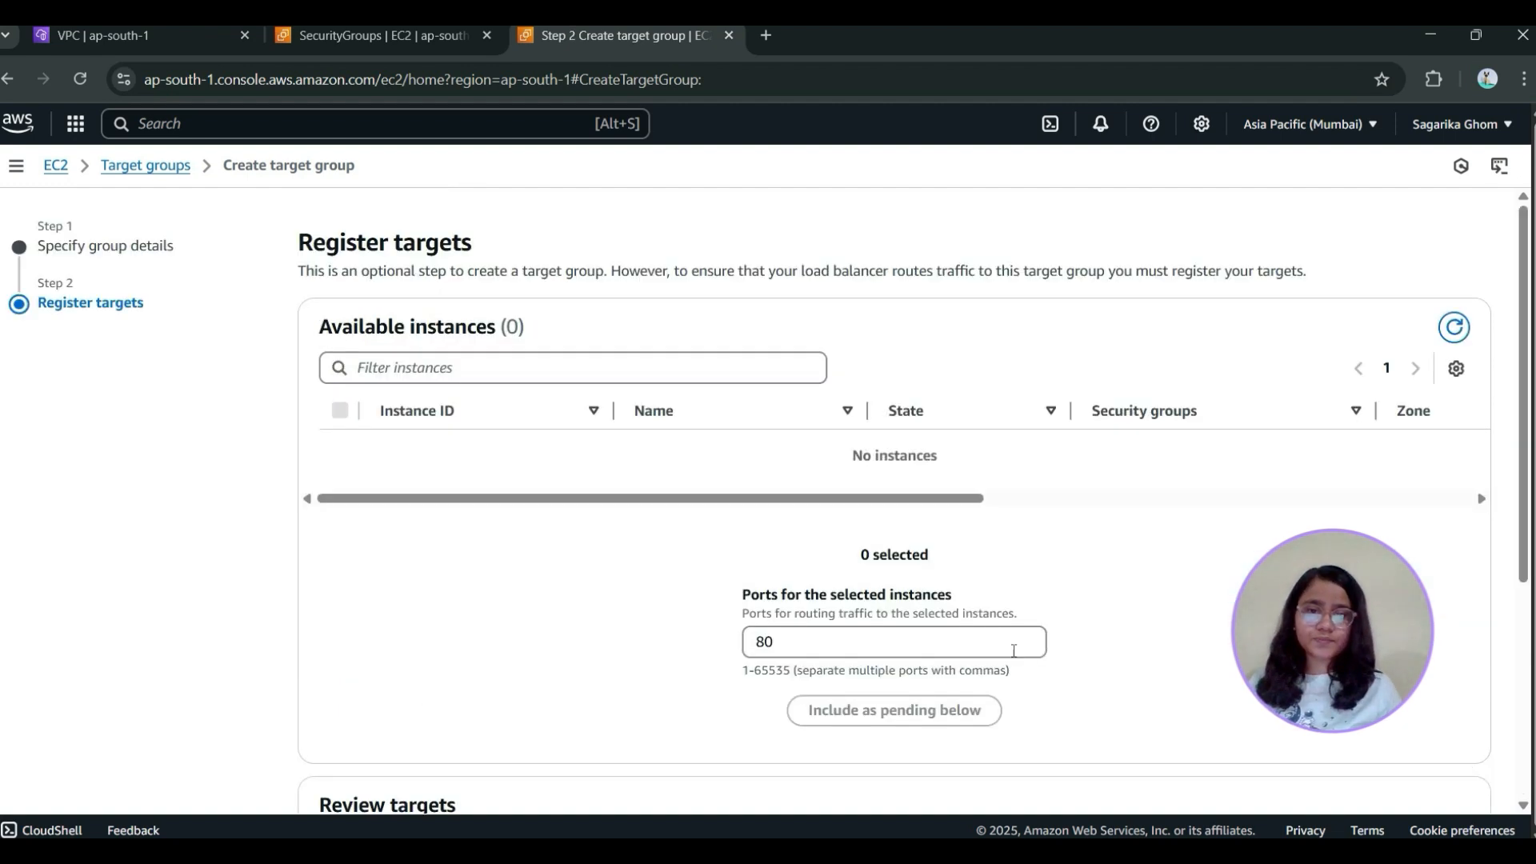
scroll(992, 544, "down", 4)
left_click(1389, 765)
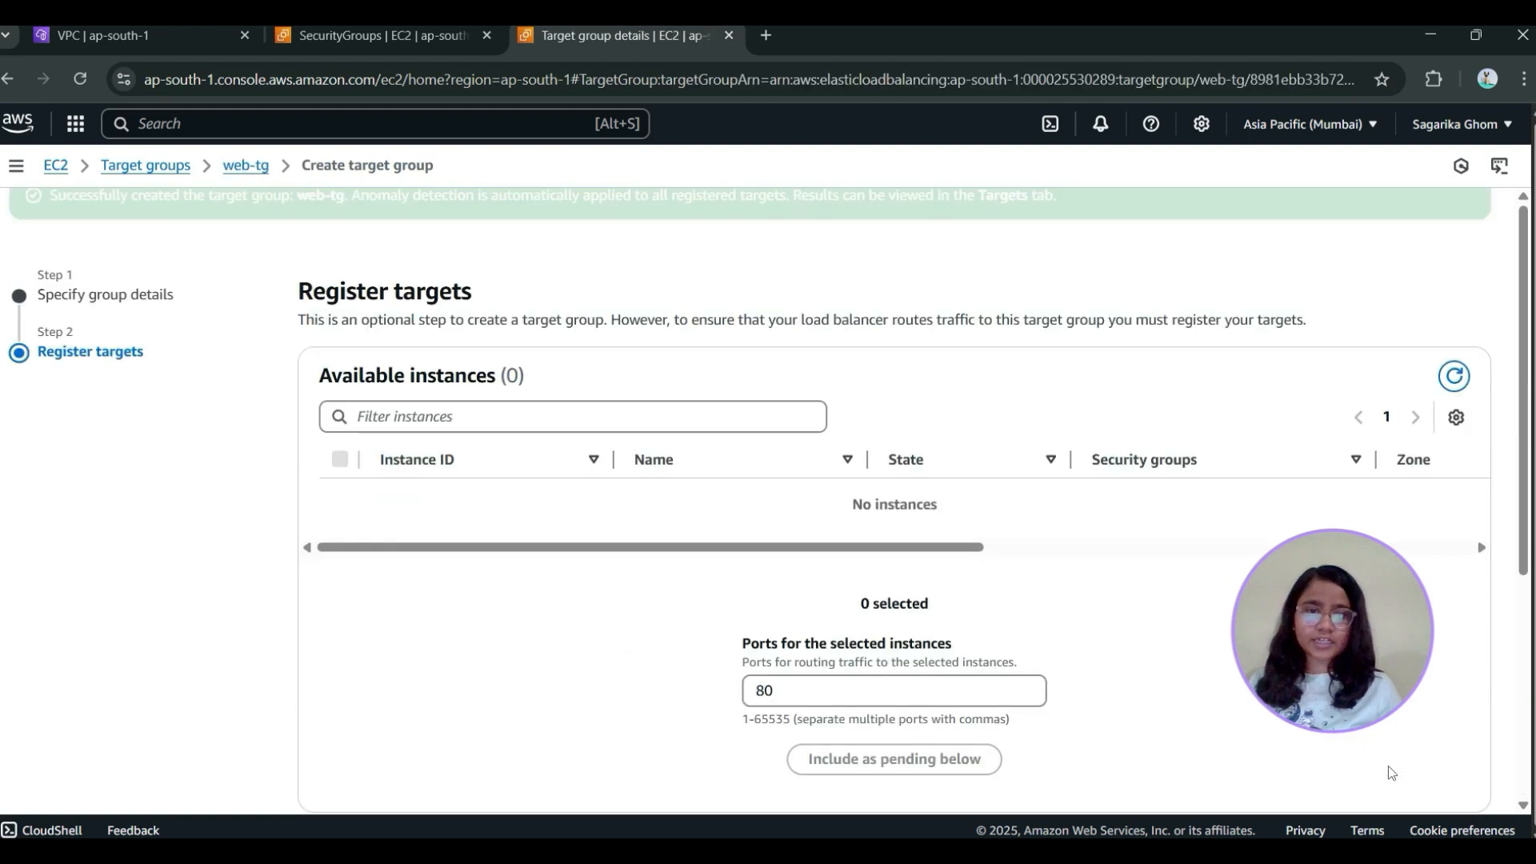
left_click(145, 165)
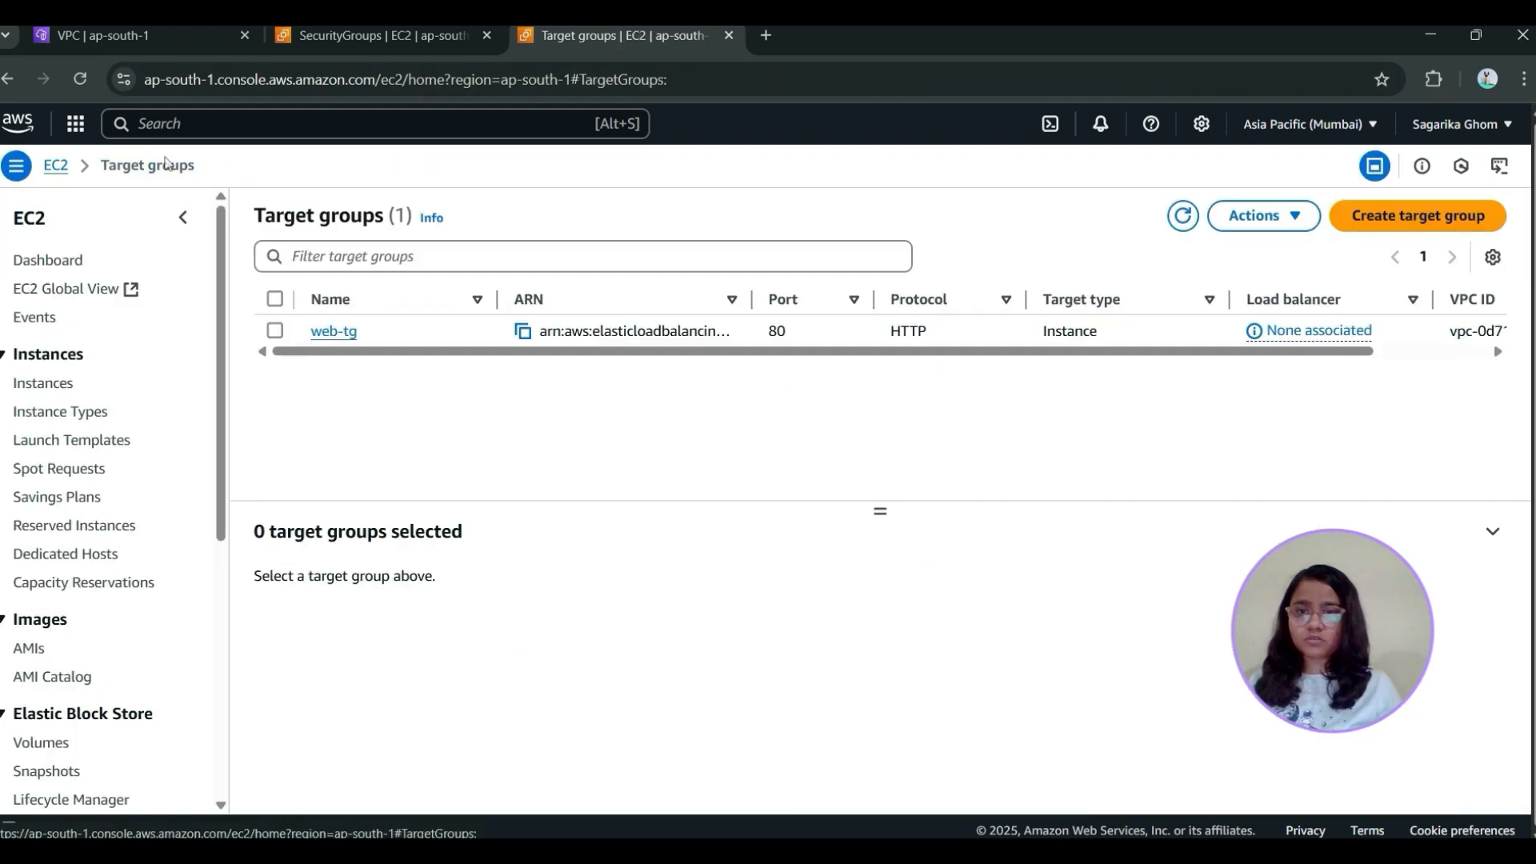
left_click(275, 332)
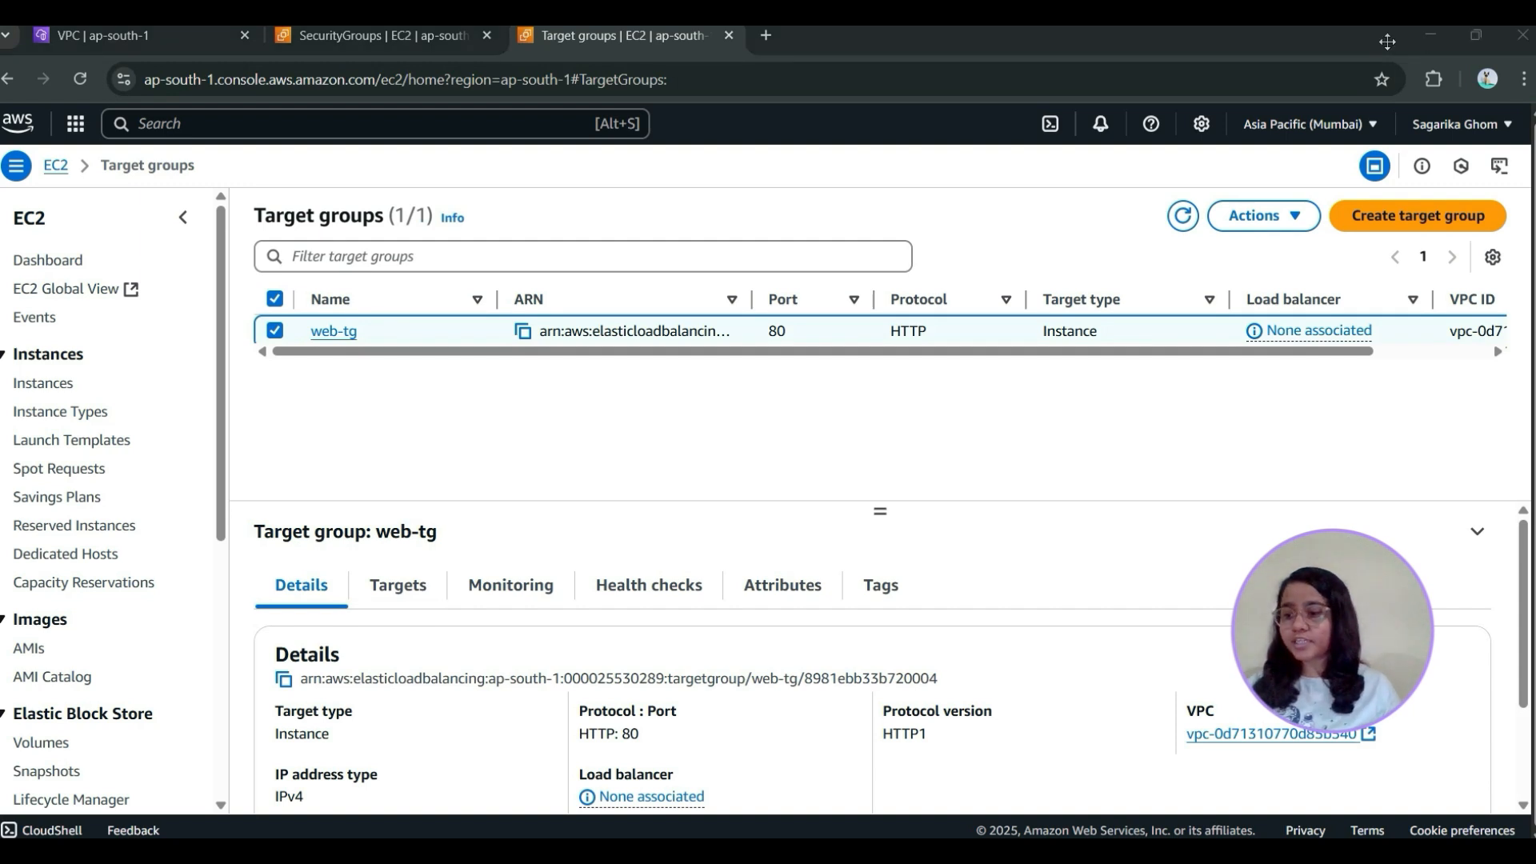
Open the load balancers page in a new browser tab and start creating an Application Load Balancer
scroll(88, 560, "down", 5)
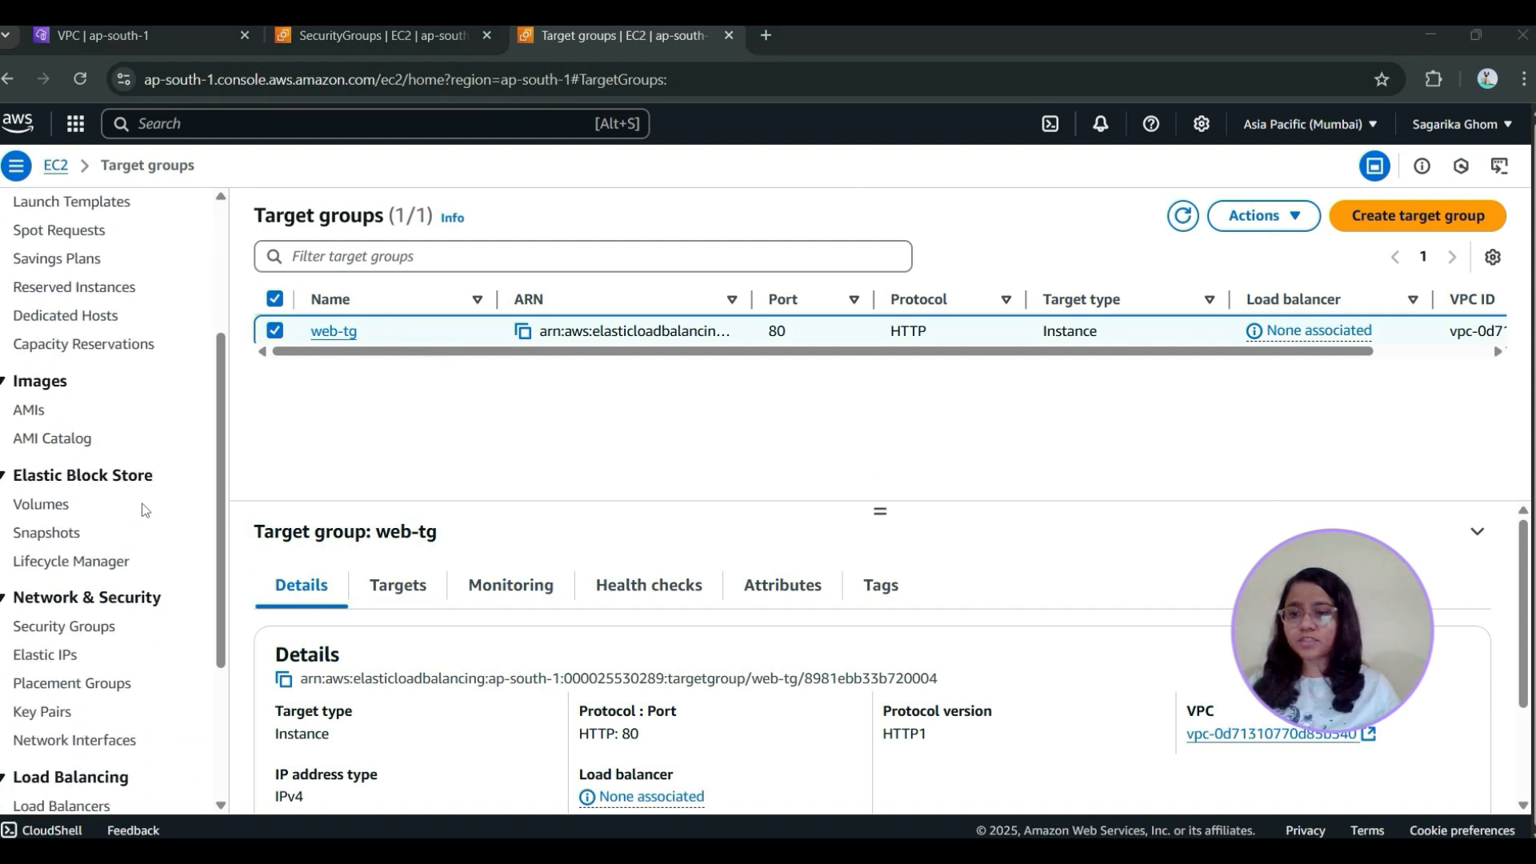
right_click(87, 645)
left_click(158, 409)
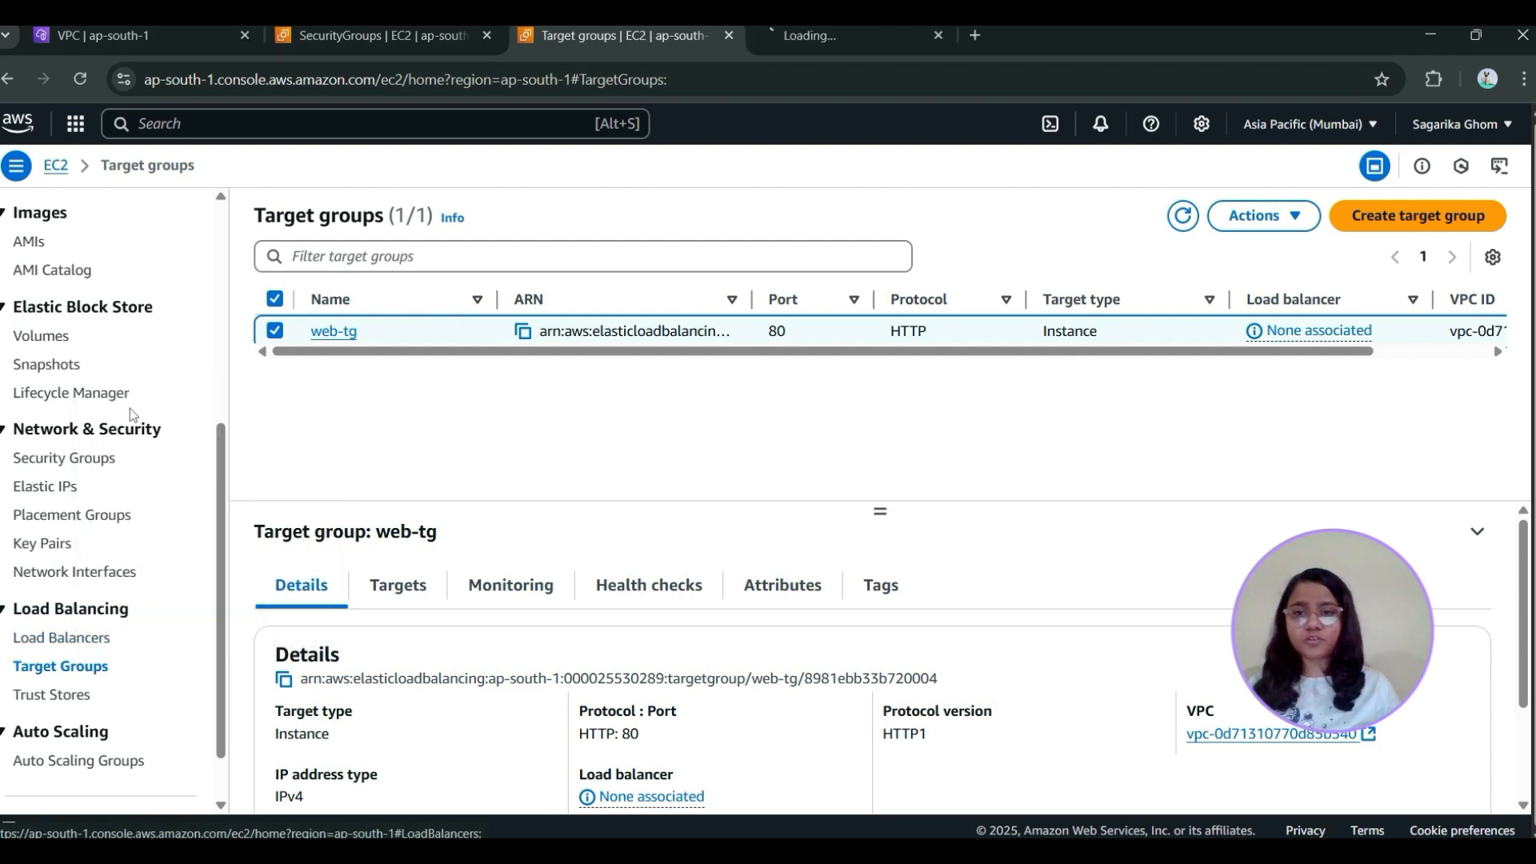
left_click(854, 50)
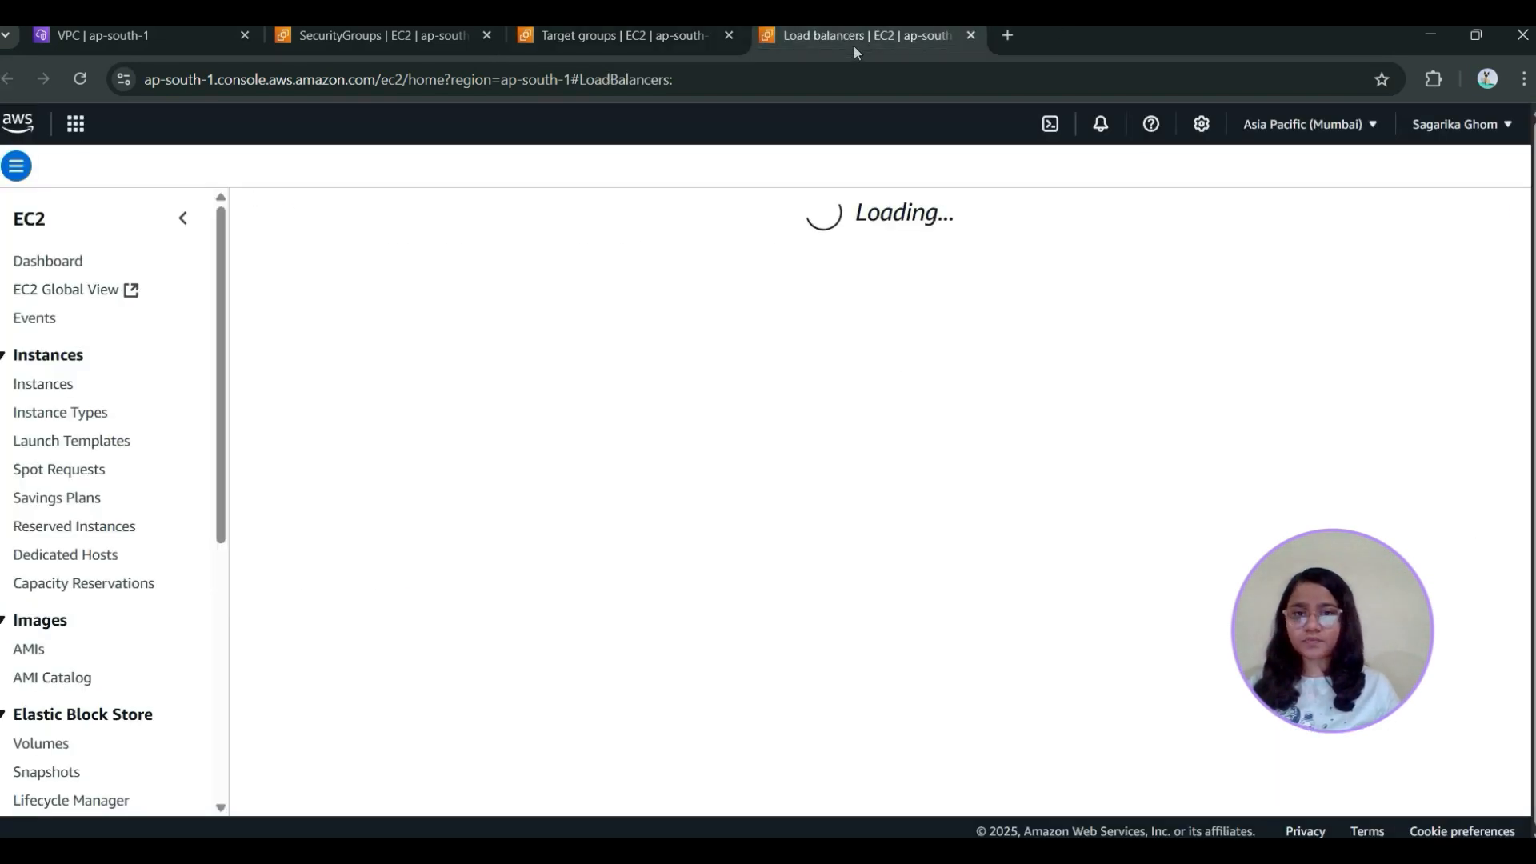
left_click(1386, 216)
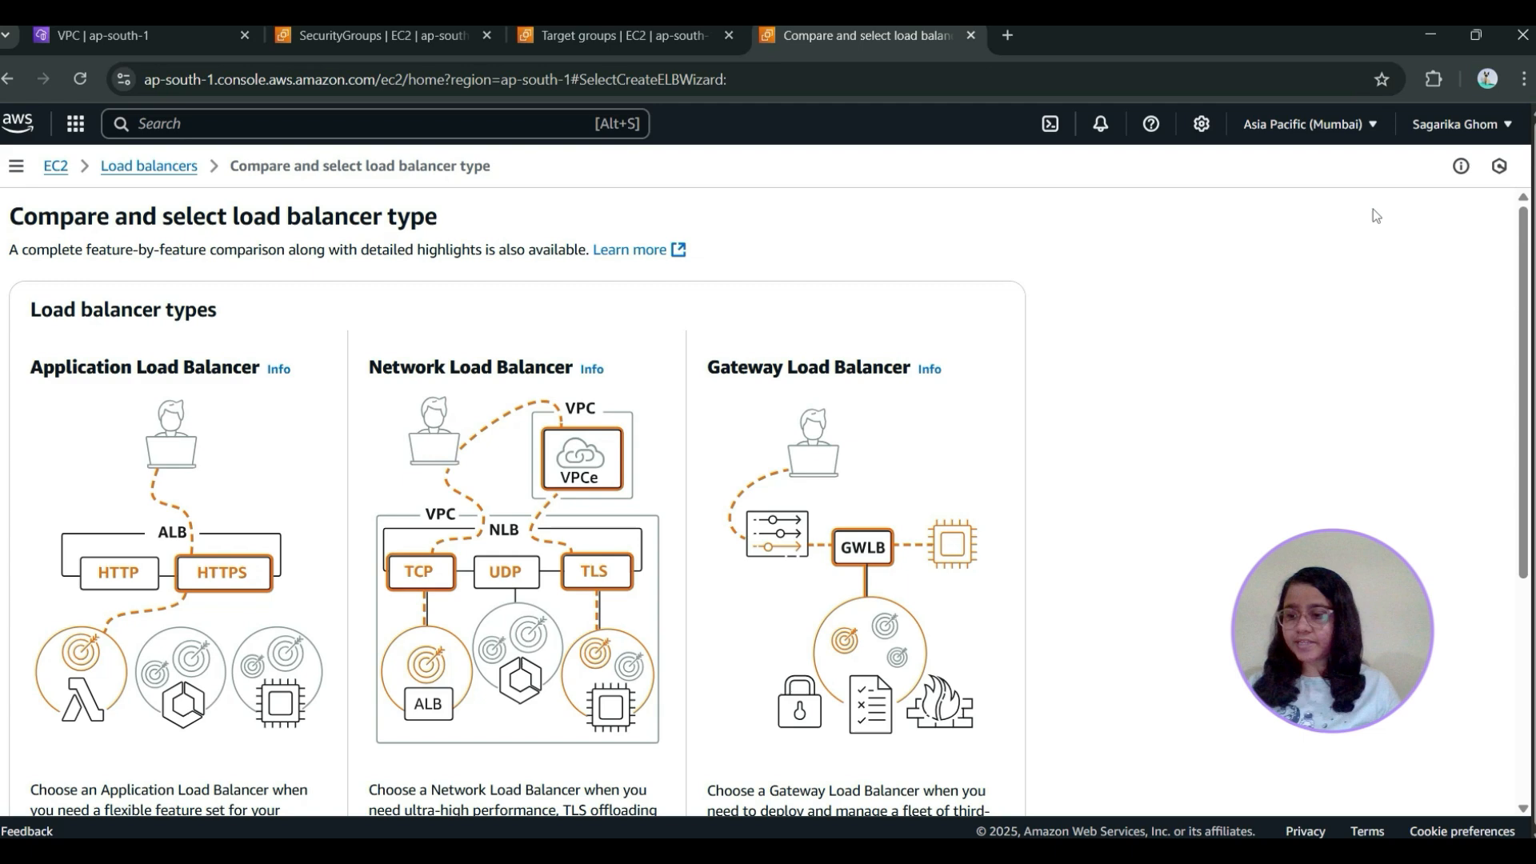
scroll(208, 521, "down", 2)
scroll(208, 522, "down", 1)
left_click(65, 760)
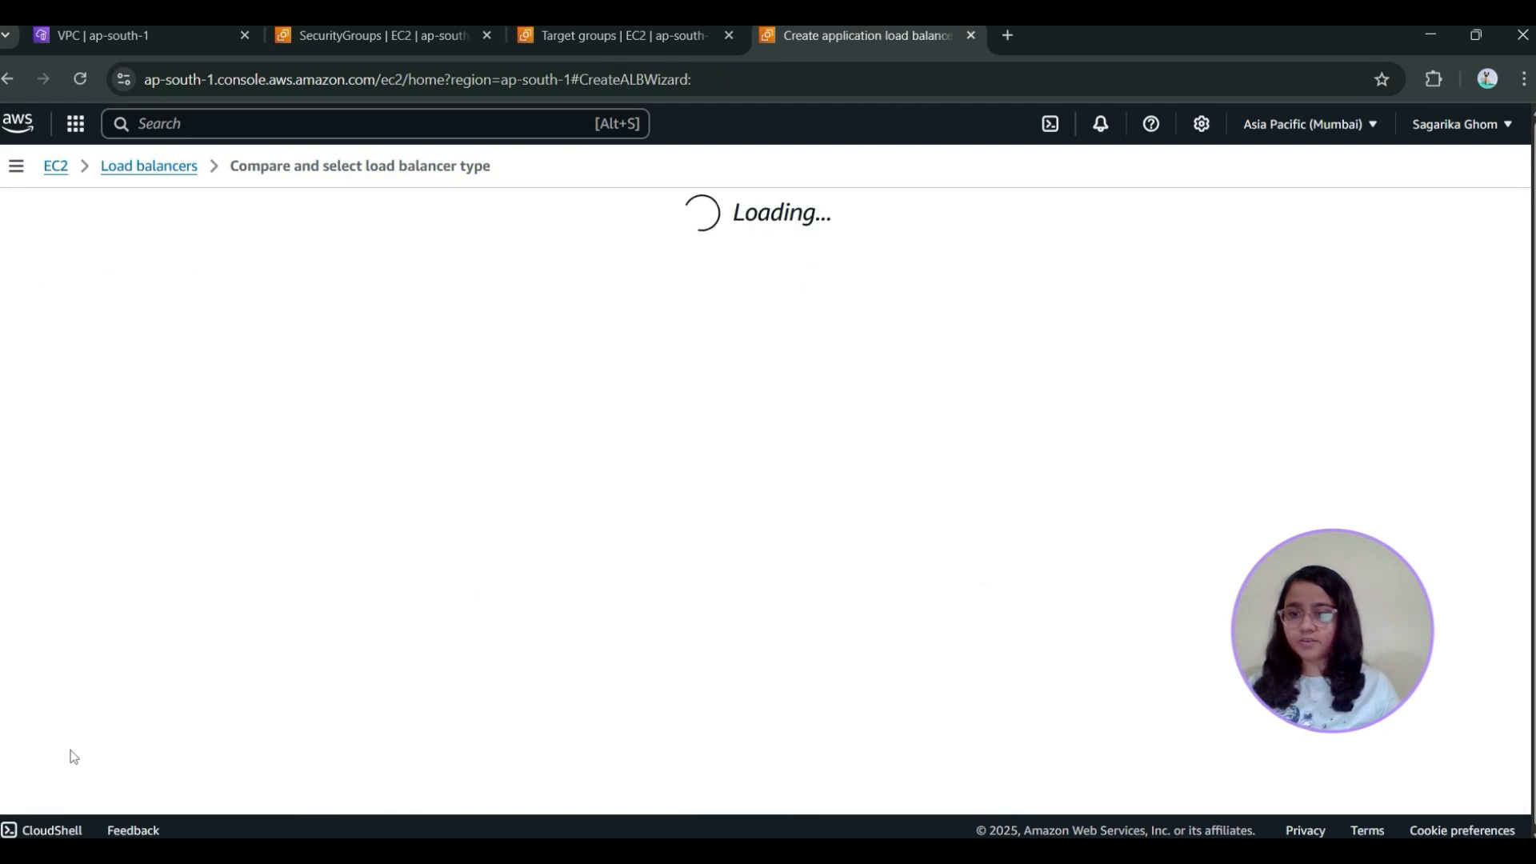
Name the internet-facing load balancer web-alb and set its VPC to my-vpc
left_click(239, 489)
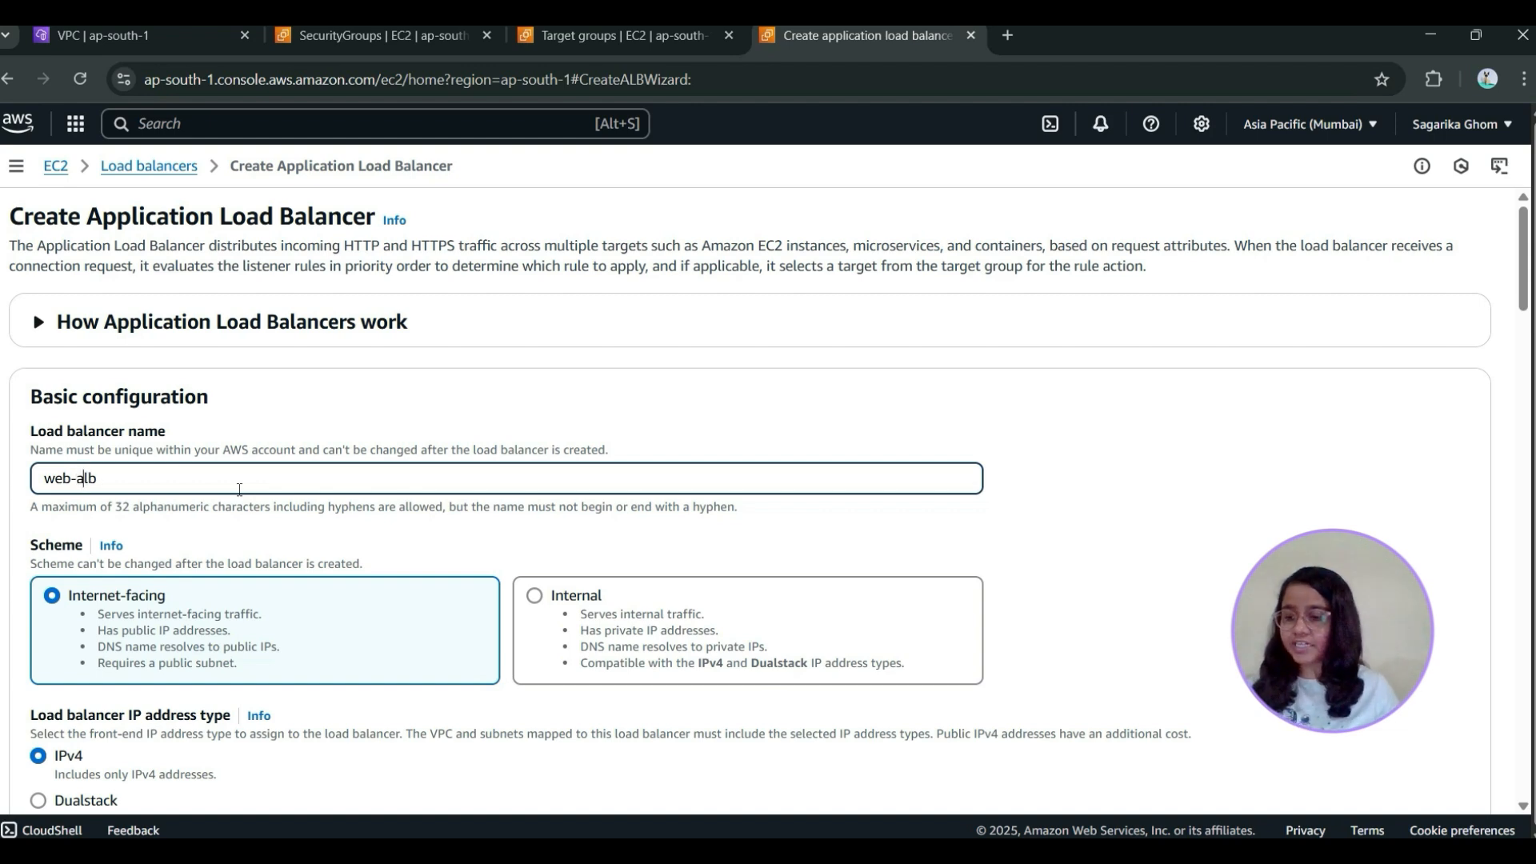
scroll(933, 418, "down", 6)
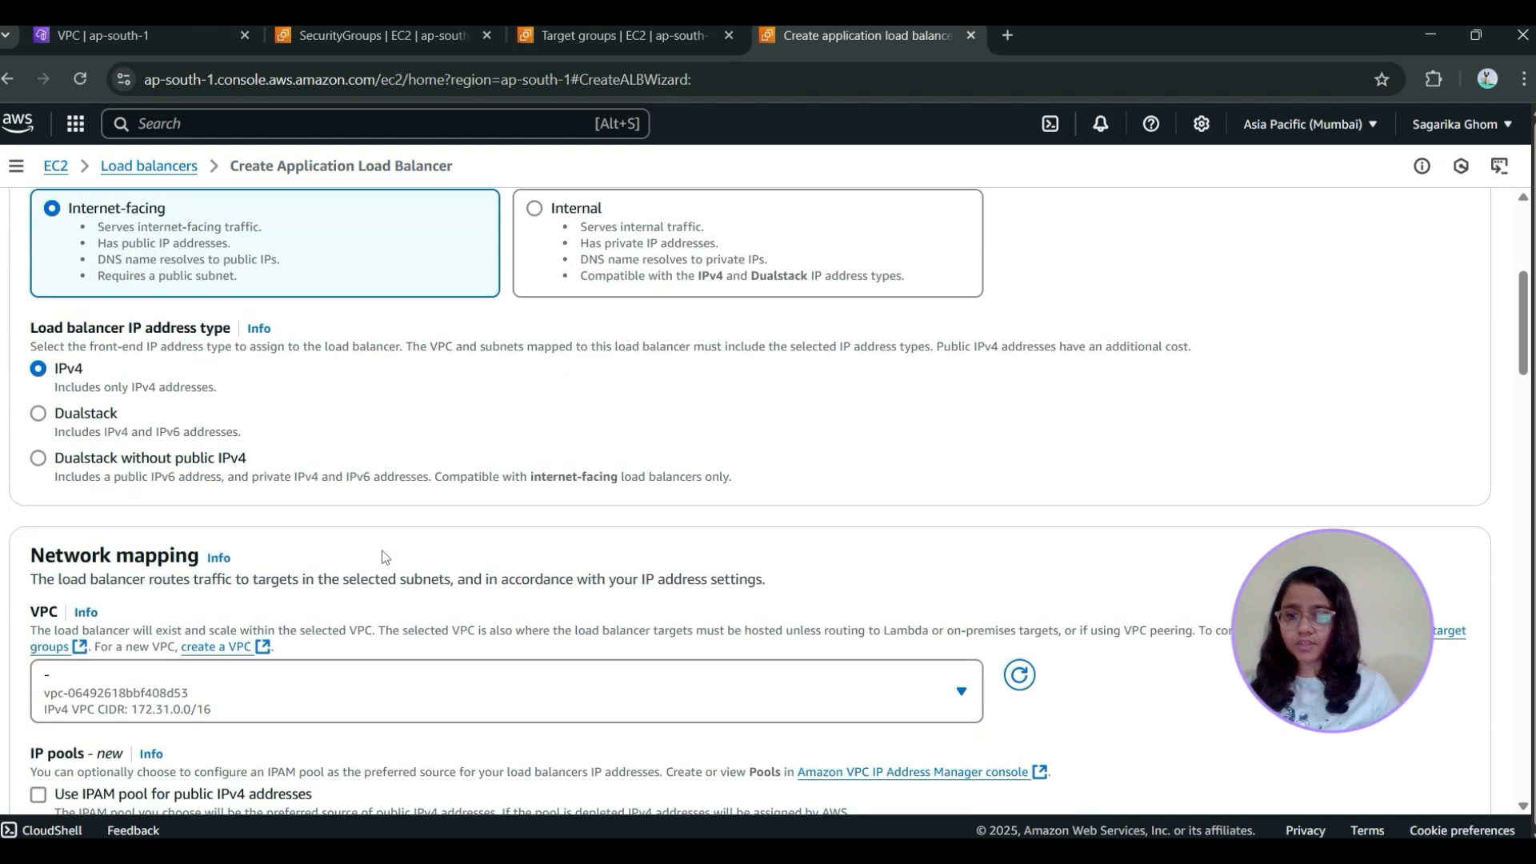
left_click(432, 578)
left_click(276, 501)
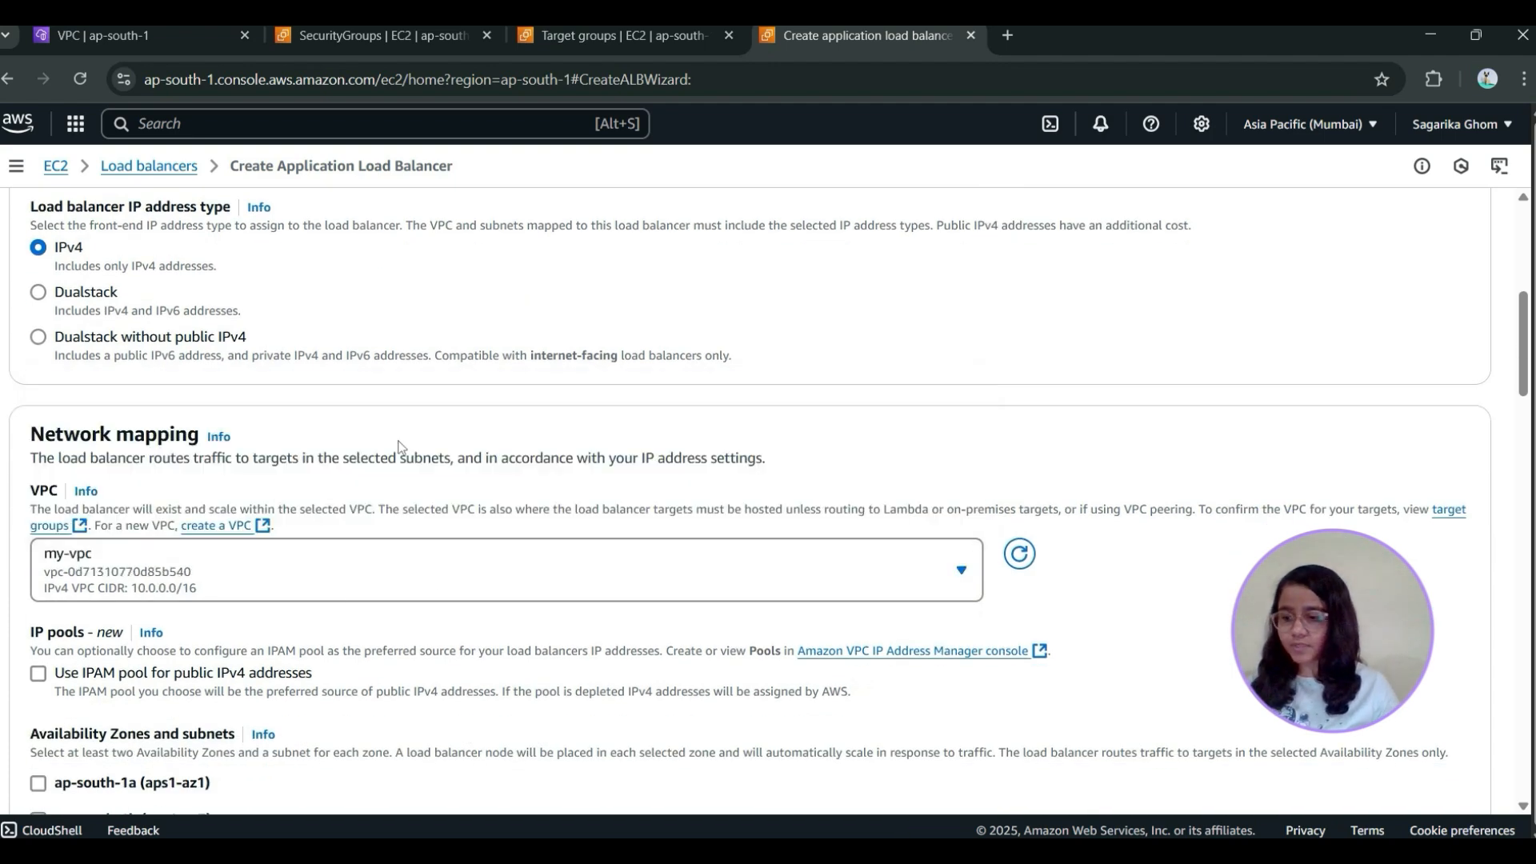
Enable the ap-south-1a and ap-south-1b Availability Zones with their public subnets for the load balancer
scroll(606, 262, "down", 10)
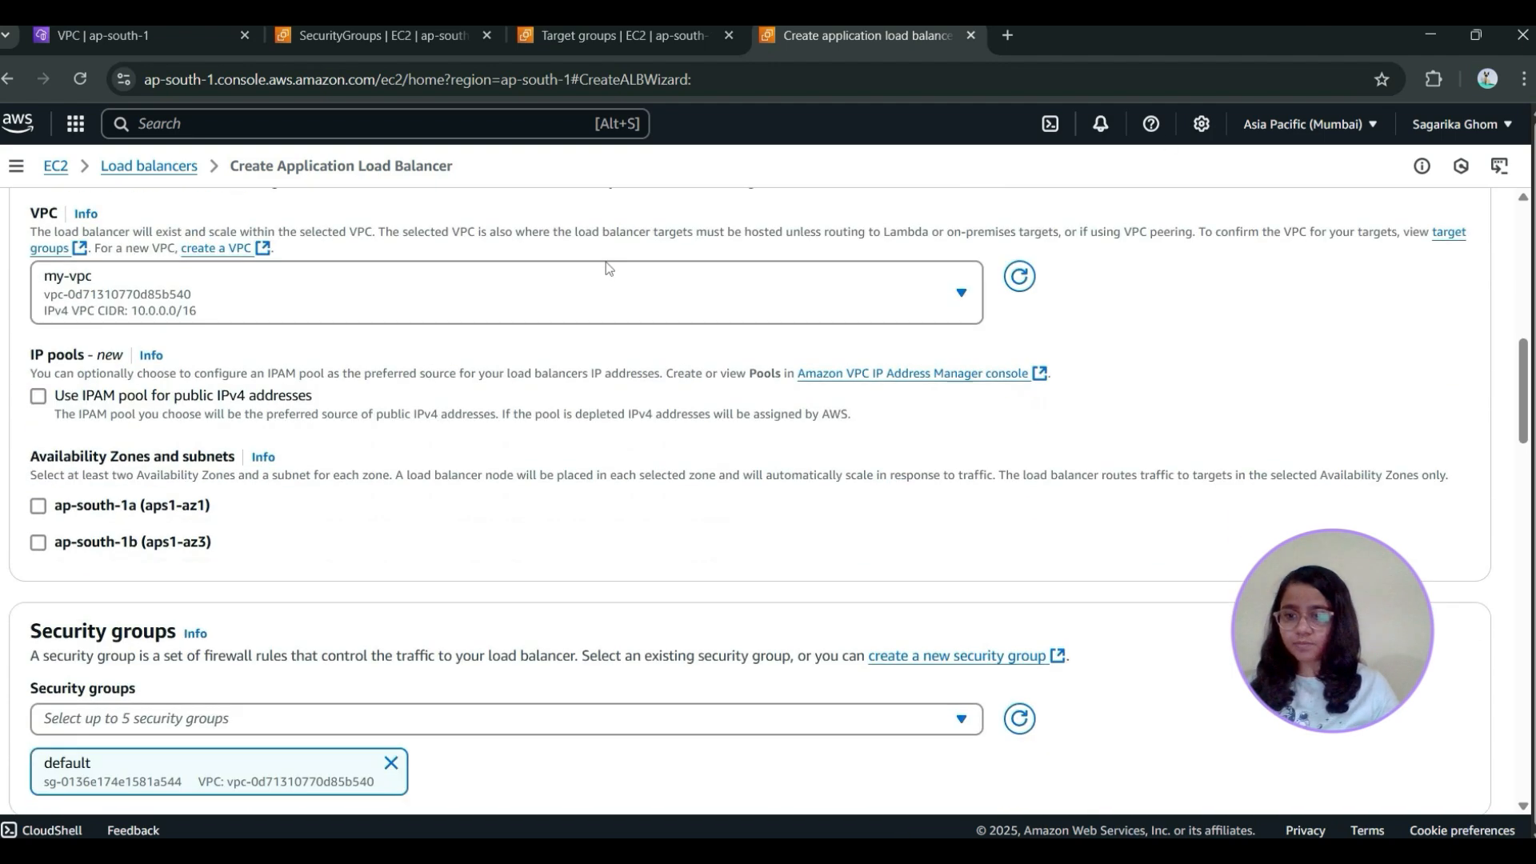
scroll(631, 439, "up", 7)
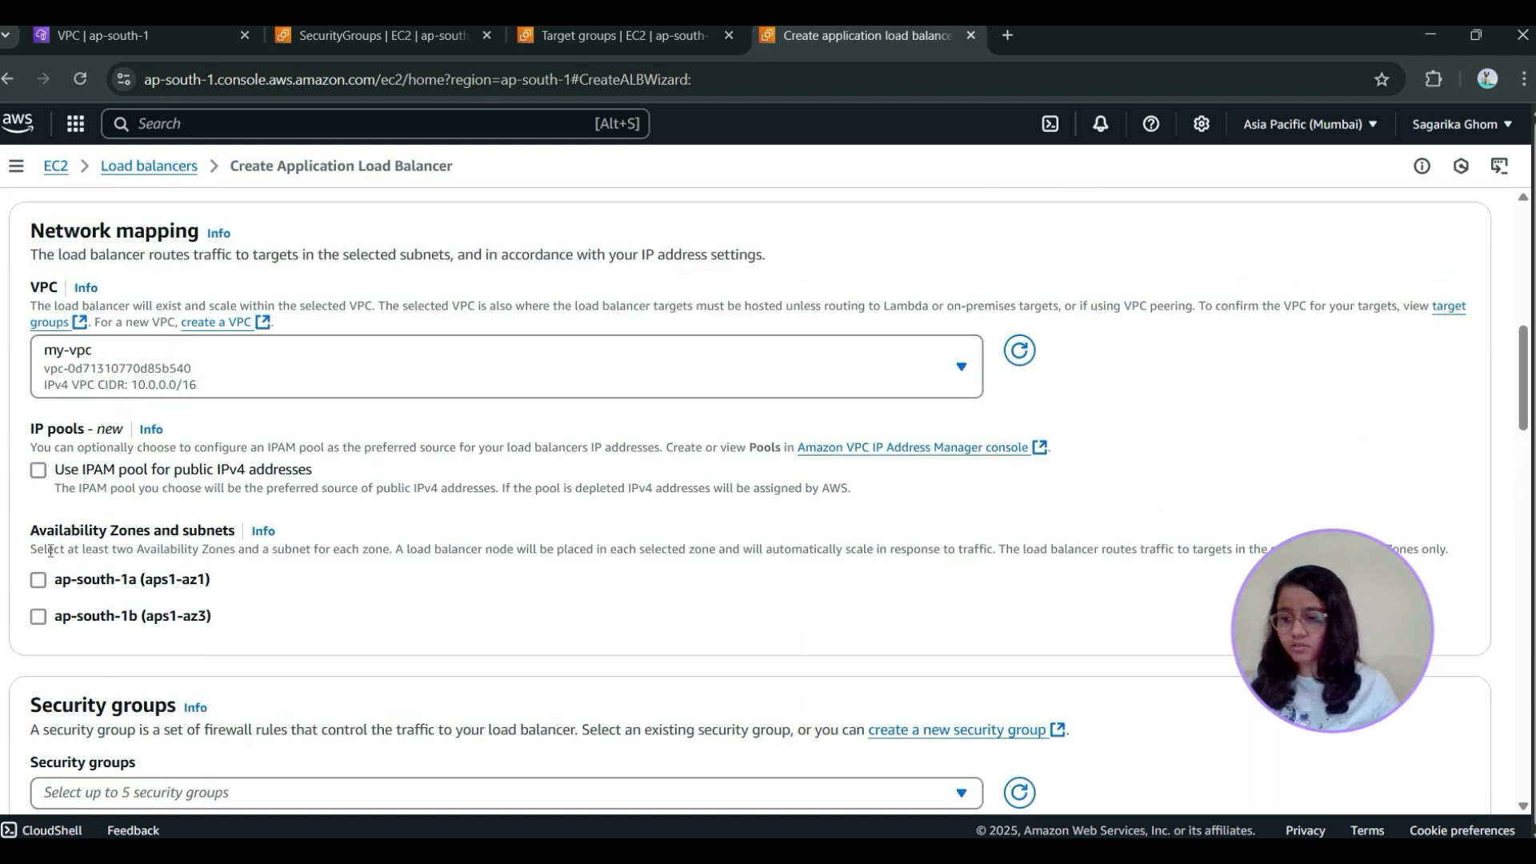
scroll(140, 524, "down", 1)
scroll(144, 504, "up", 1)
scroll(371, 366, "down", 1)
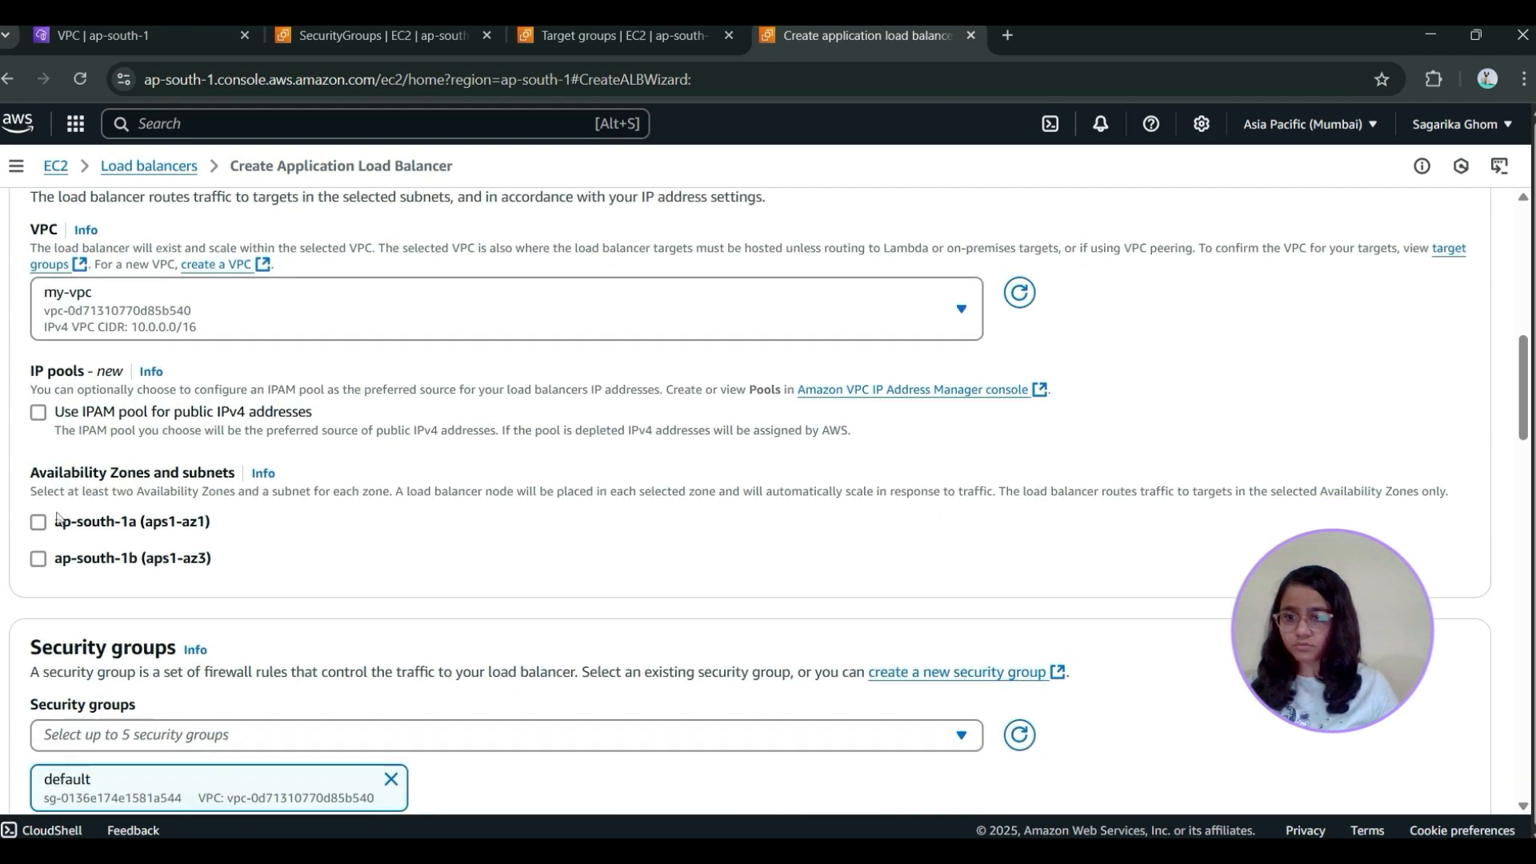
left_click(39, 479)
left_click(39, 609)
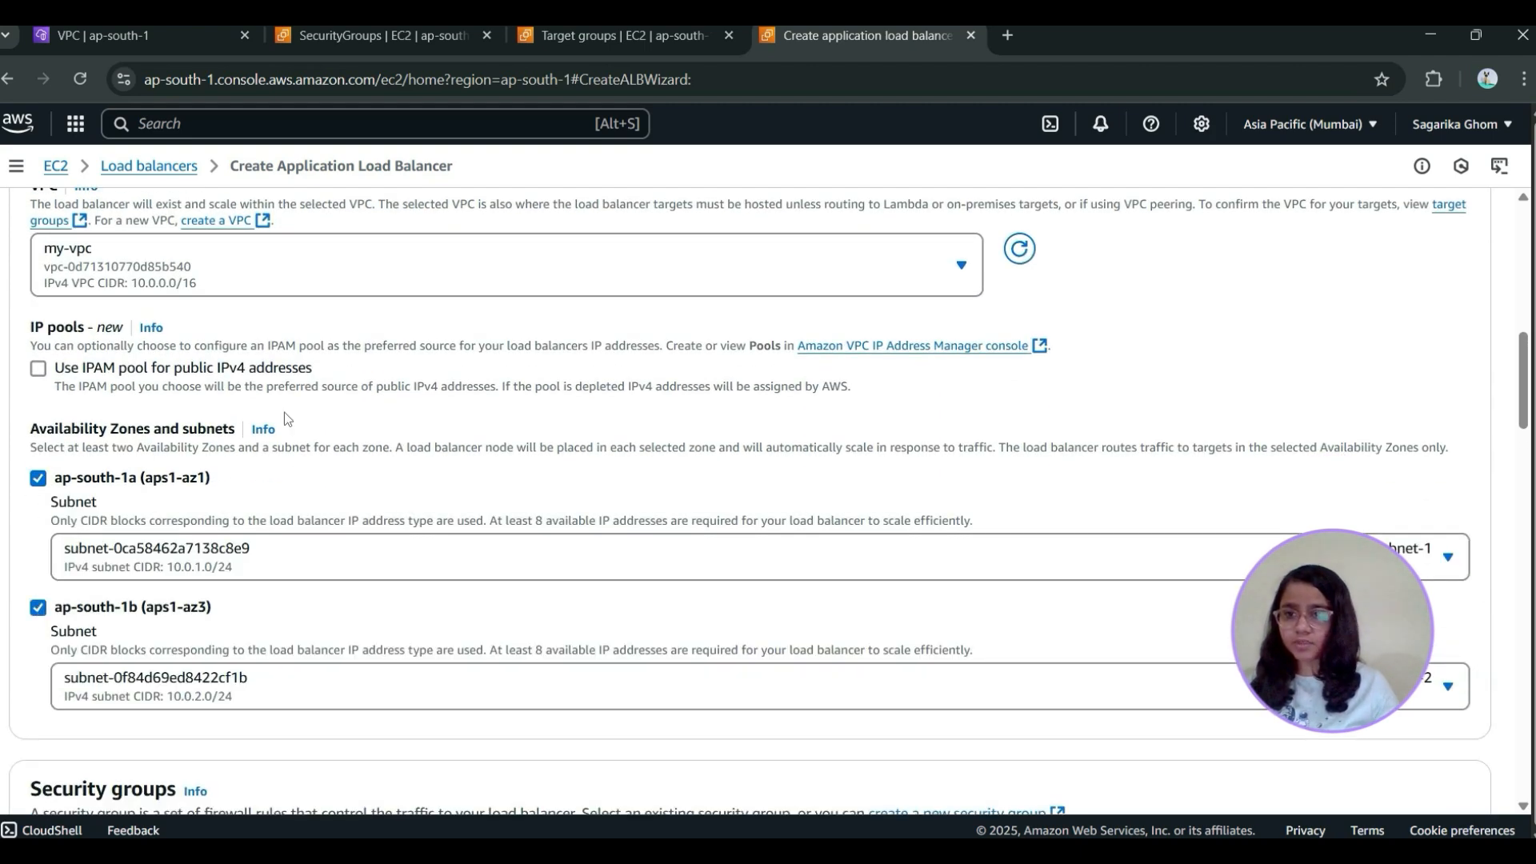
Replace the load balancer's default security group with web-sg
scroll(285, 411, "up", 1)
scroll(285, 411, "down", 7)
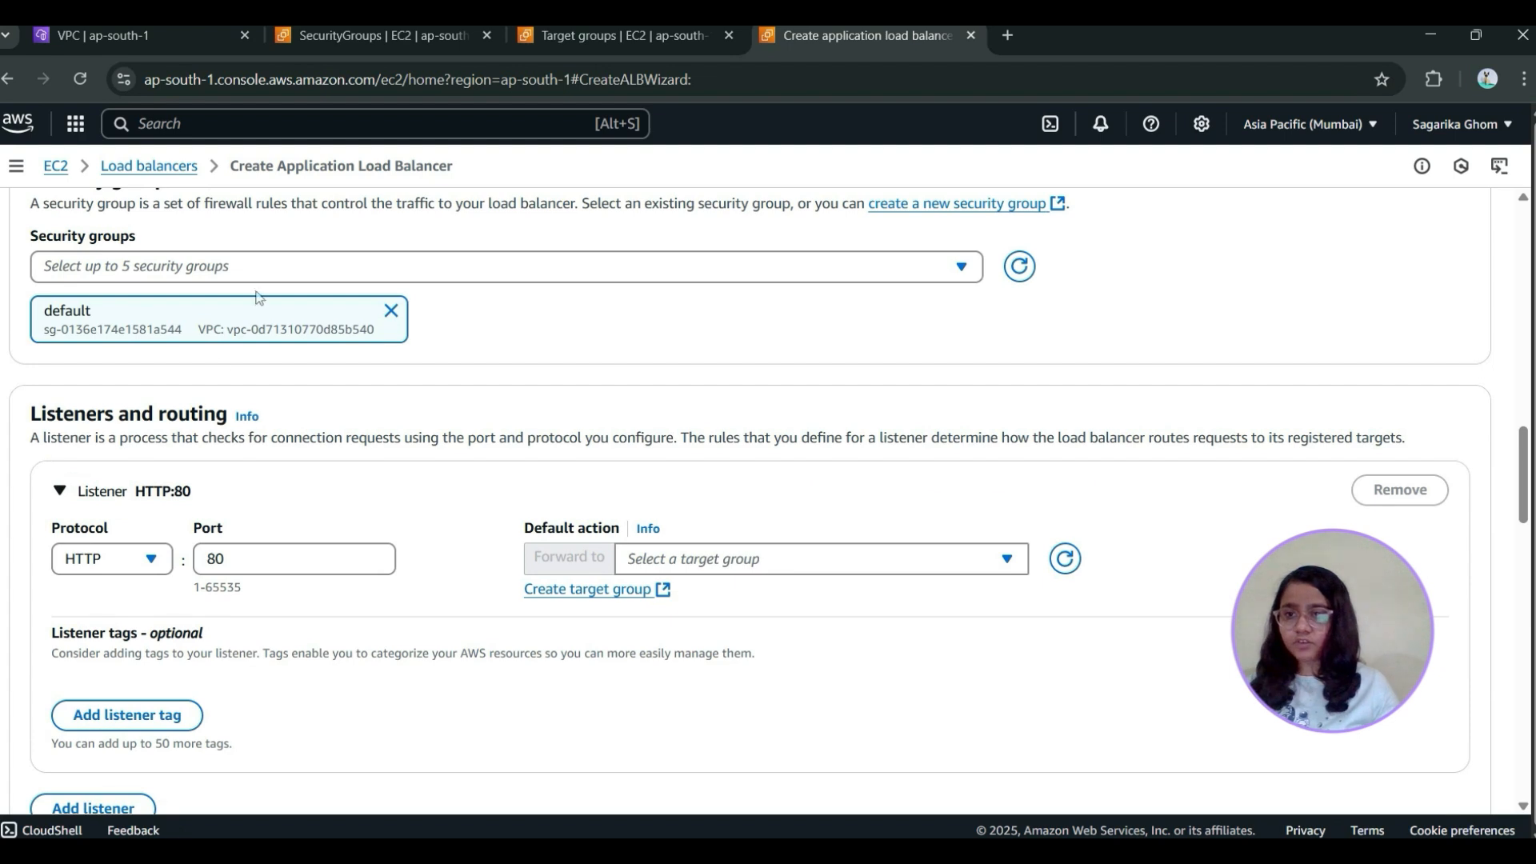
left_click(260, 273)
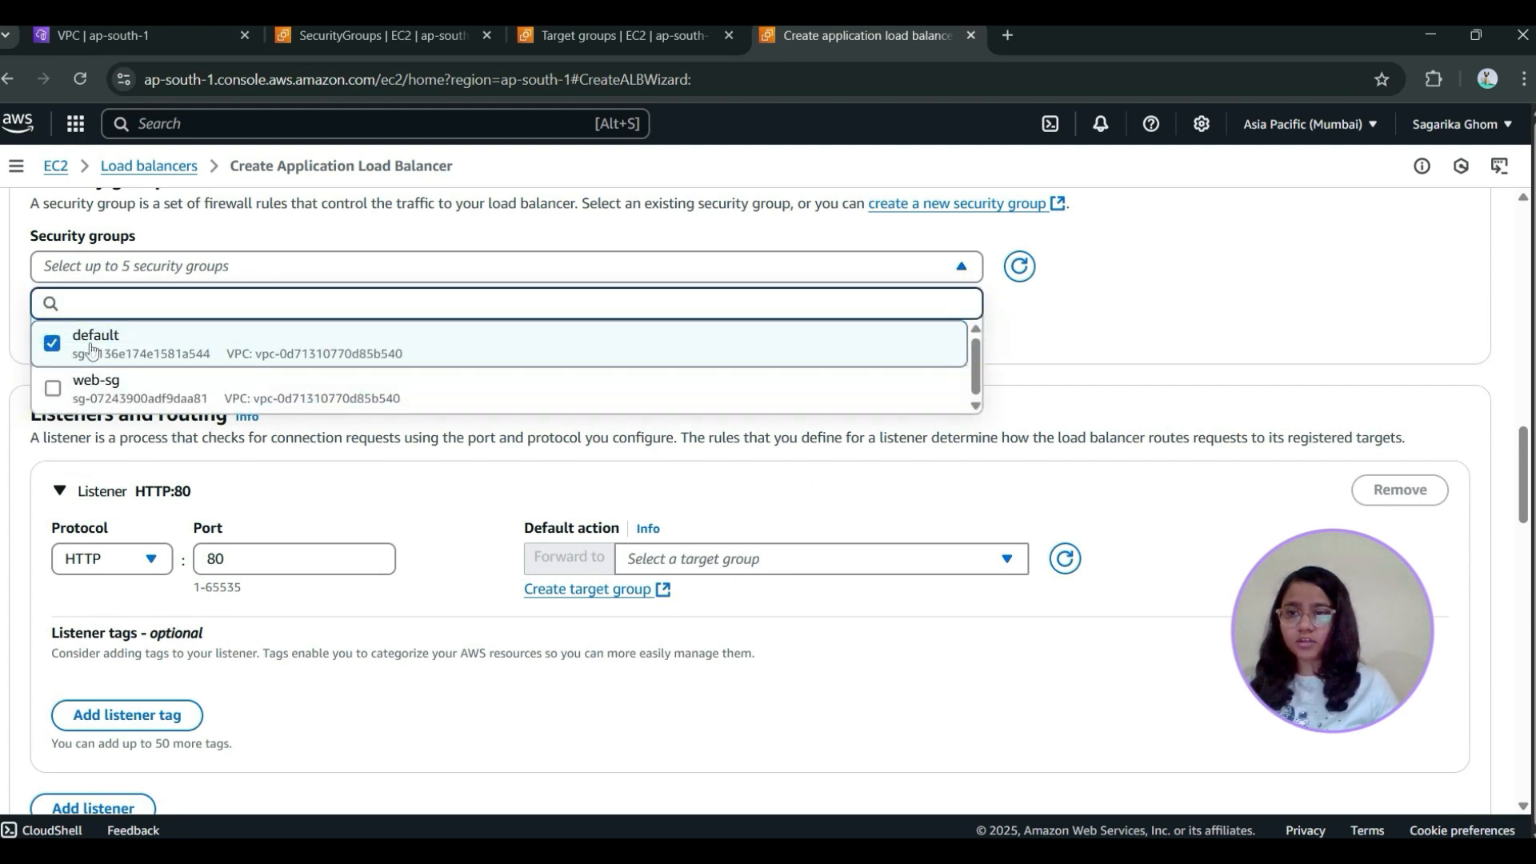
left_click(49, 349)
left_click(52, 386)
left_click(1038, 332)
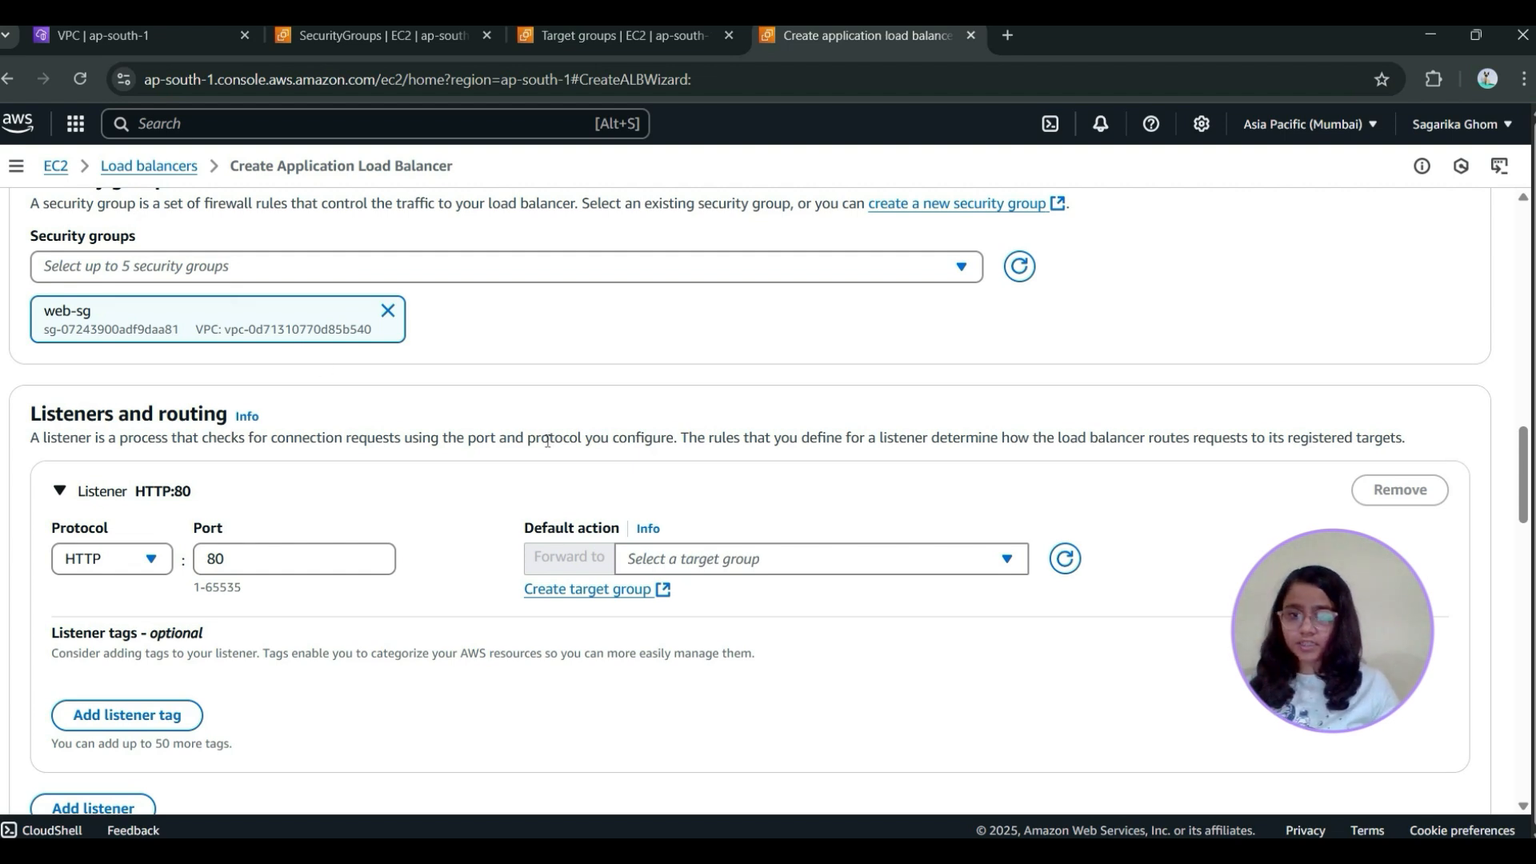
Set the HTTP:80 listener's default action to forward to the web-tg target group and check the configuration summary
scroll(666, 535, "down", 1)
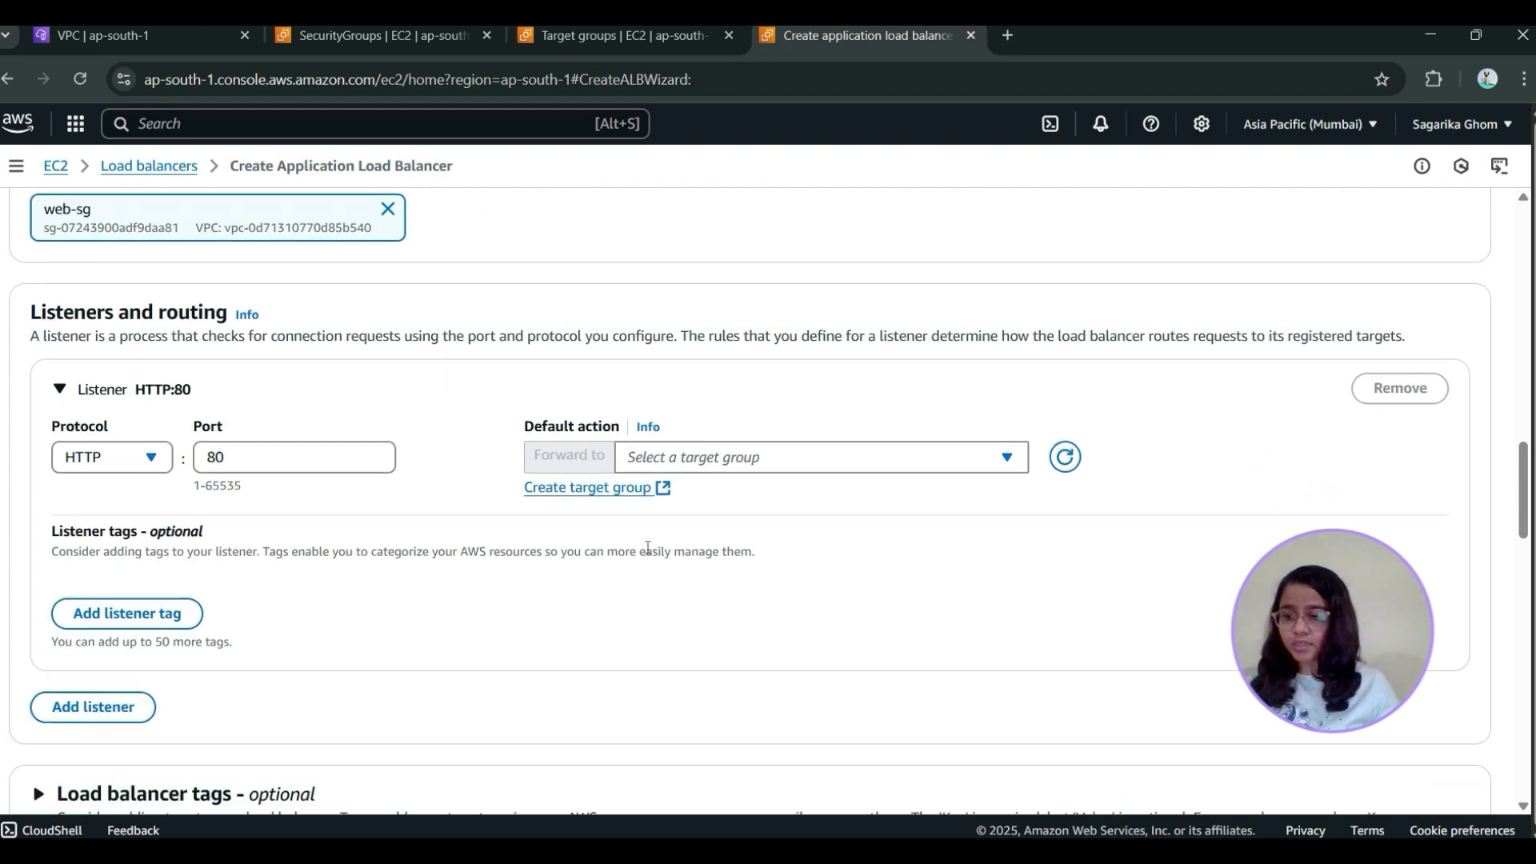
left_click(615, 490)
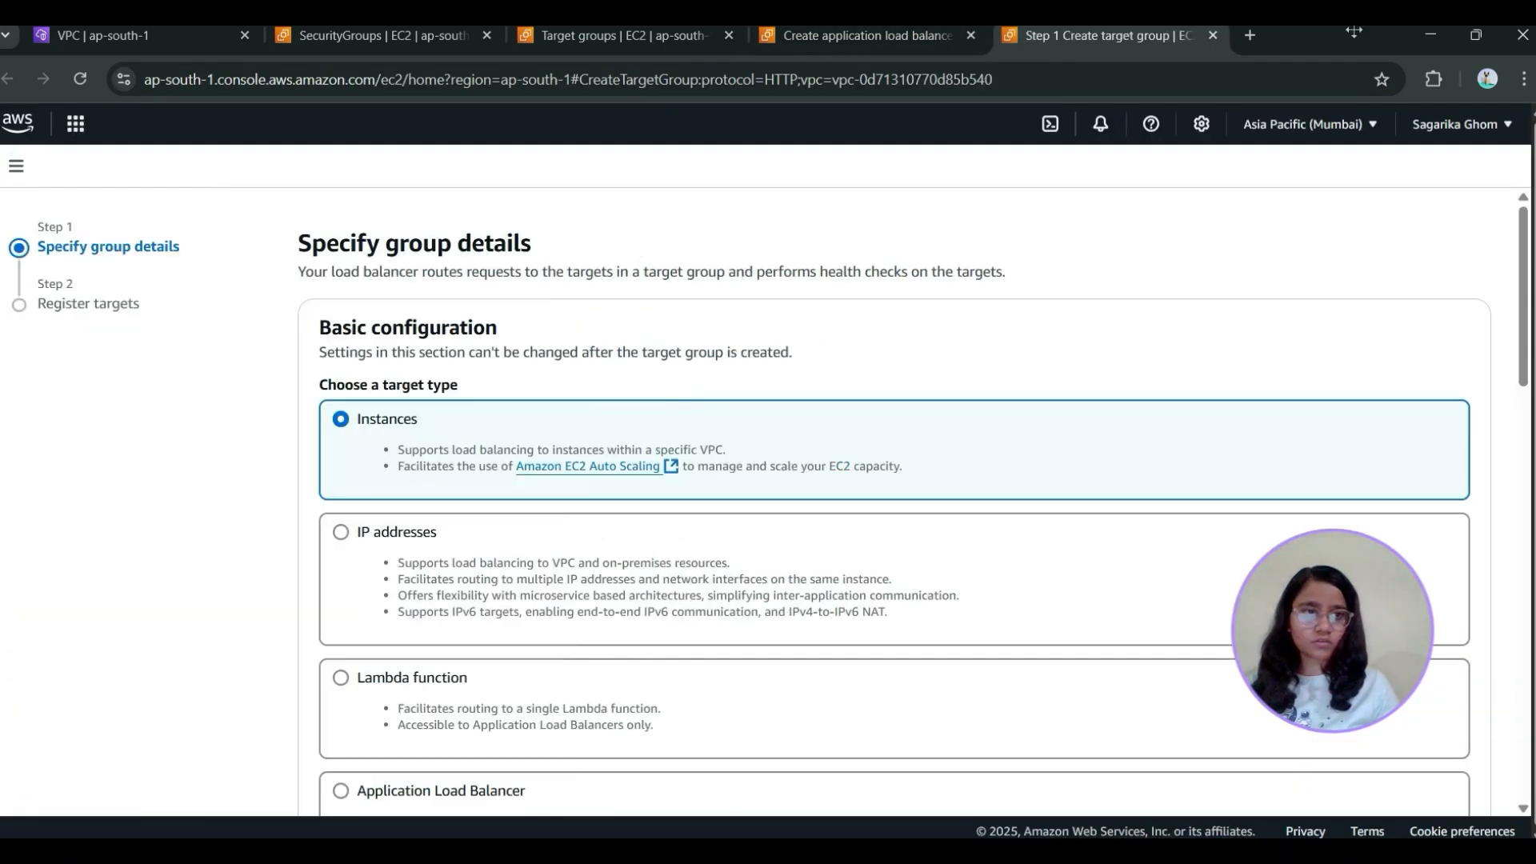
left_click(1214, 36)
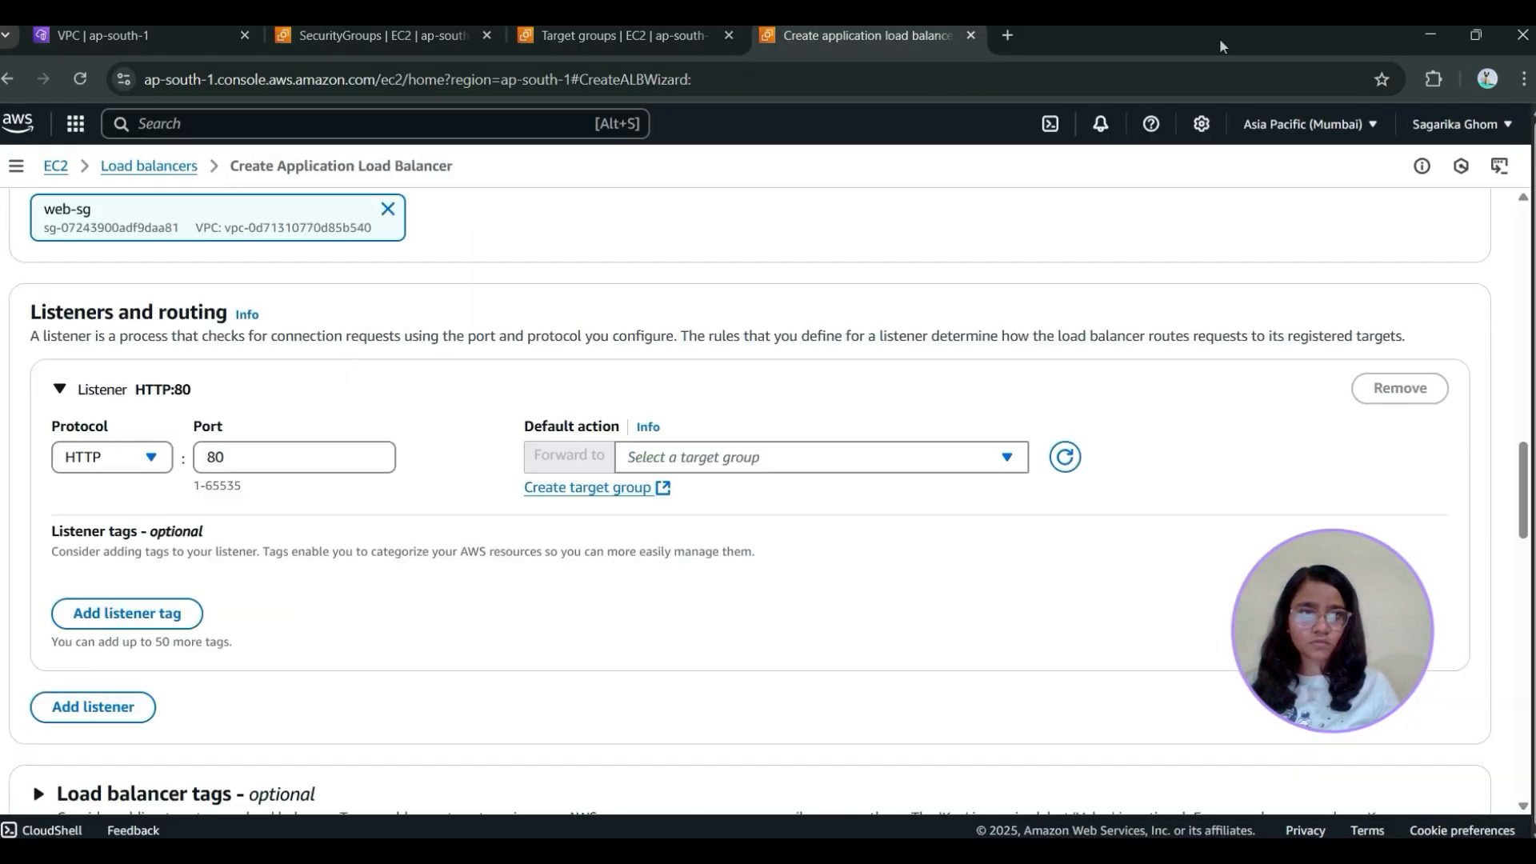
left_click(737, 460)
left_click(741, 540)
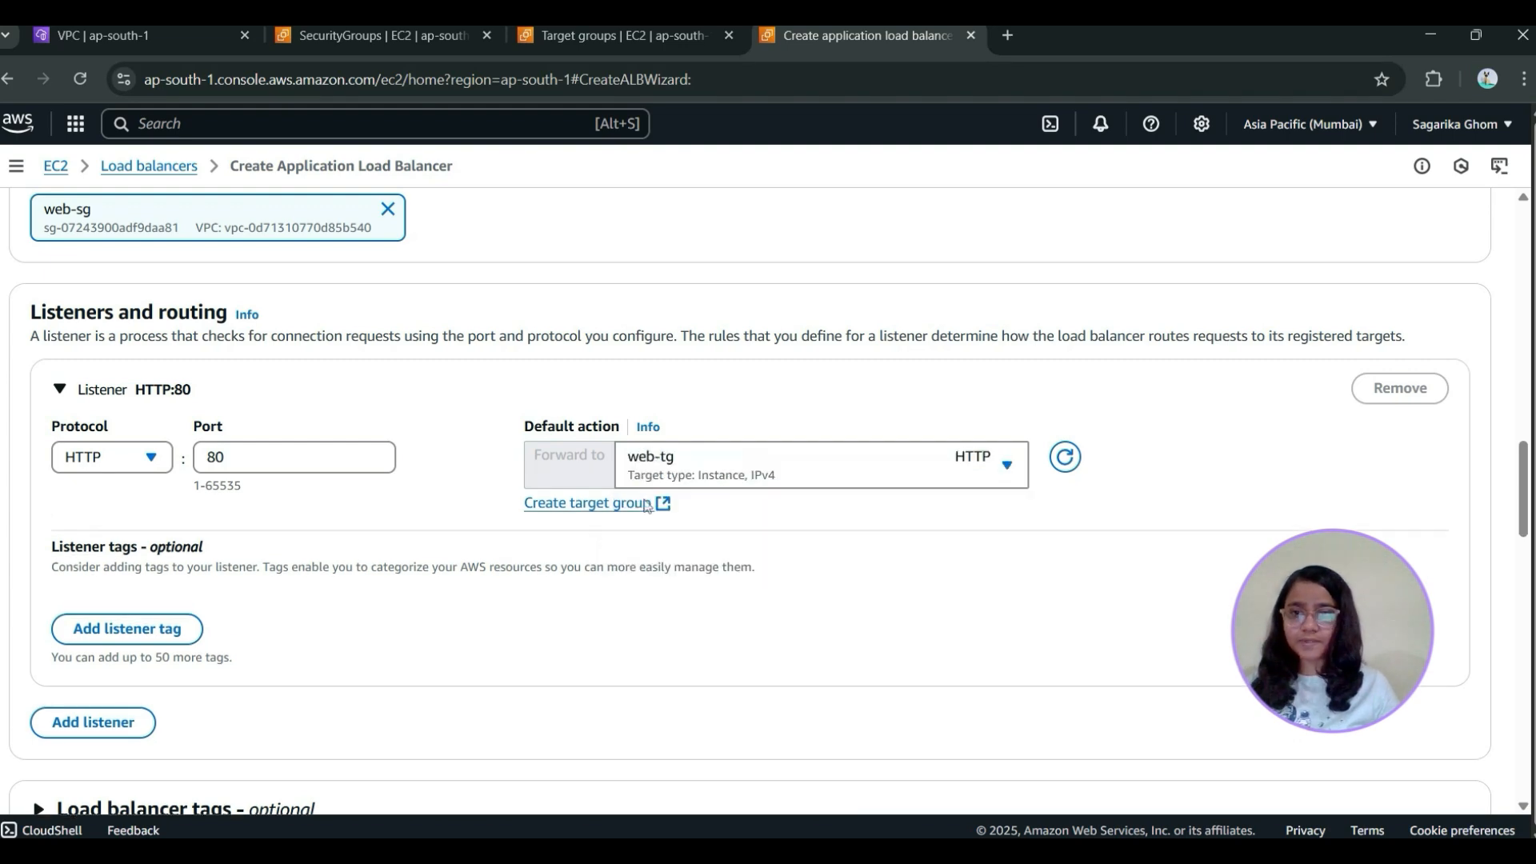
scroll(485, 460, "down", 15)
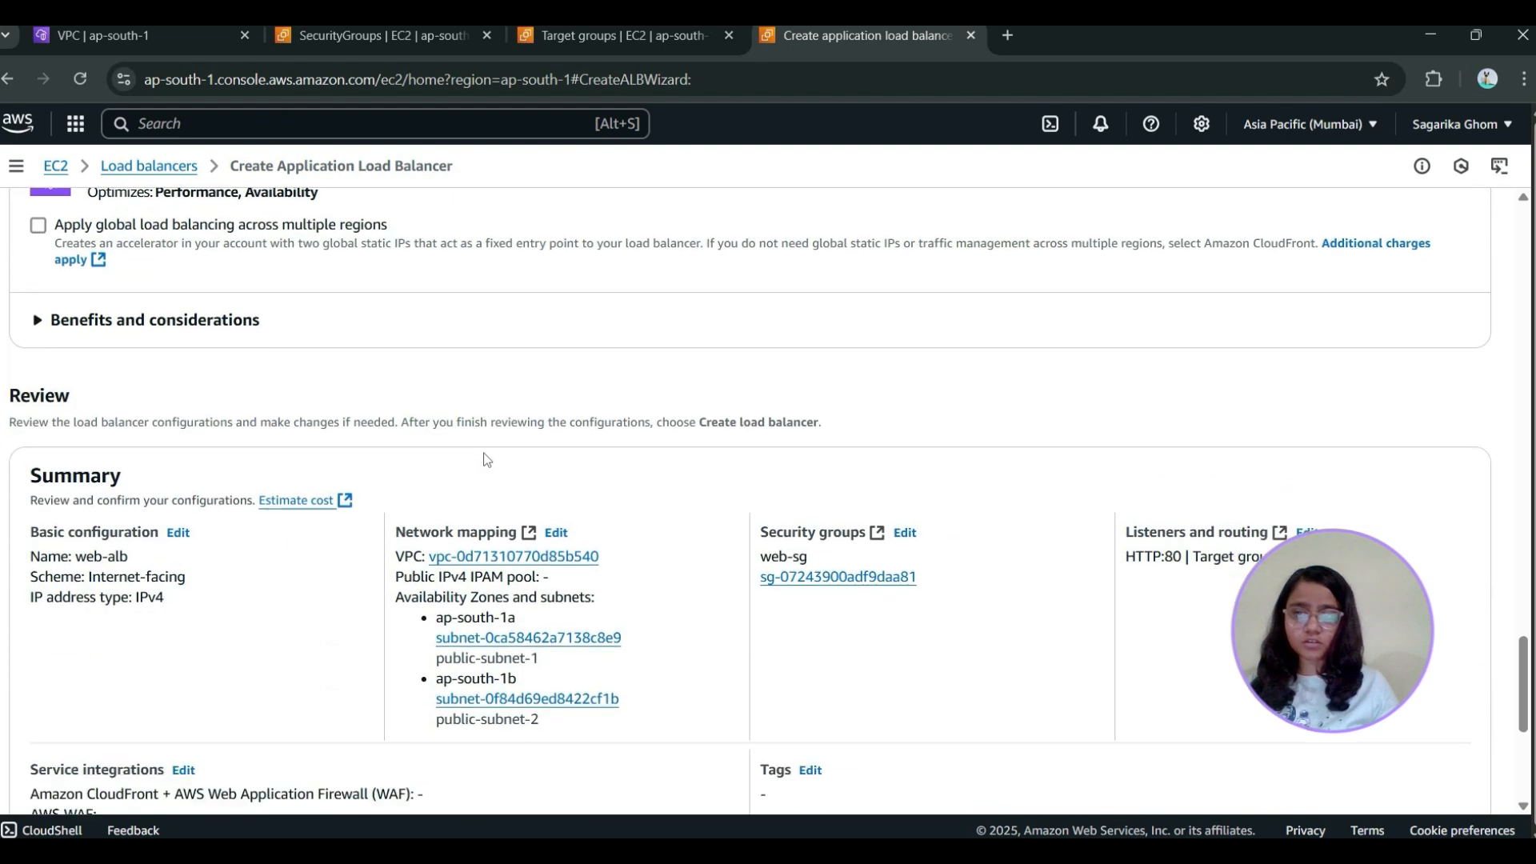
Create the web-alb load balancer, select it in the load balancers list and refresh its provisioning state
left_click(1373, 758)
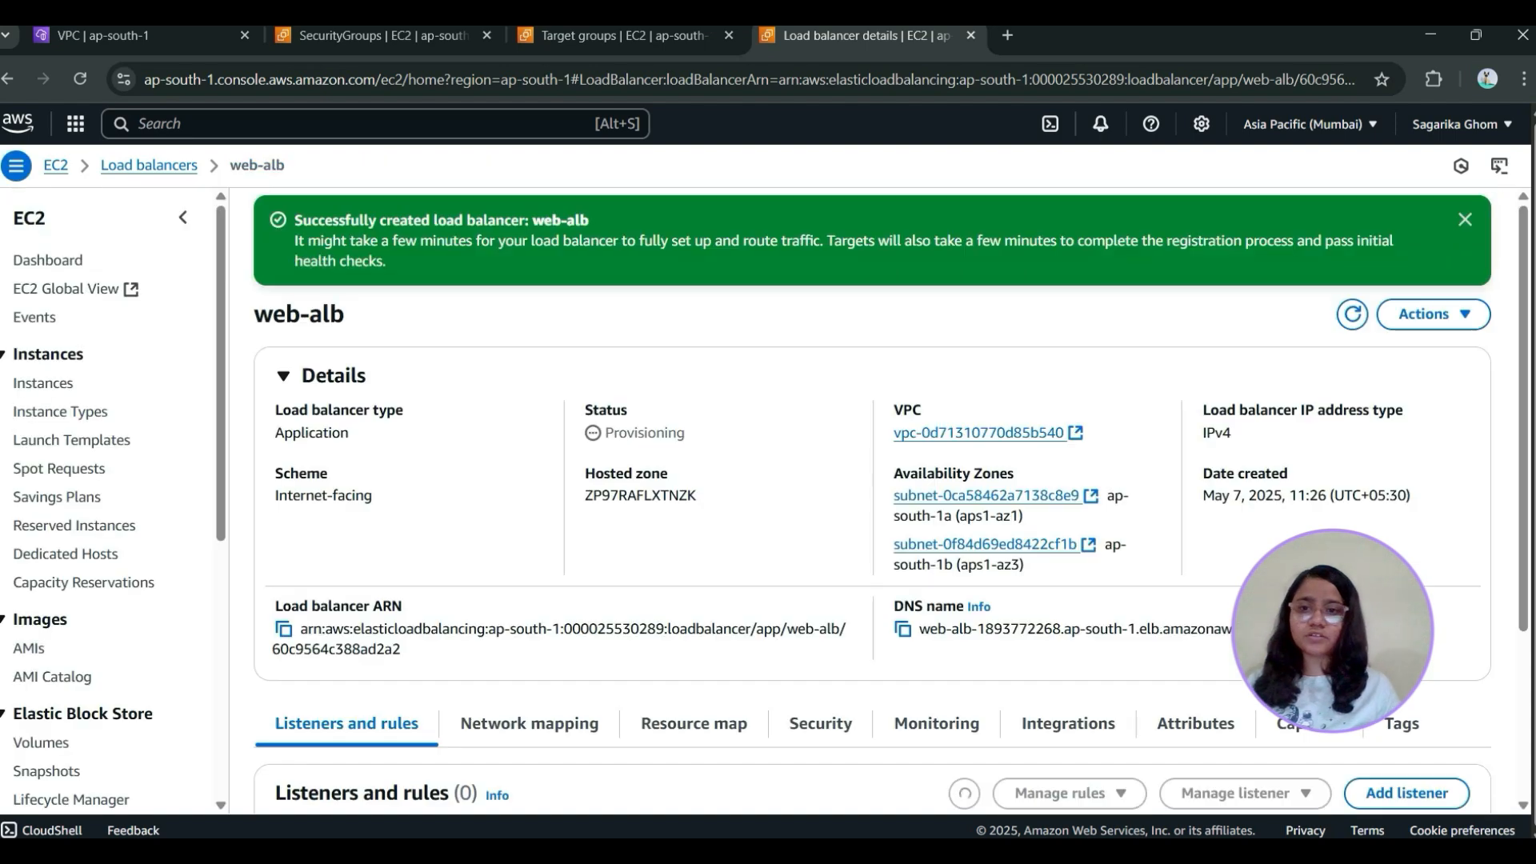
left_click(134, 166)
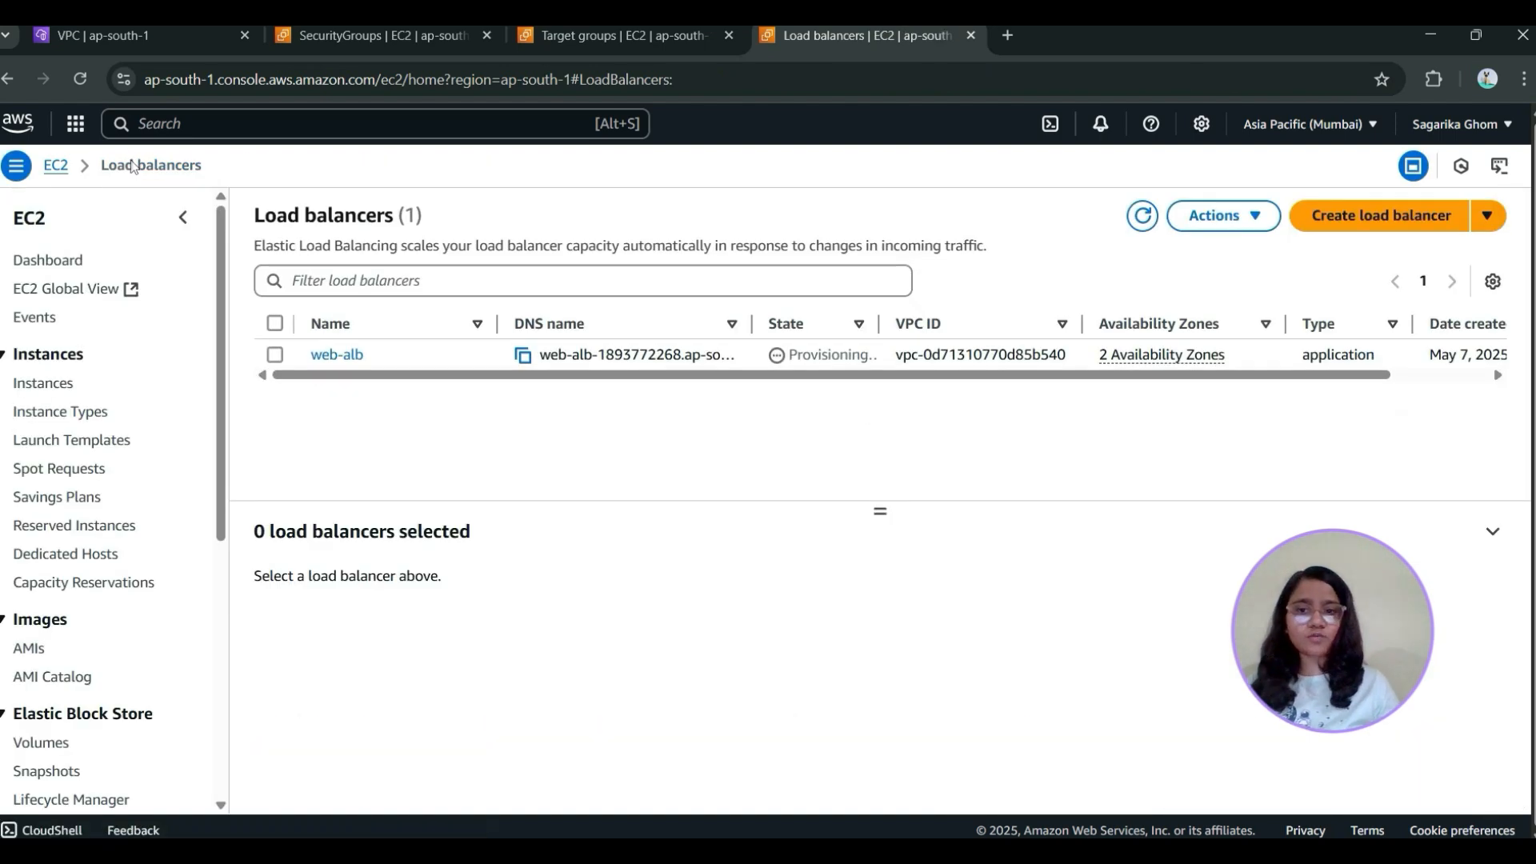
left_click(1142, 219)
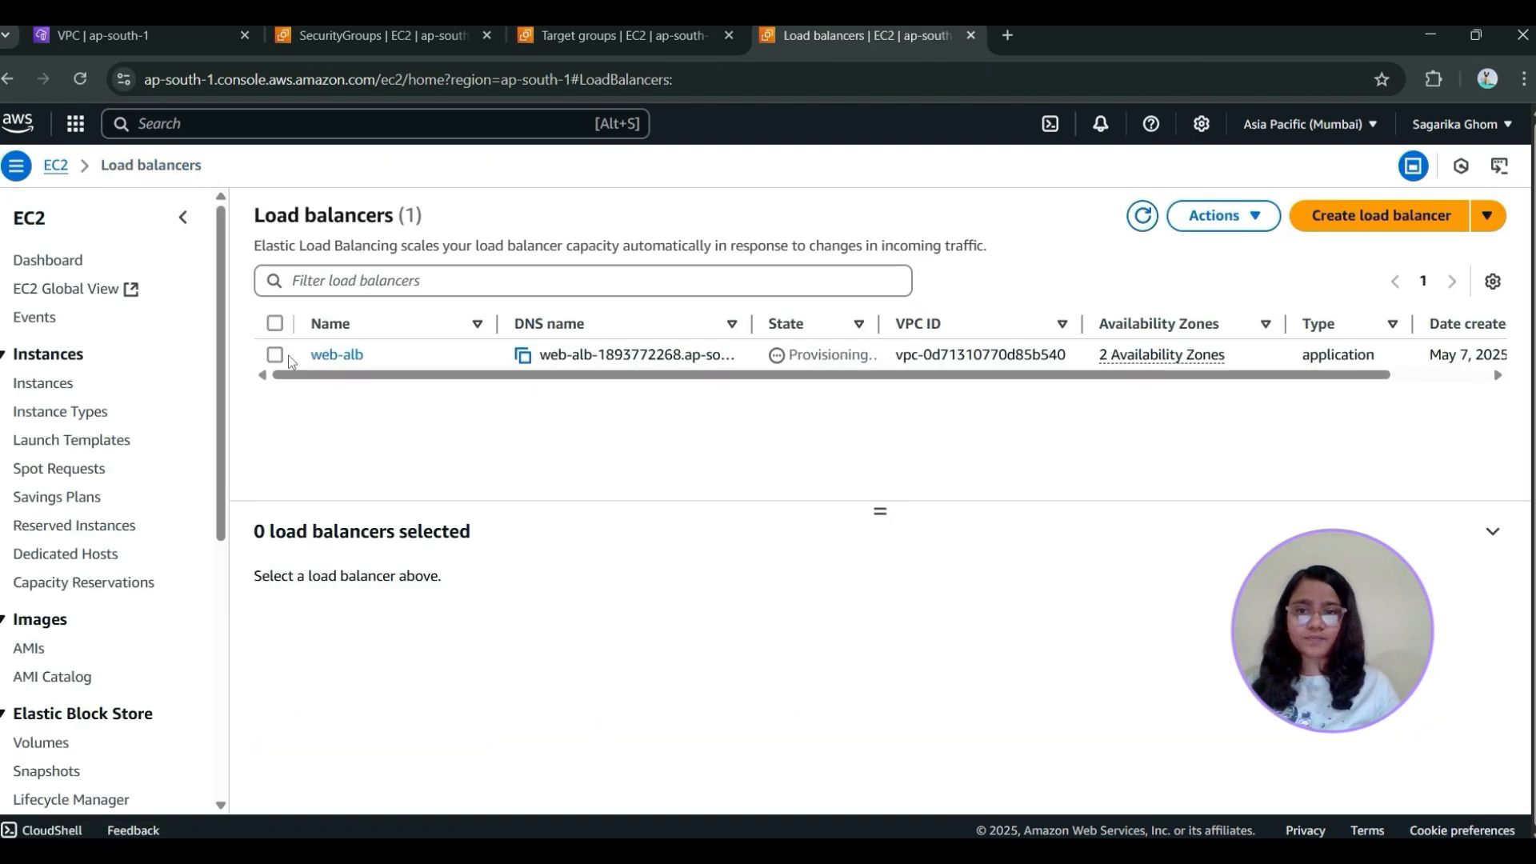
left_click(276, 355)
left_click(1144, 216)
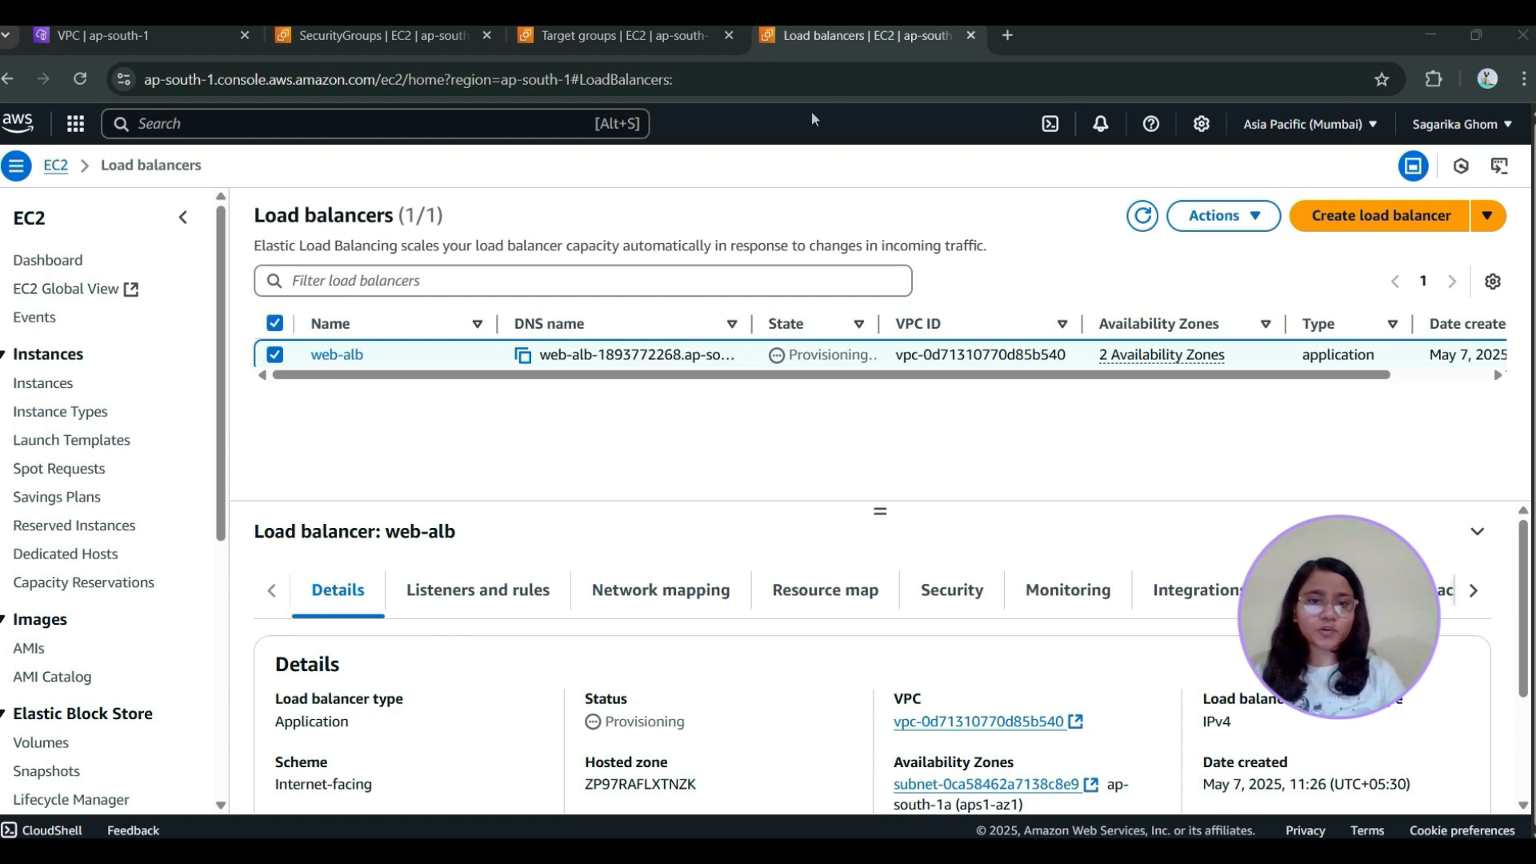
left_click(1142, 216)
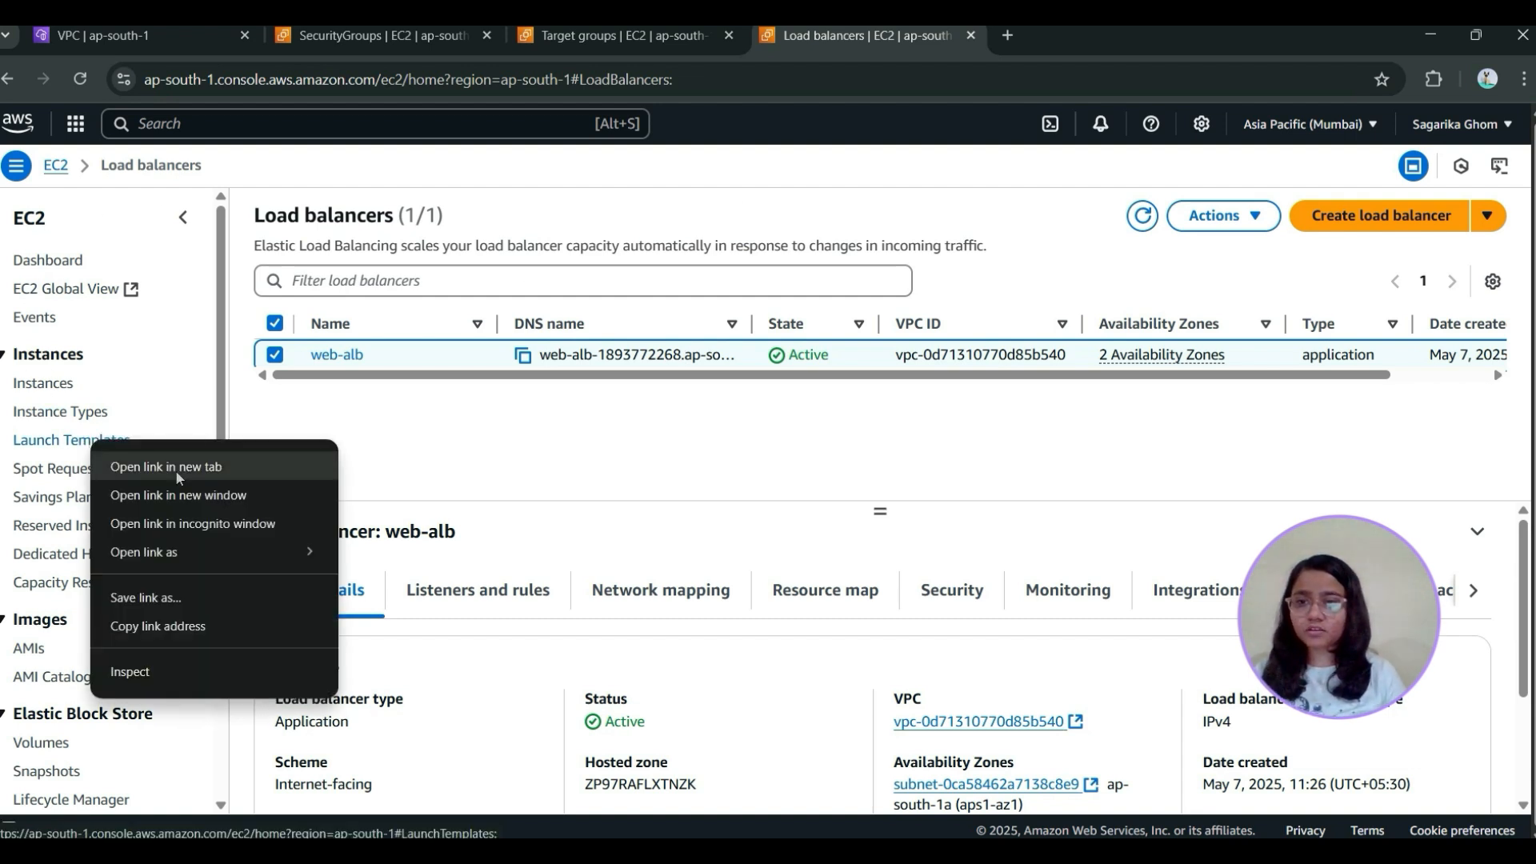
Start a new EC2 launch template in a separate browser tab and name it web-launch-template
left_click(144, 467)
left_click(1045, 42)
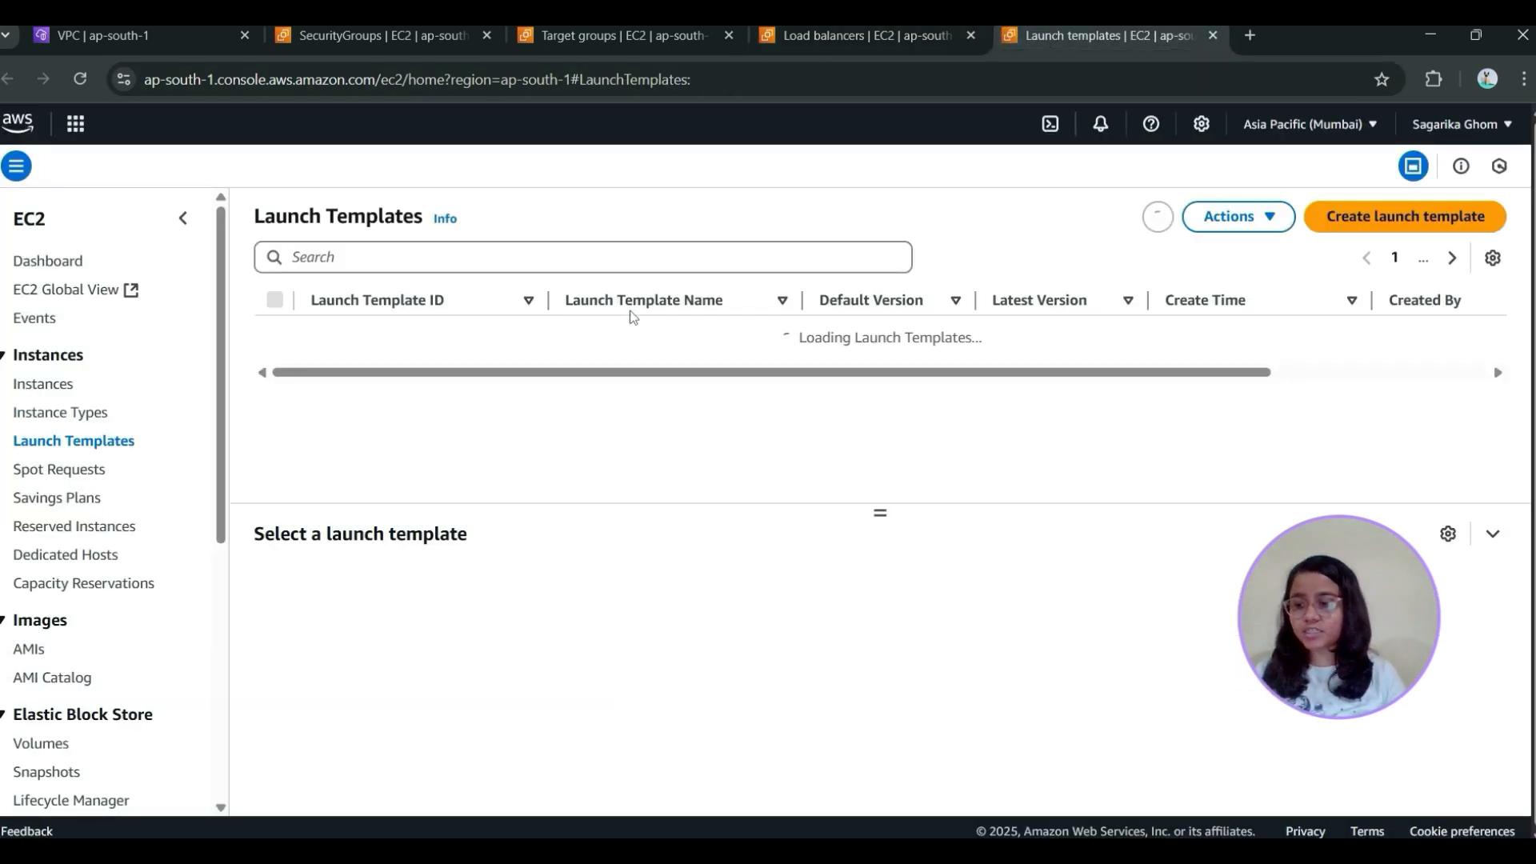
scroll(899, 443, "down", 1)
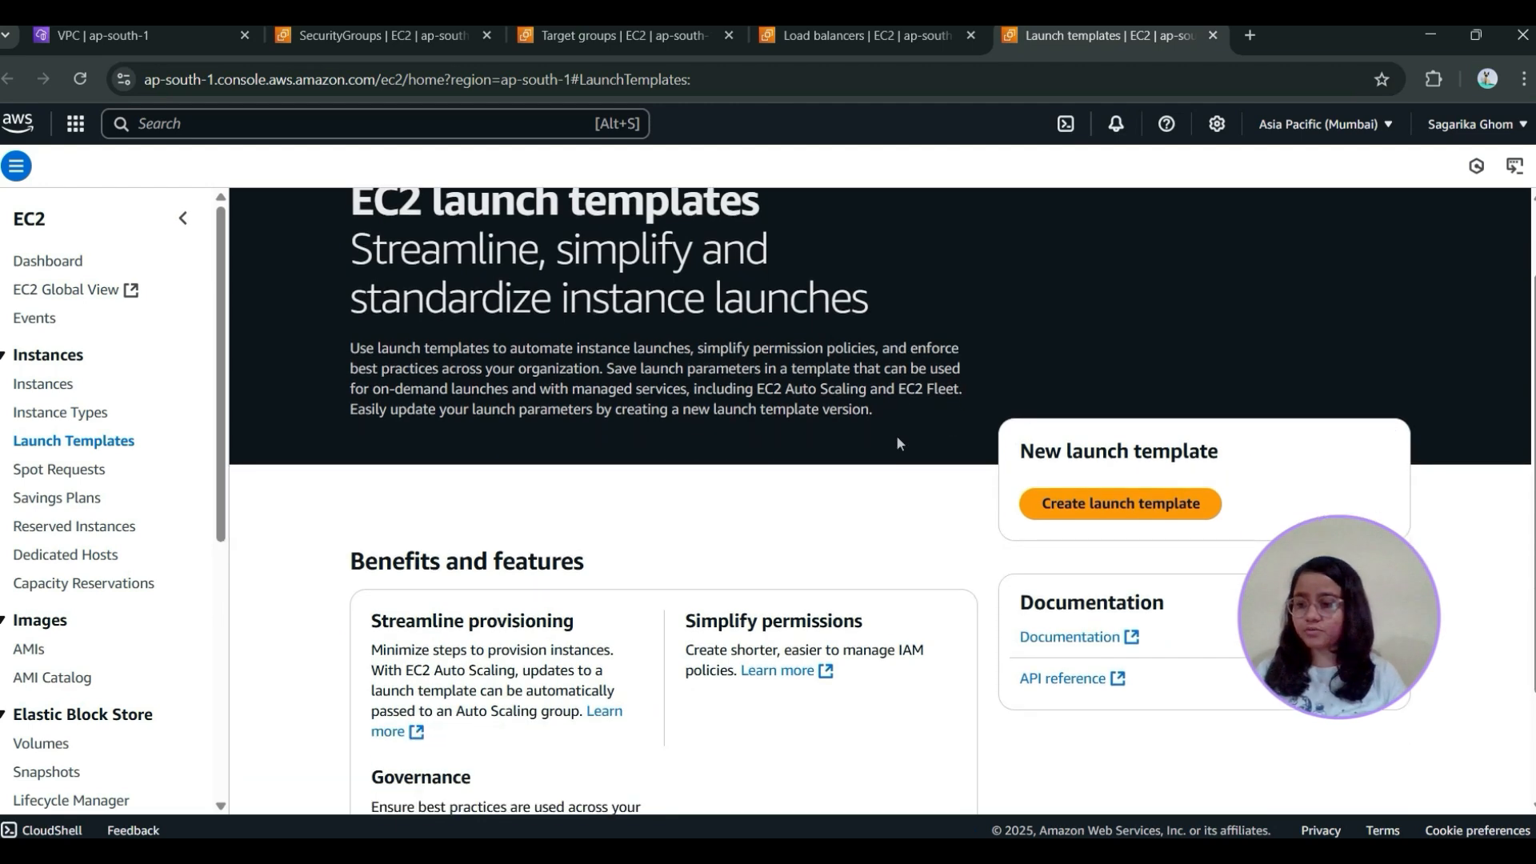
left_click(1135, 503)
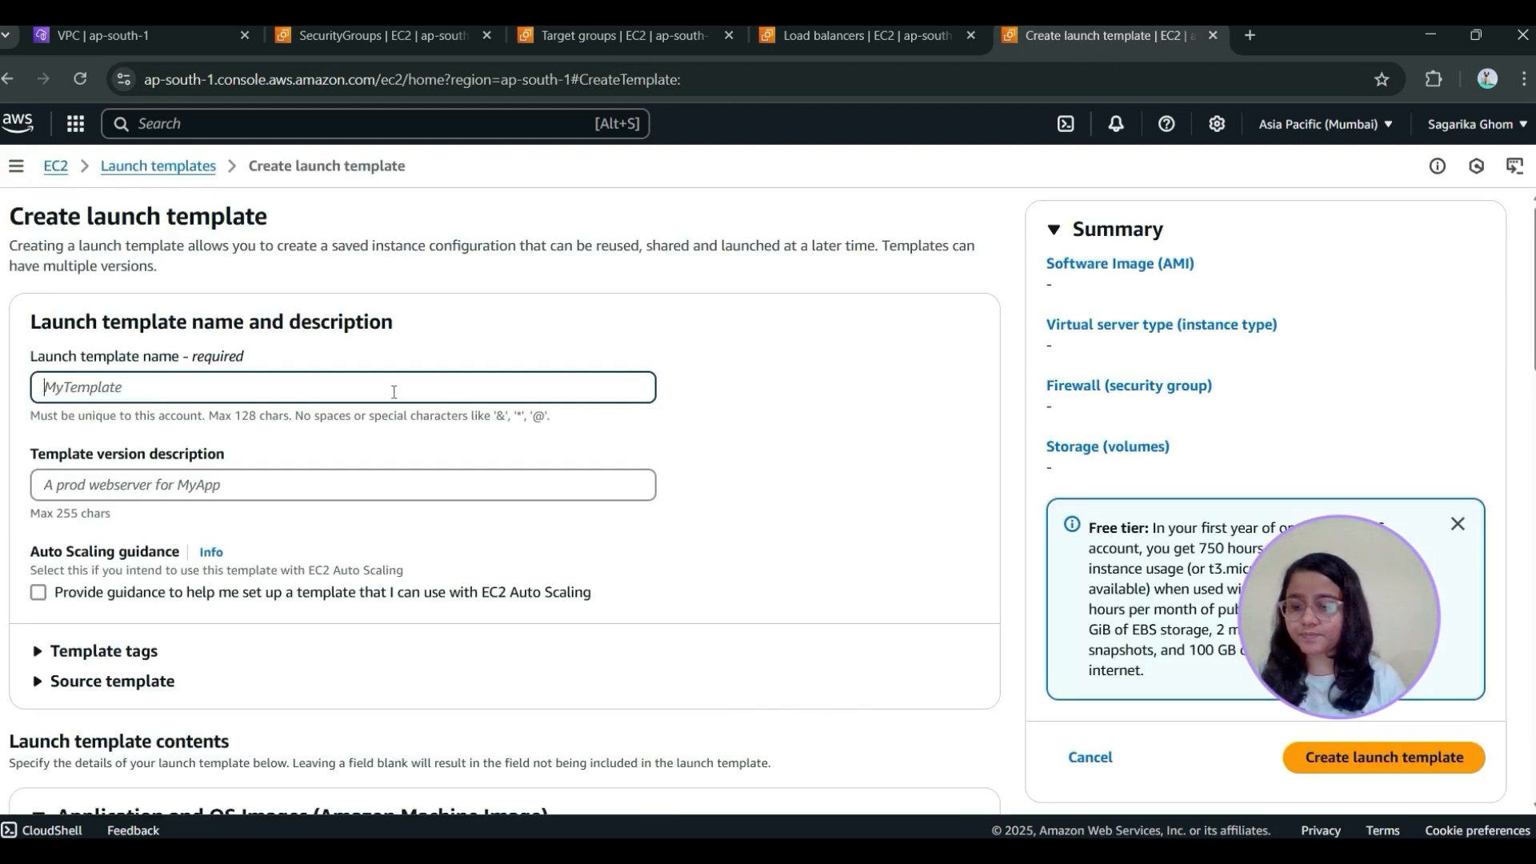
type("web-launch-template")
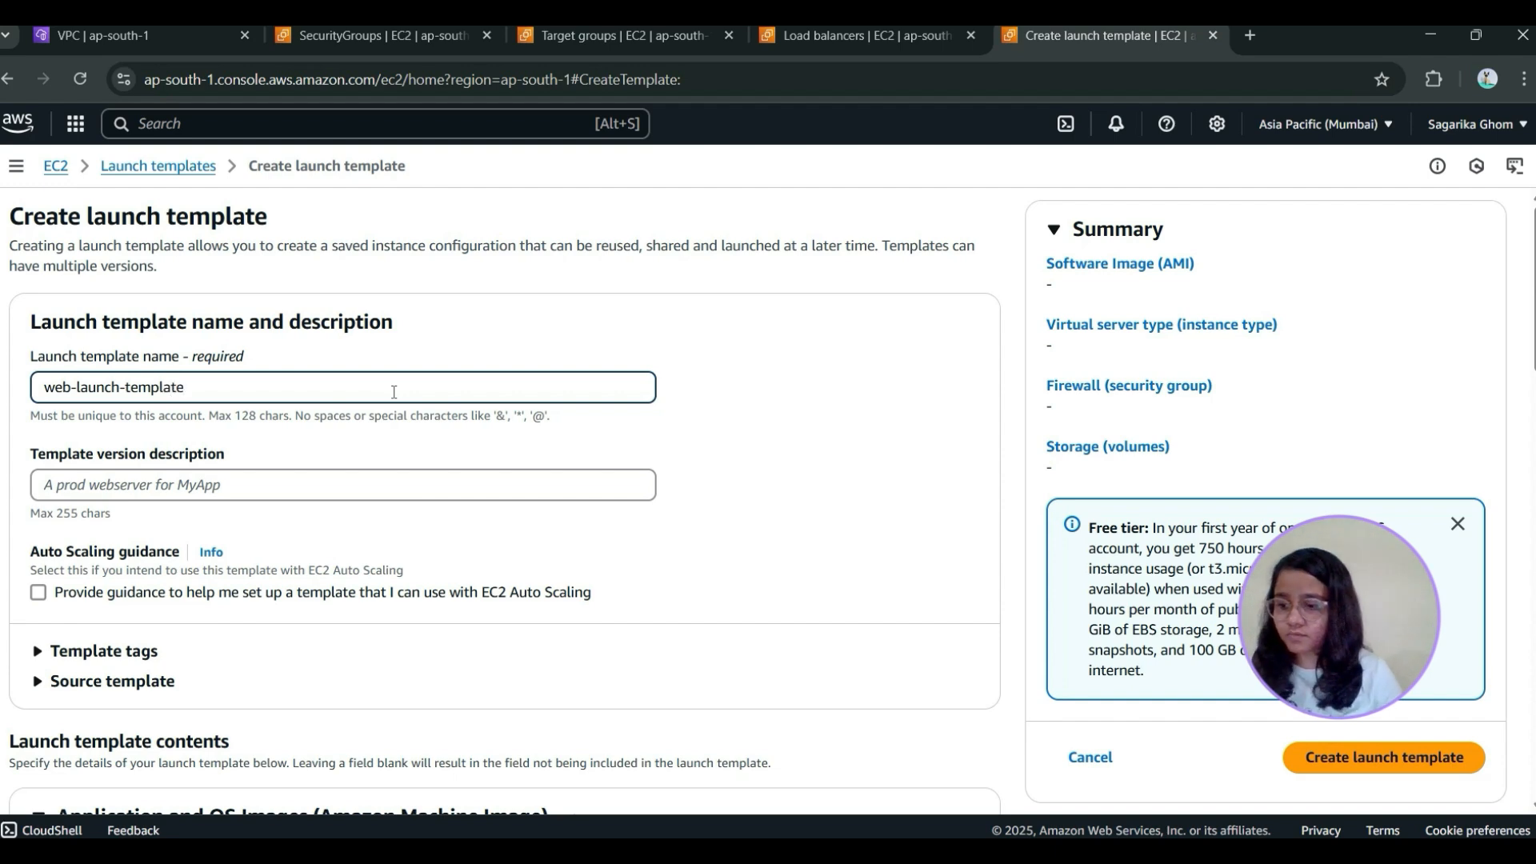
scroll(664, 182, "down", 3)
left_click(281, 281)
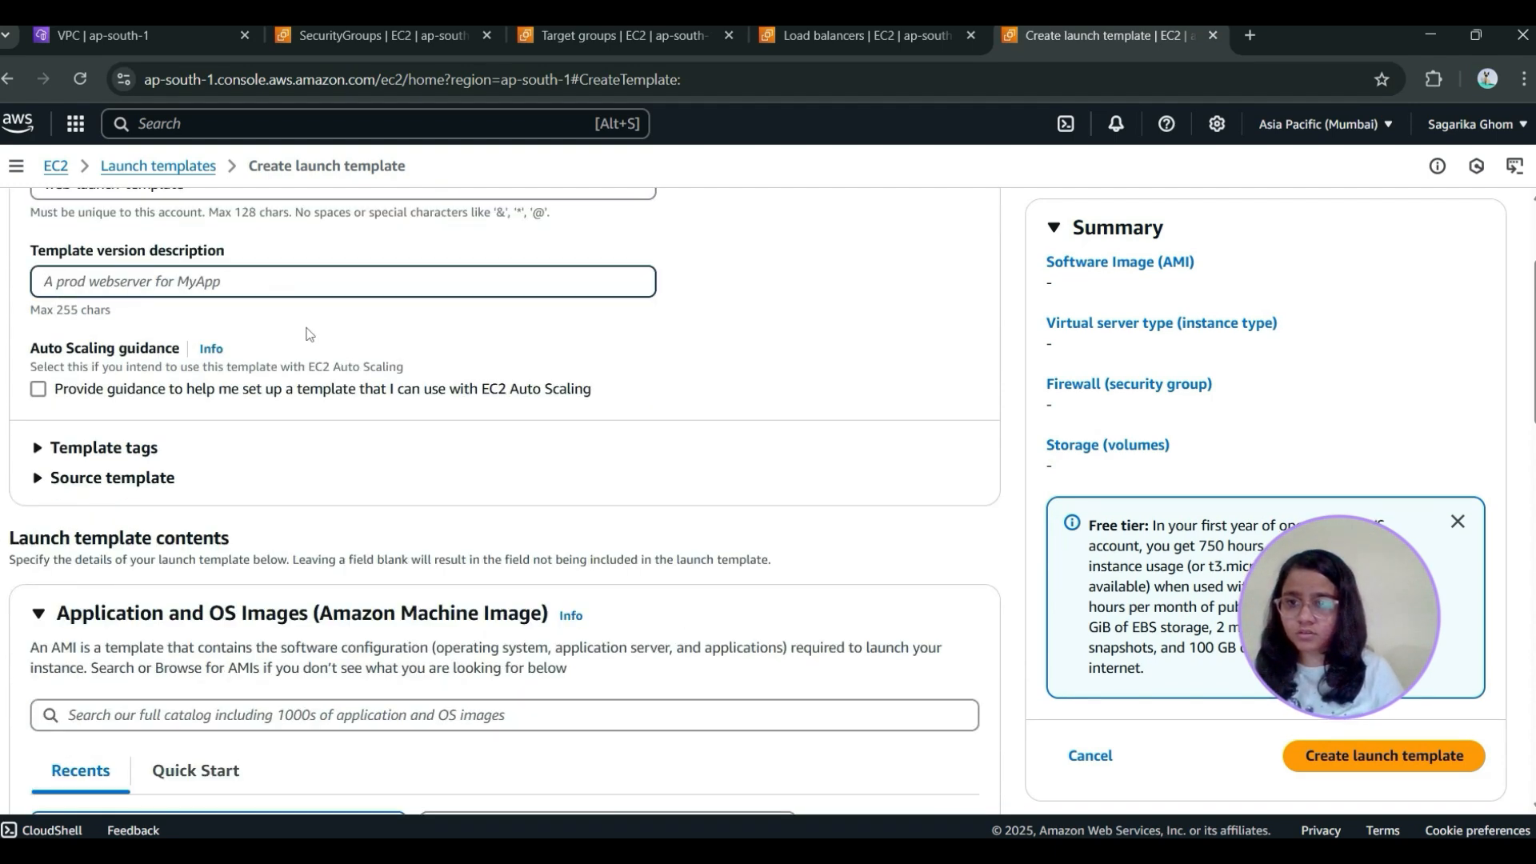
scroll(309, 334, "down", 10)
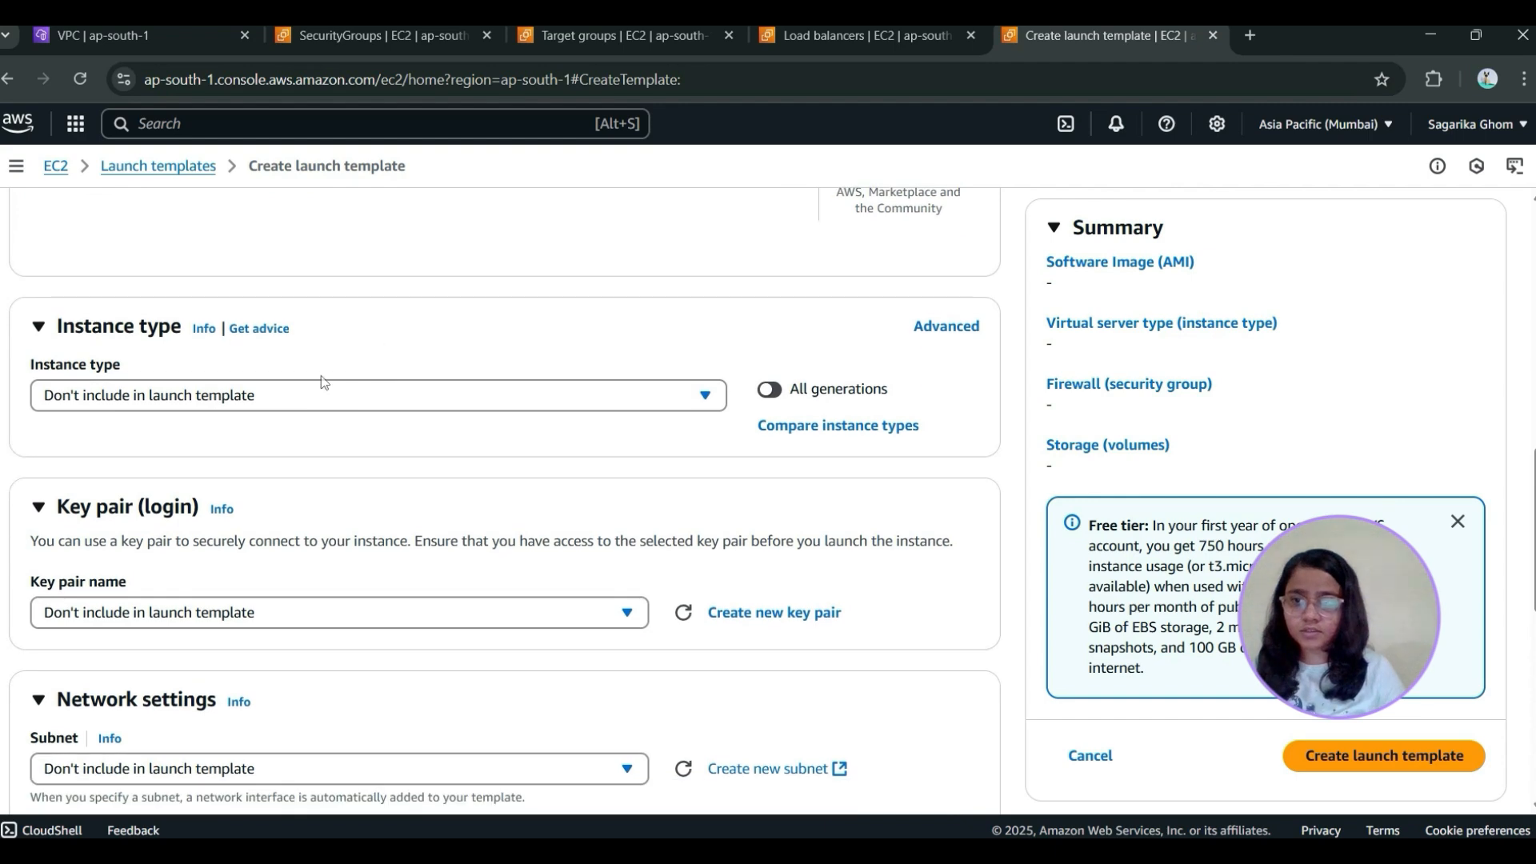
left_click(323, 397)
scroll(262, 475, "up", 10)
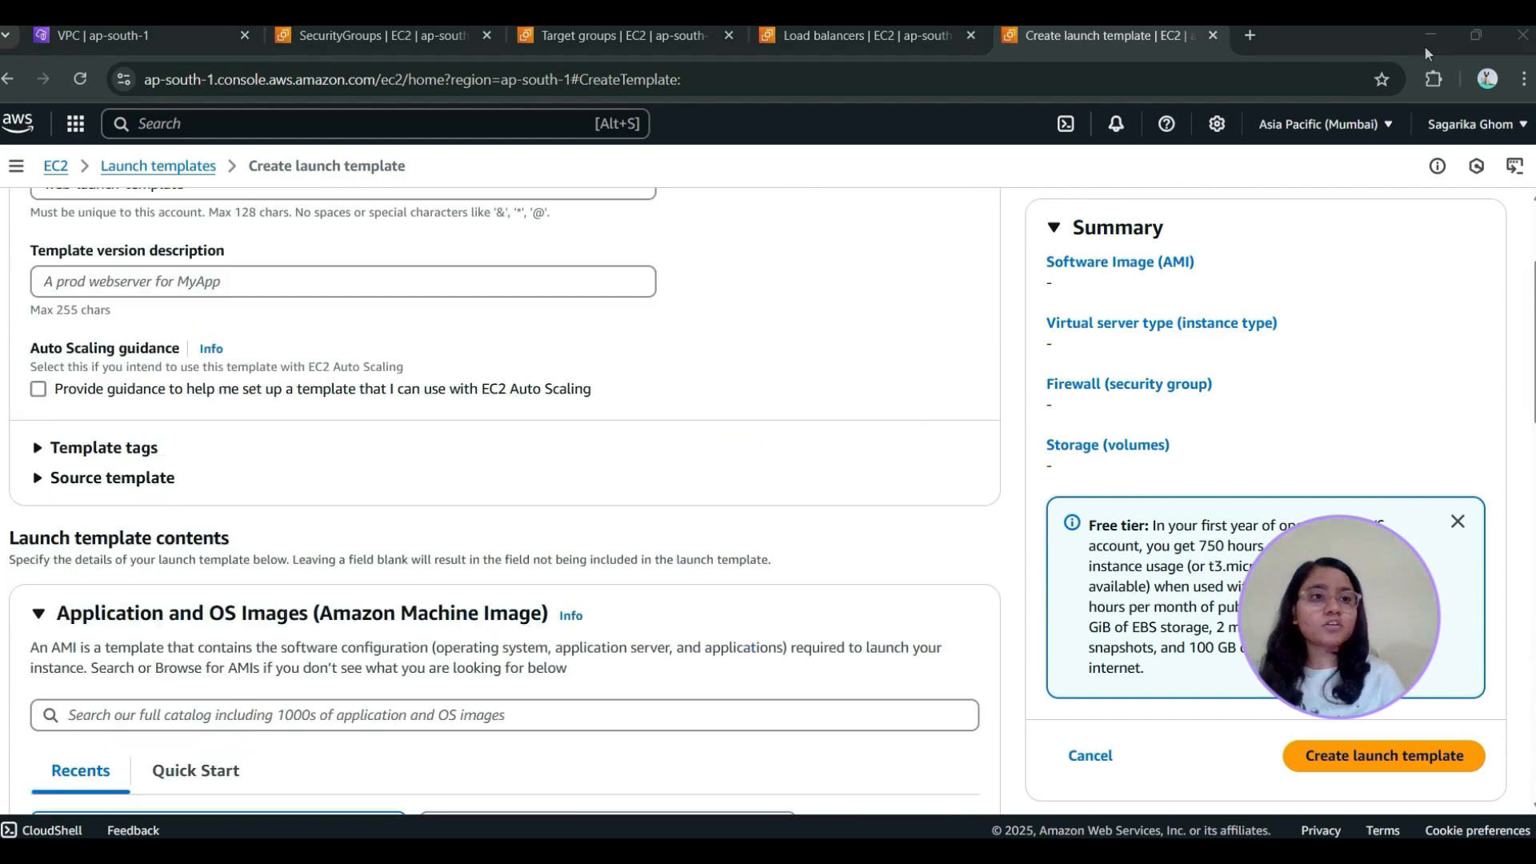
Set the template's image to the quick-start Amazon Linux 2 AMI (HVM) - Kernel 5.10, SSD Volume Type
scroll(262, 475, "down", 4)
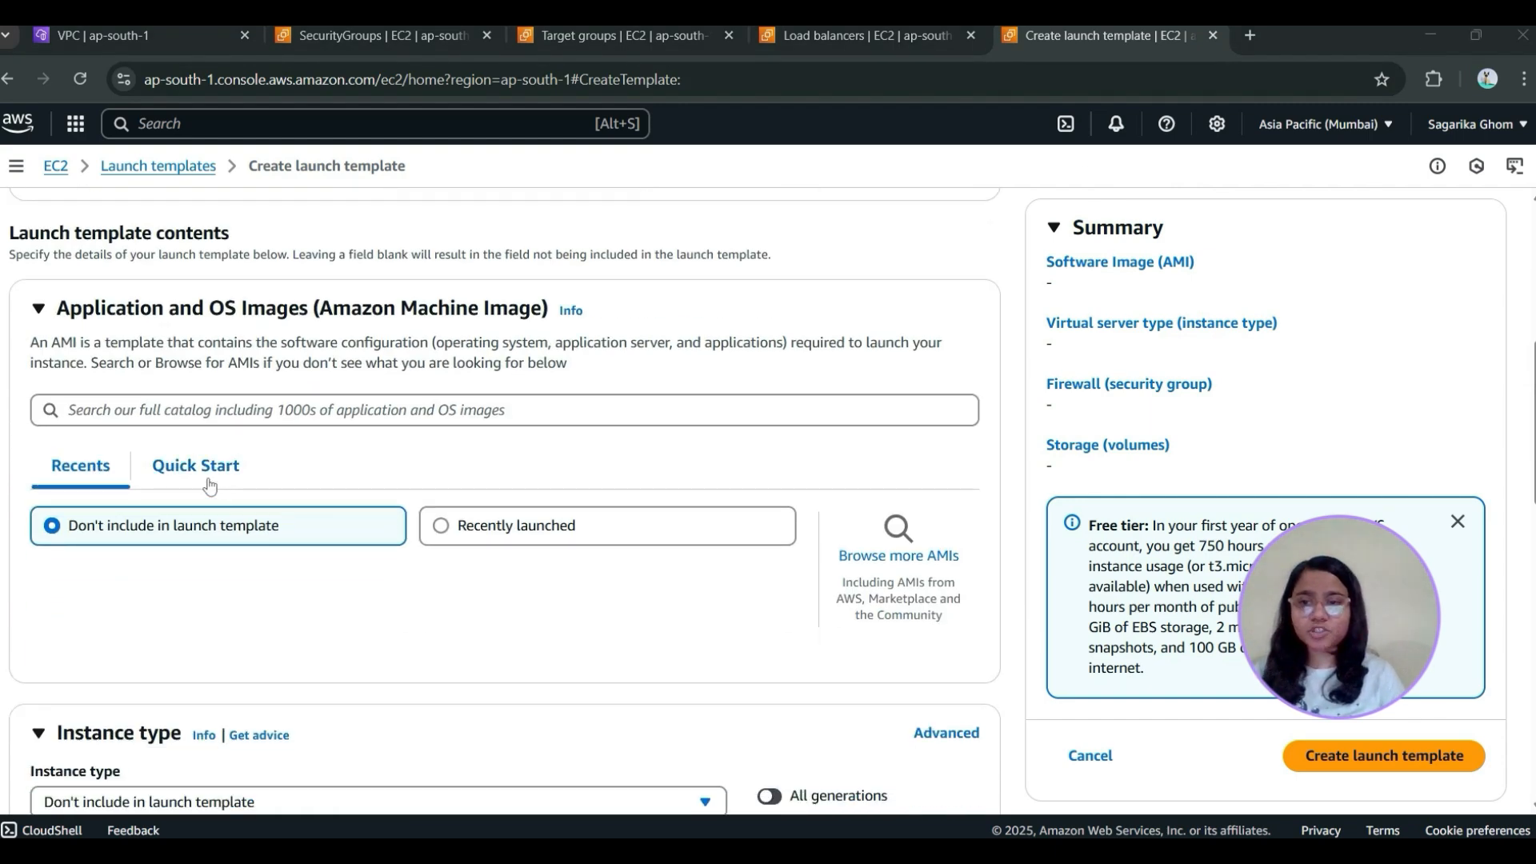
left_click(198, 470)
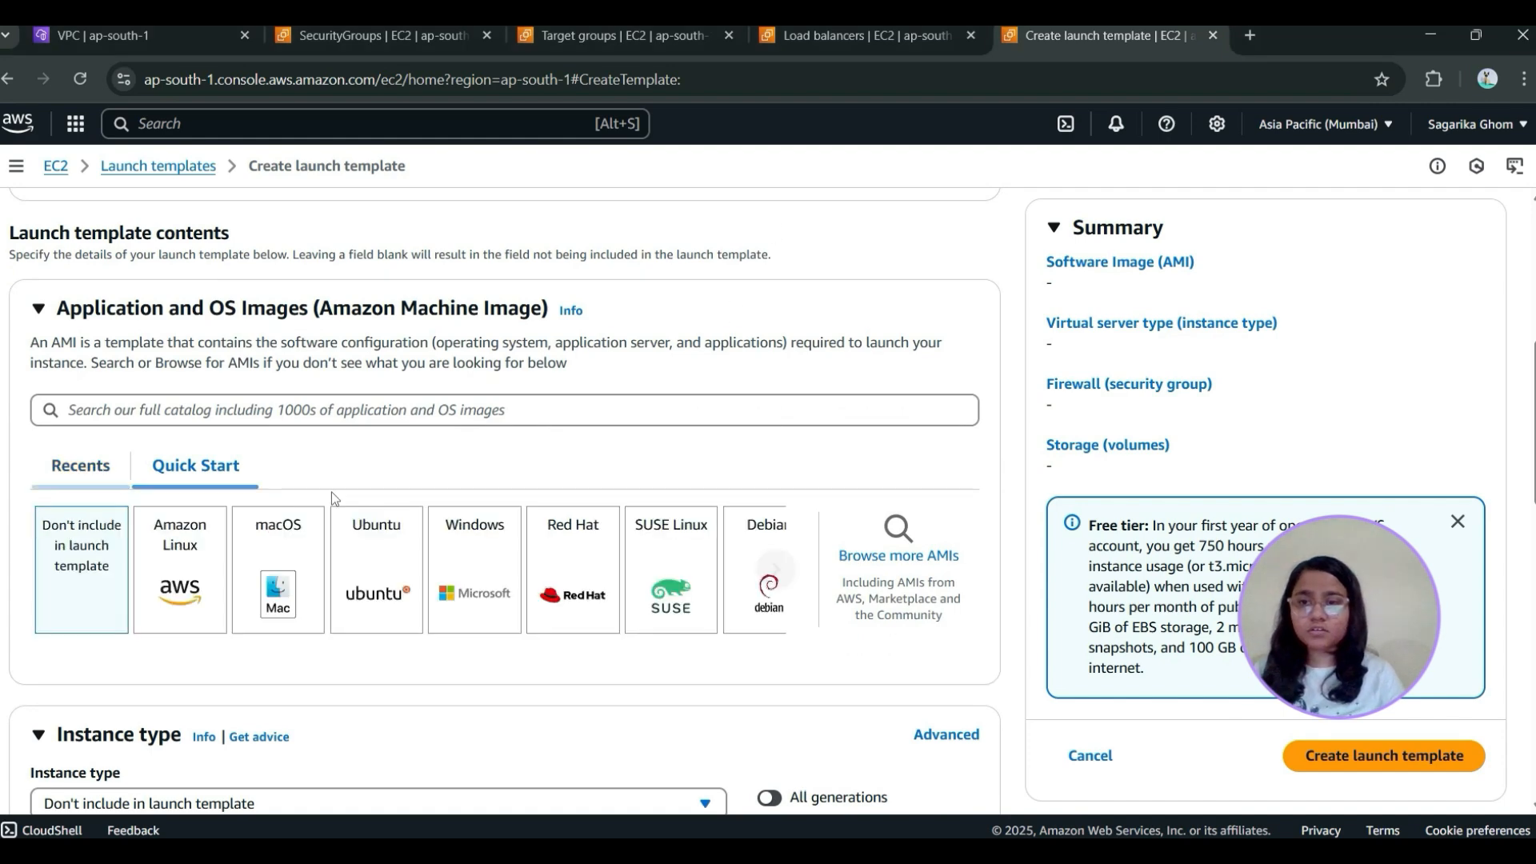
left_click(193, 567)
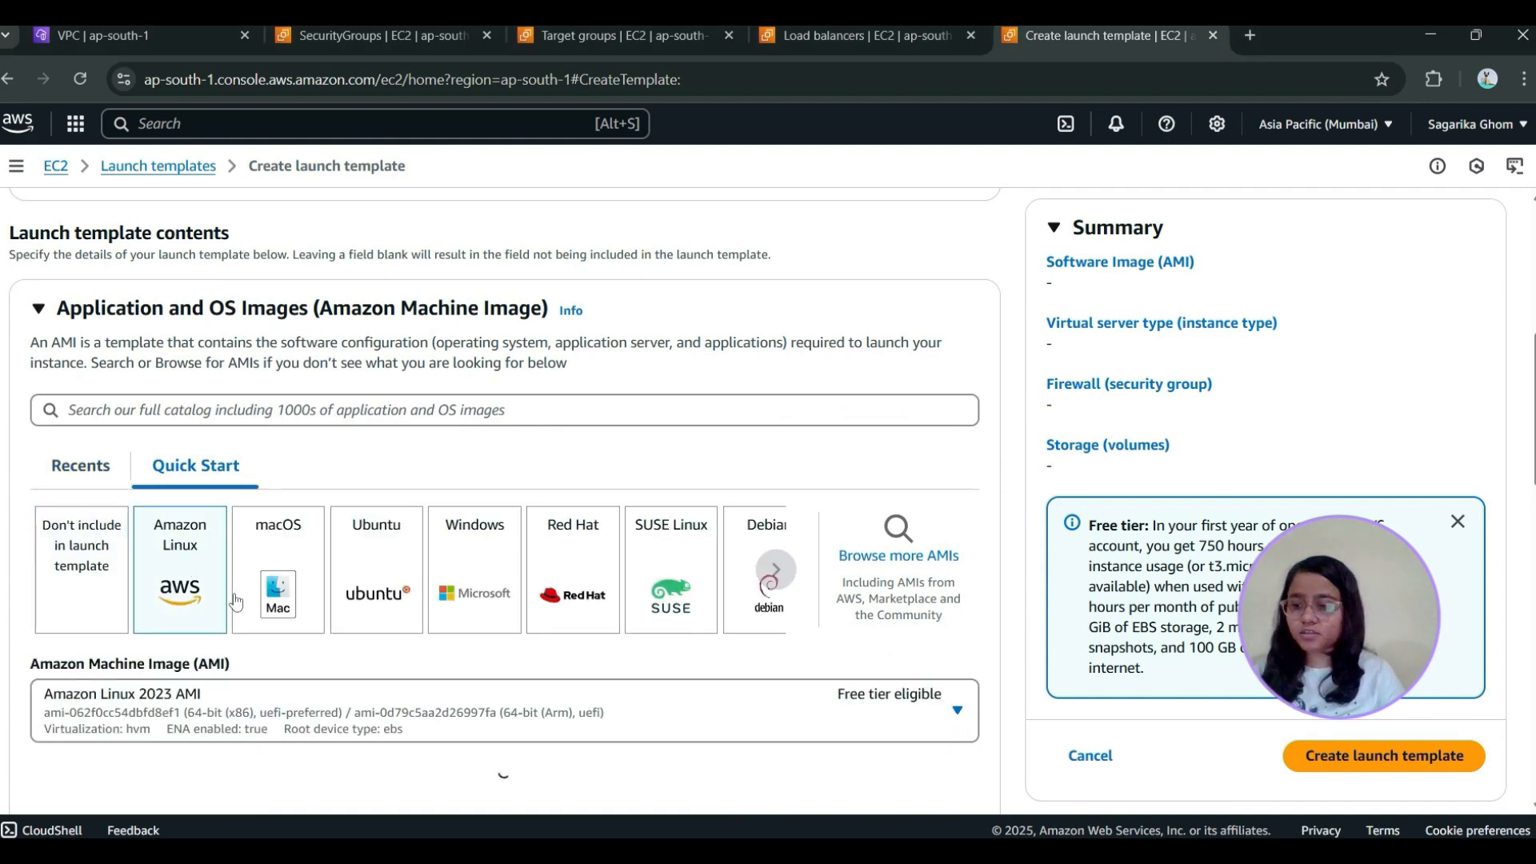
left_click(344, 707)
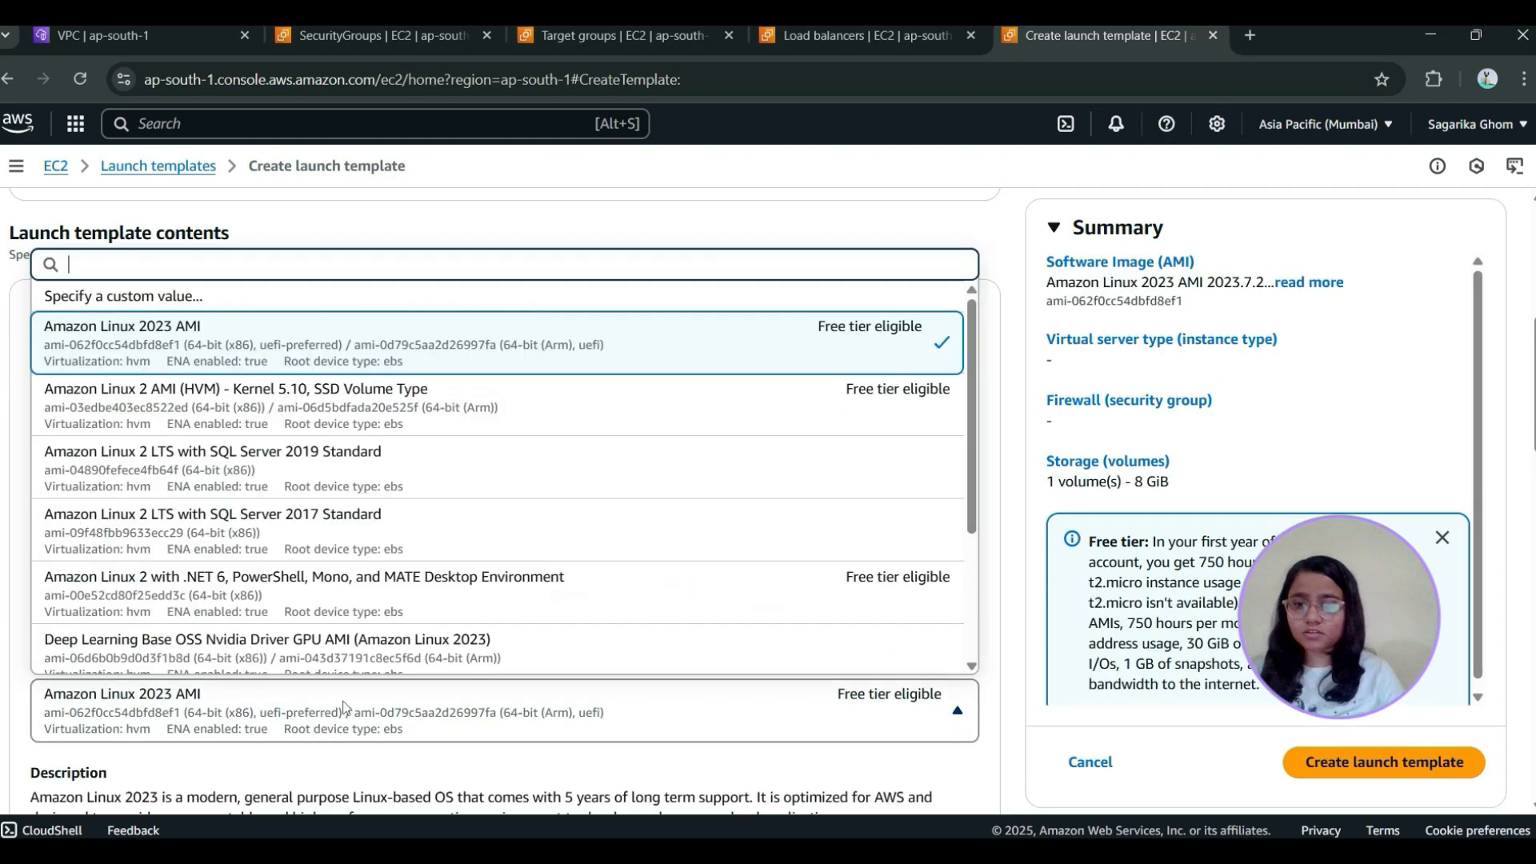
left_click(228, 409)
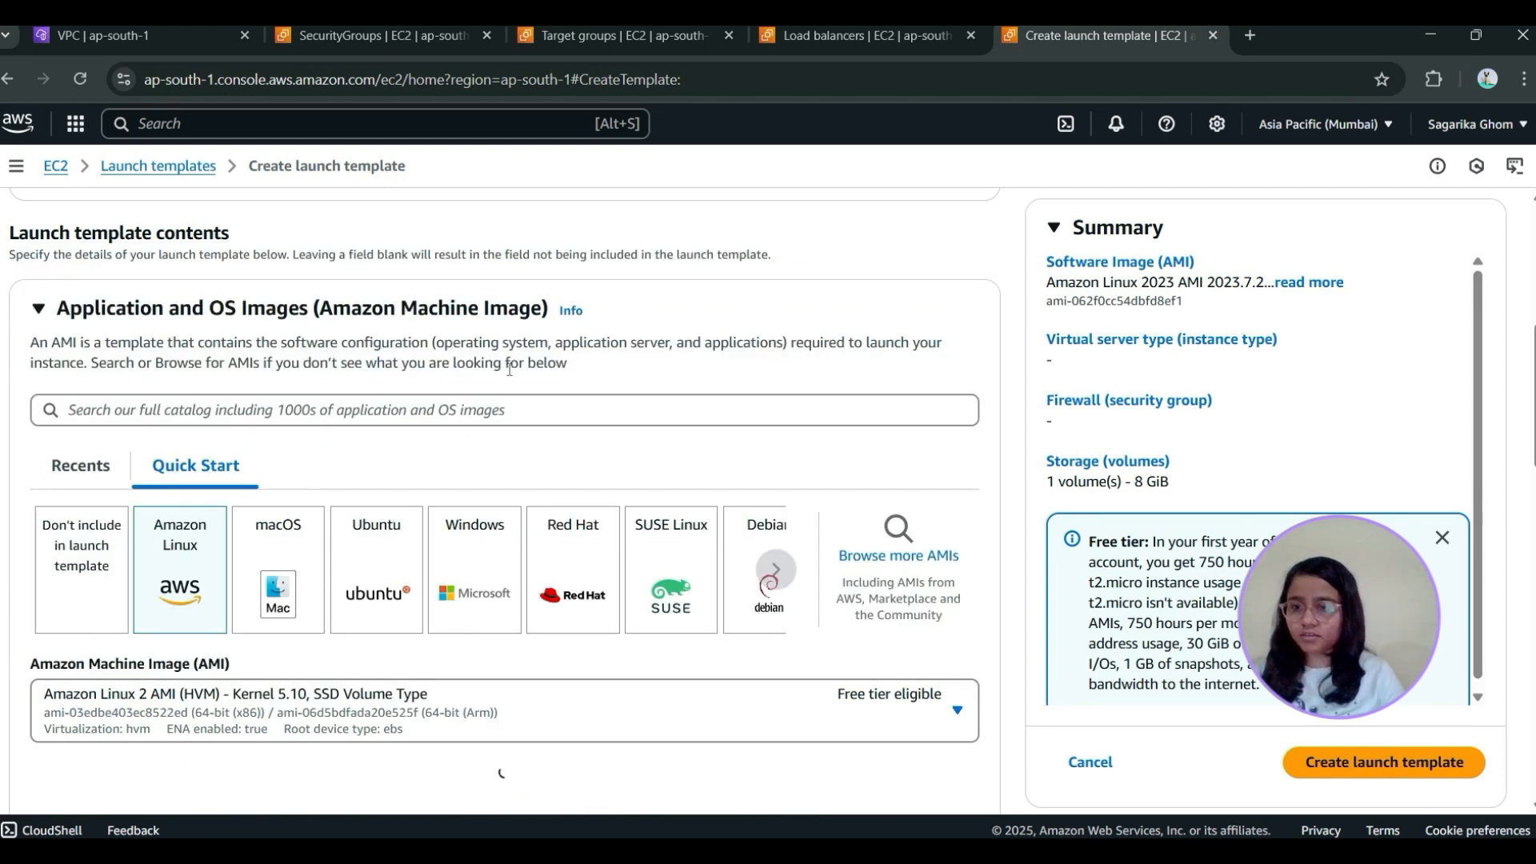
Set the launch template's instance type to t2.micro and check the image and instance settings
scroll(510, 369, "down", 5)
left_click(191, 529)
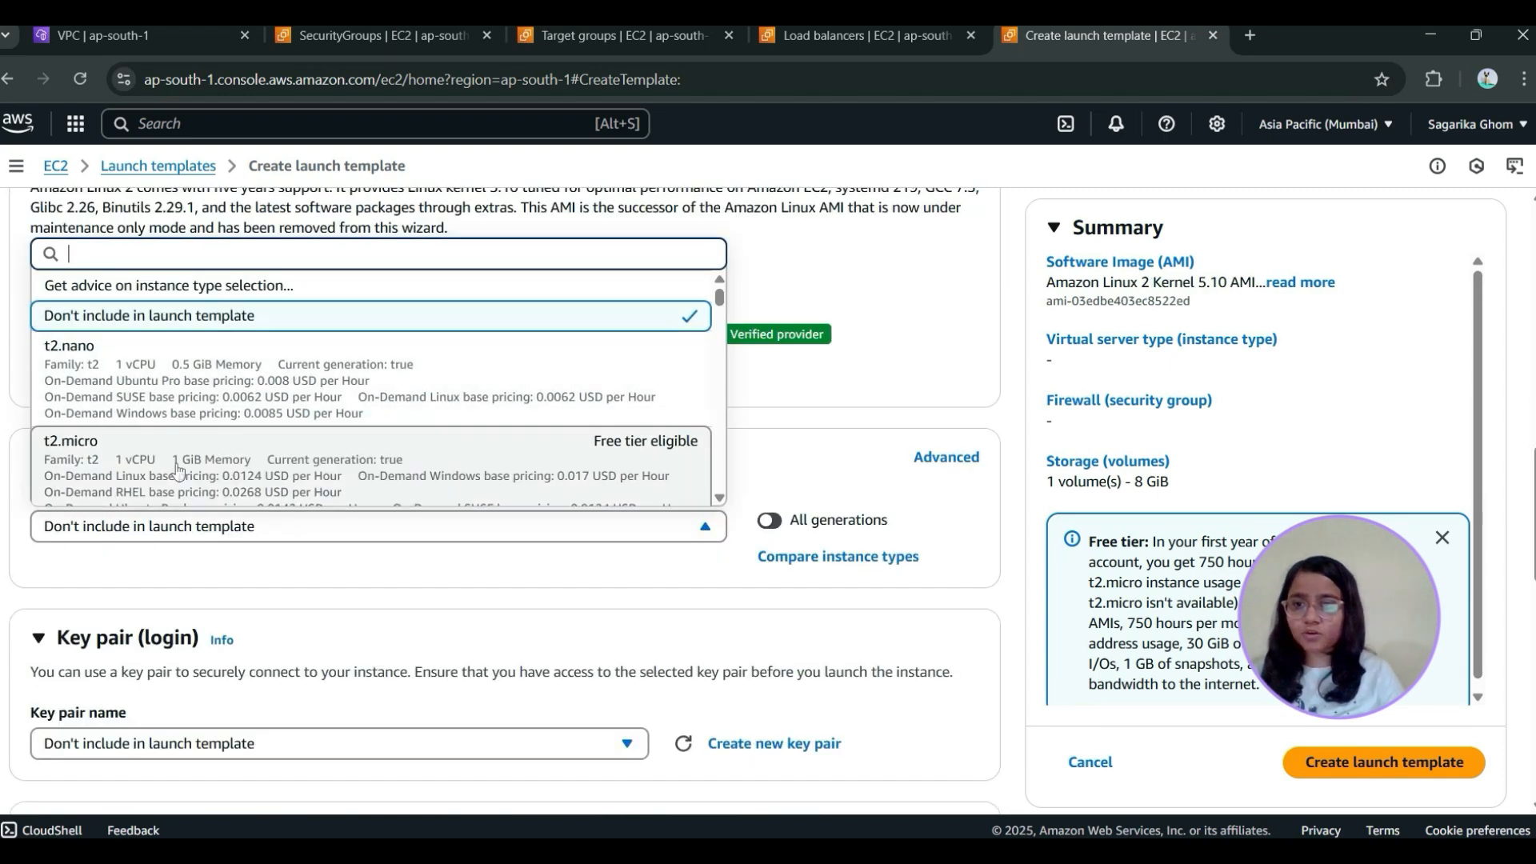
left_click(178, 471)
scroll(541, 554, "down", 2)
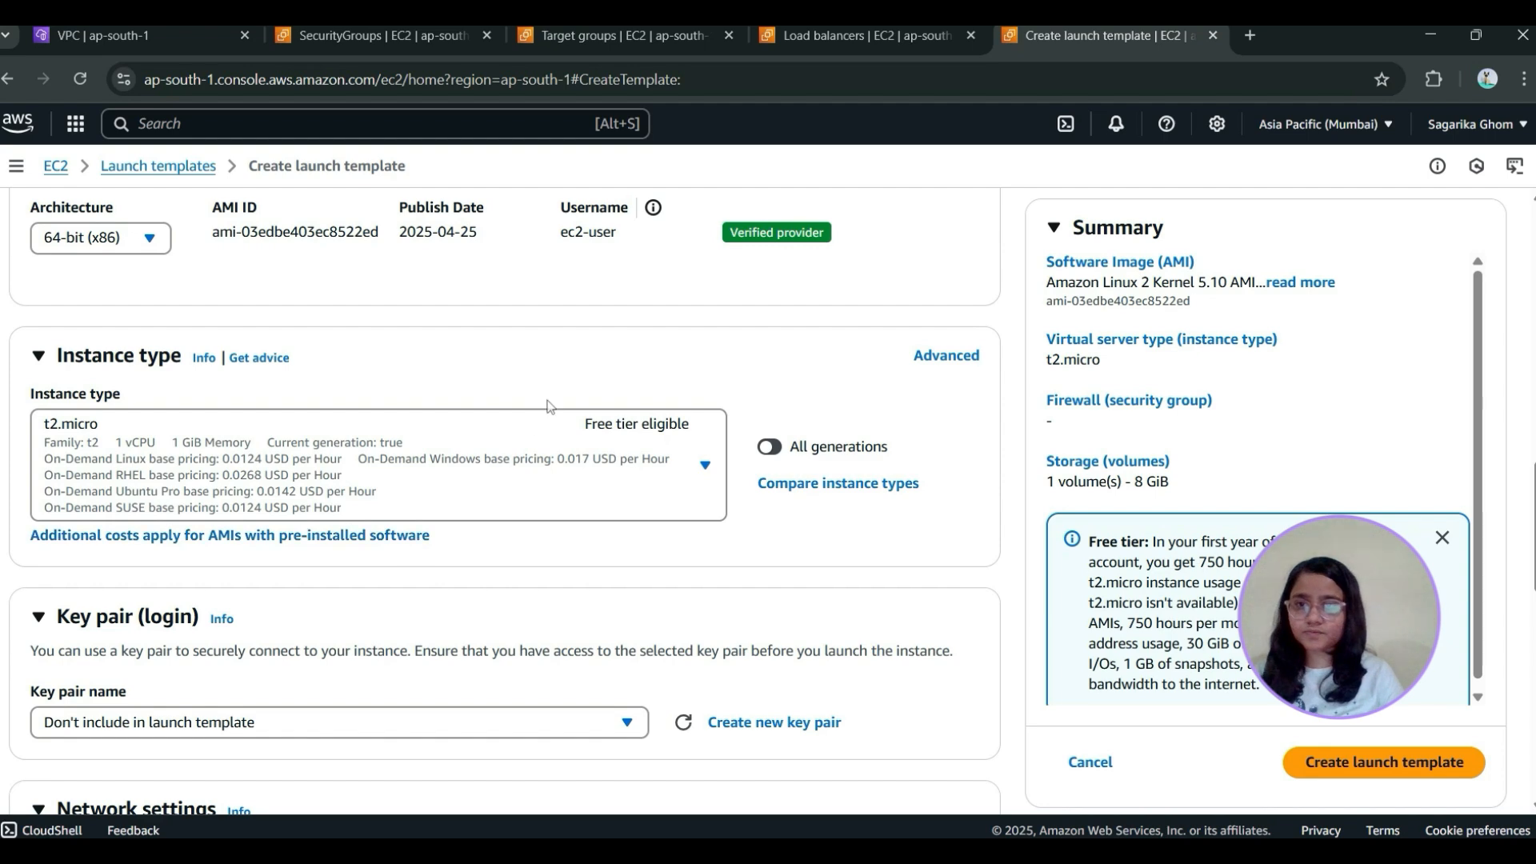
scroll(549, 407, "up", 5)
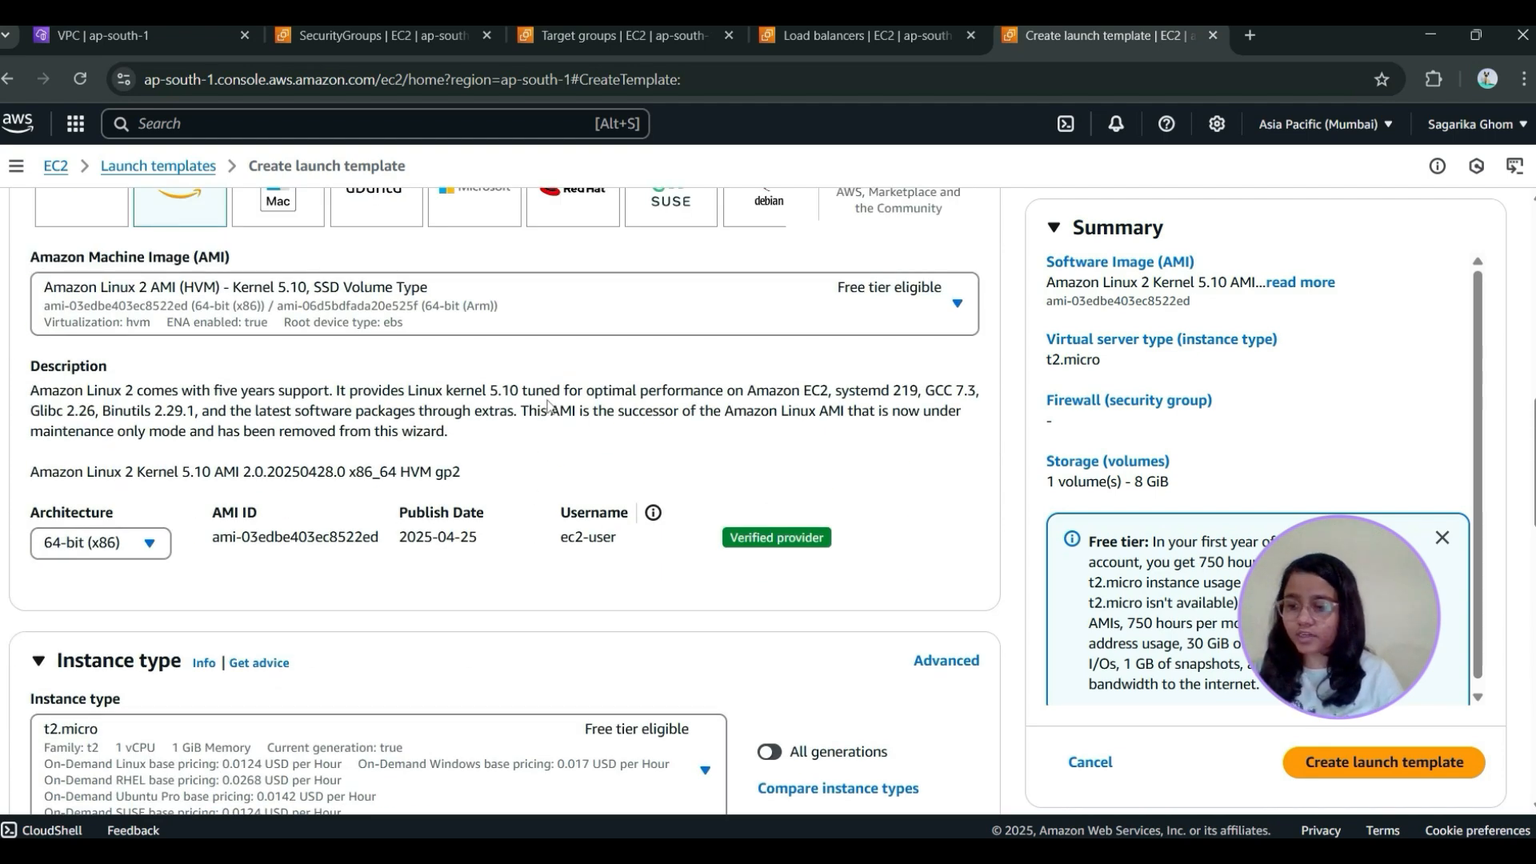
Assign the account owner's existing personal RSA key pair to the launch template
scroll(549, 407, "down", 6)
left_click(364, 520)
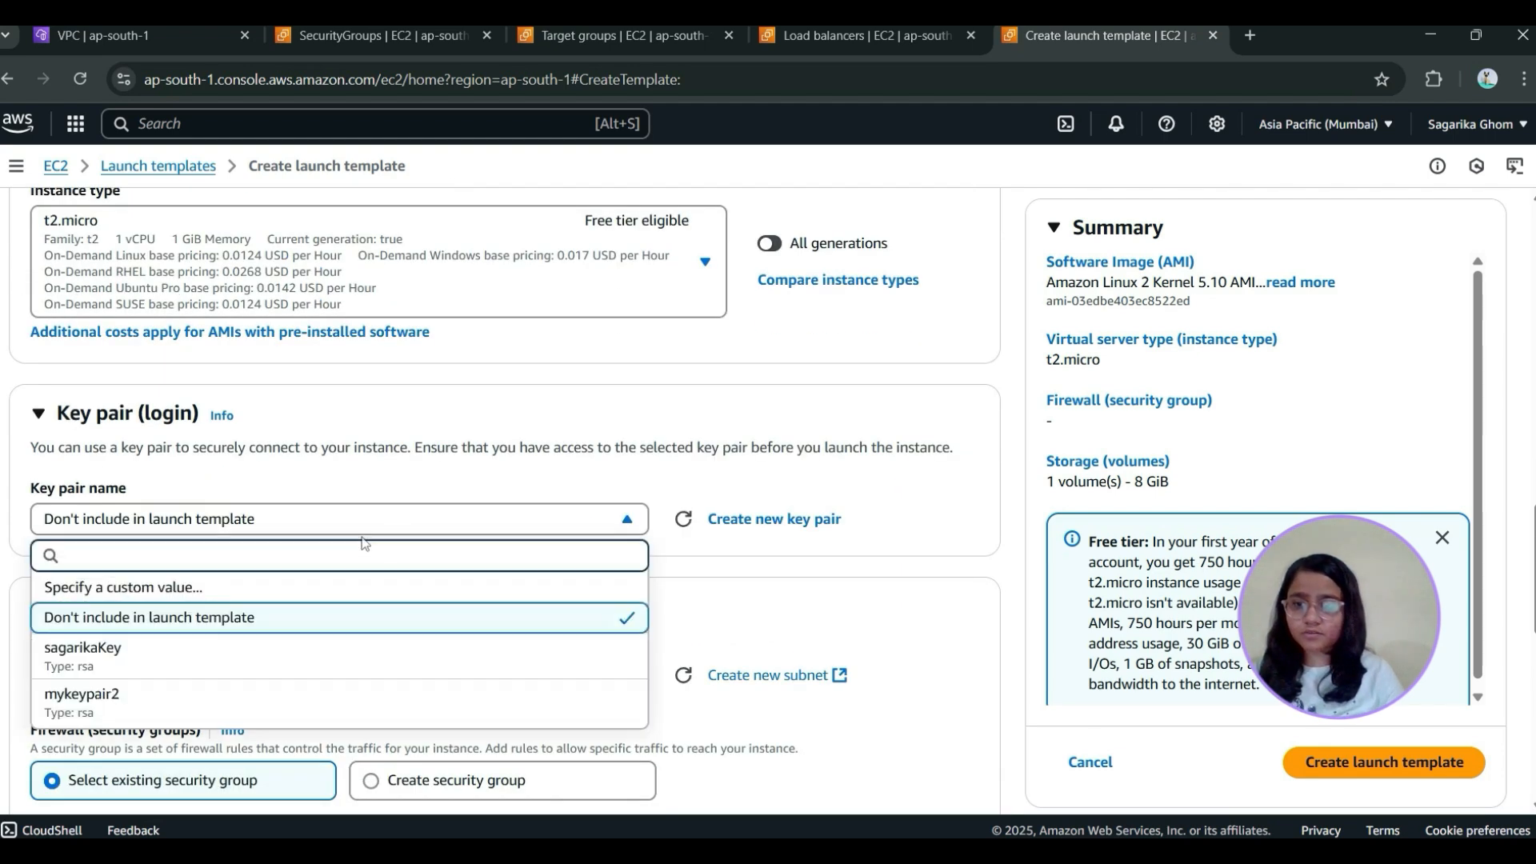
left_click(257, 662)
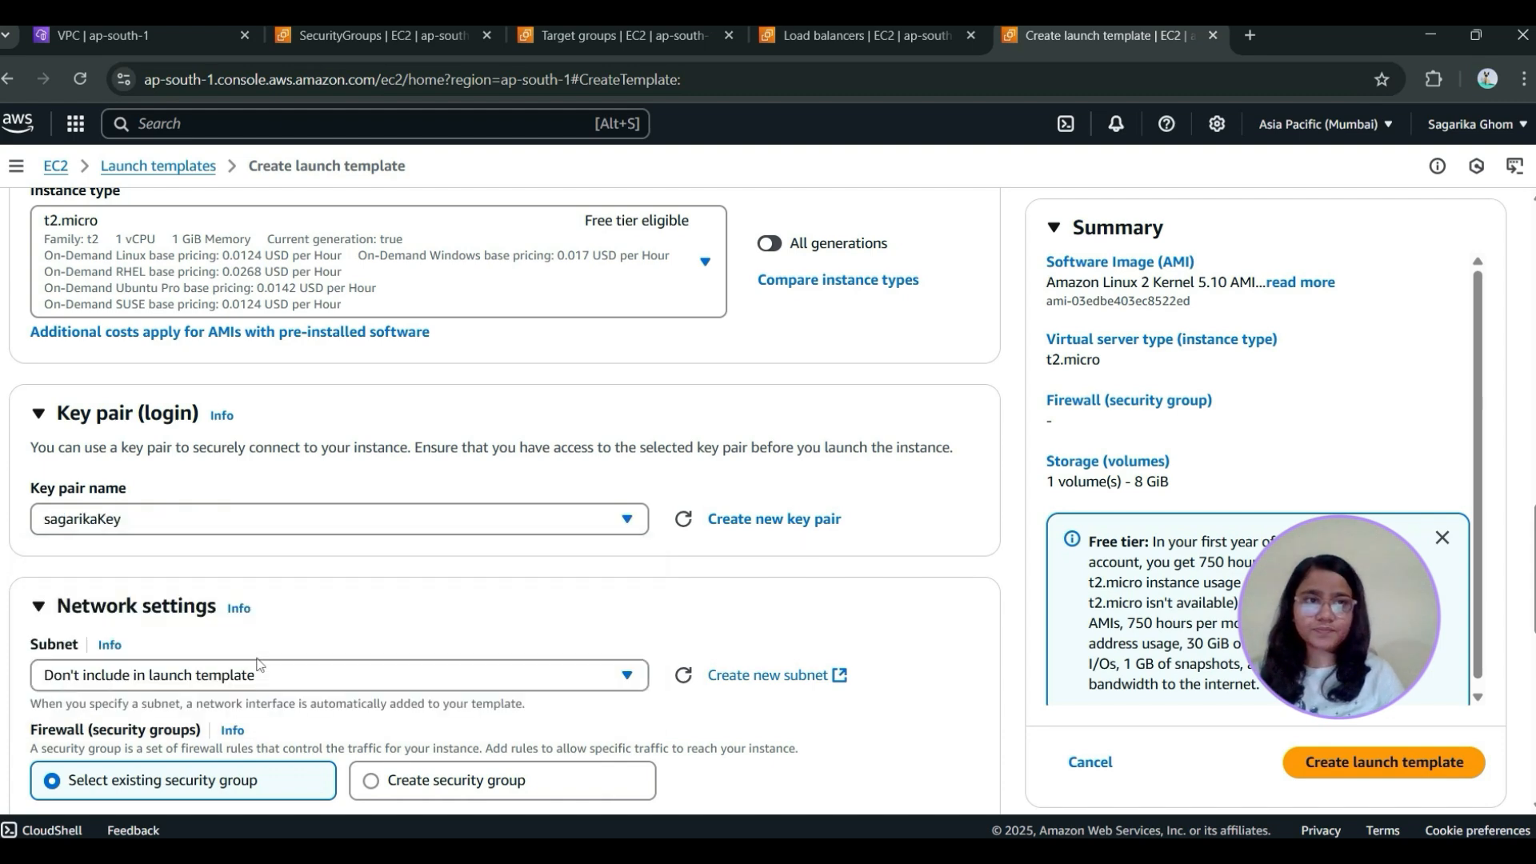
Assign the existing security group web-sg in the launch template's network settings
scroll(438, 558, "down", 1)
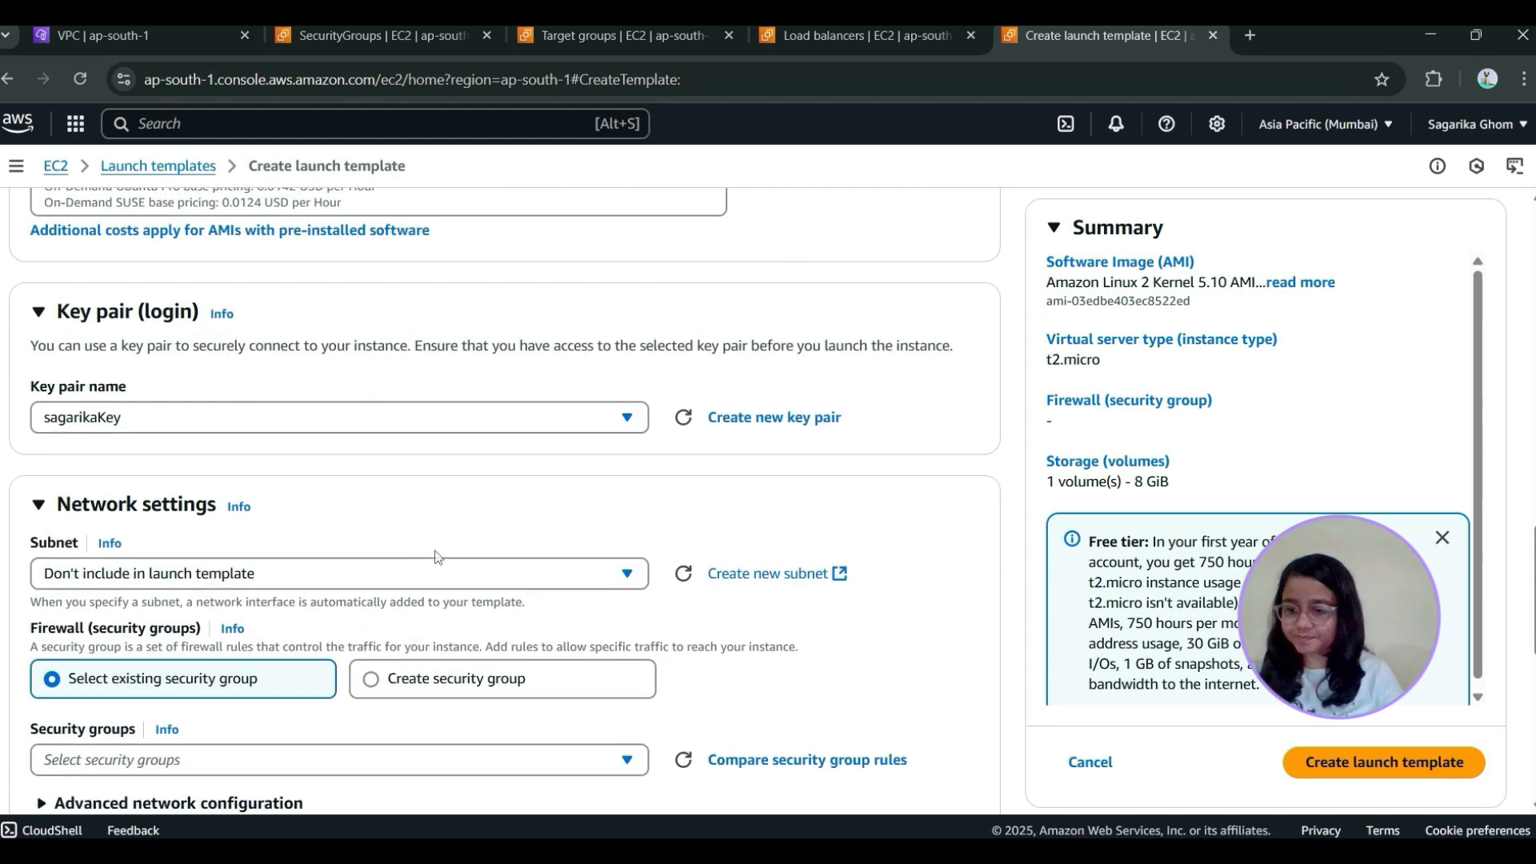
scroll(383, 568, "down", 1)
scroll(257, 497, "down", 1)
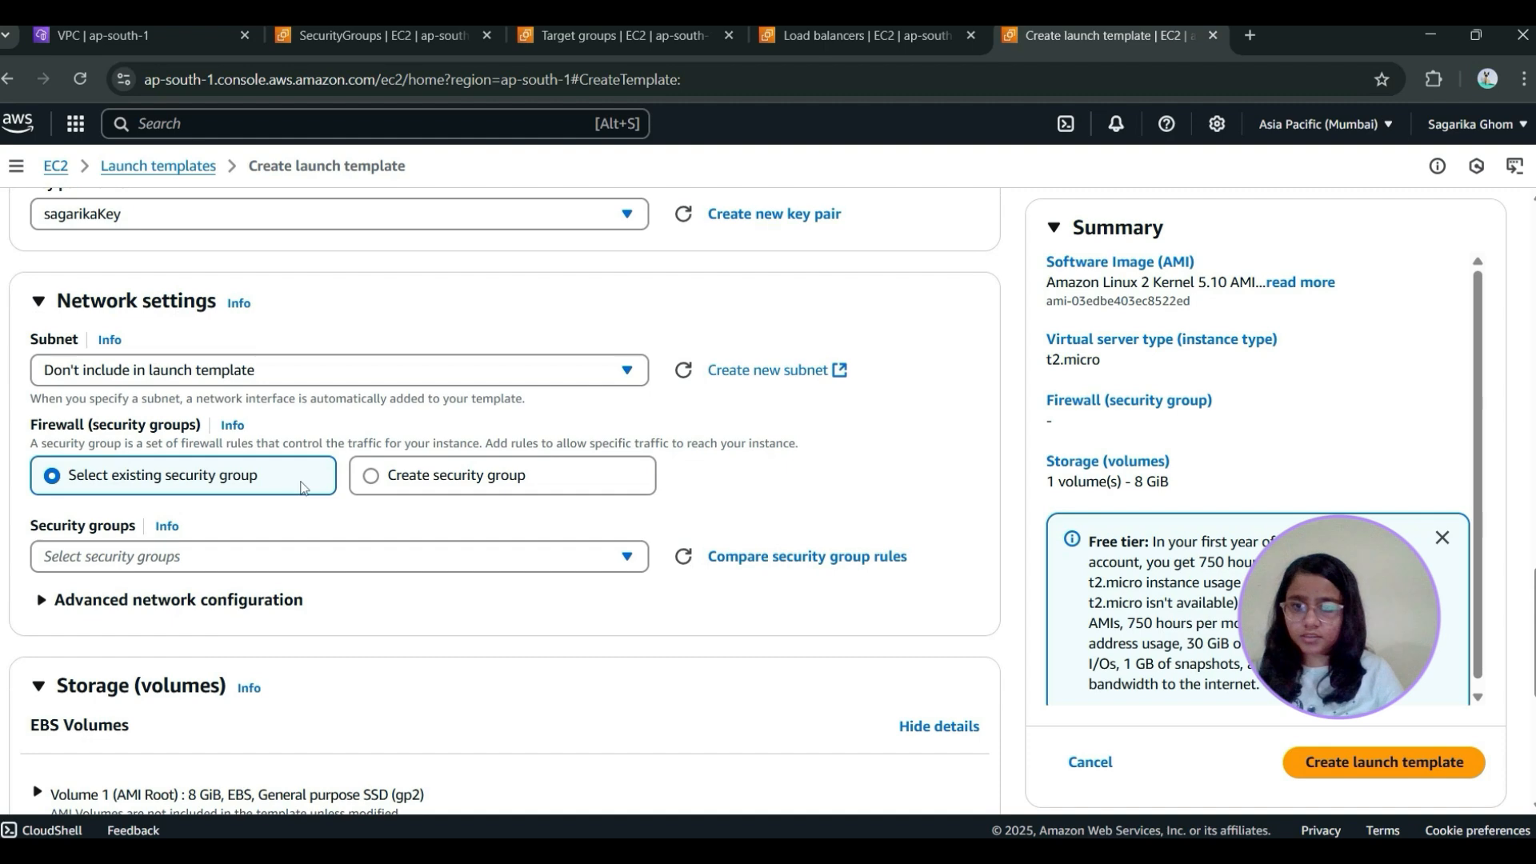
scroll(306, 488, "up", 2)
scroll(398, 430, "down", 2)
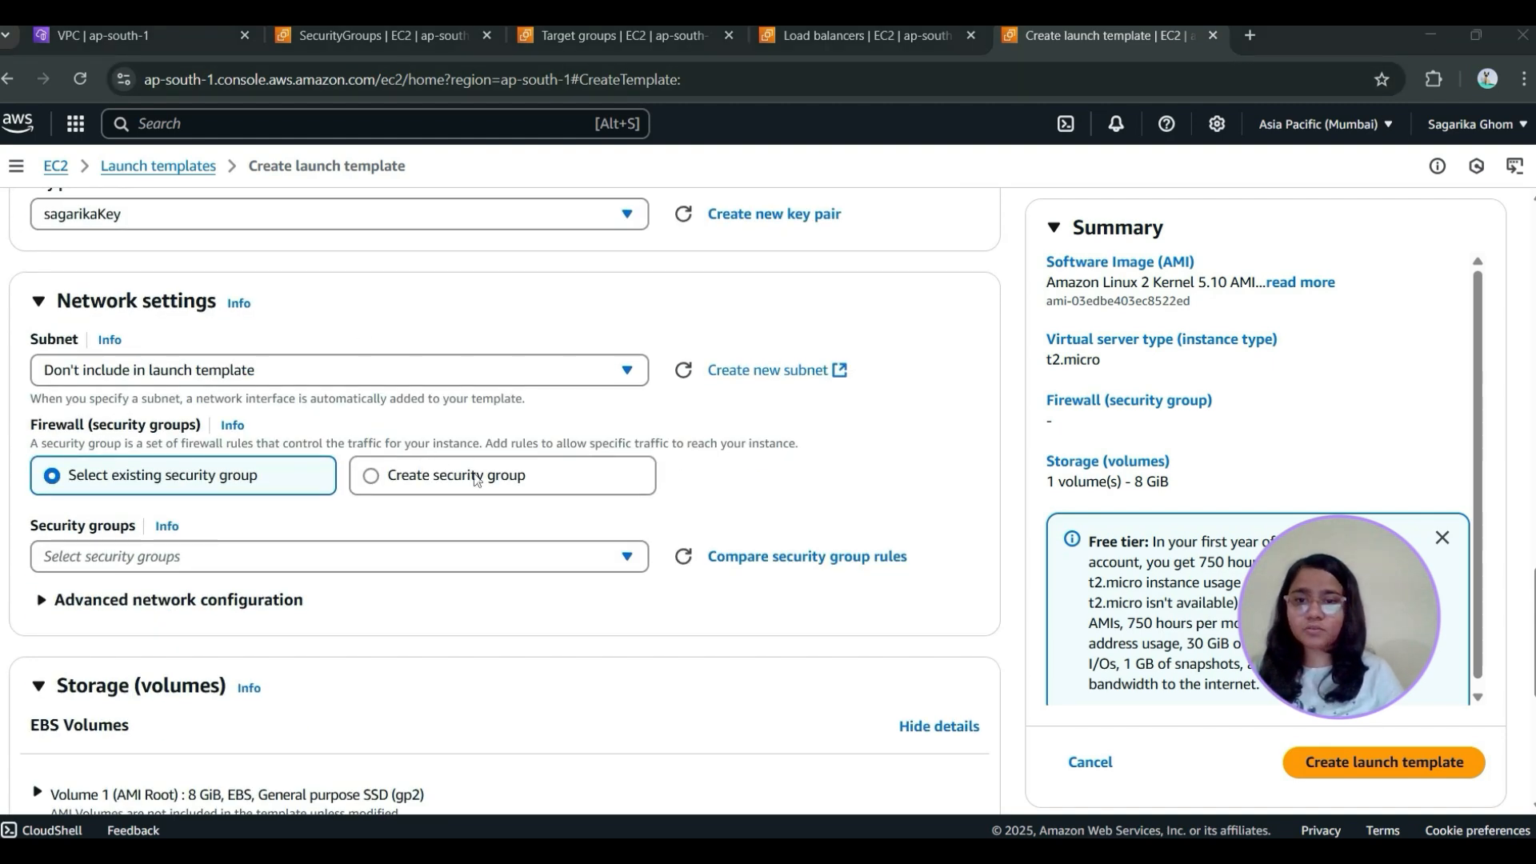
left_click(267, 569)
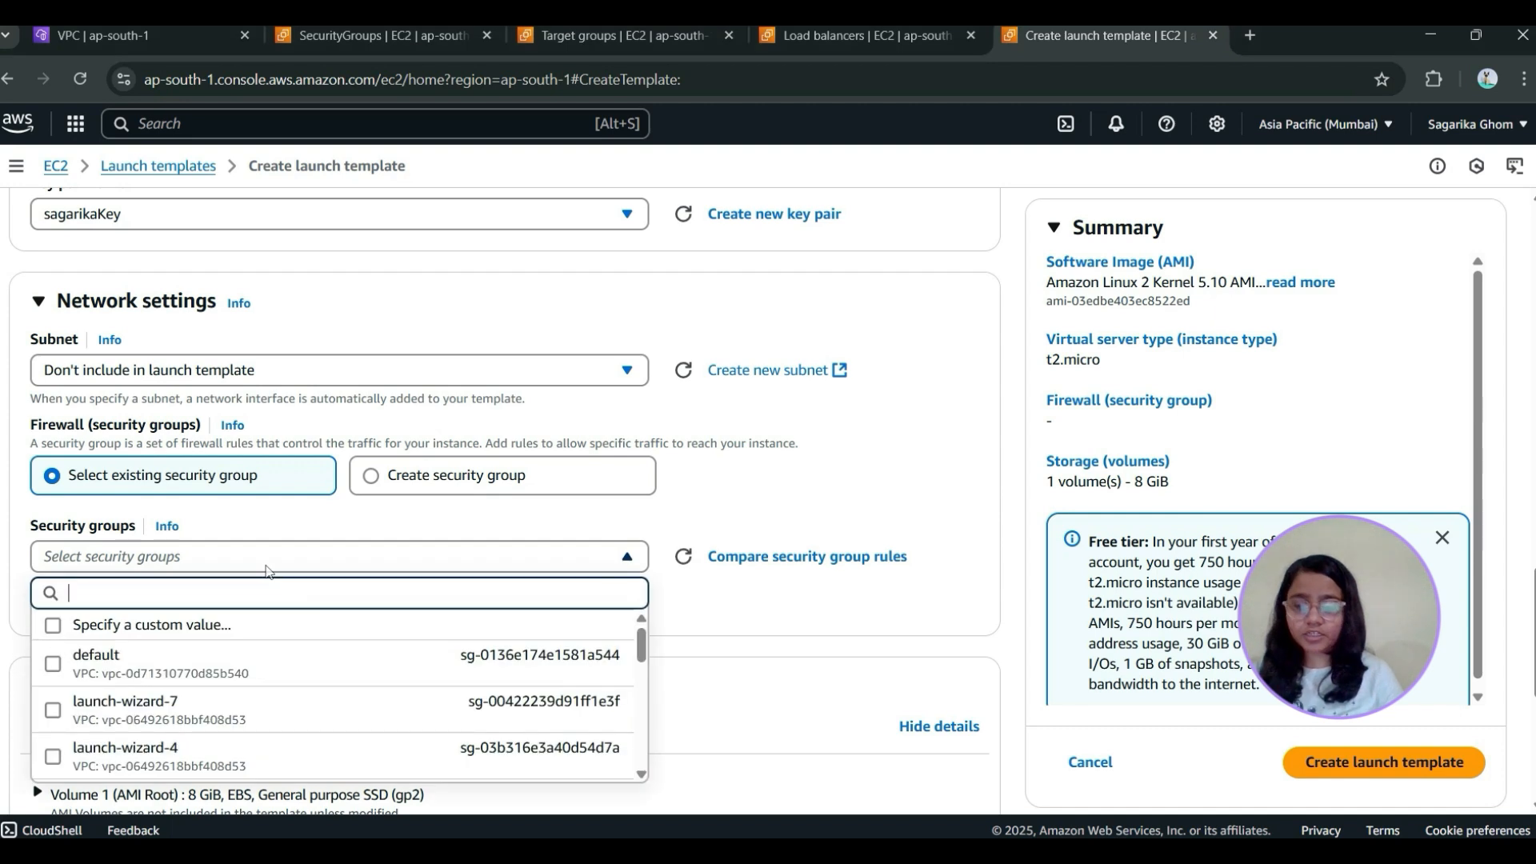
type("web")
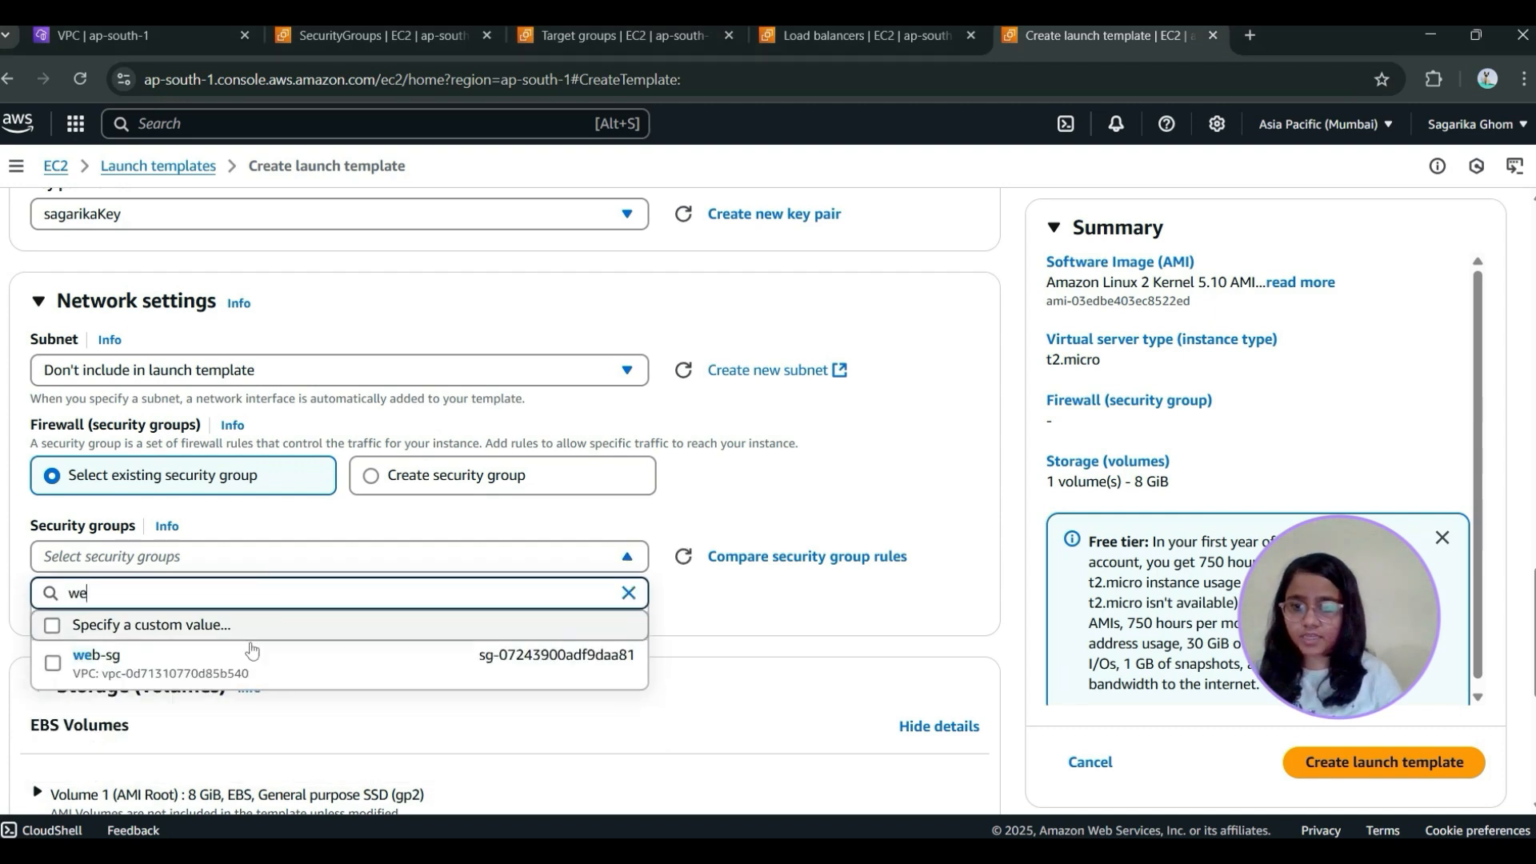
left_click(252, 672)
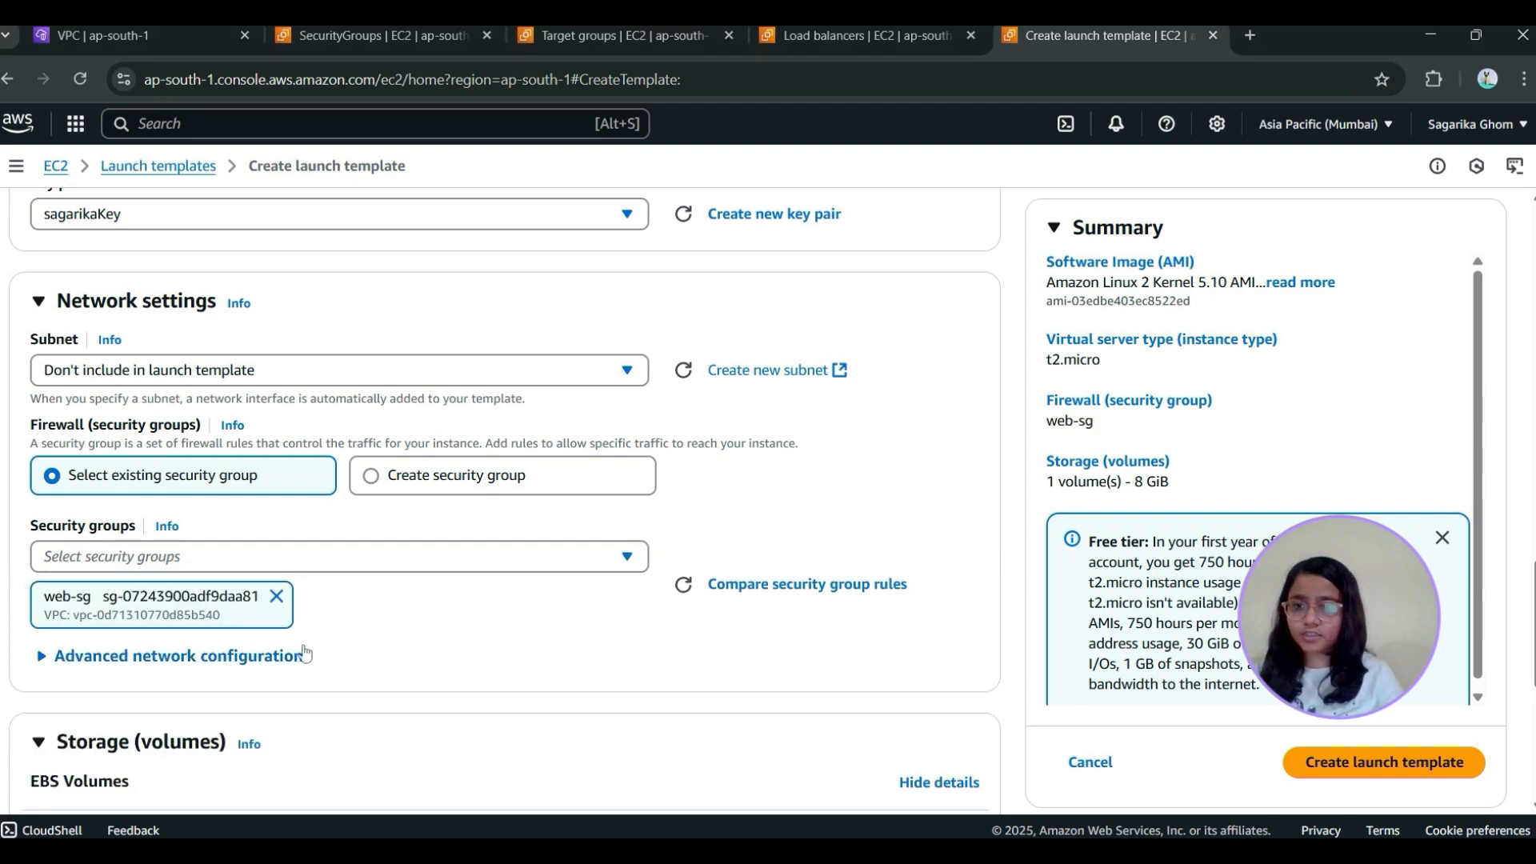
Check the available subnets without choosing one, and look through the advanced network configuration and storage settings
scroll(305, 654, "down", 3)
scroll(429, 549, "up", 5)
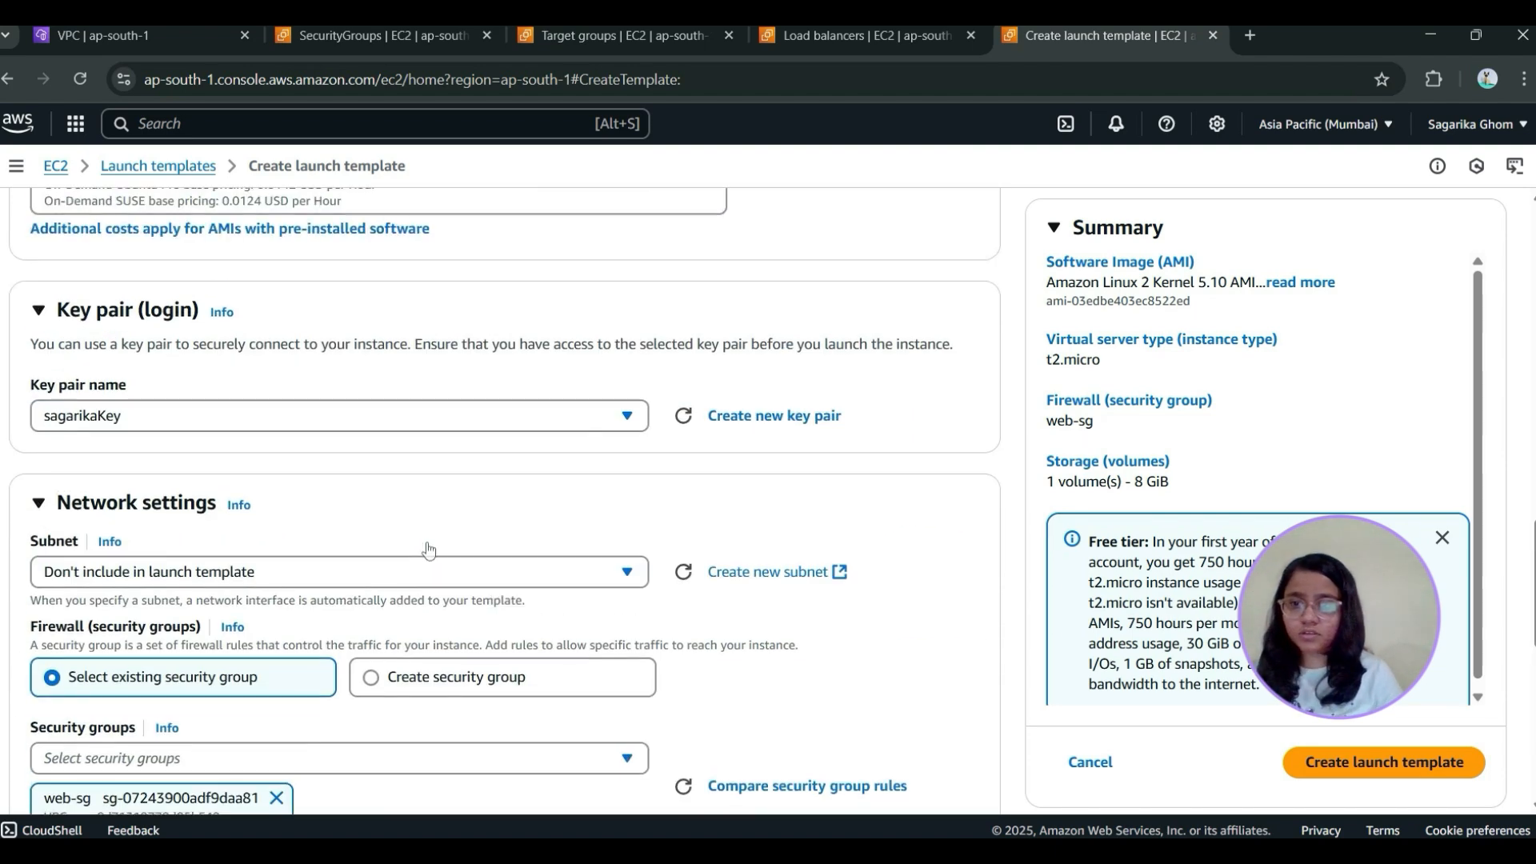
scroll(428, 544, "down", 1)
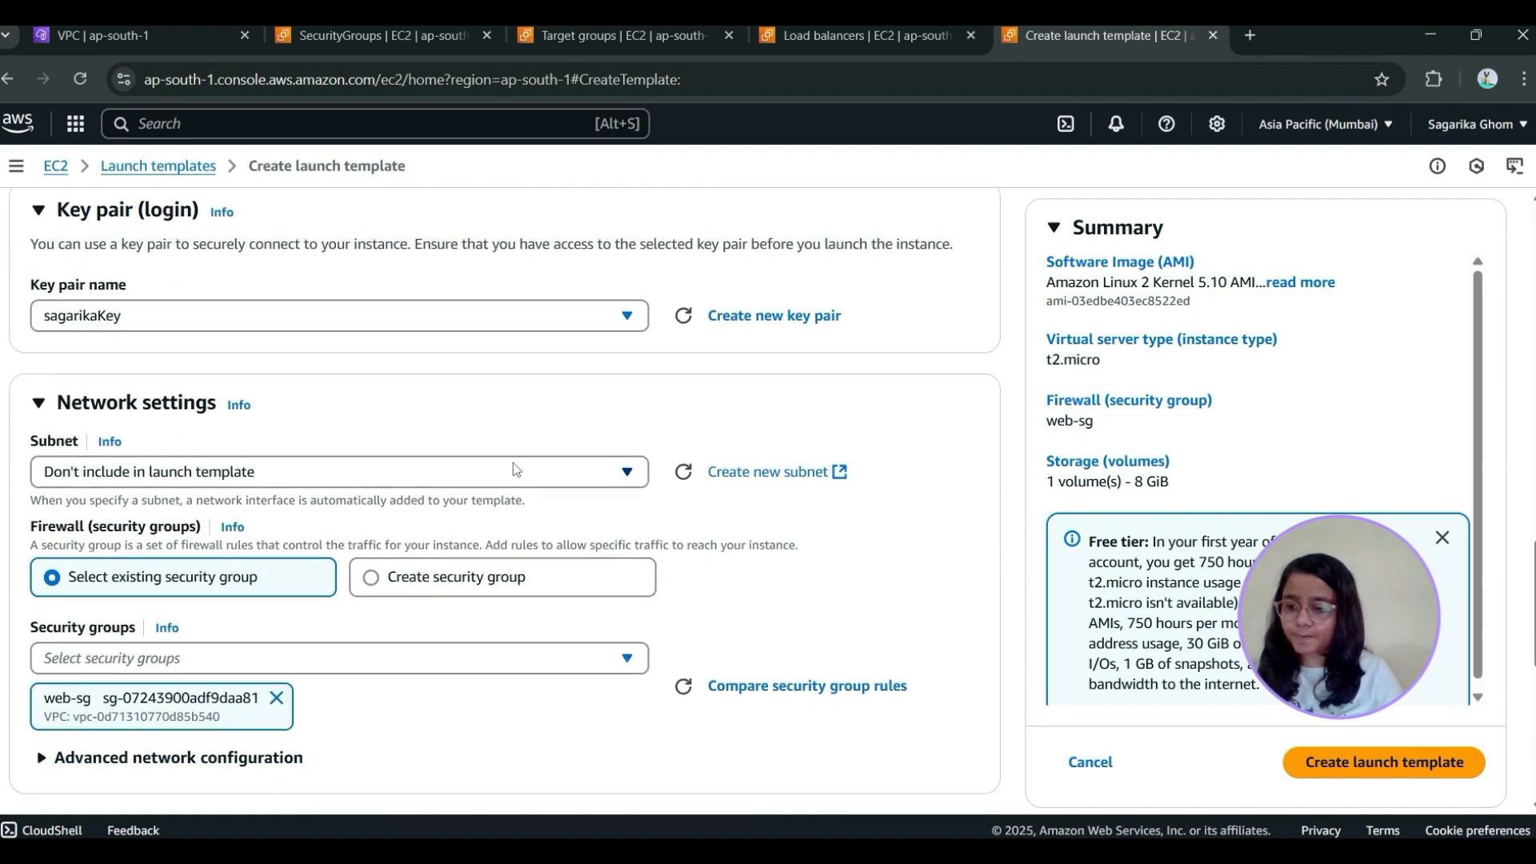
left_click(441, 473)
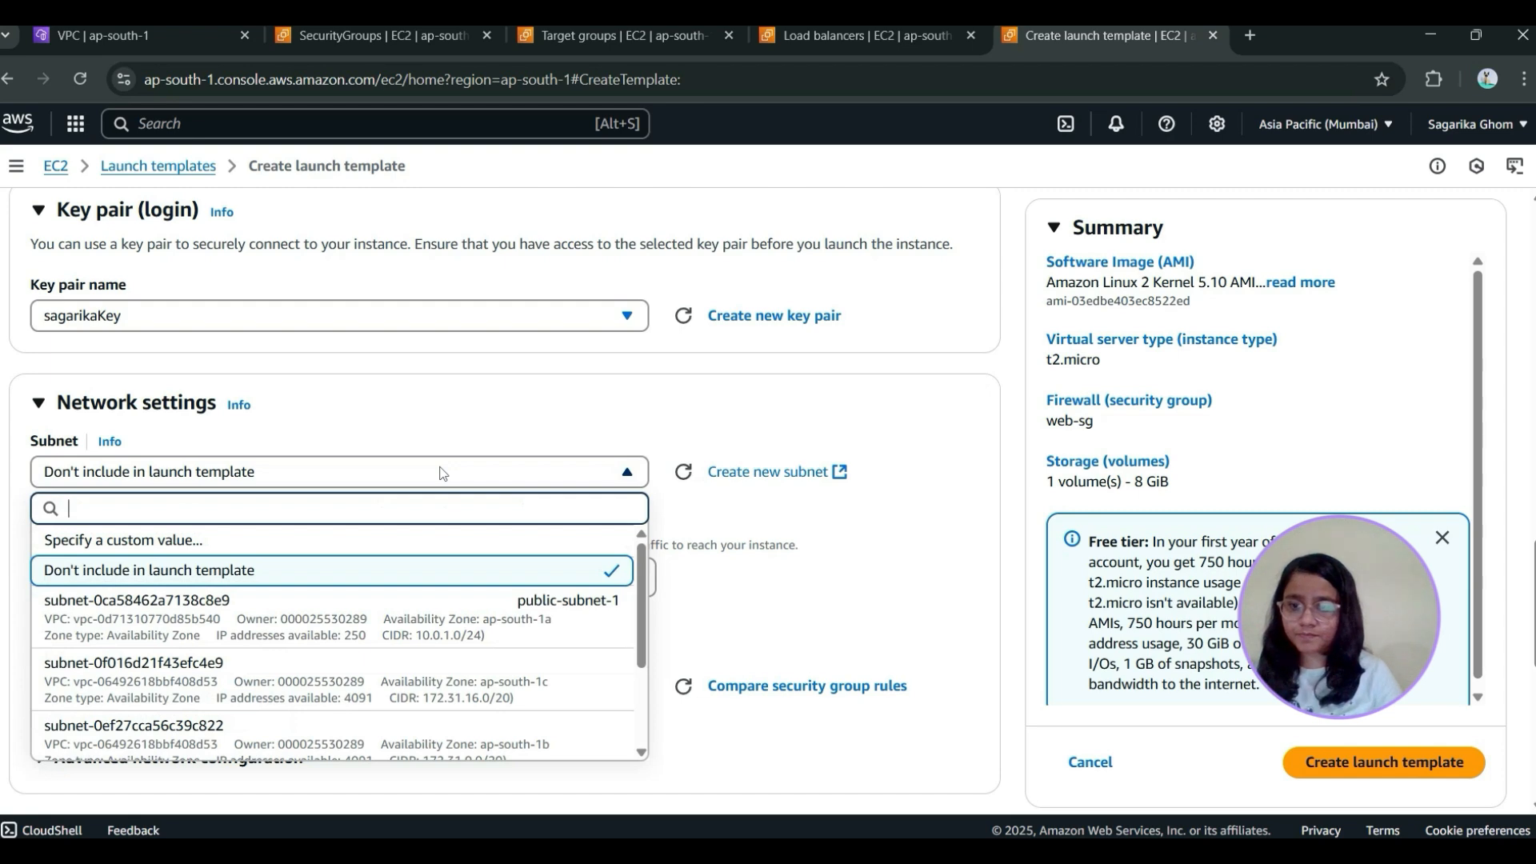
left_click(441, 473)
scroll(478, 448, "down", 4)
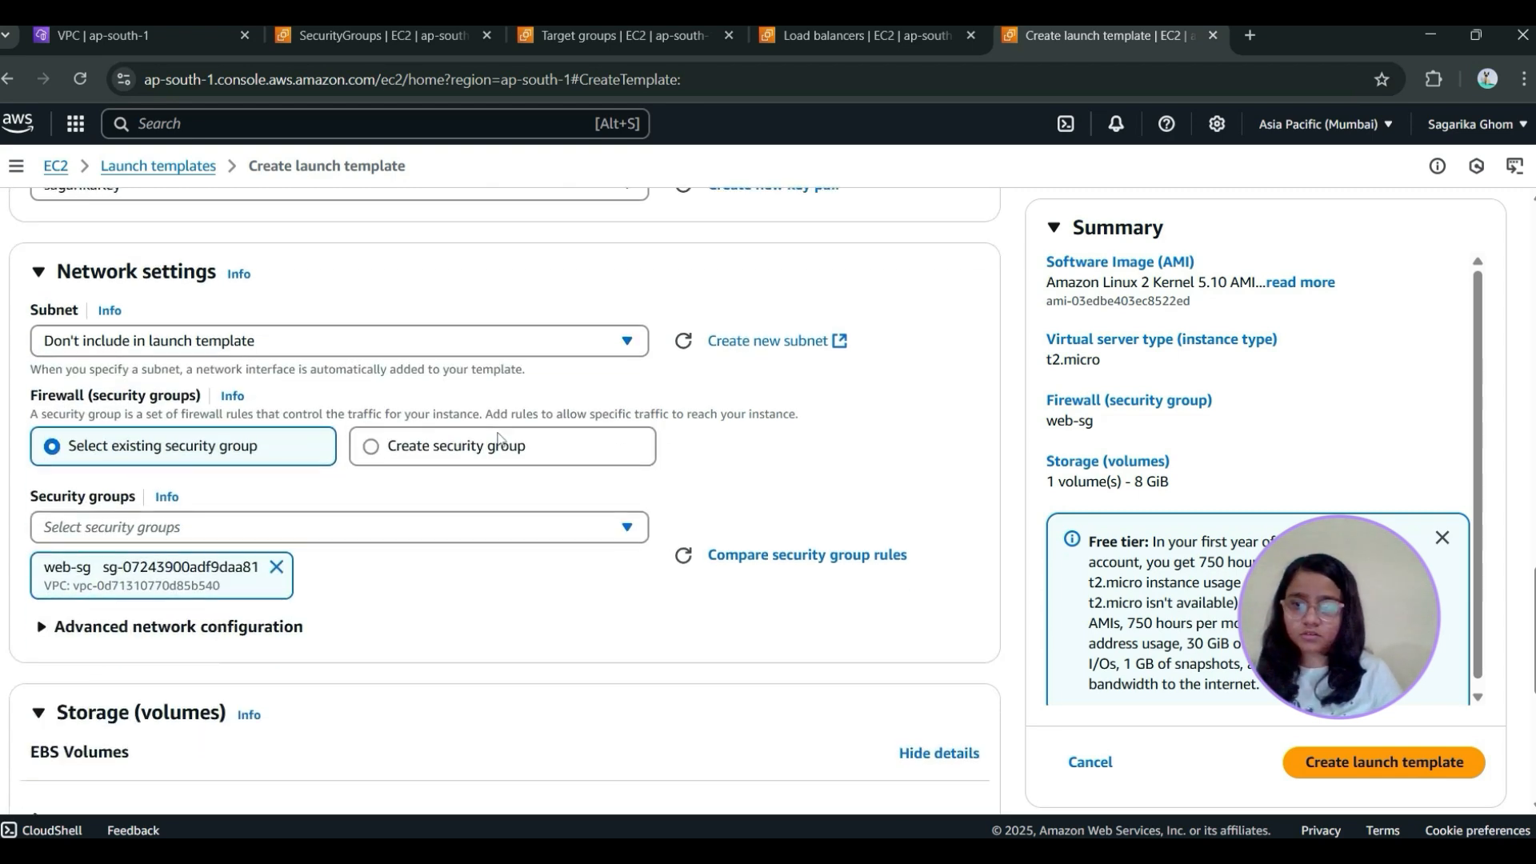
left_click(36, 457)
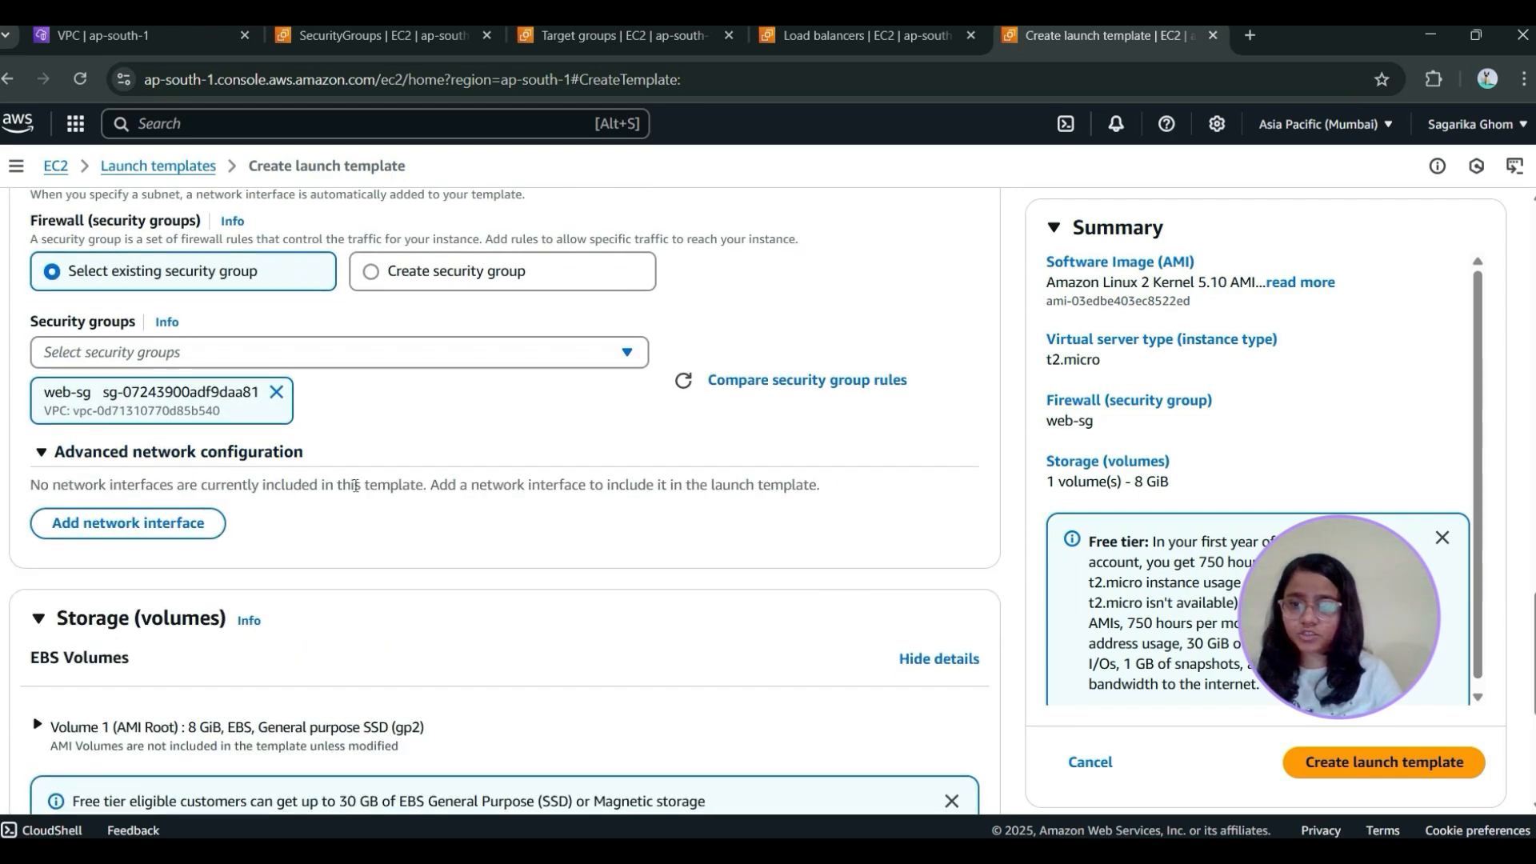
scroll(354, 491, "down", 5)
scroll(358, 492, "up", 20)
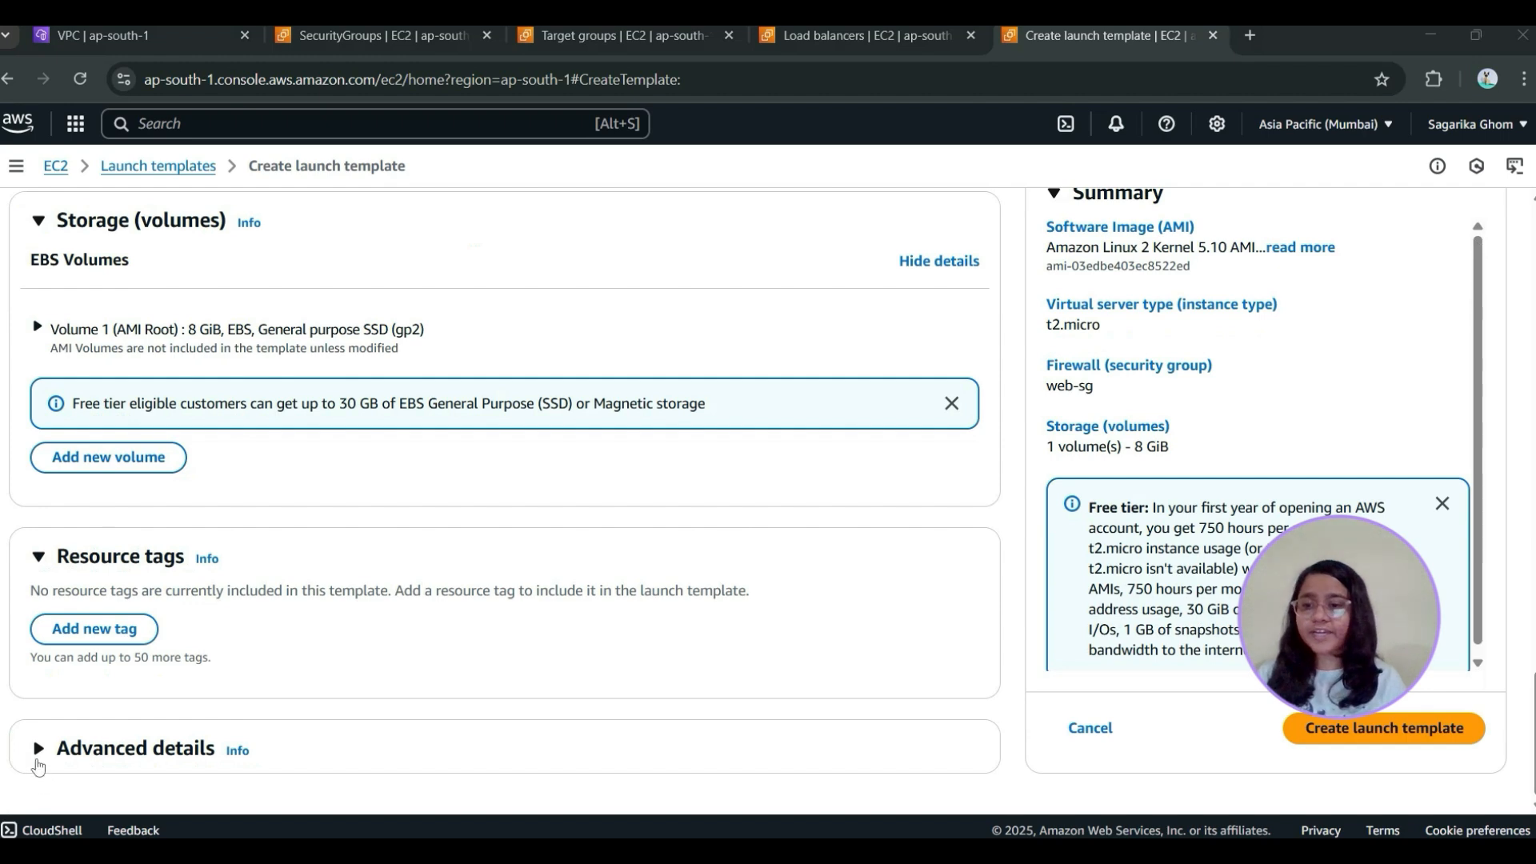
Add a user data script that installs and starts httpd and writes "Welcome to Auto Scaling Demo" to /var/www/html/index.html, and create the launch template
left_click(38, 767)
scroll(556, 576, "down", 20)
left_click(208, 433)
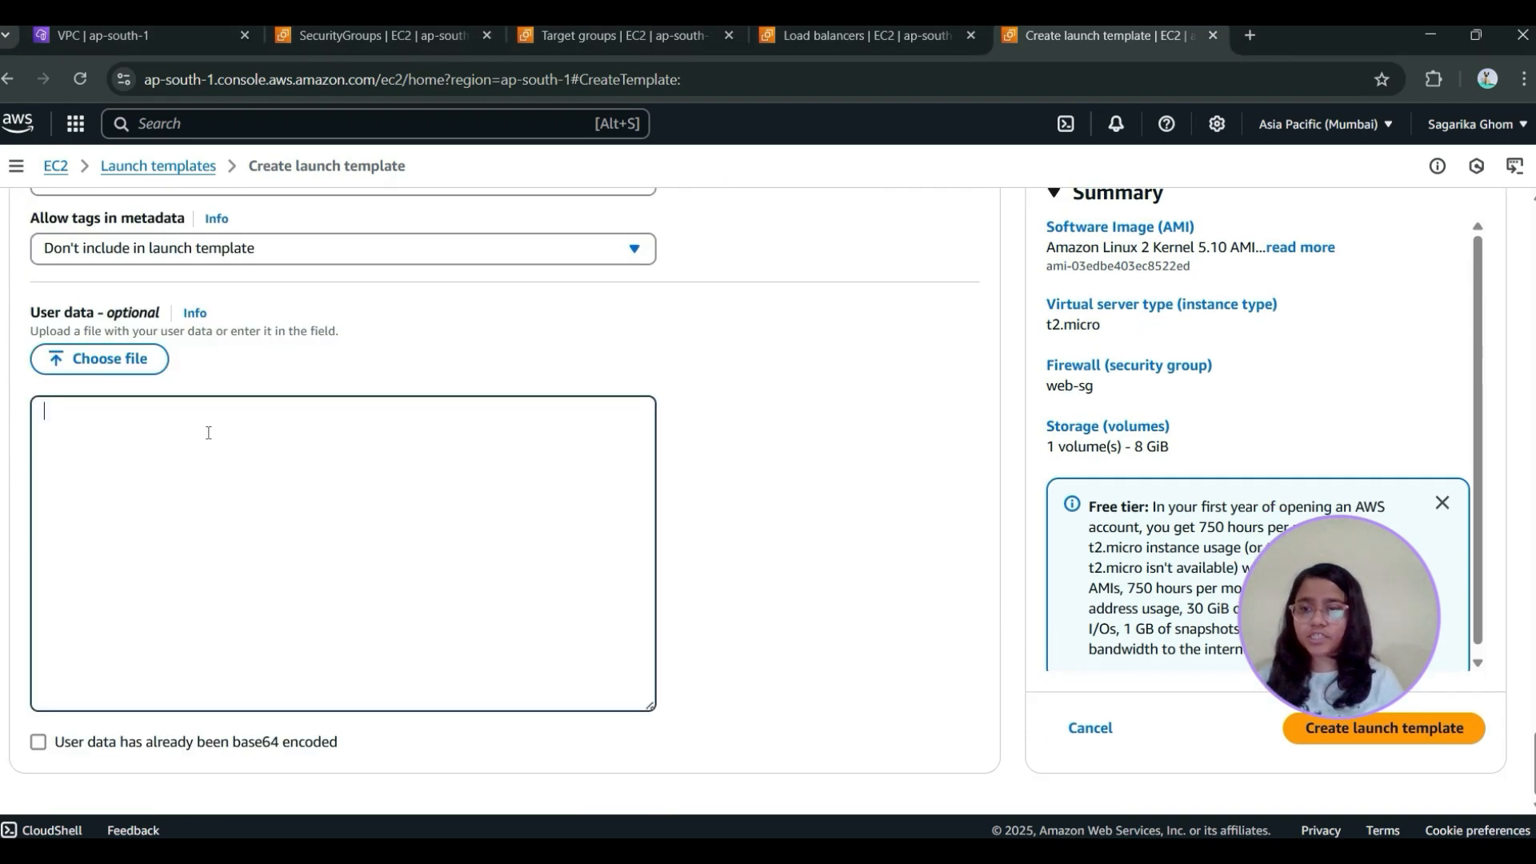
type("#!/bin/bash yum update -y yum install -y httpd systemctl start httpd echo \"Welcome to Auto Scaling Demo\" > /var/www/html/index.html")
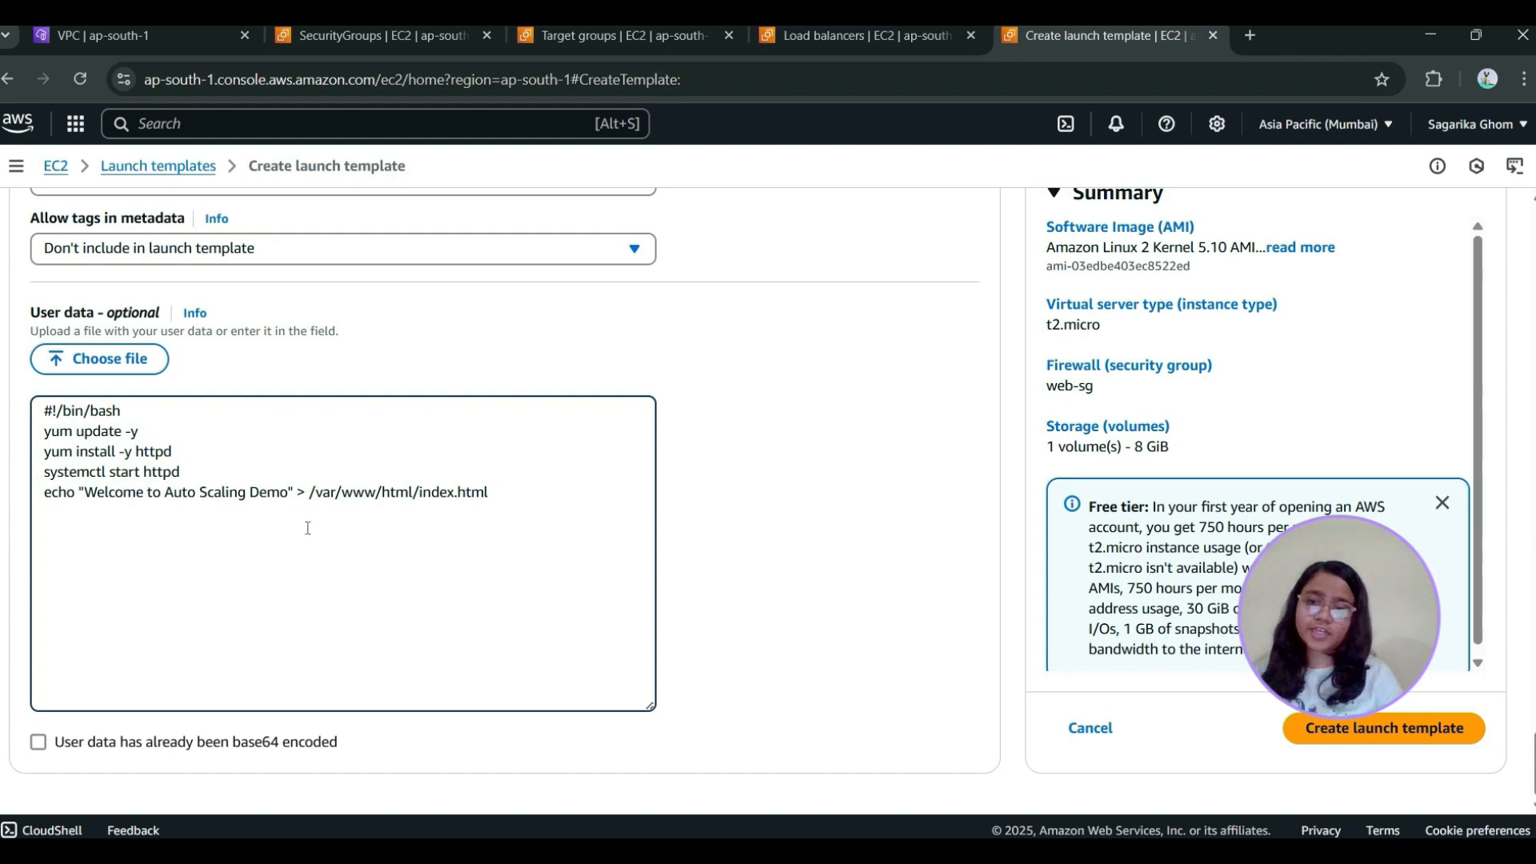
left_click(1351, 728)
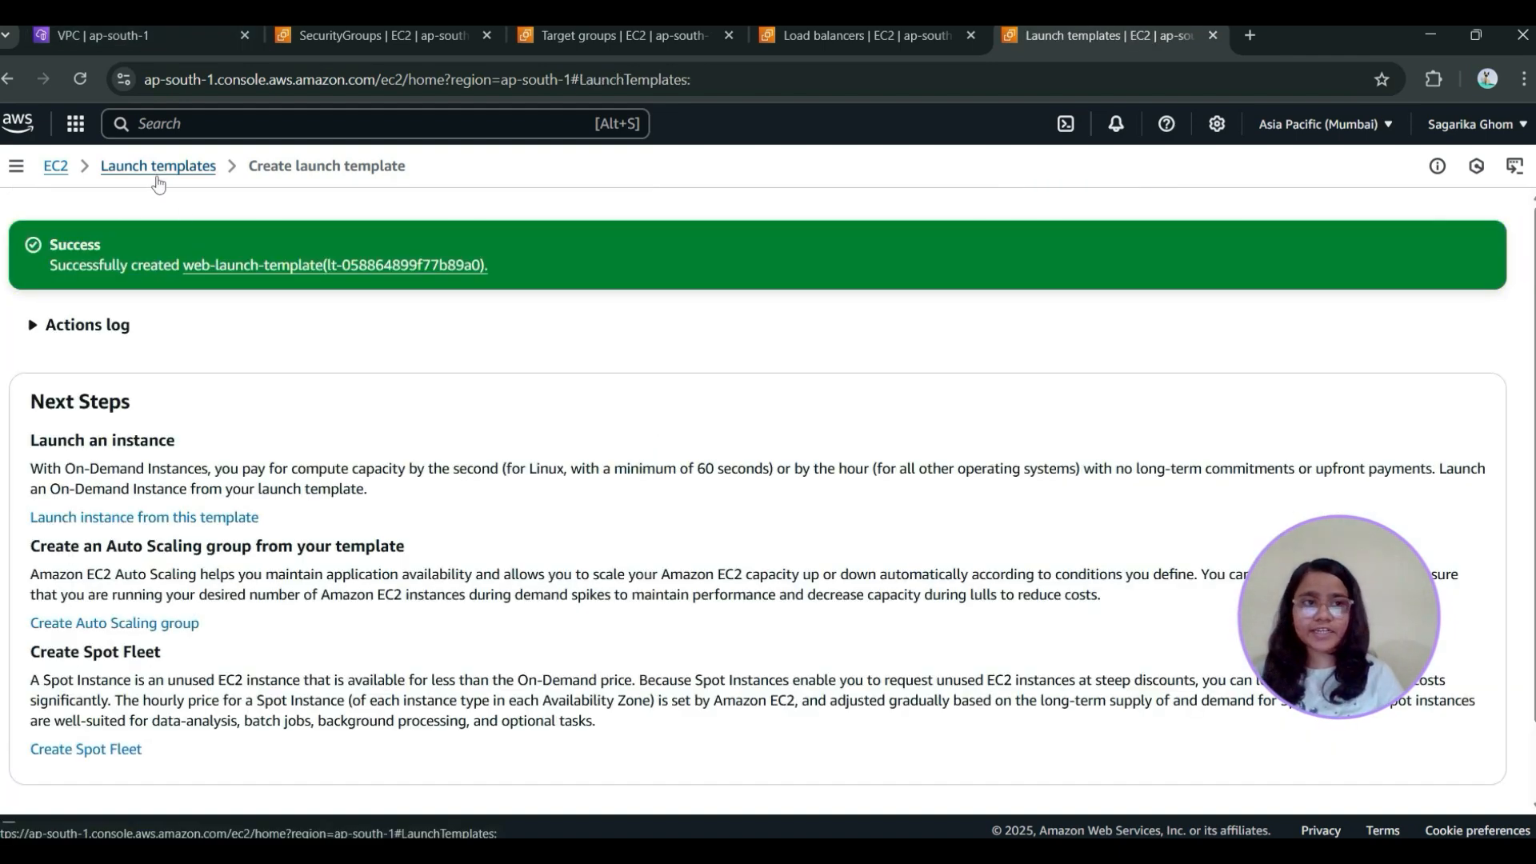
Return to the launch templates list and open the Auto Scaling Groups page in a new browser tab
left_click(159, 165)
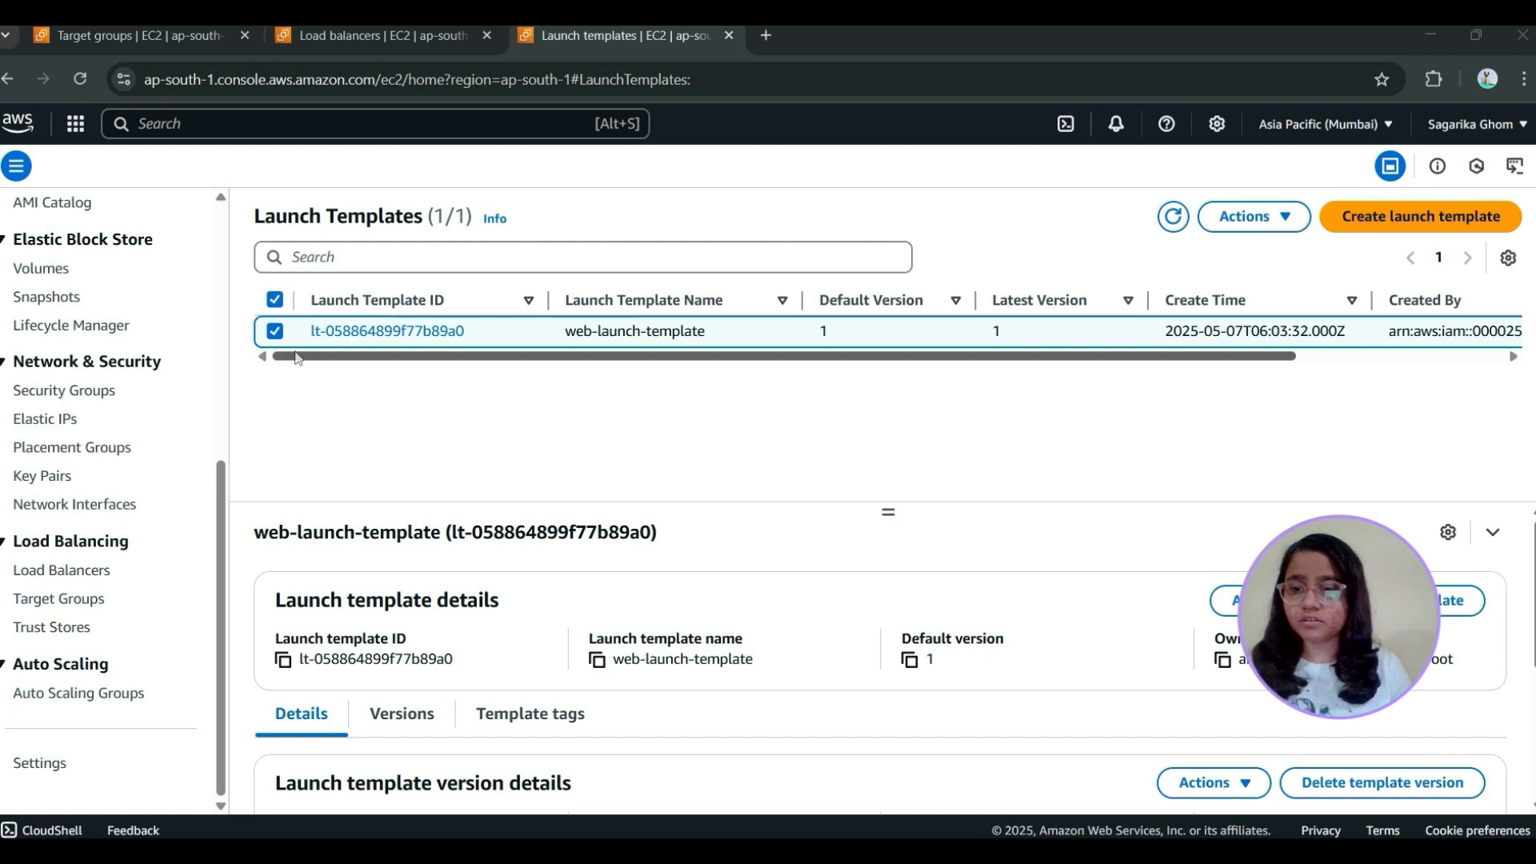
scroll(128, 477, "up", 3)
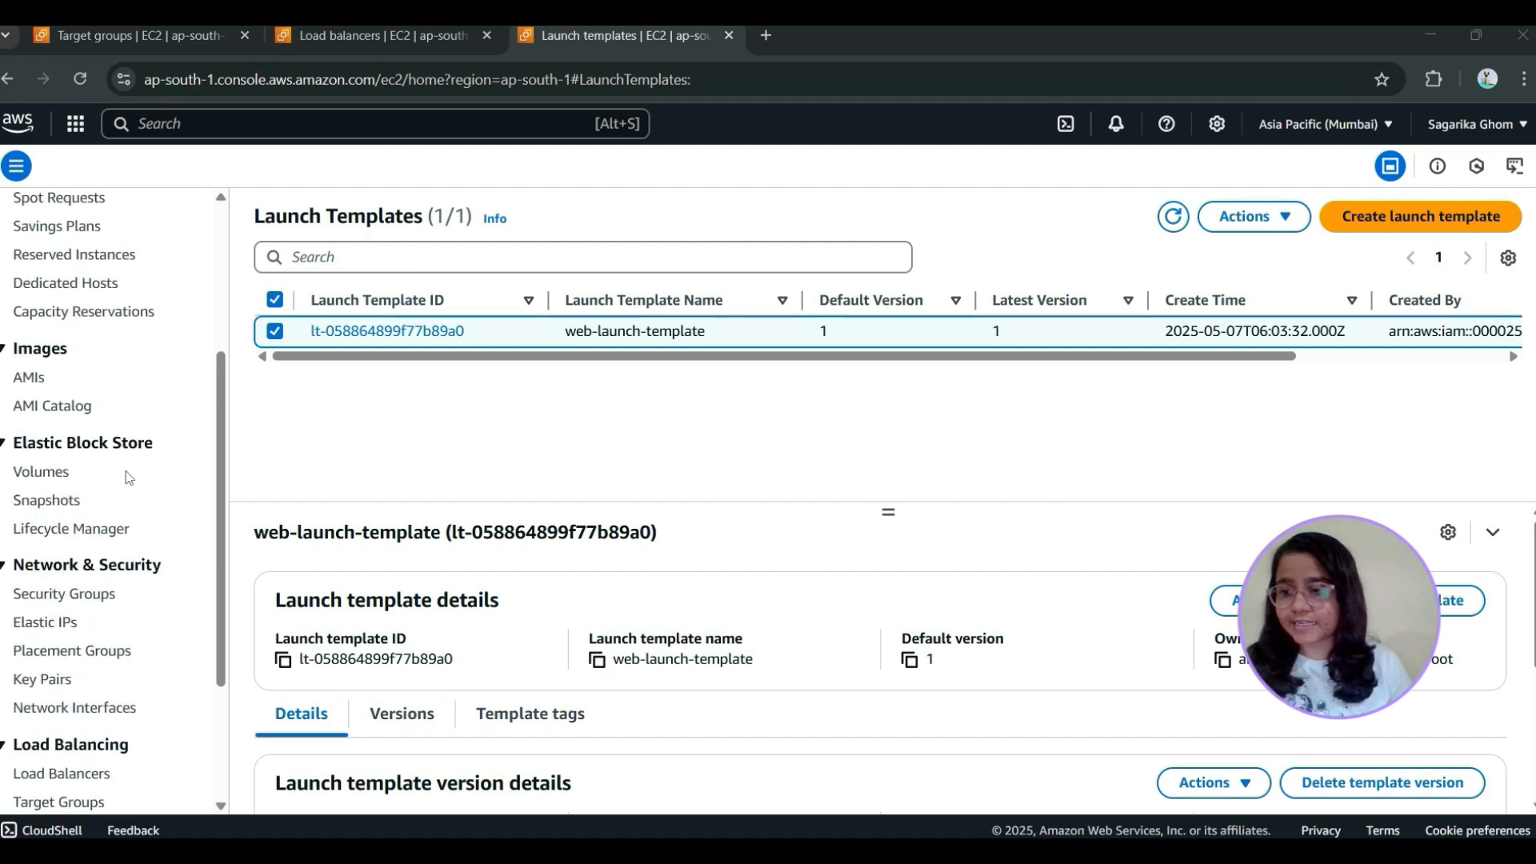
scroll(121, 468, "down", 3)
scroll(80, 480, "up", 7)
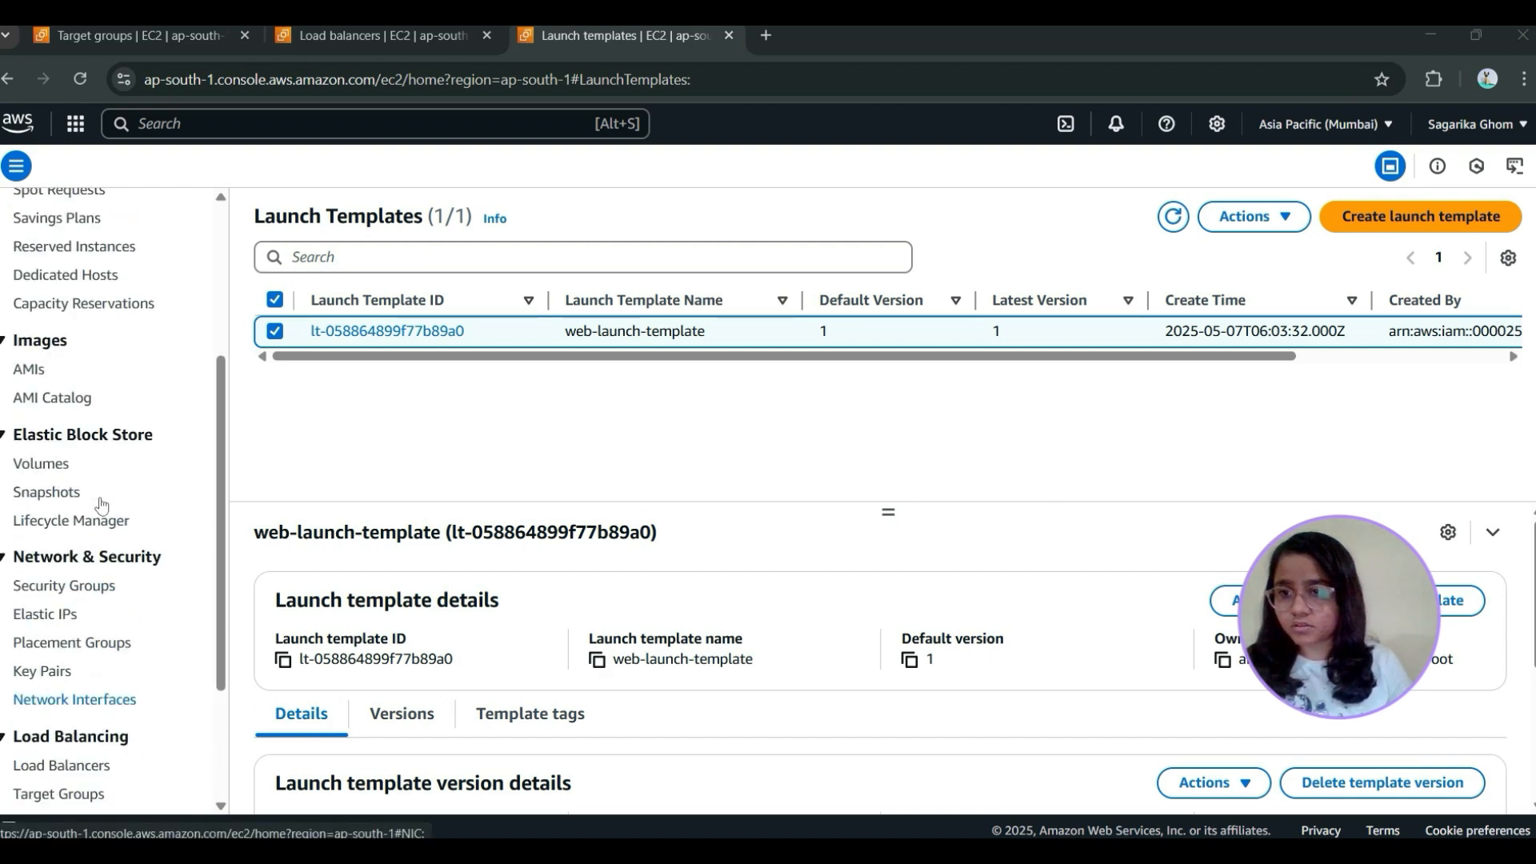
scroll(80, 520, "down", 5)
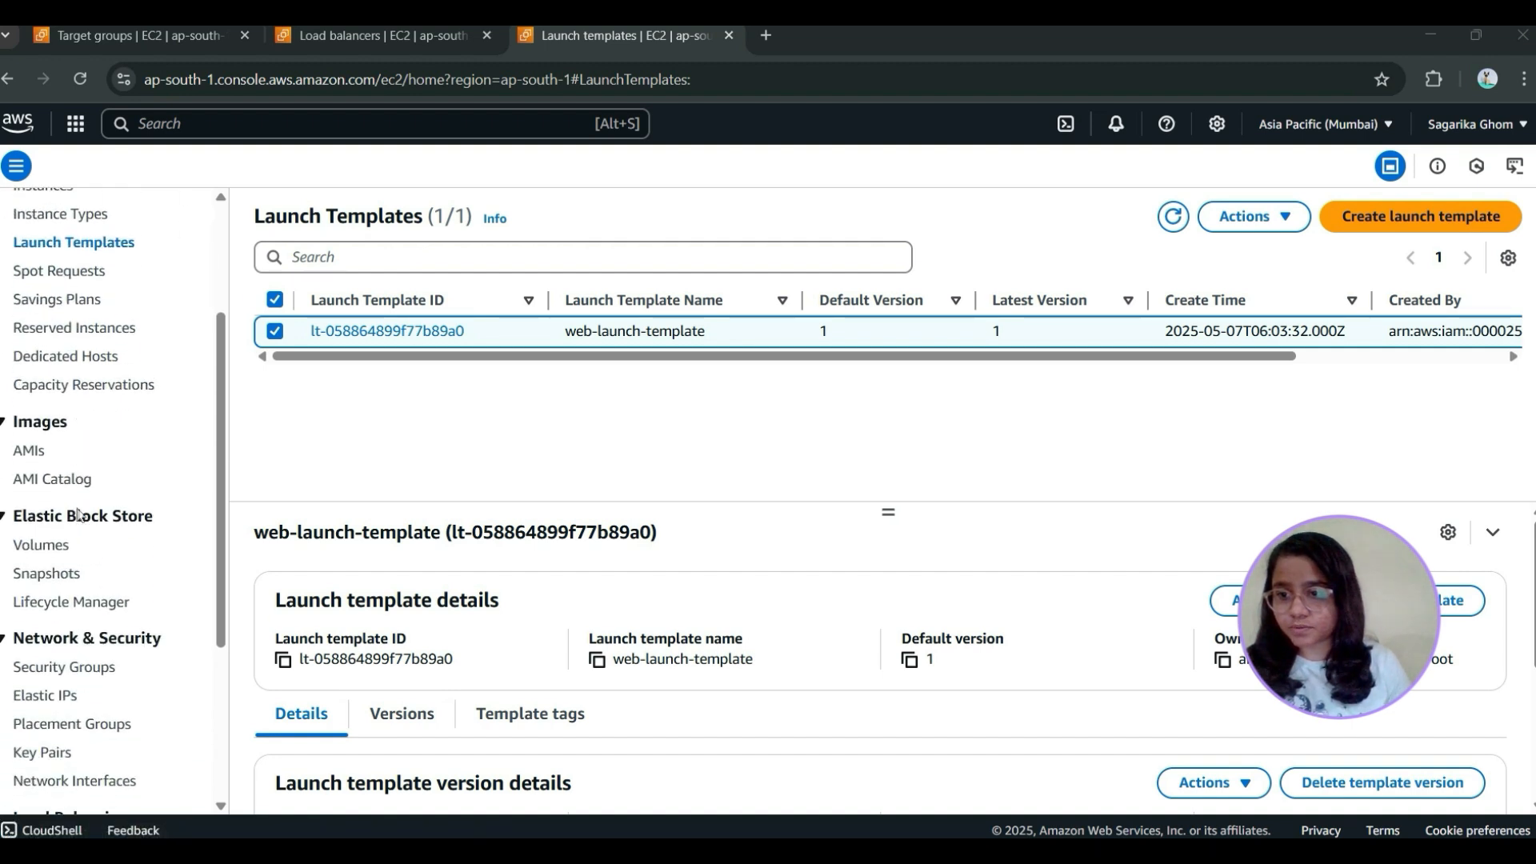
scroll(108, 599, "down", 2)
right_click(86, 693)
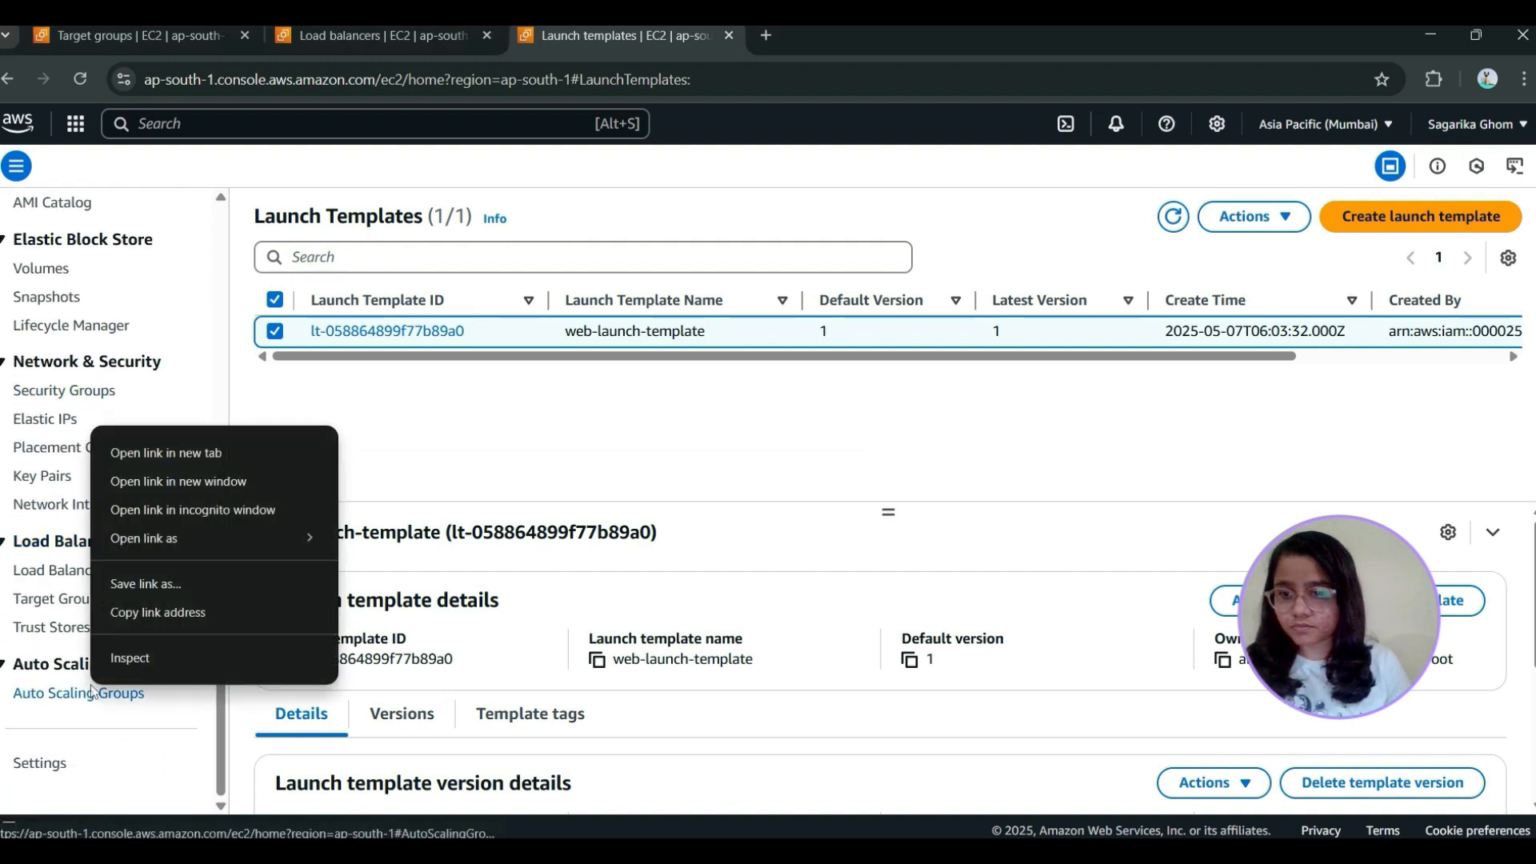
left_click(150, 450)
left_click(901, 38)
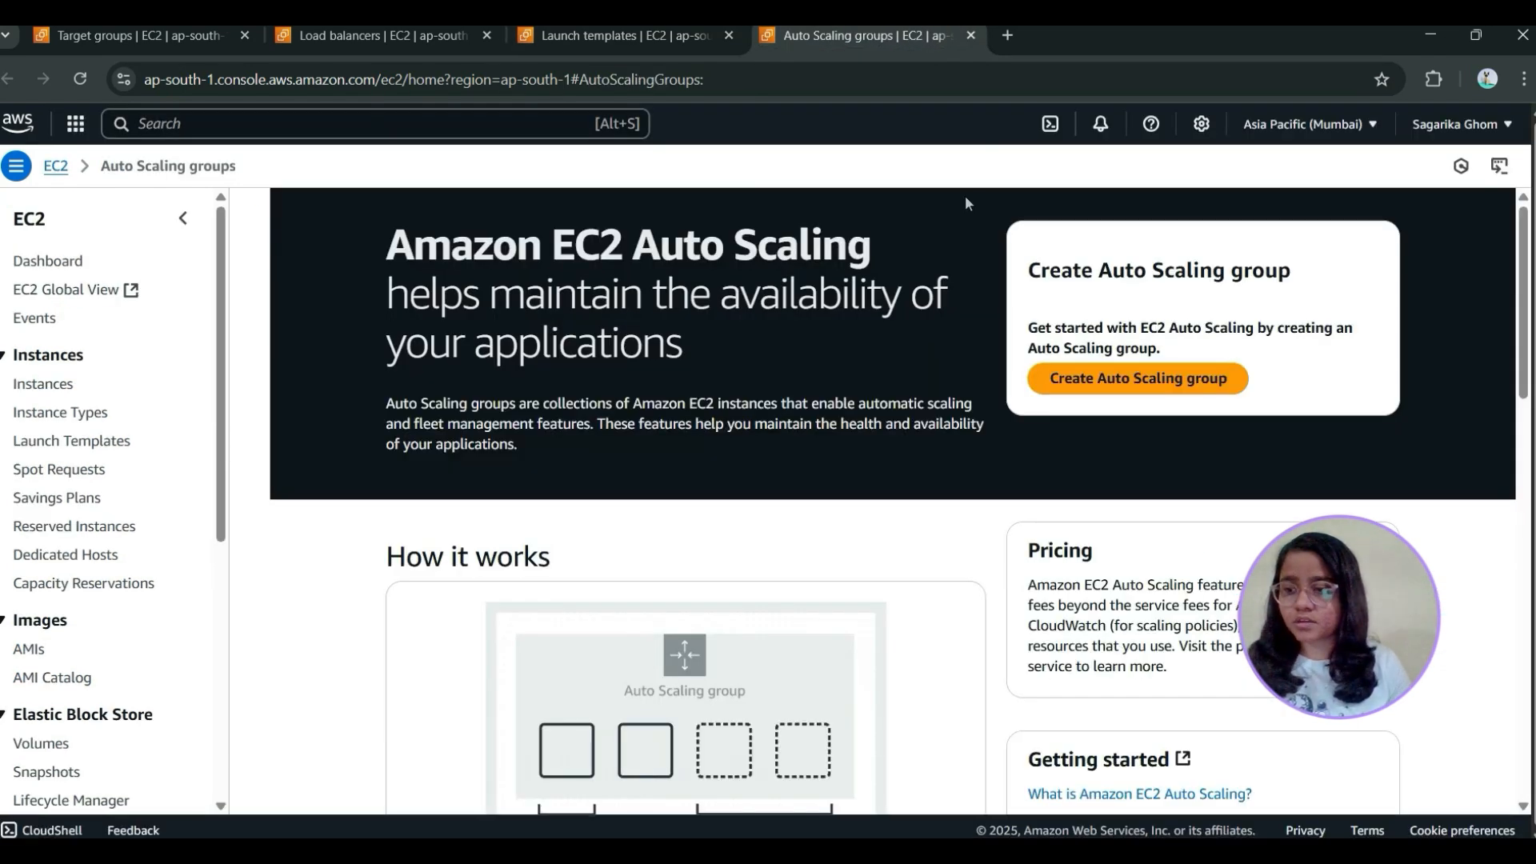
Start creating an Auto Scaling group and name it web-asg
left_click(1193, 379)
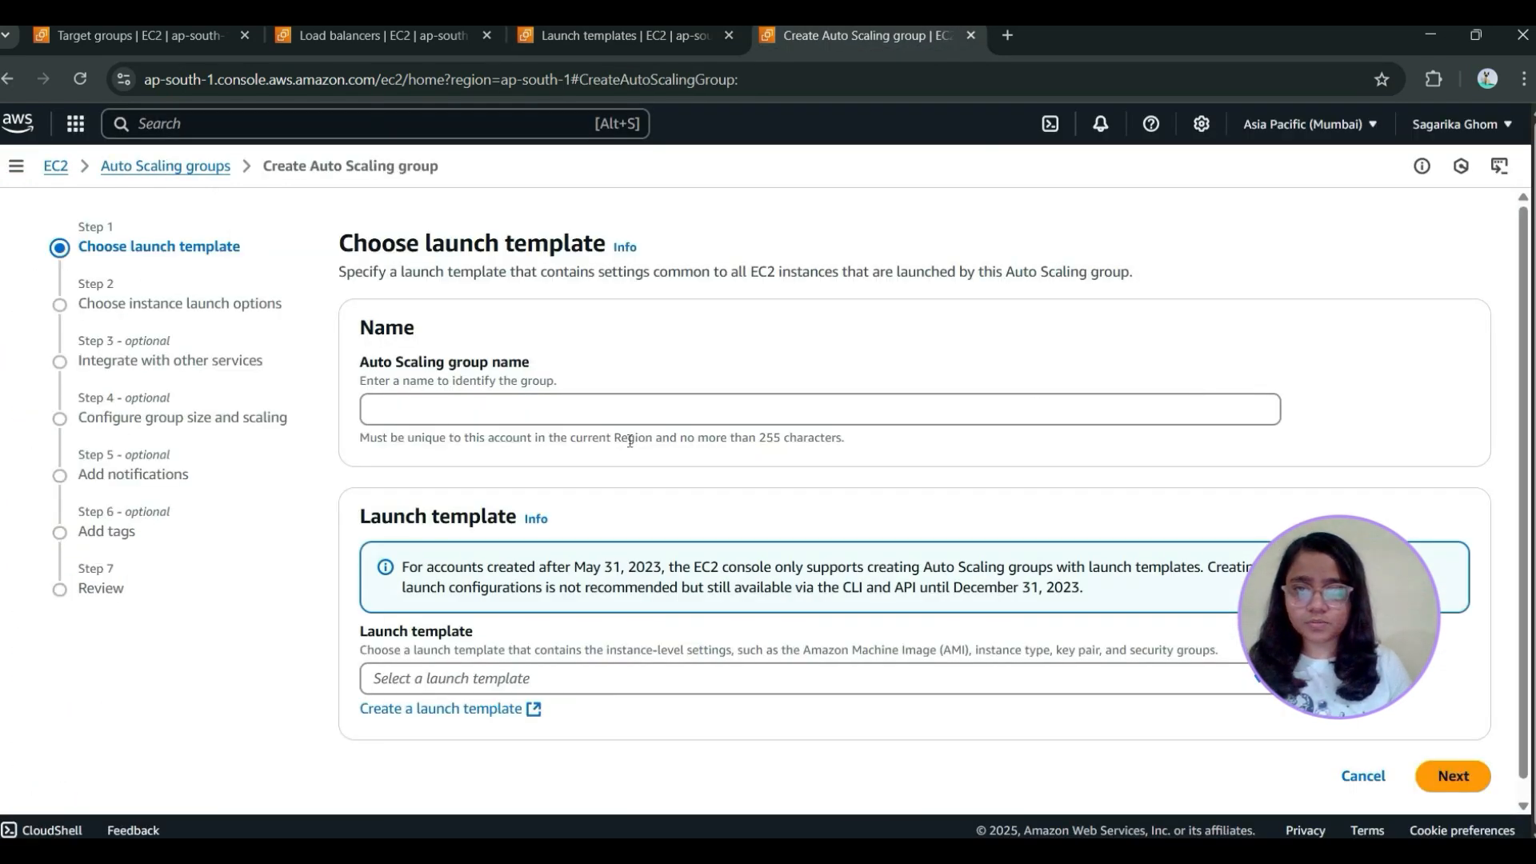
left_click(434, 419)
type("web")
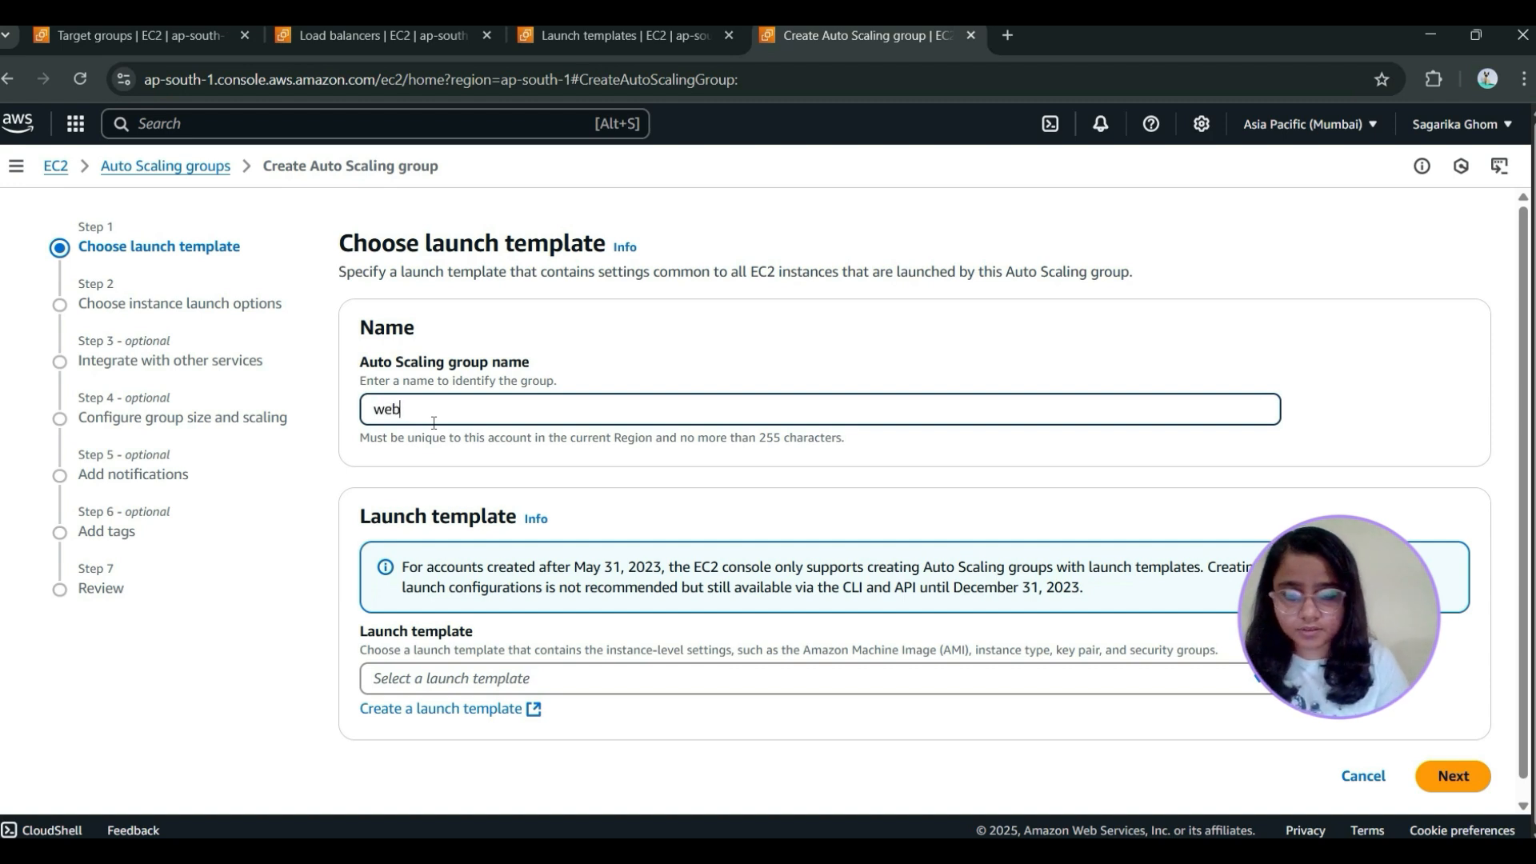
type("-ag")
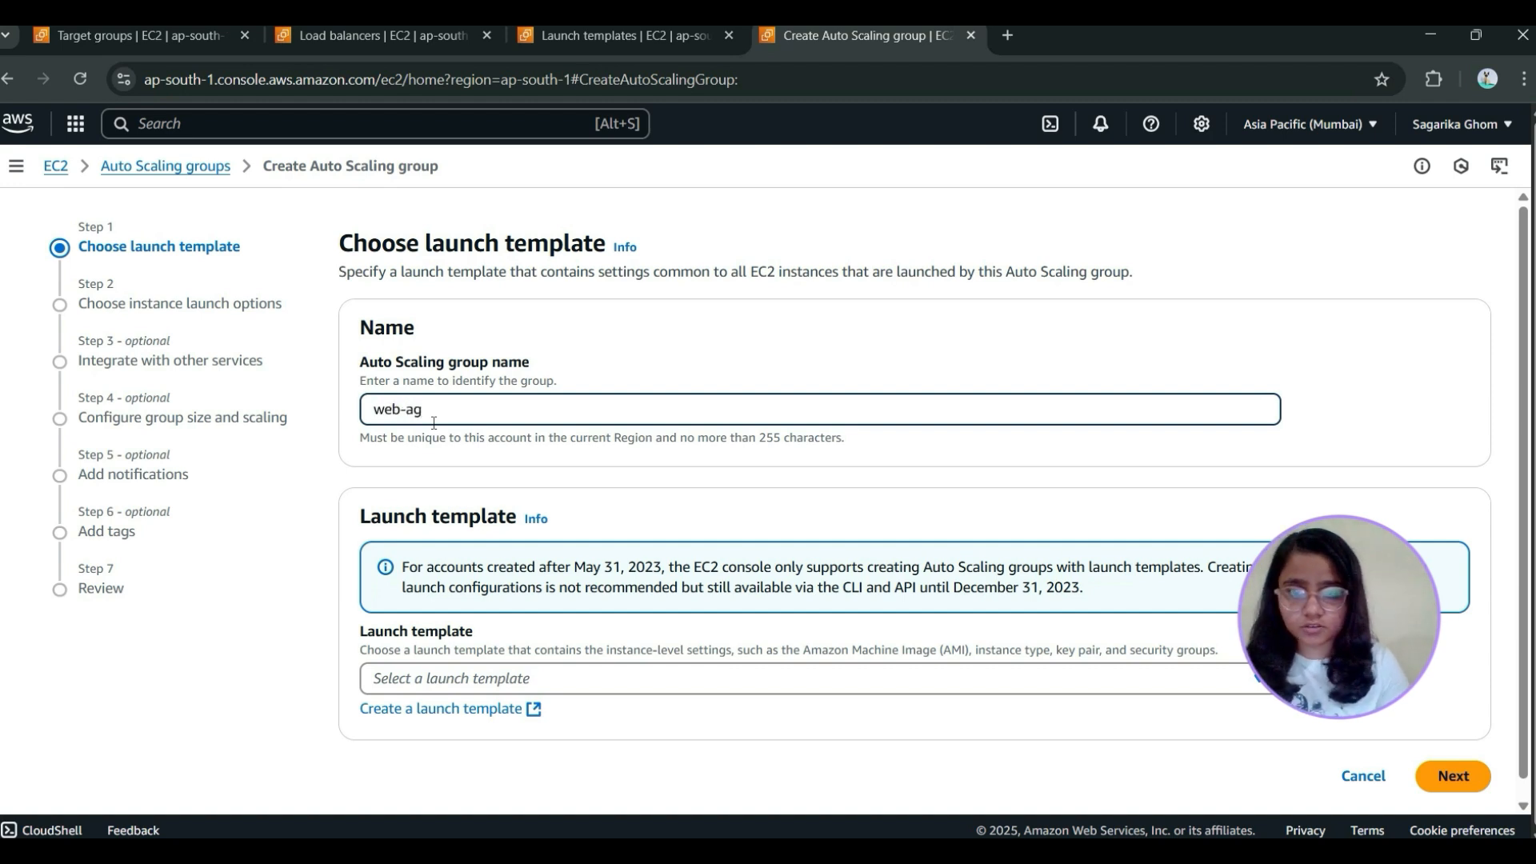
key("BackSpace")
type("sg")
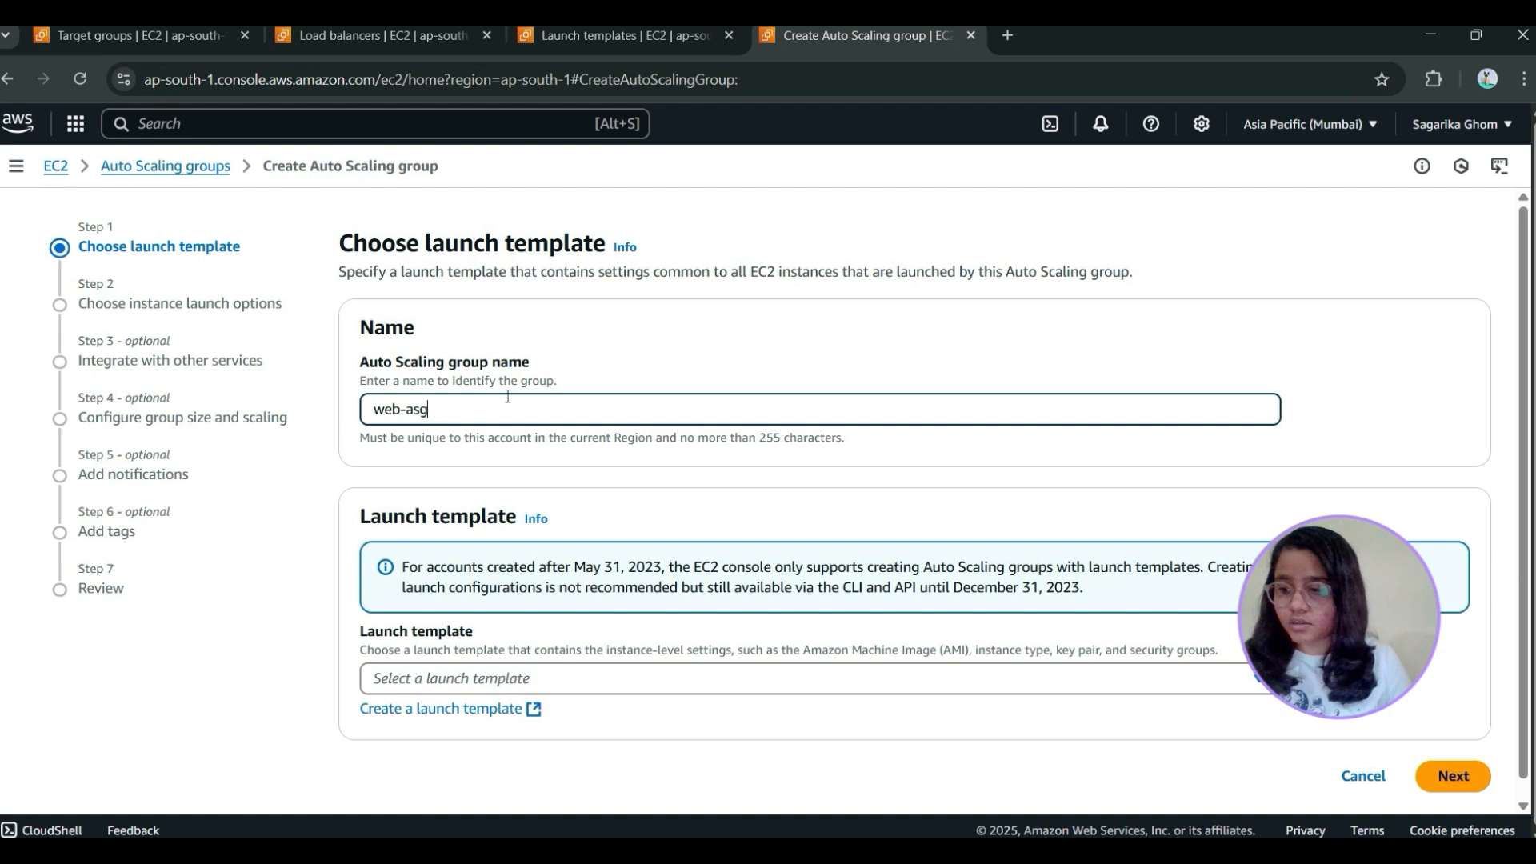
Choose web-launch-template as the group's launch template, review its details, and continue to the instance launch options
scroll(521, 448, "down", 1)
left_click(565, 658)
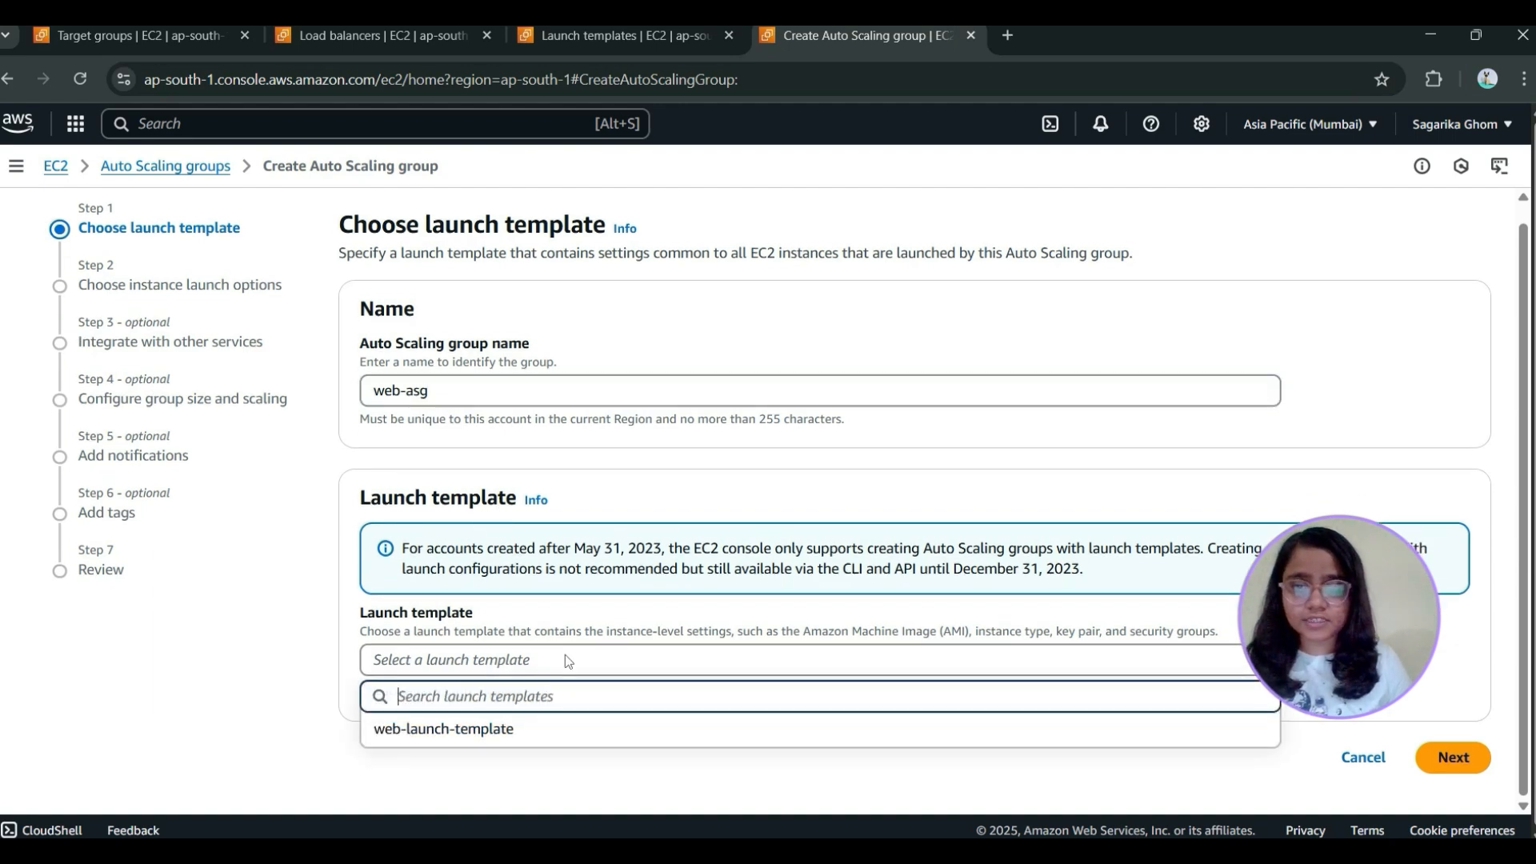
left_click(560, 729)
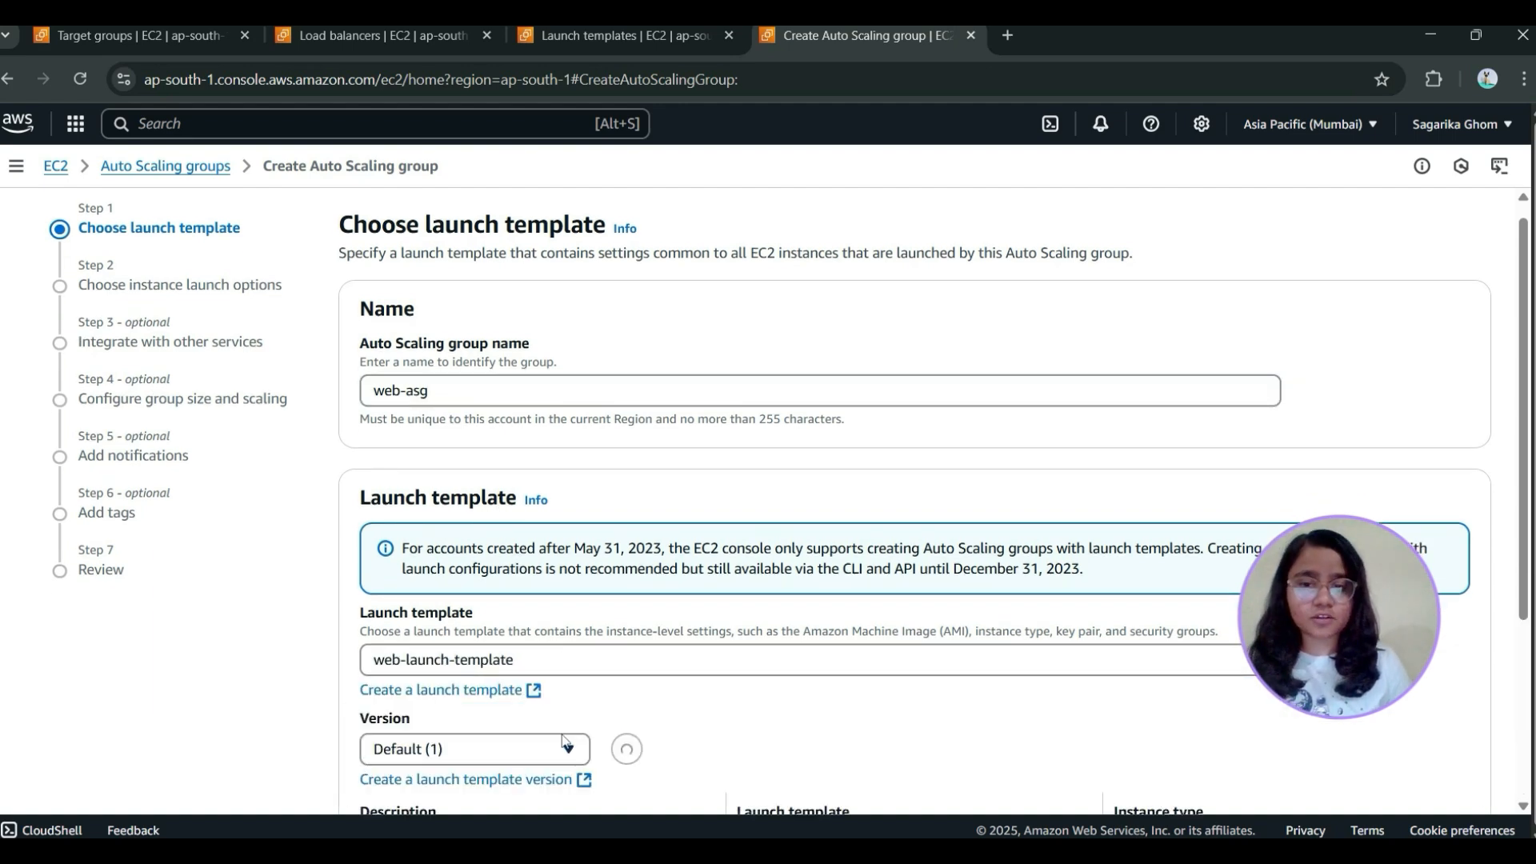
scroll(512, 480, "down", 4)
scroll(483, 440, "down", 2)
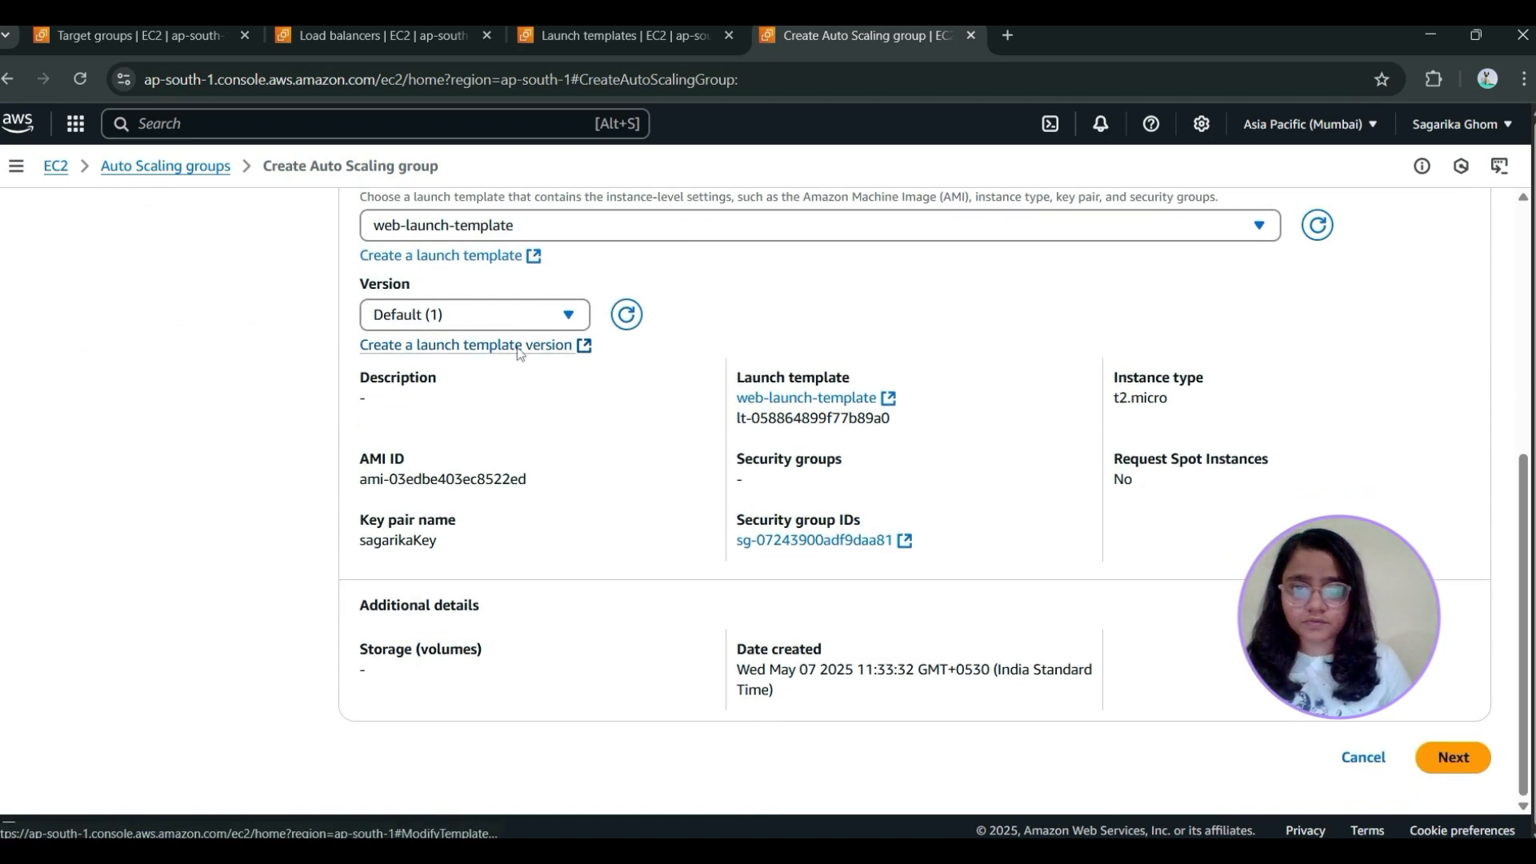
left_click(1454, 758)
Select my-vpc as the network for the Auto Scaling group
scroll(669, 576, "down", 3)
left_click(670, 544)
left_click(560, 627)
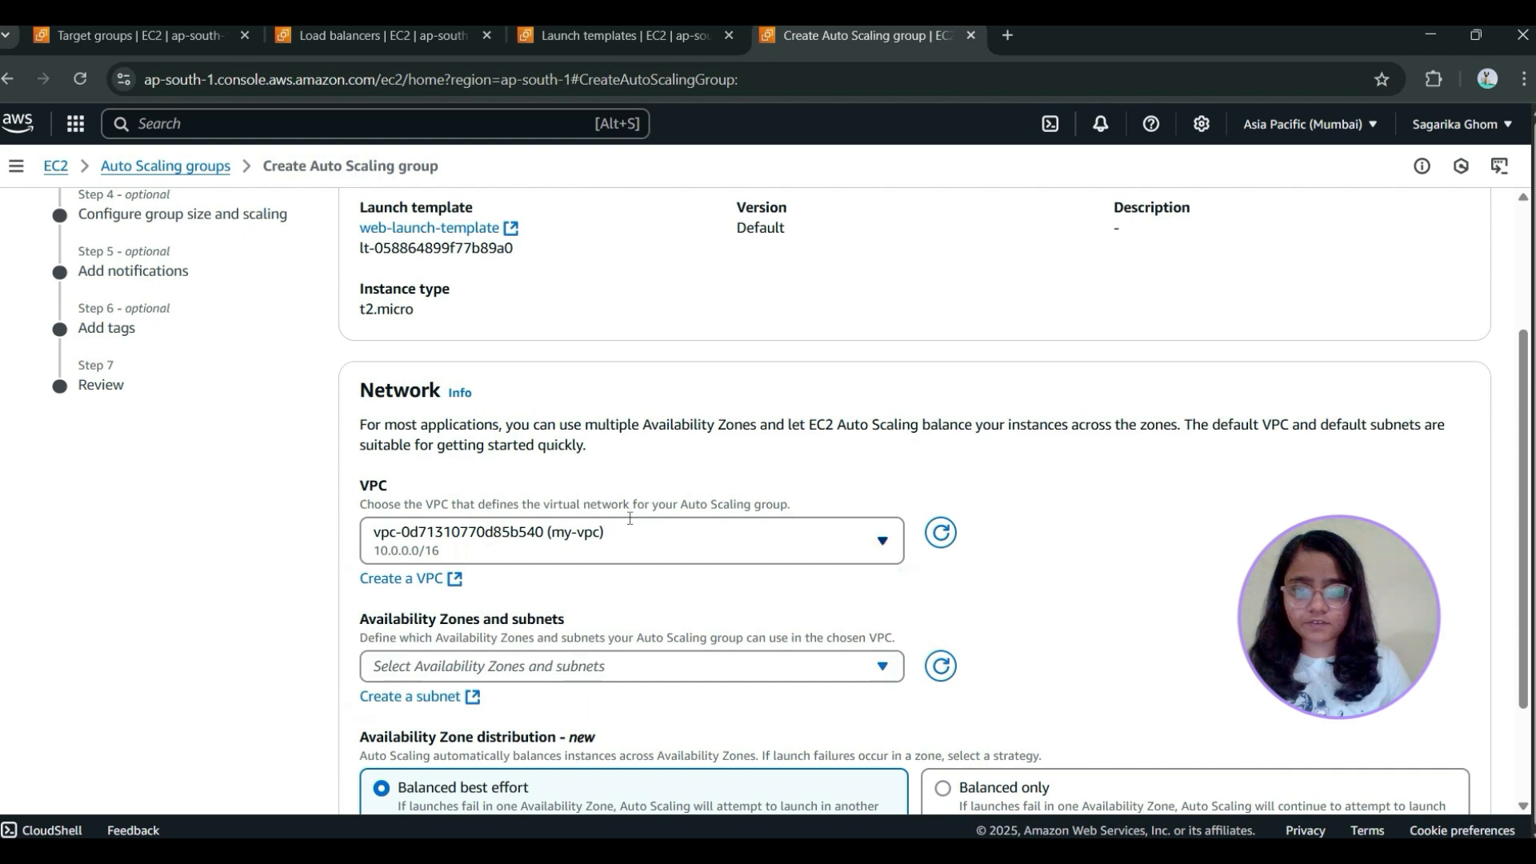
Add public-subnet-1 in ap-south-1a and public-subnet-2 in ap-south-1b to the Auto Scaling group, and continue to service integration
scroll(626, 632, "down", 2)
left_click(626, 522)
left_click(384, 601)
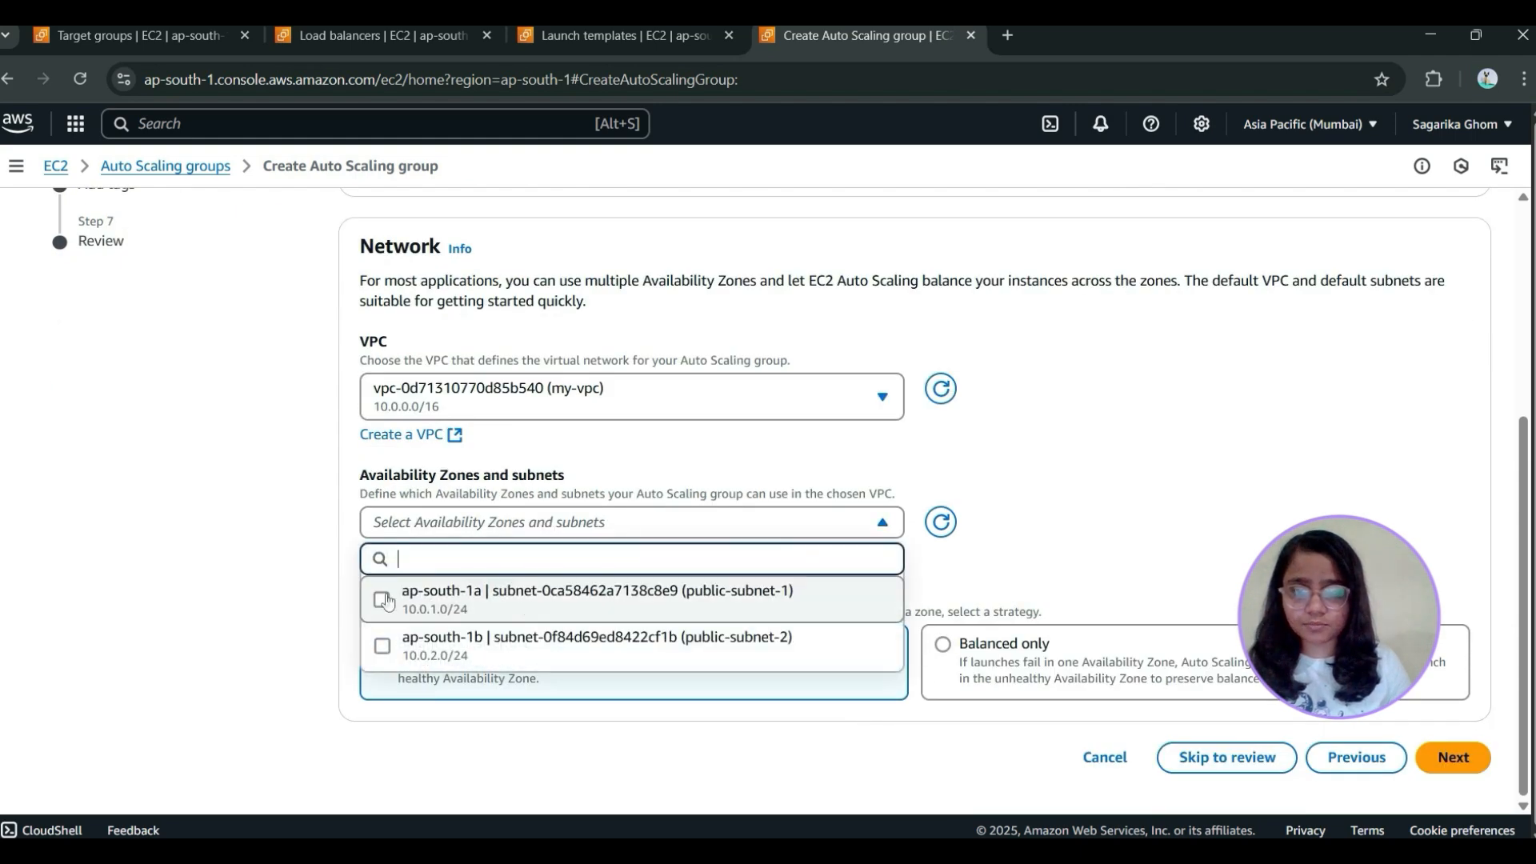
left_click(384, 645)
left_click(928, 535)
scroll(927, 535, "down", 1)
scroll(927, 535, "down", 1)
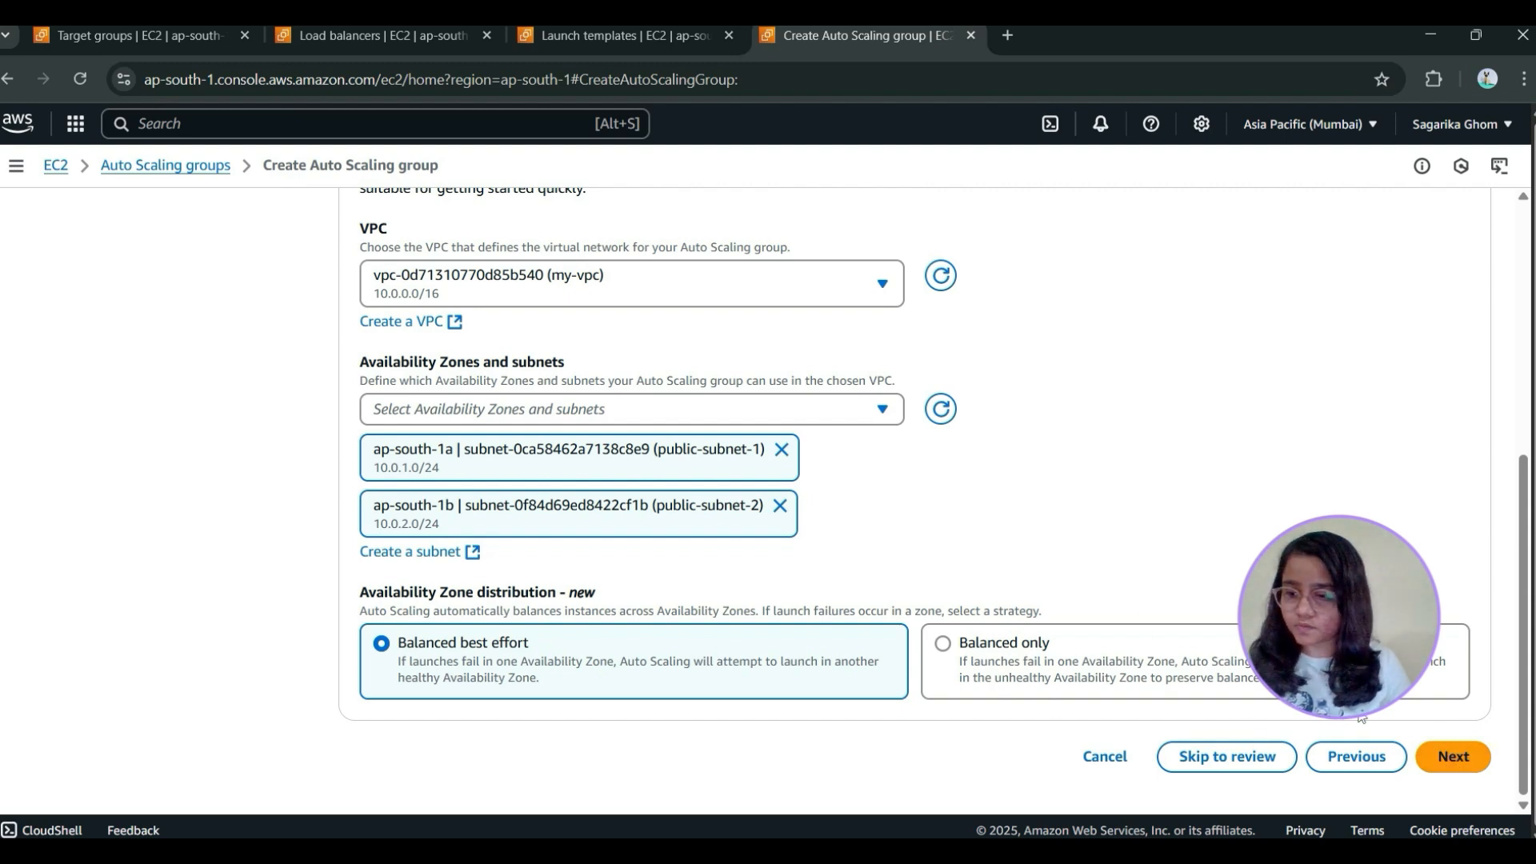
left_click(1451, 756)
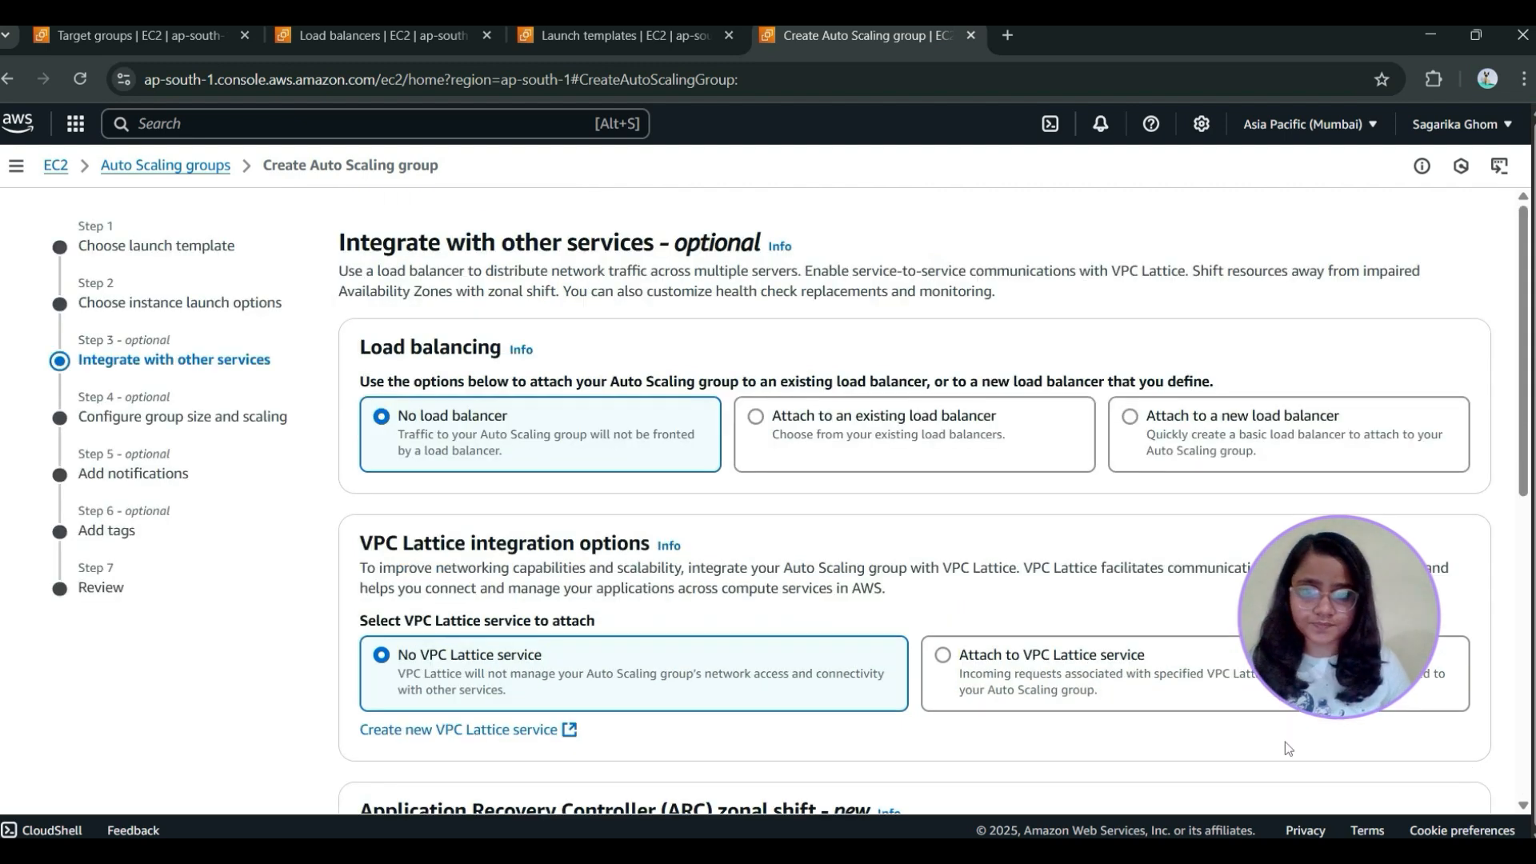
Attach the Auto Scaling group to the existing load balancer web-alb through its target group web-tg
left_click(912, 432)
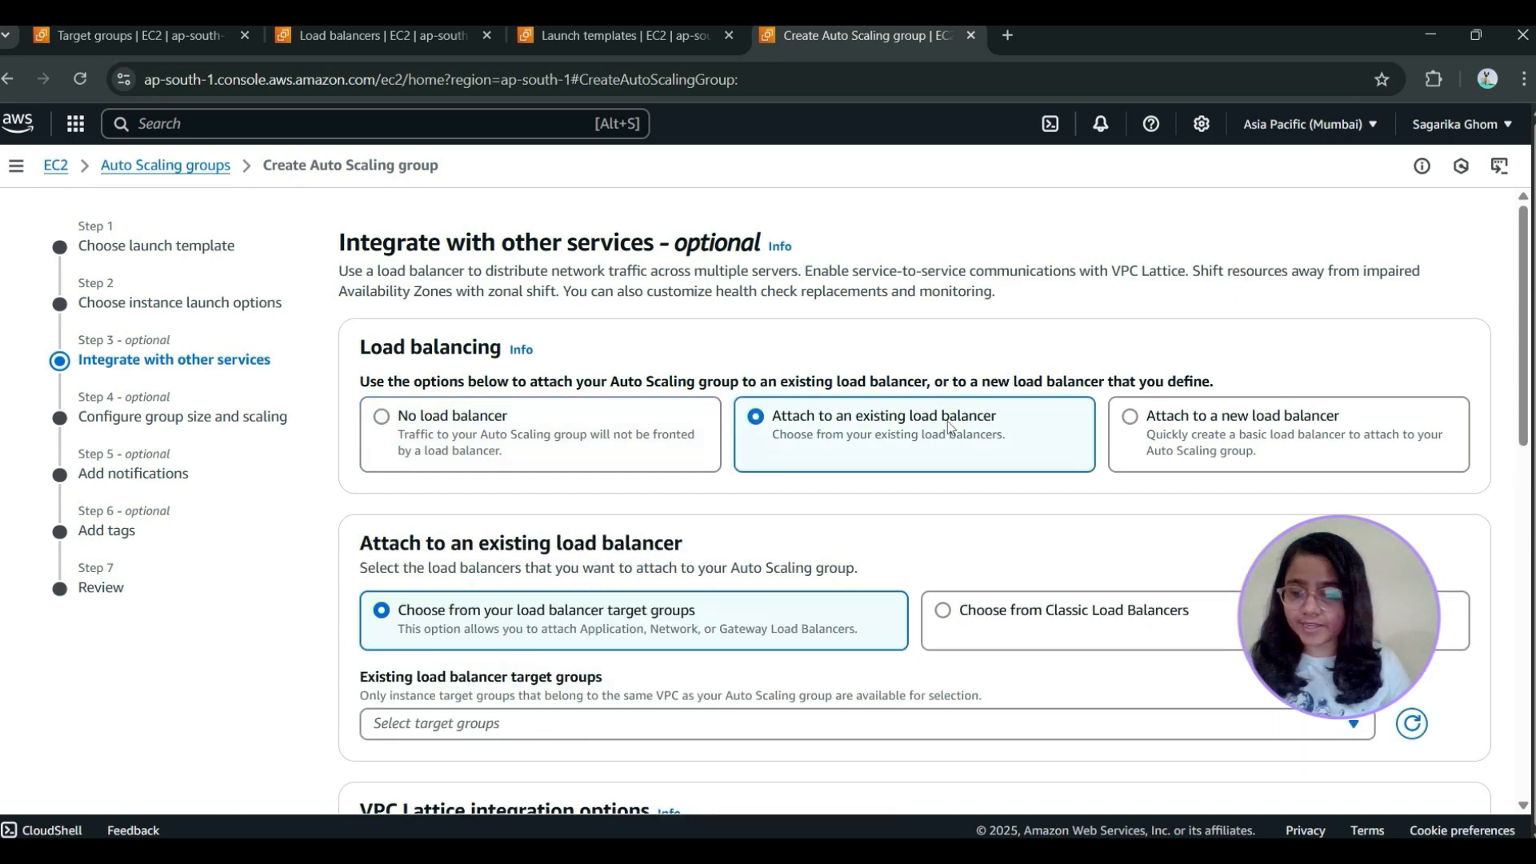
scroll(950, 427, "down", 1)
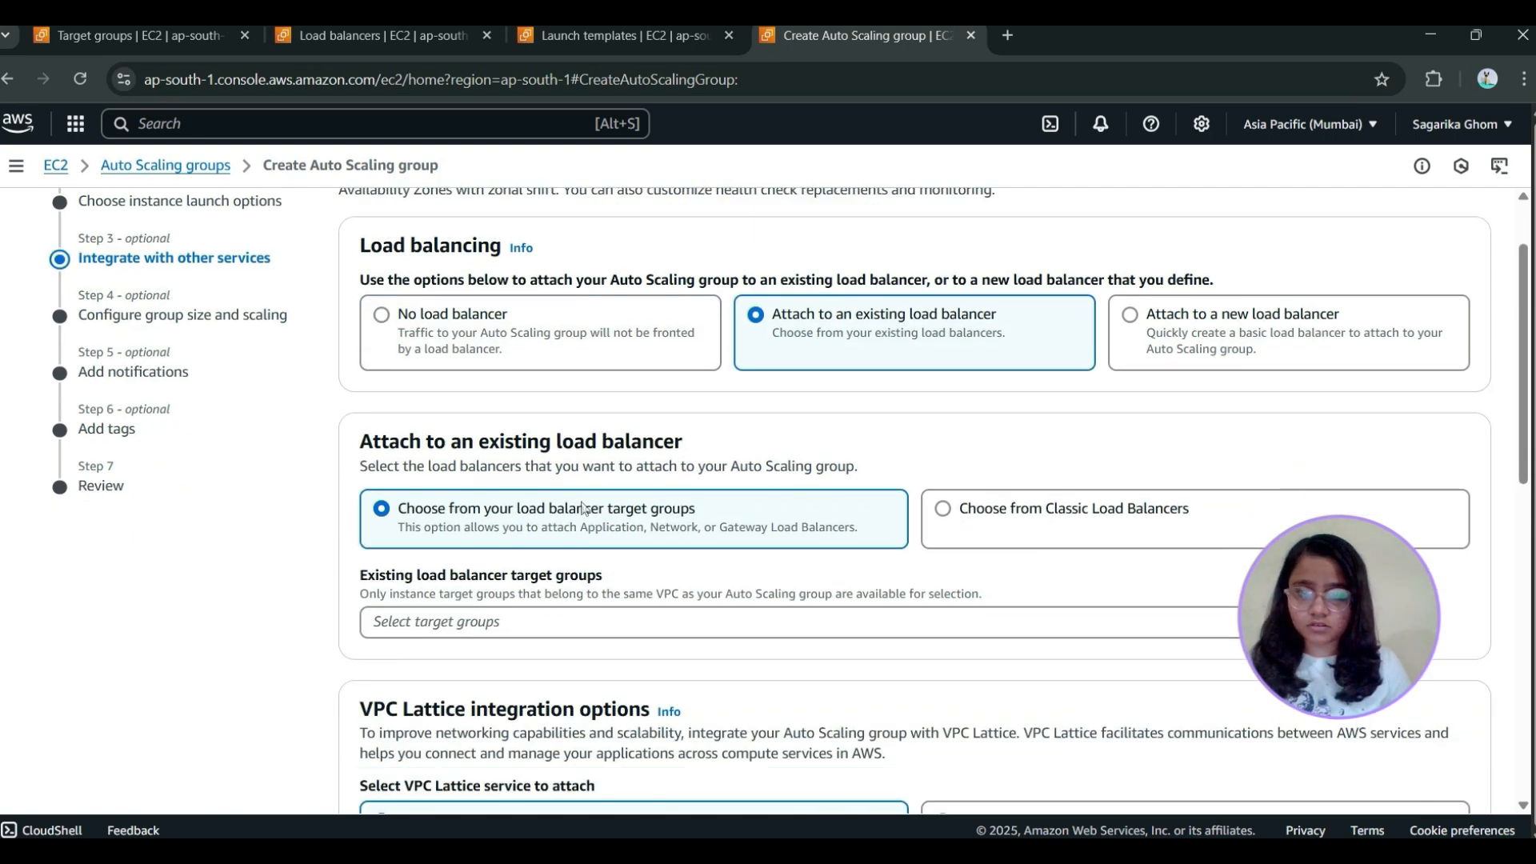
left_click(543, 622)
left_click(554, 642)
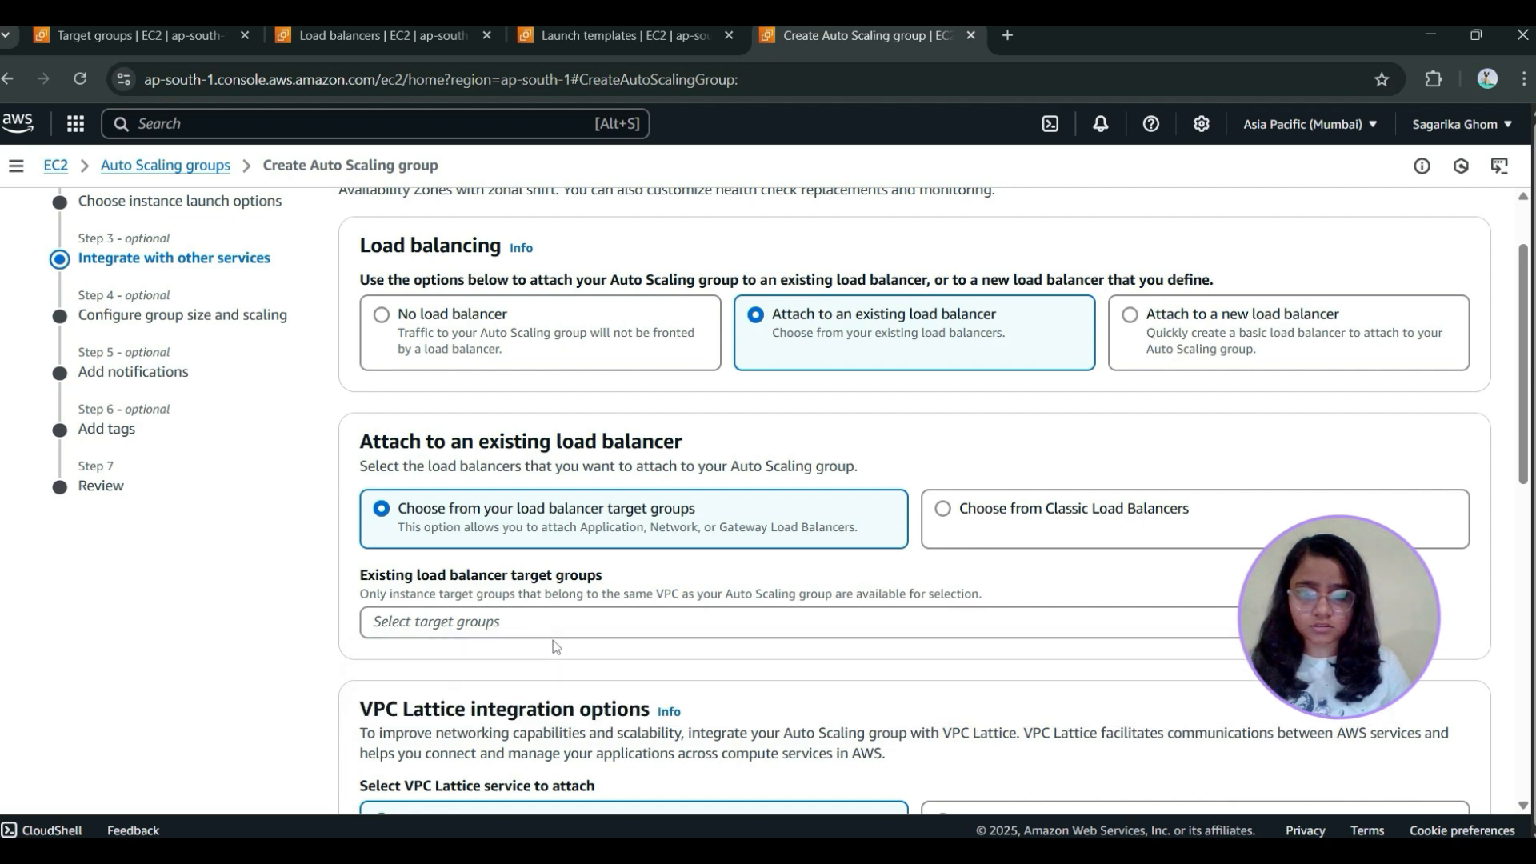
left_click(1018, 533)
left_click(671, 530)
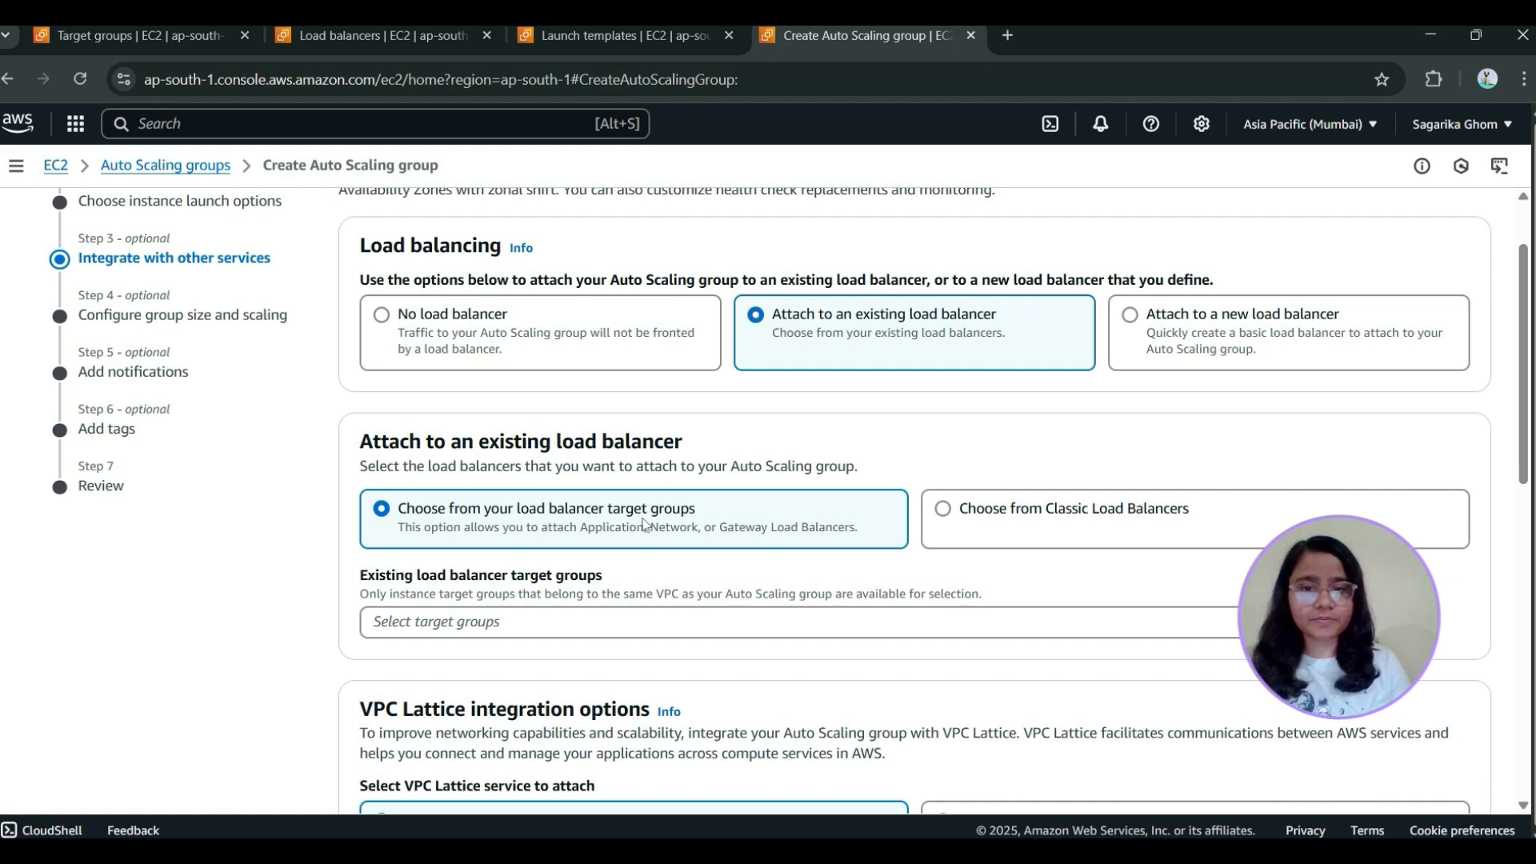
left_click(552, 622)
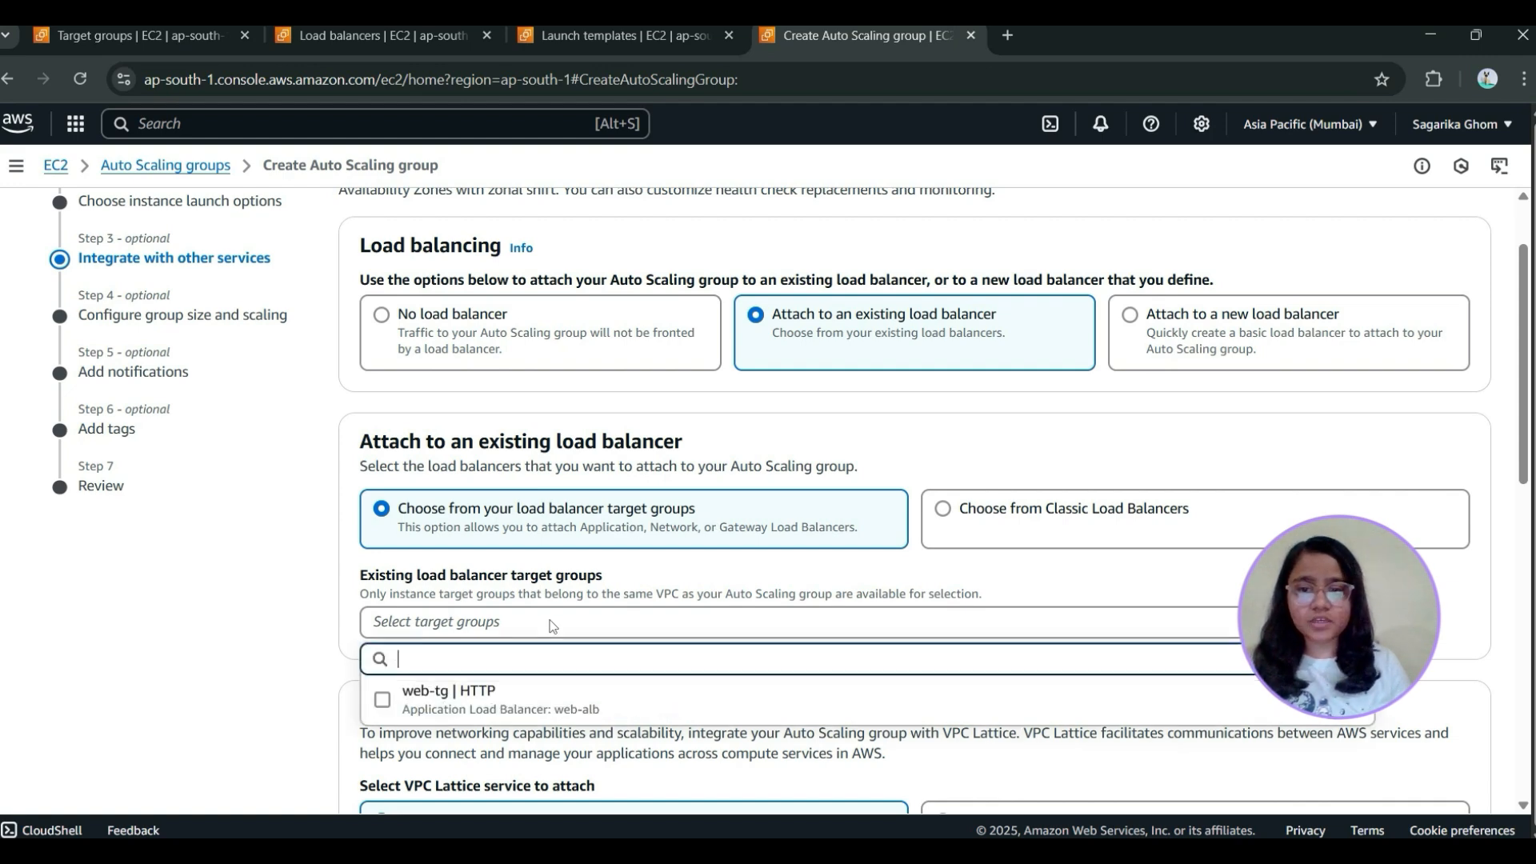
left_click(577, 711)
Turn on Elastic Load Balancing health checks for the group and continue to group size and scaling
scroll(860, 601, "down", 2)
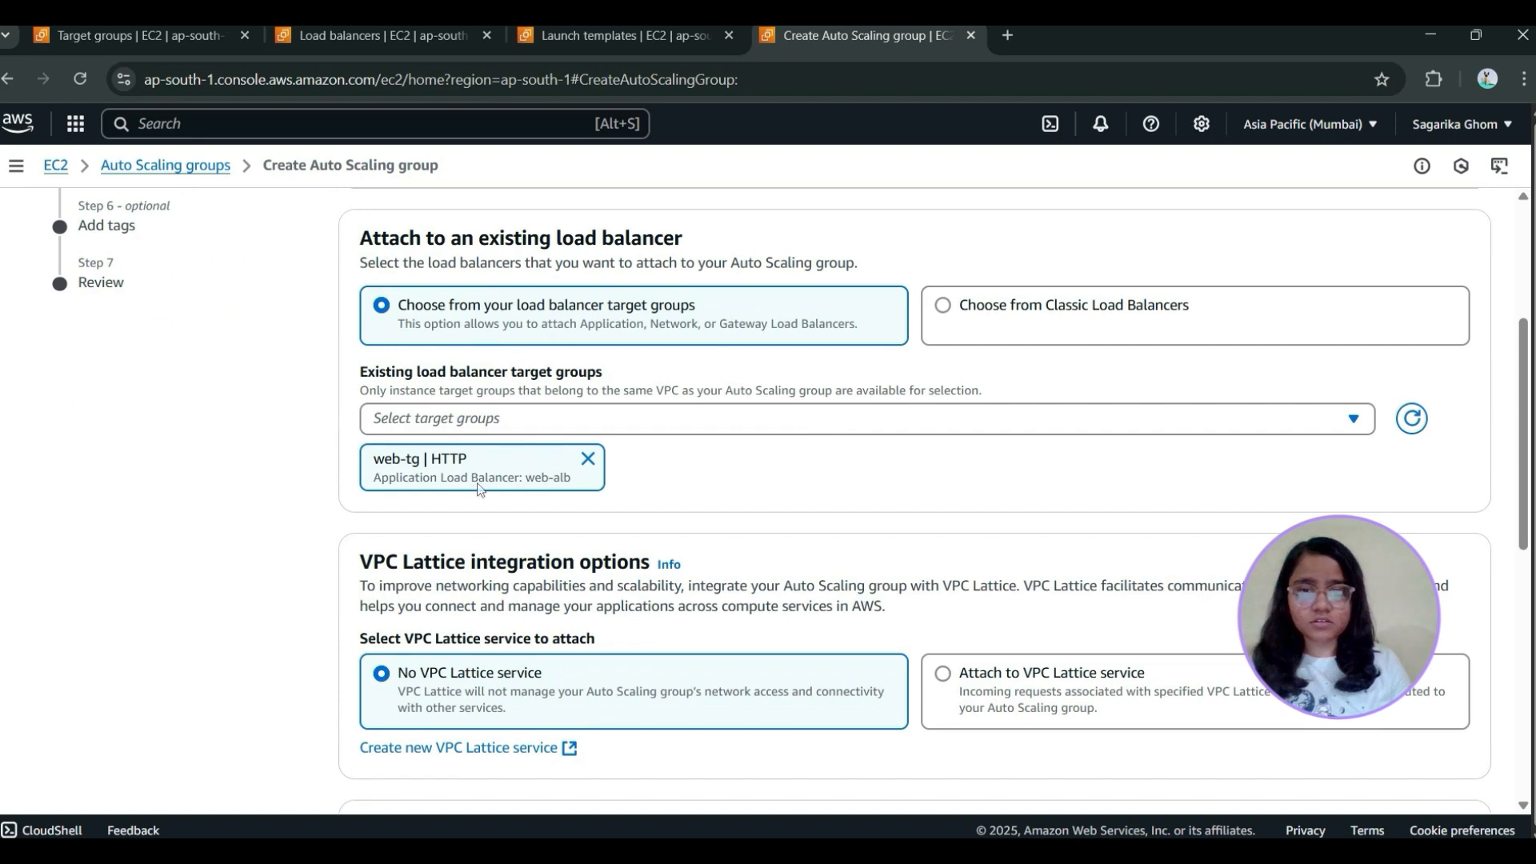
scroll(800, 435, "down", 3)
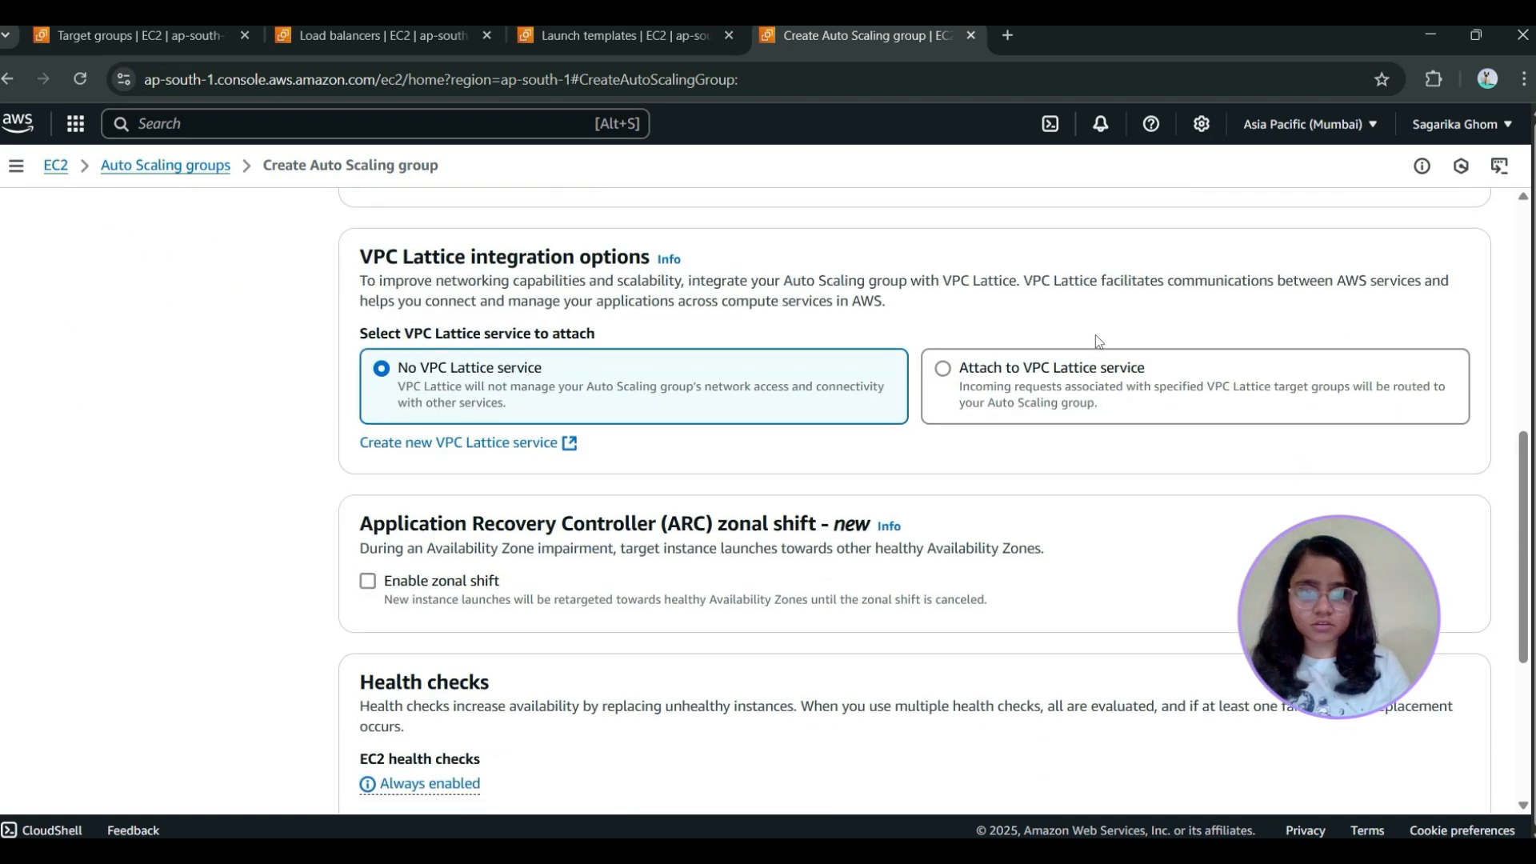
scroll(715, 385, "down", 4)
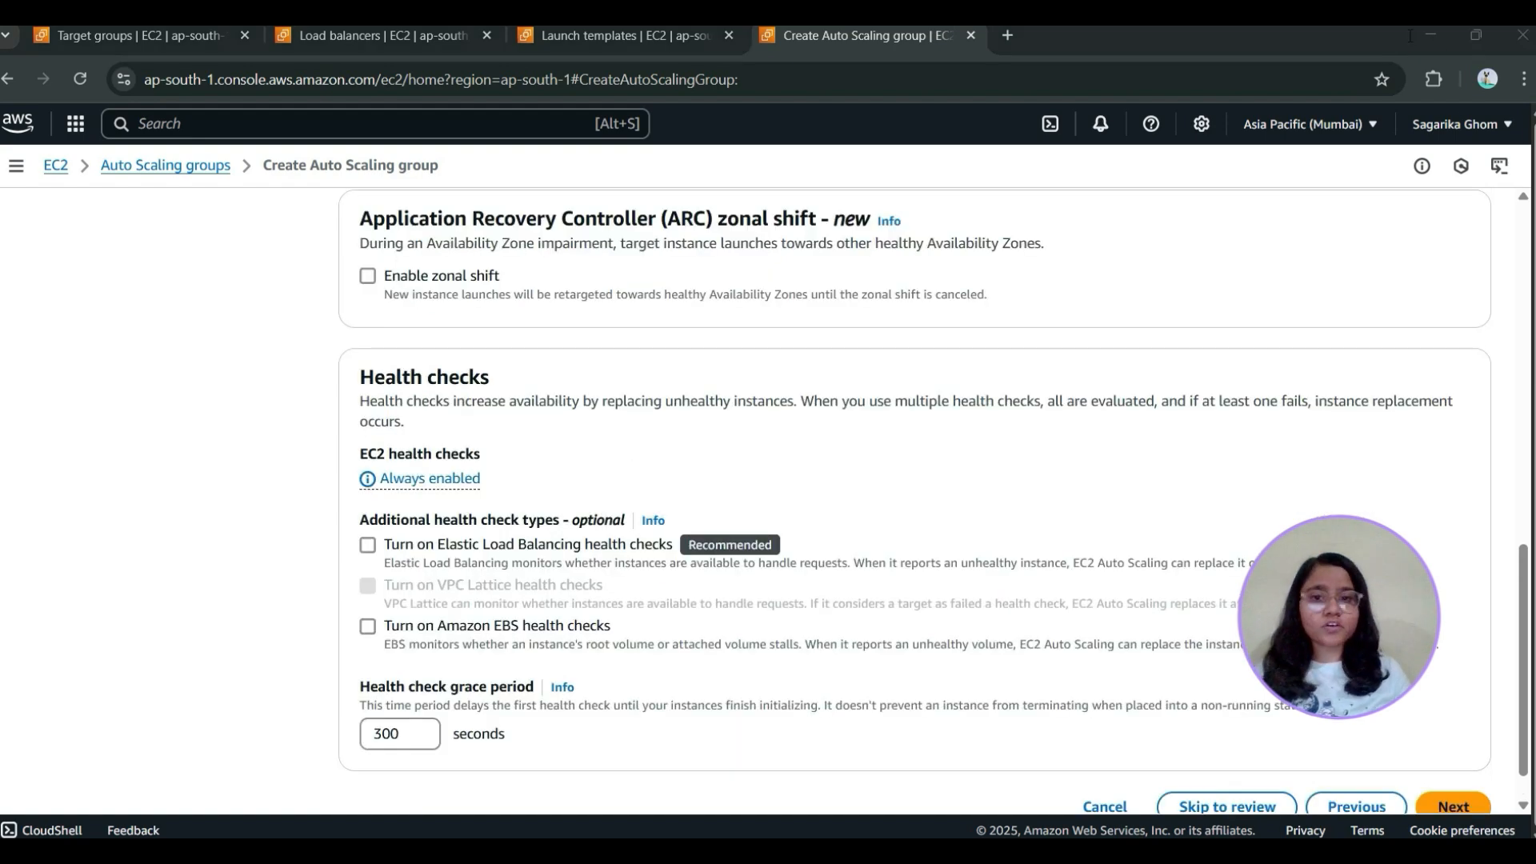
left_click(368, 546)
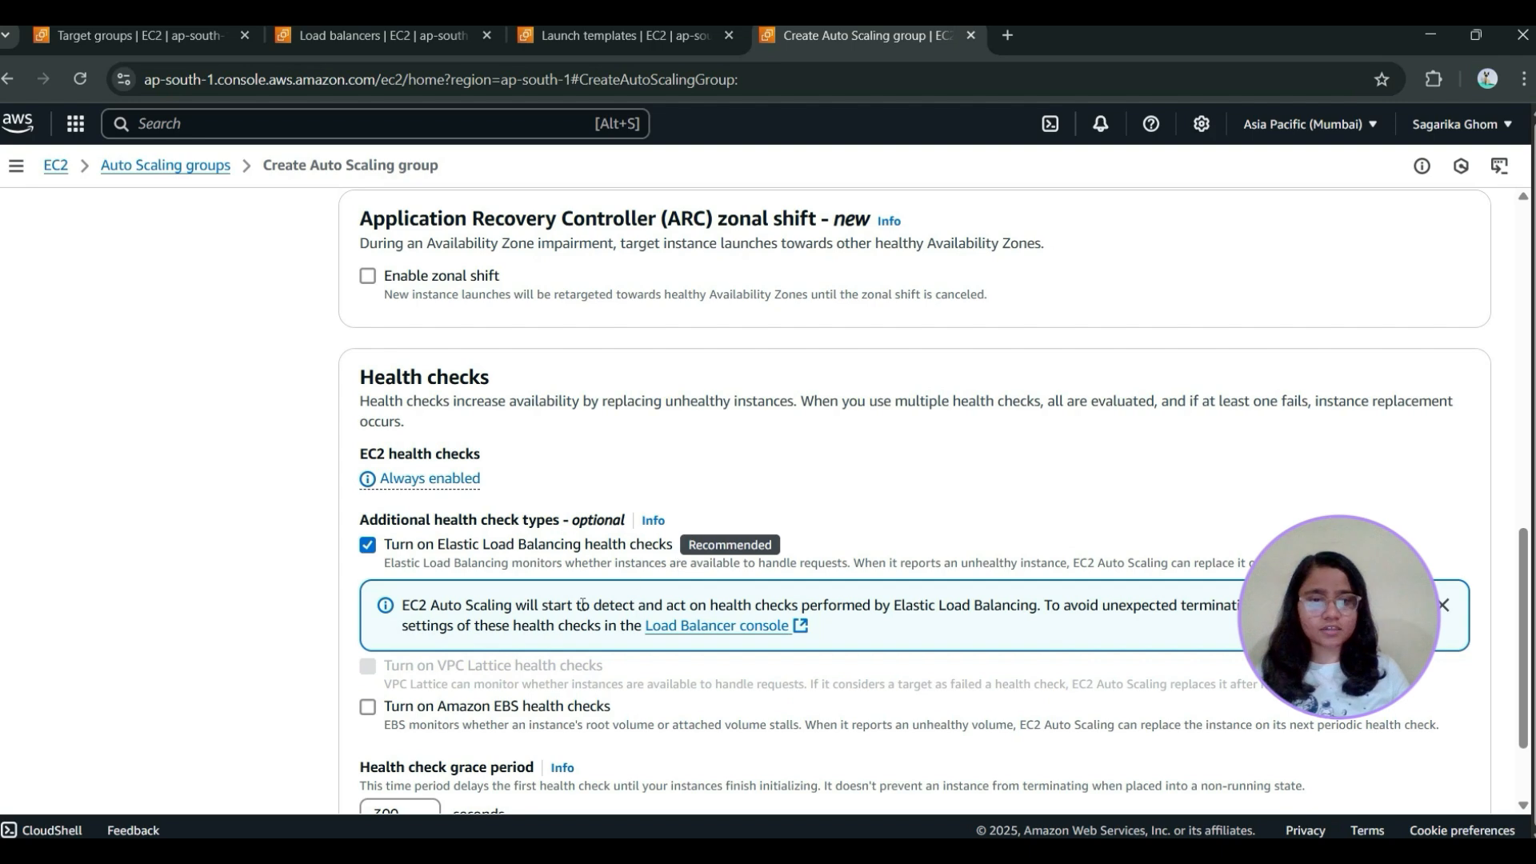
scroll(993, 445, "down", 2)
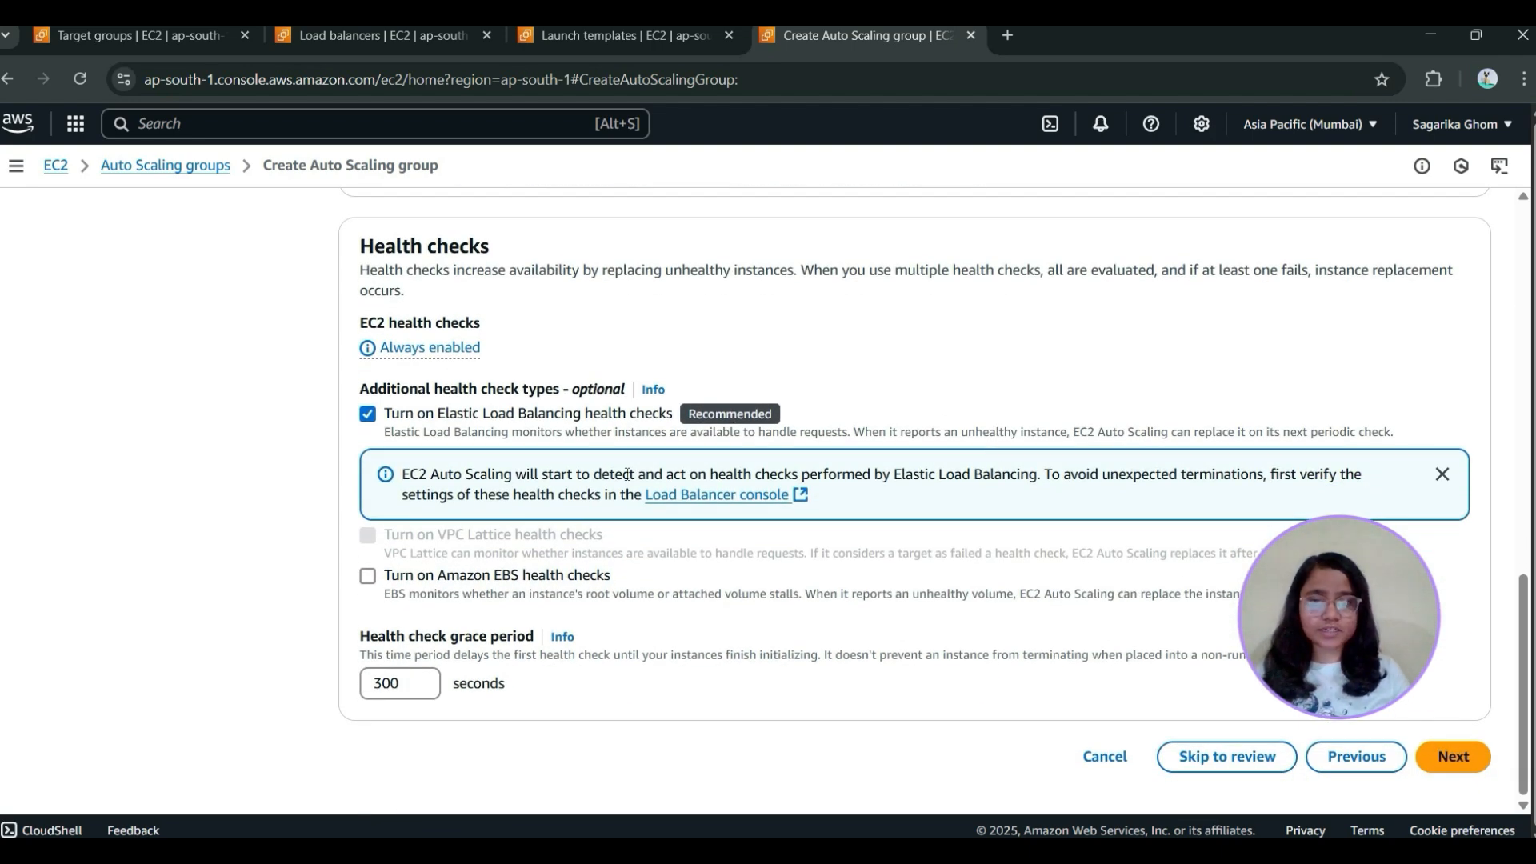
left_click(1453, 756)
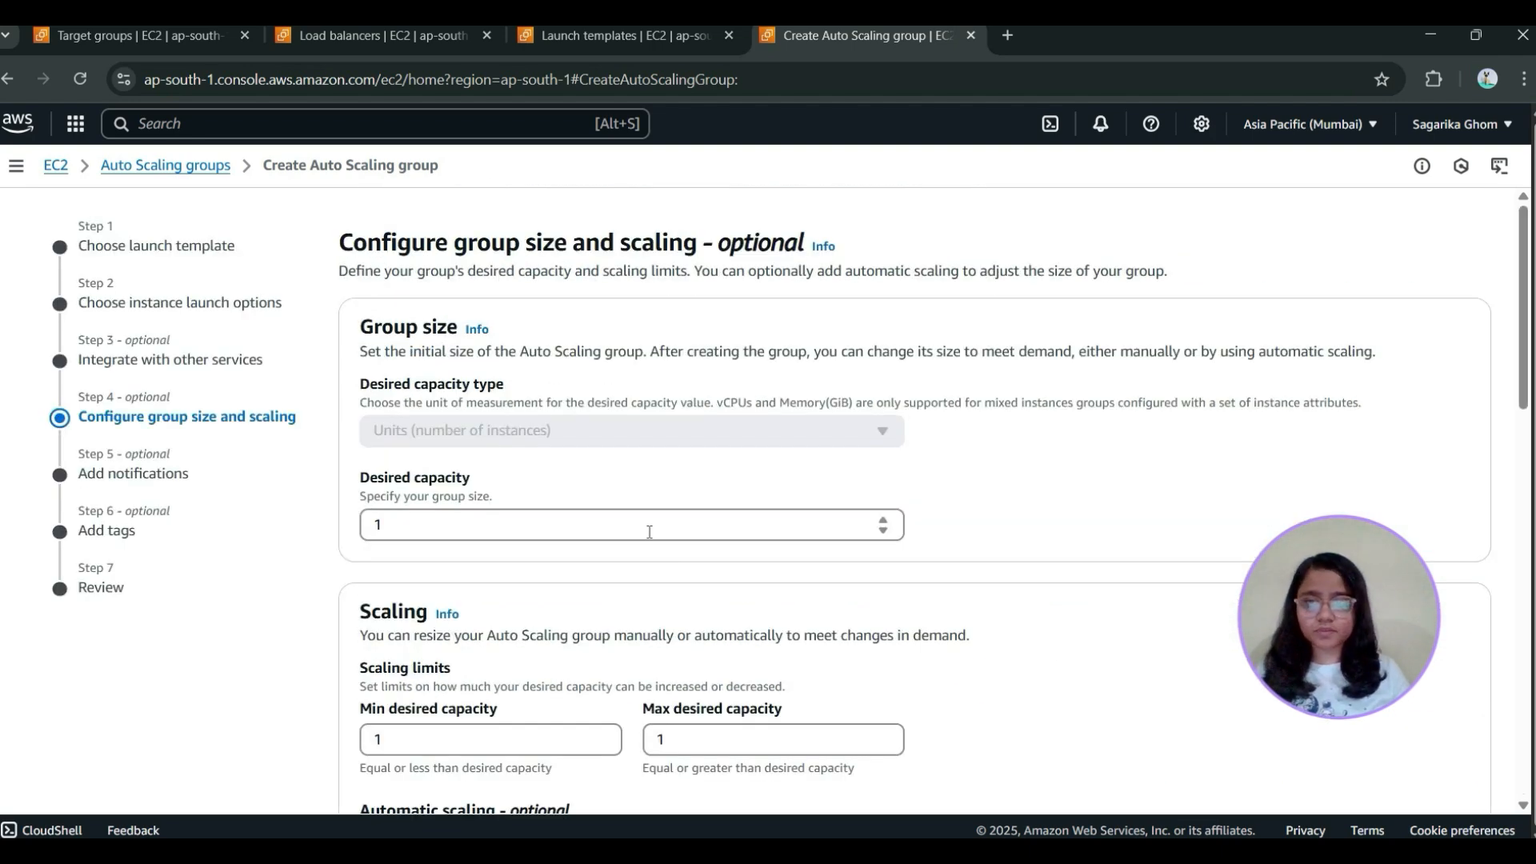
Set the group's desired capacity to 2, with scaling limits of minimum 1 and maximum 3
left_click(538, 519)
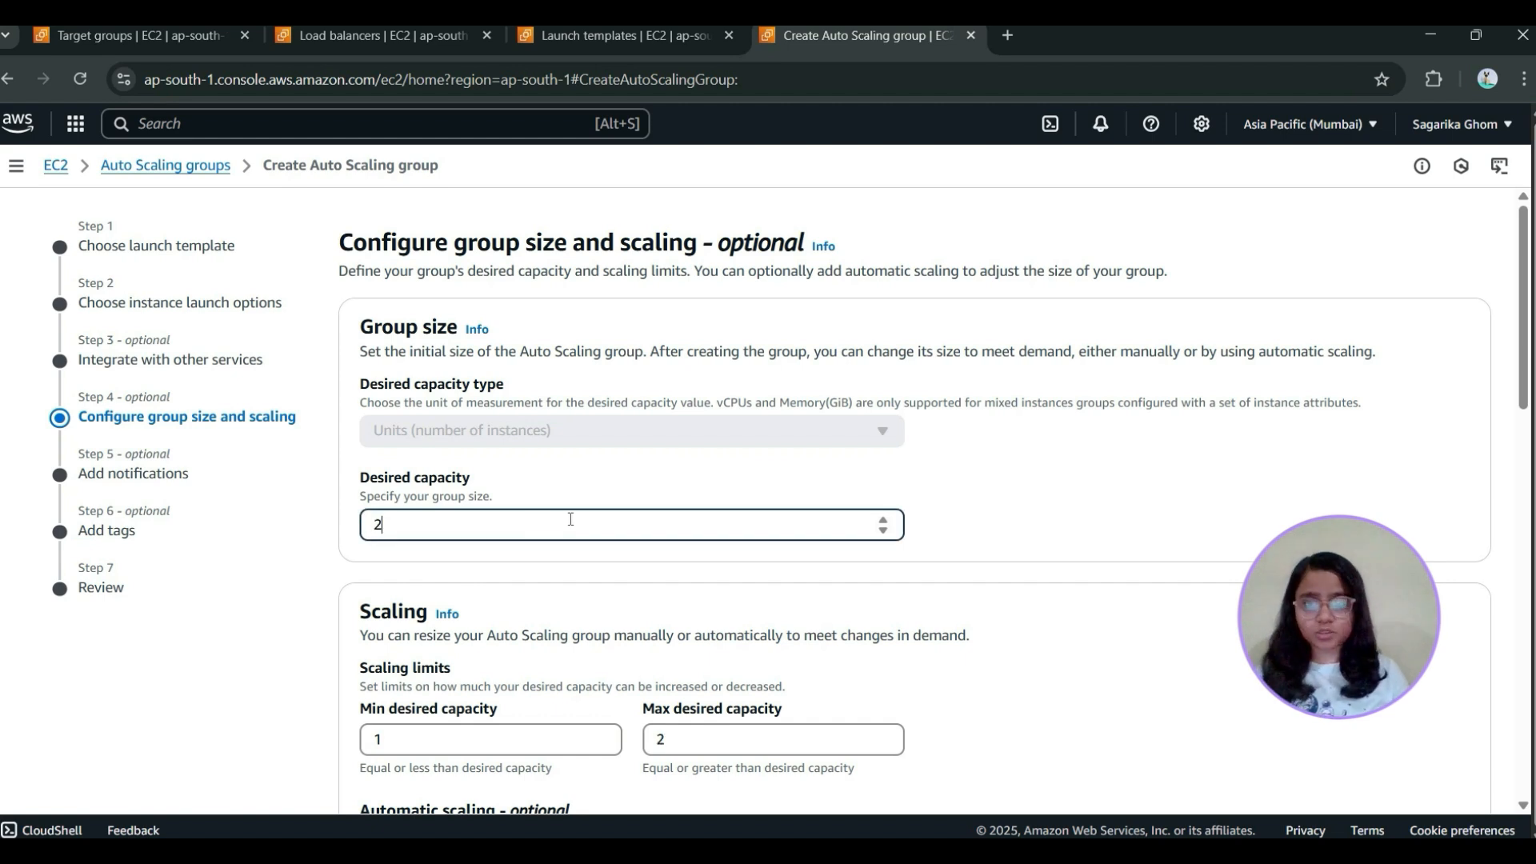
scroll(570, 522, "down", 1)
left_click(600, 638)
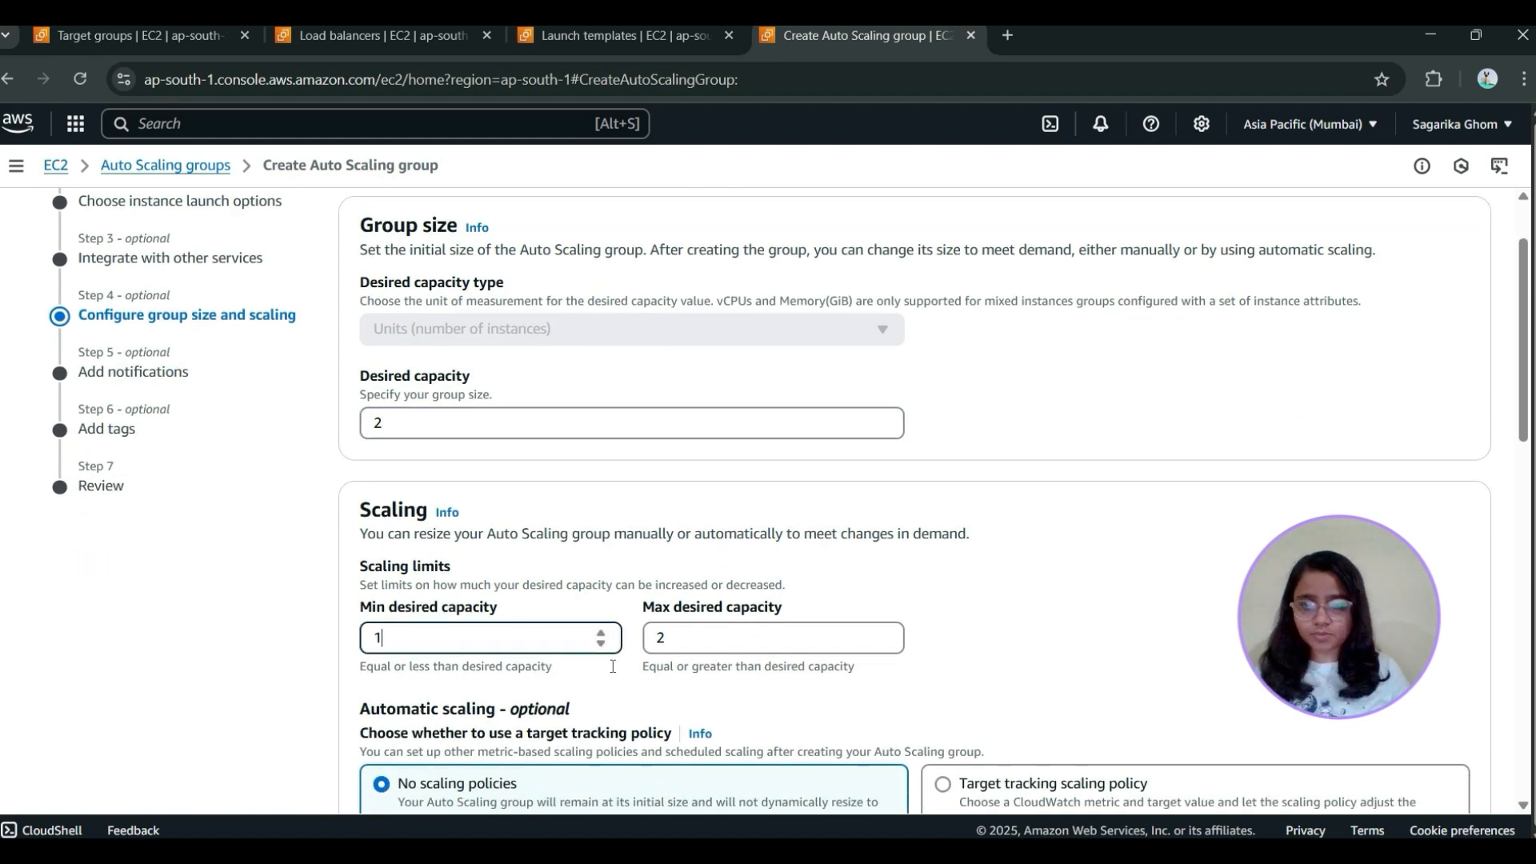
left_click(748, 644)
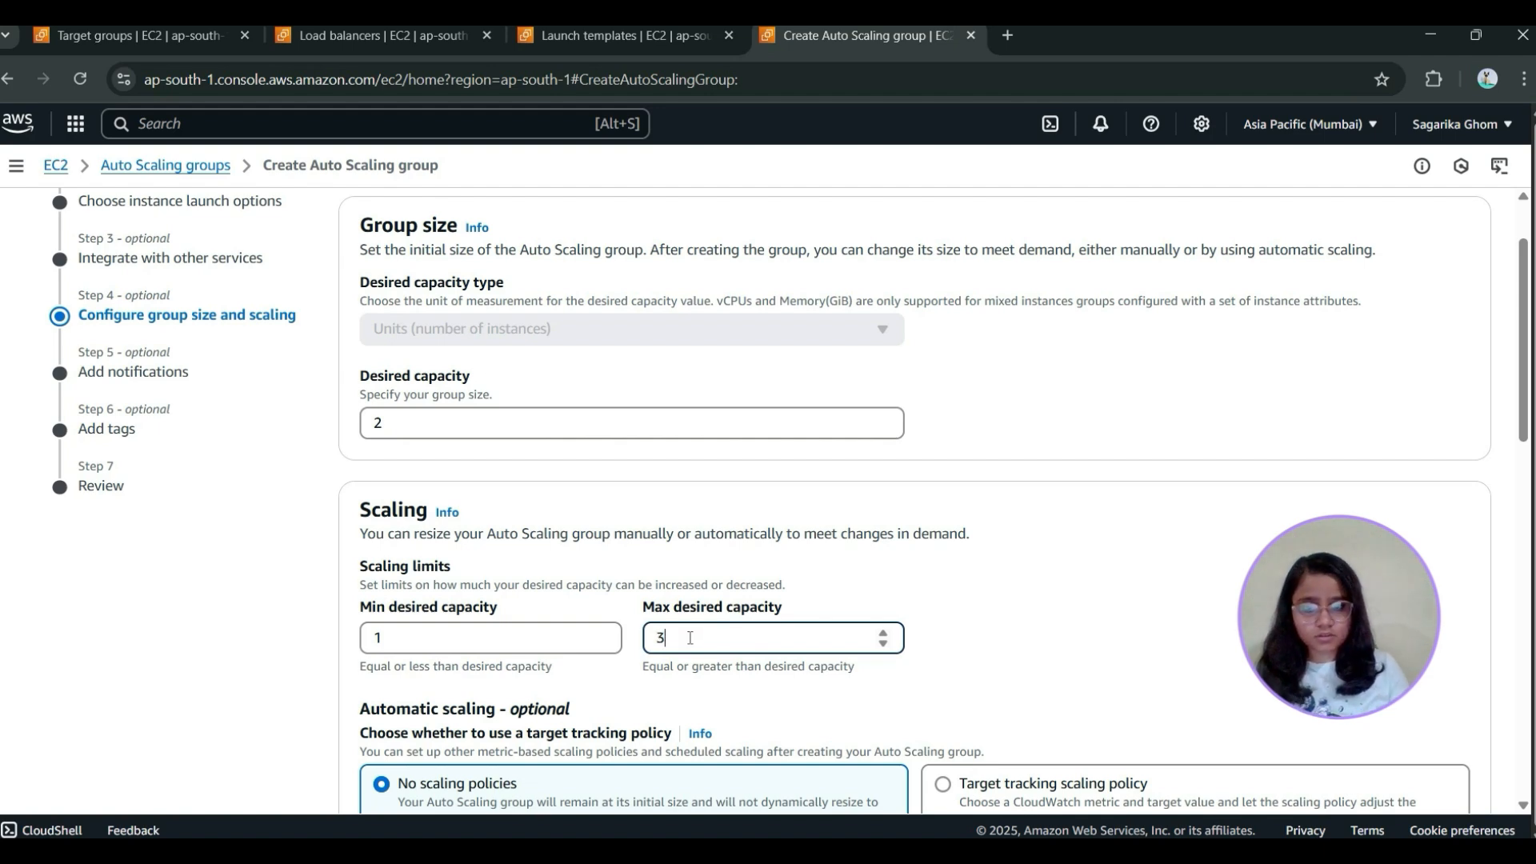
scroll(690, 638, "down", 4)
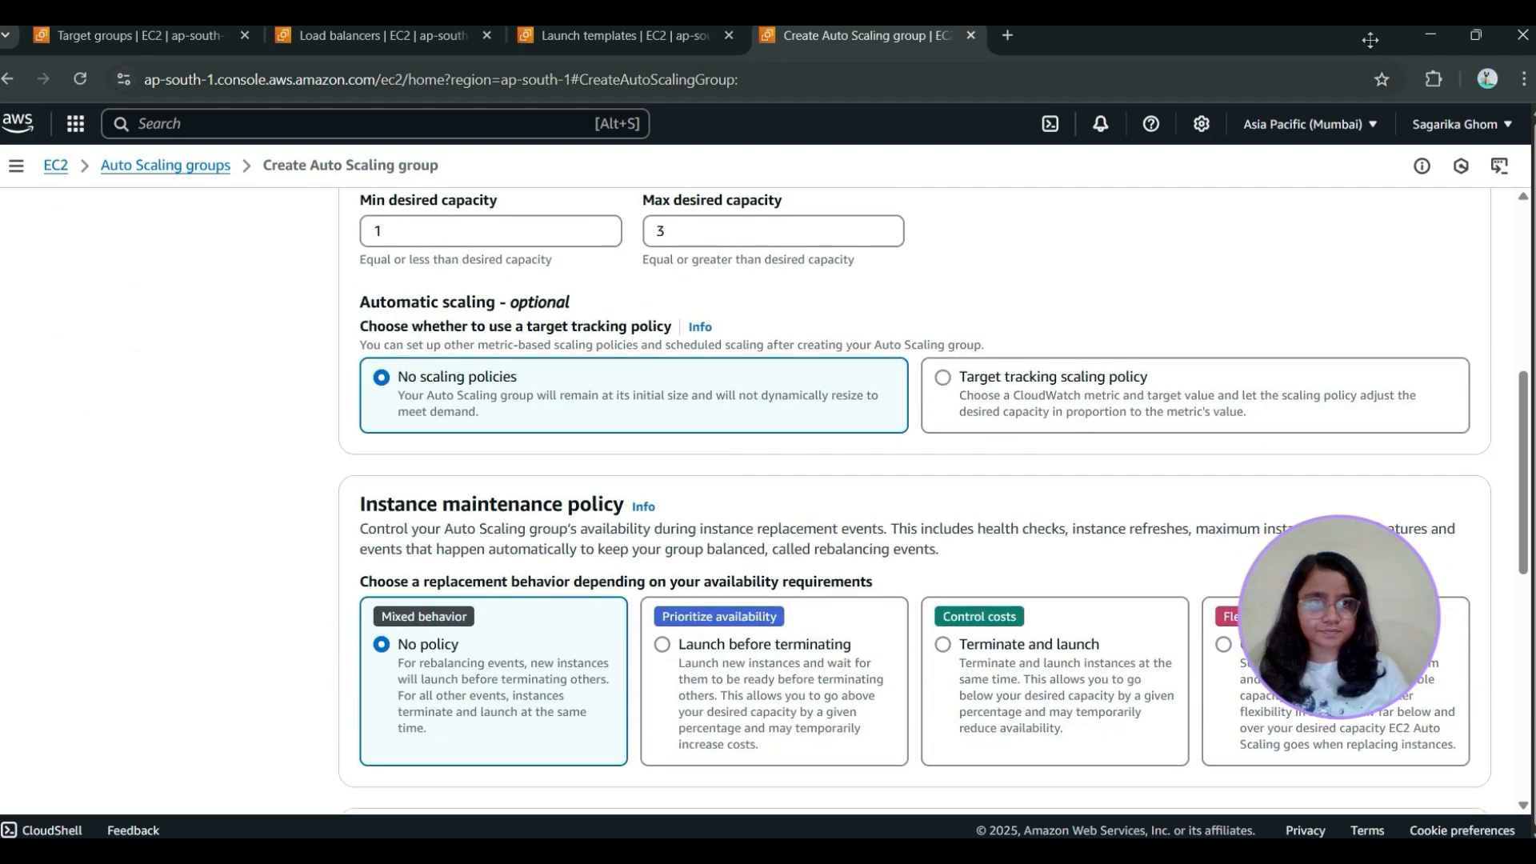
Keep the remaining default scaling, maintenance and capacity settings, and continue past notifications and tags to the review without adding any
scroll(1190, 402, "down", 5)
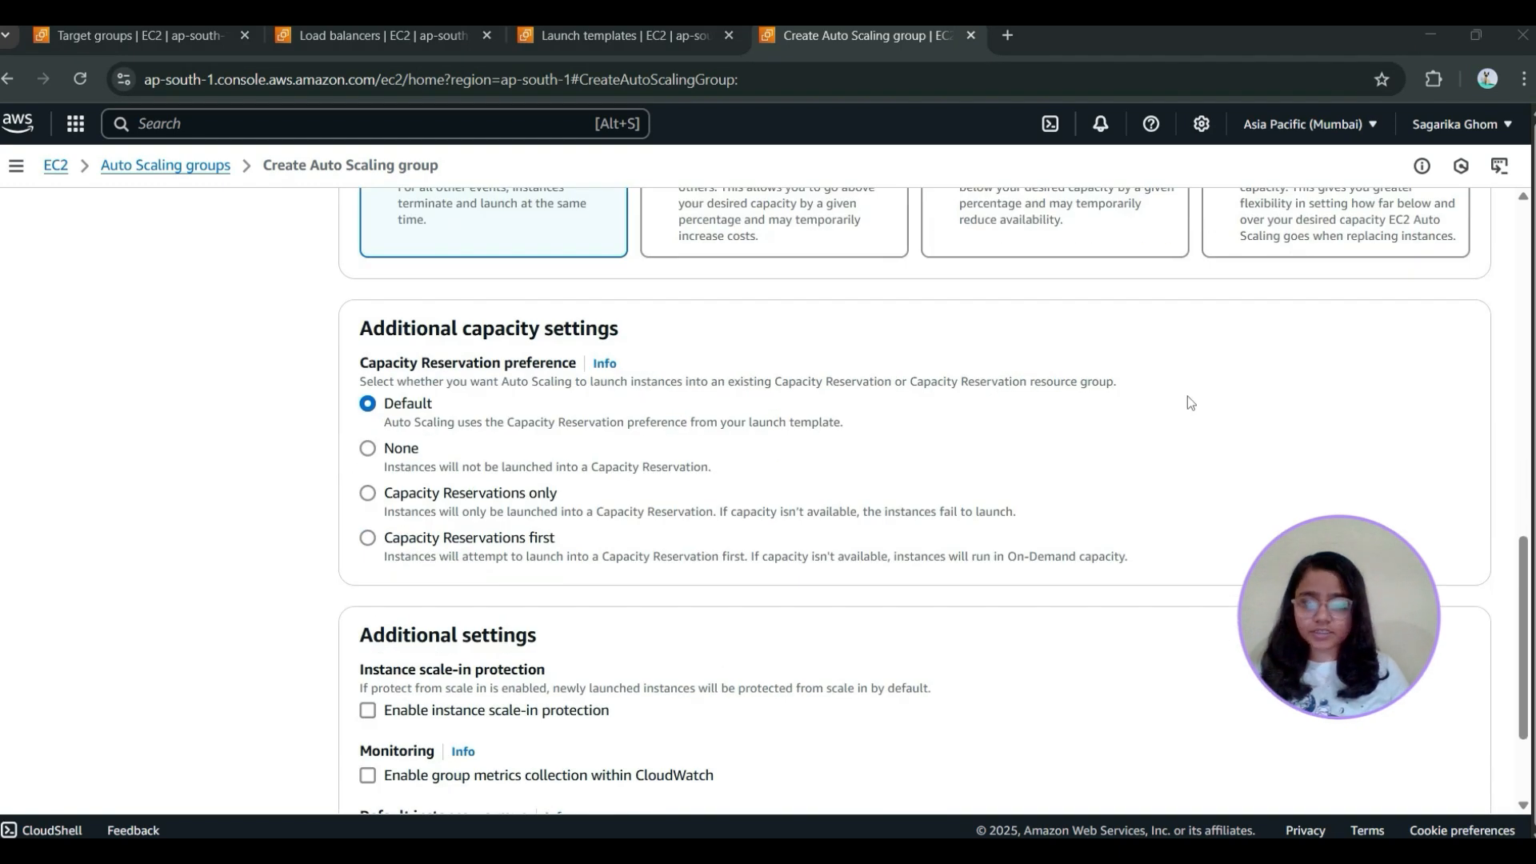
scroll(1189, 399, "down", 2)
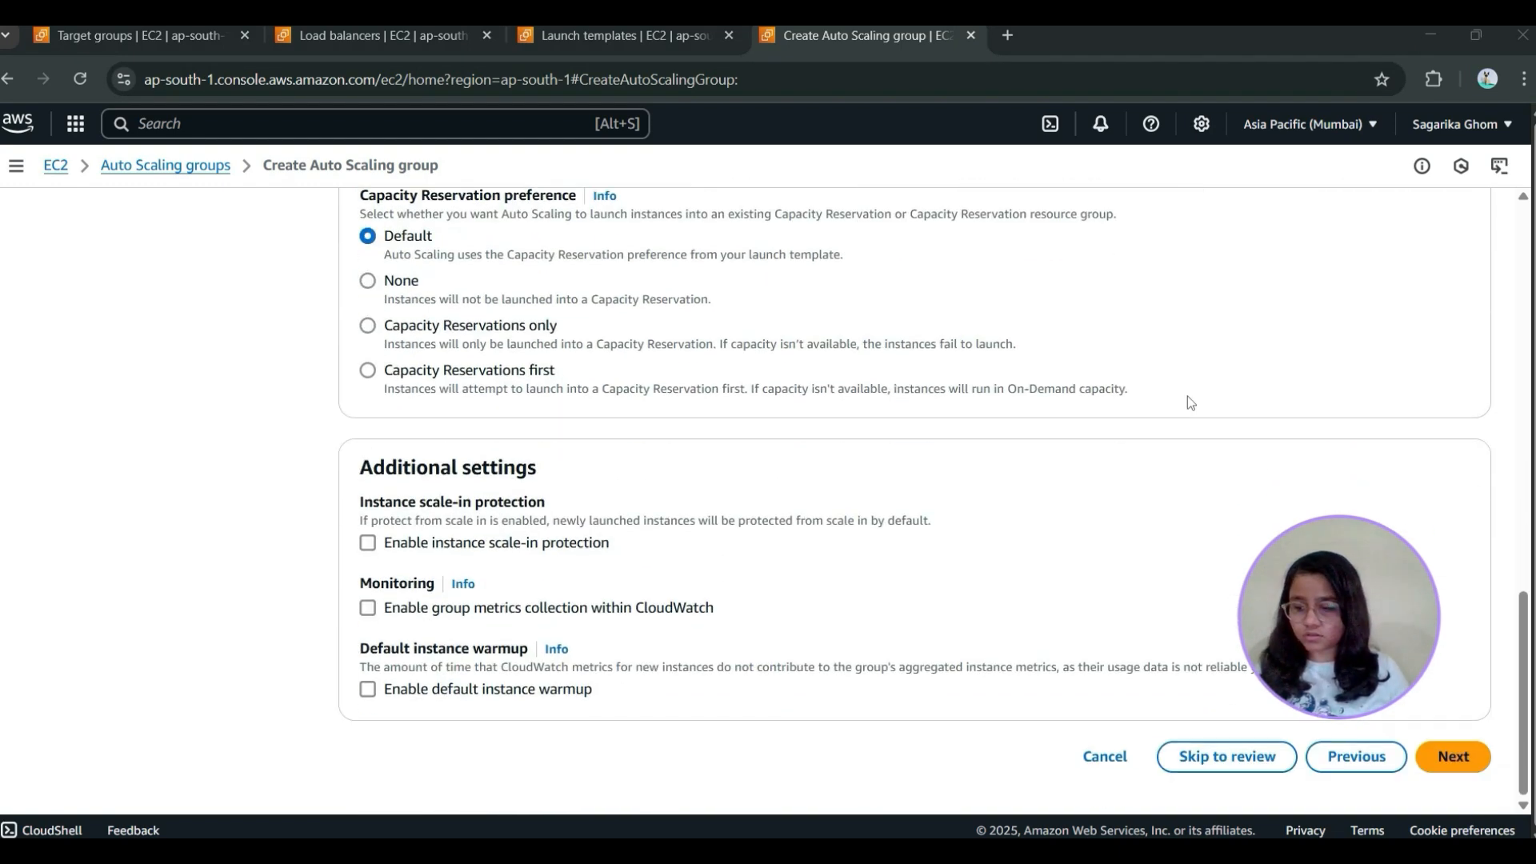
scroll(1187, 398, "up", 6)
scroll(1215, 513, "down", 6)
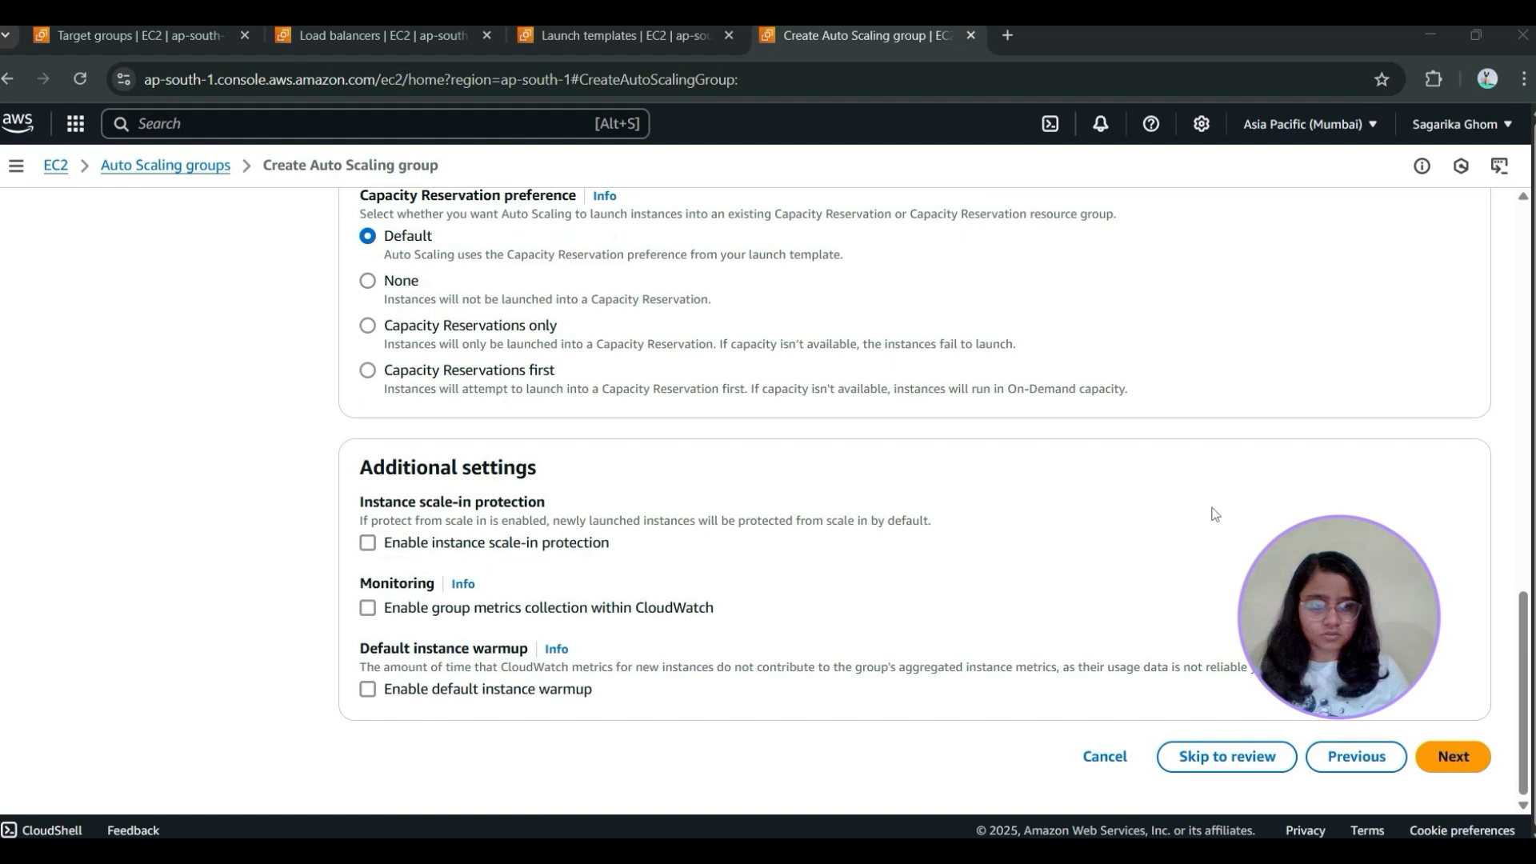
left_click(1458, 758)
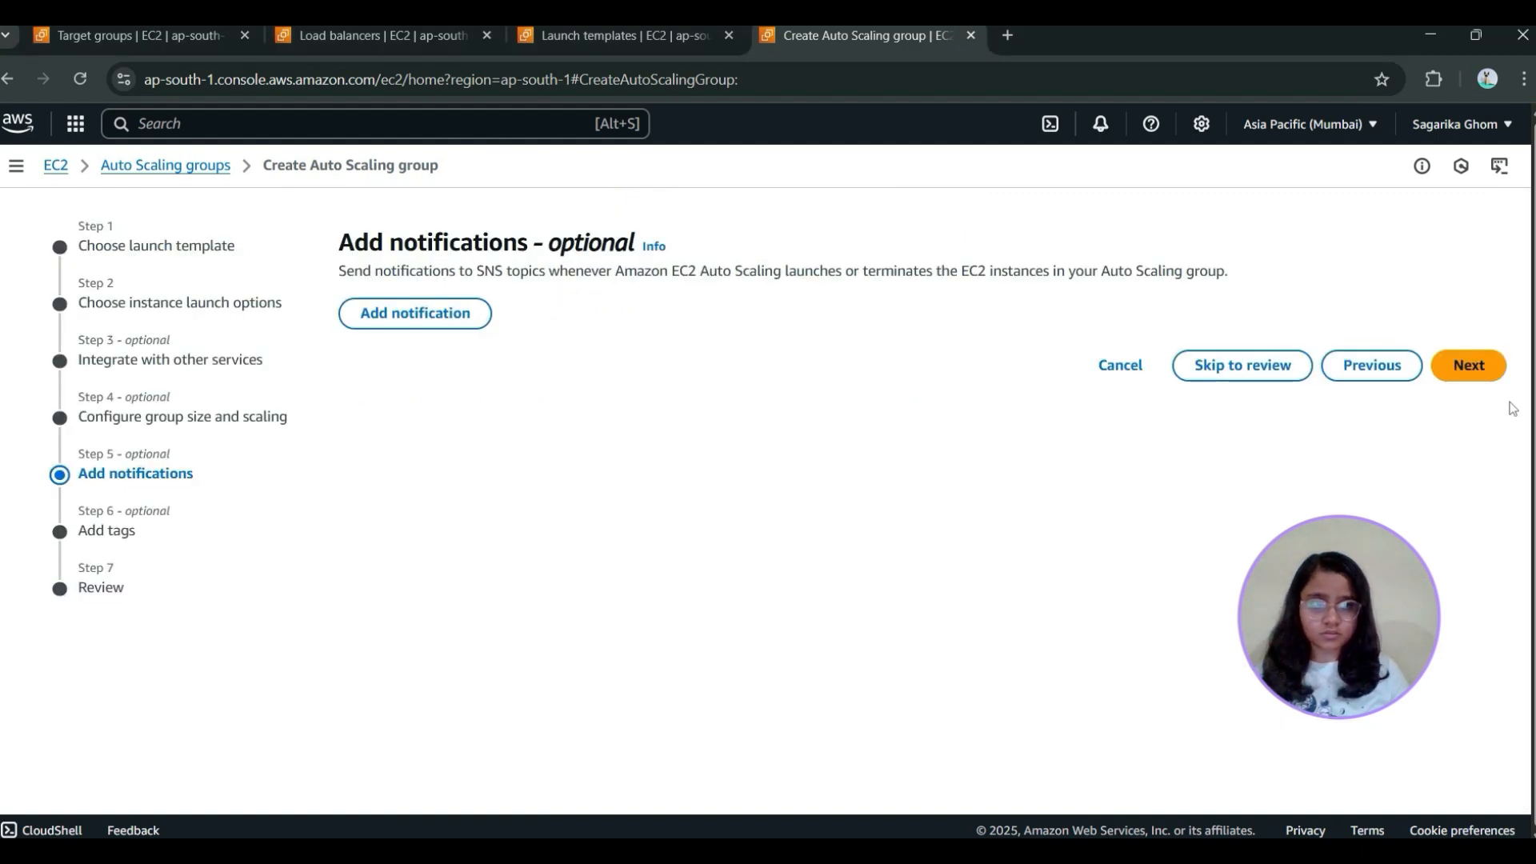
left_click(1476, 366)
left_click(1469, 573)
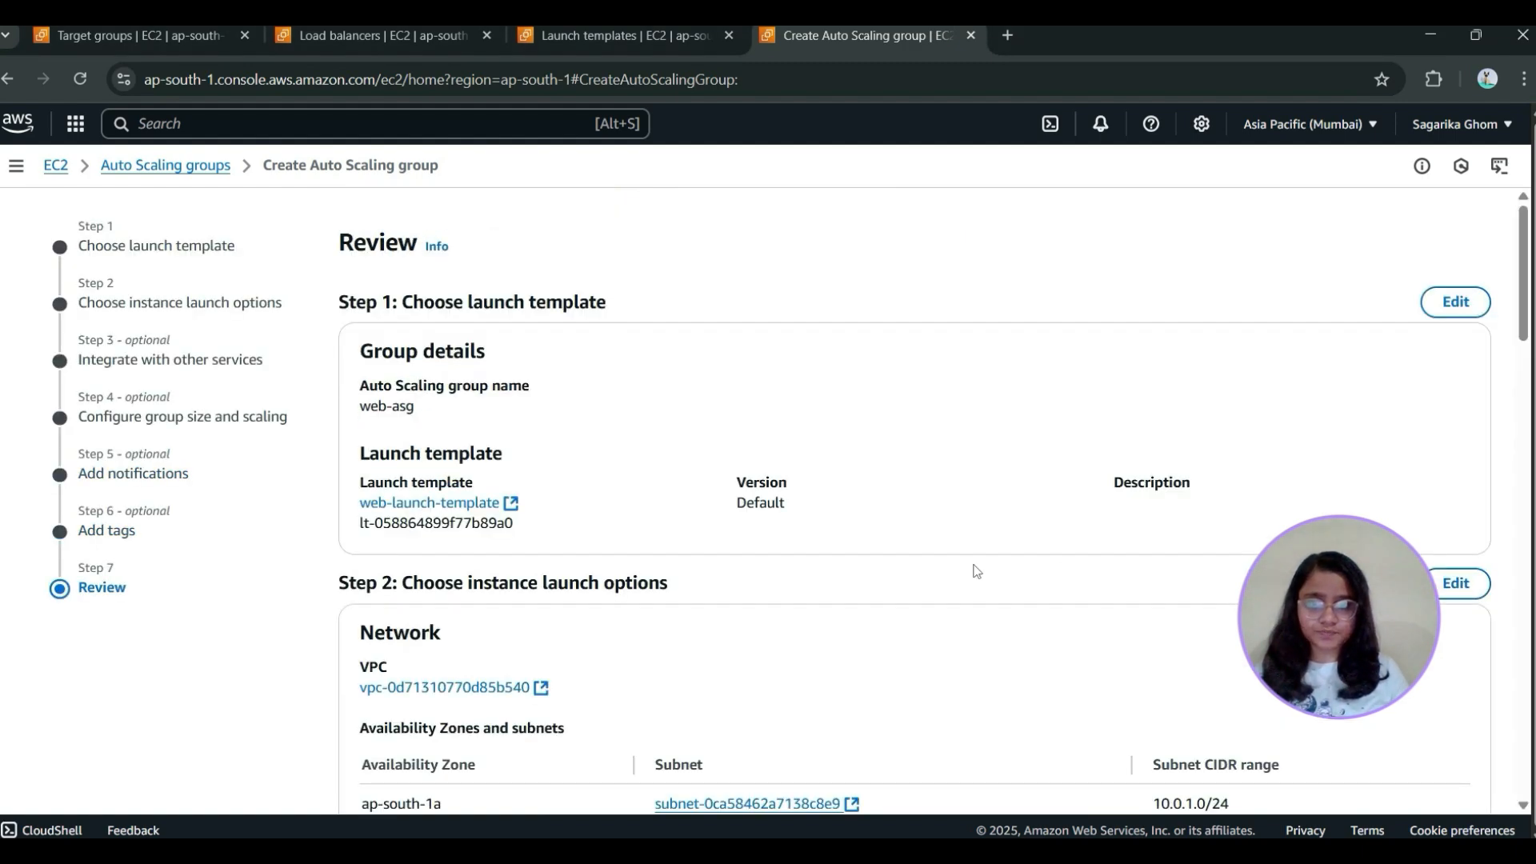
Review the configuration of web-asg from launch template through tags, and create the Auto Scaling group
scroll(906, 337, "down", 15)
scroll(906, 337, "up", 15)
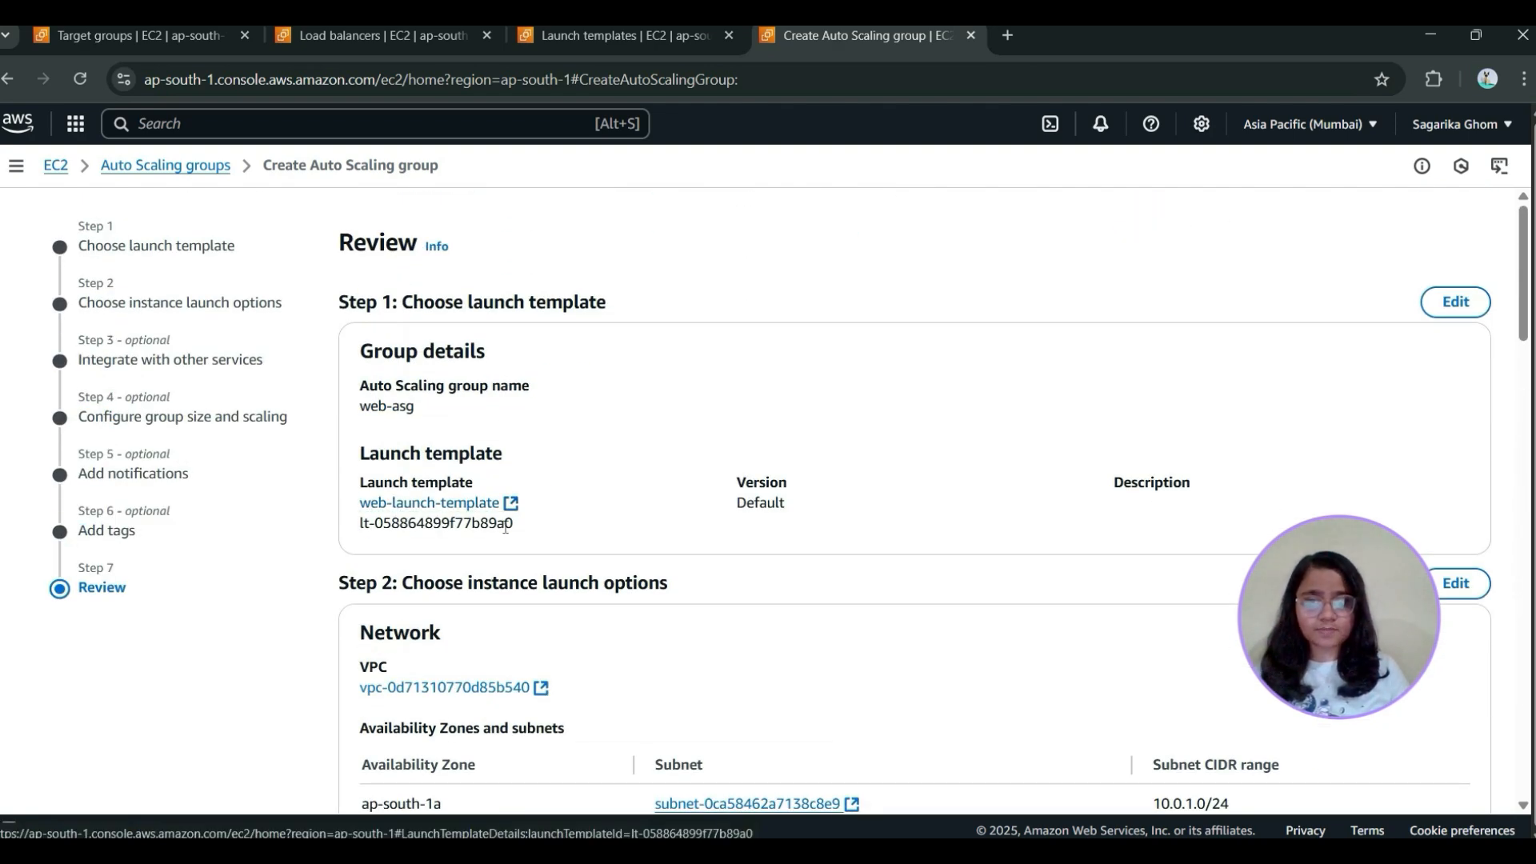
scroll(630, 558, "down", 2)
scroll(638, 608, "down", 4)
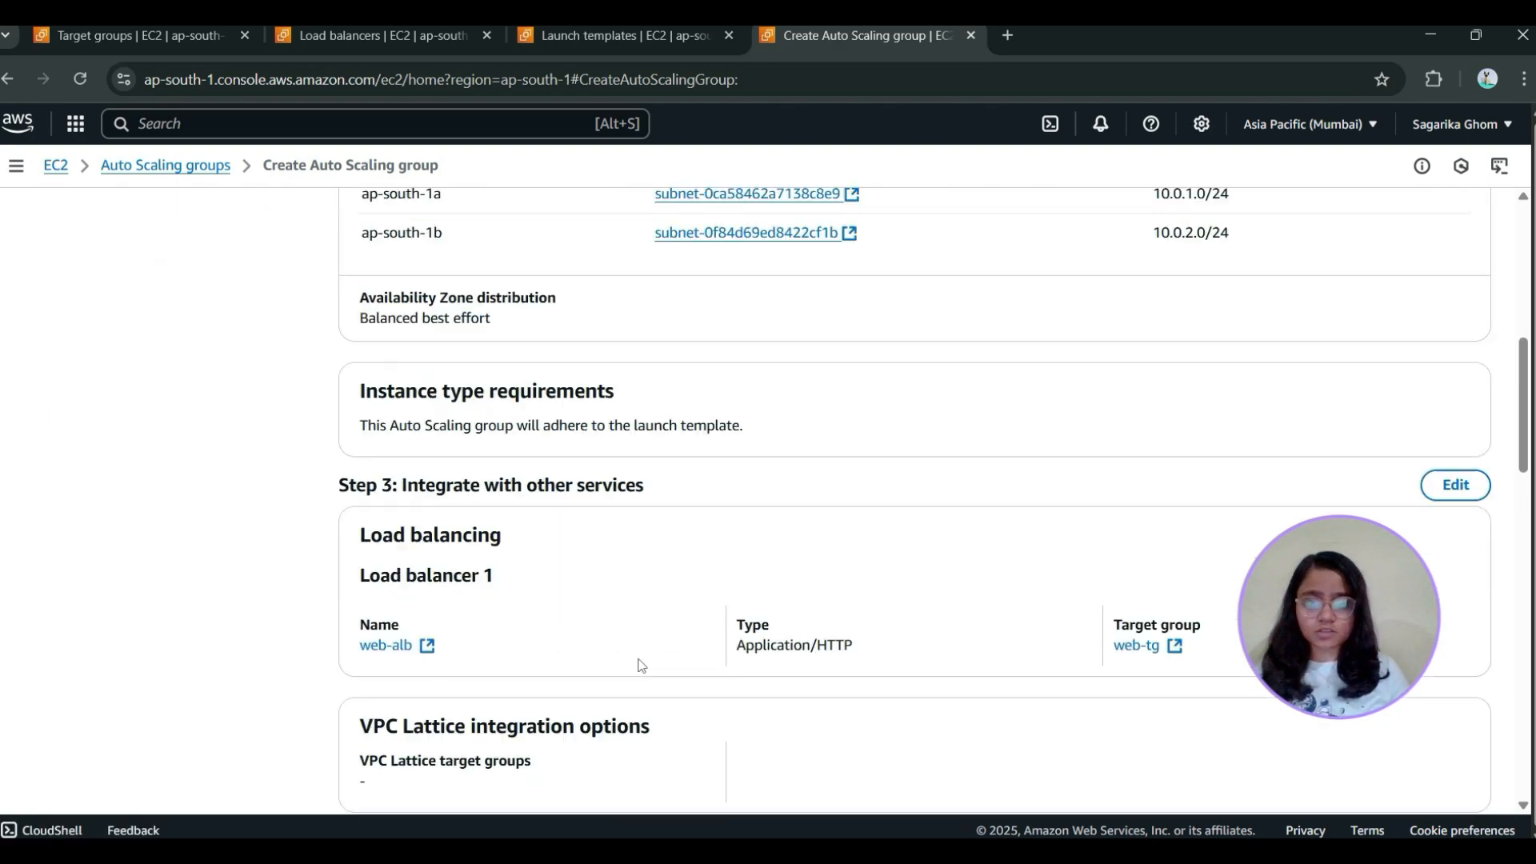
scroll(512, 771, "down", 3)
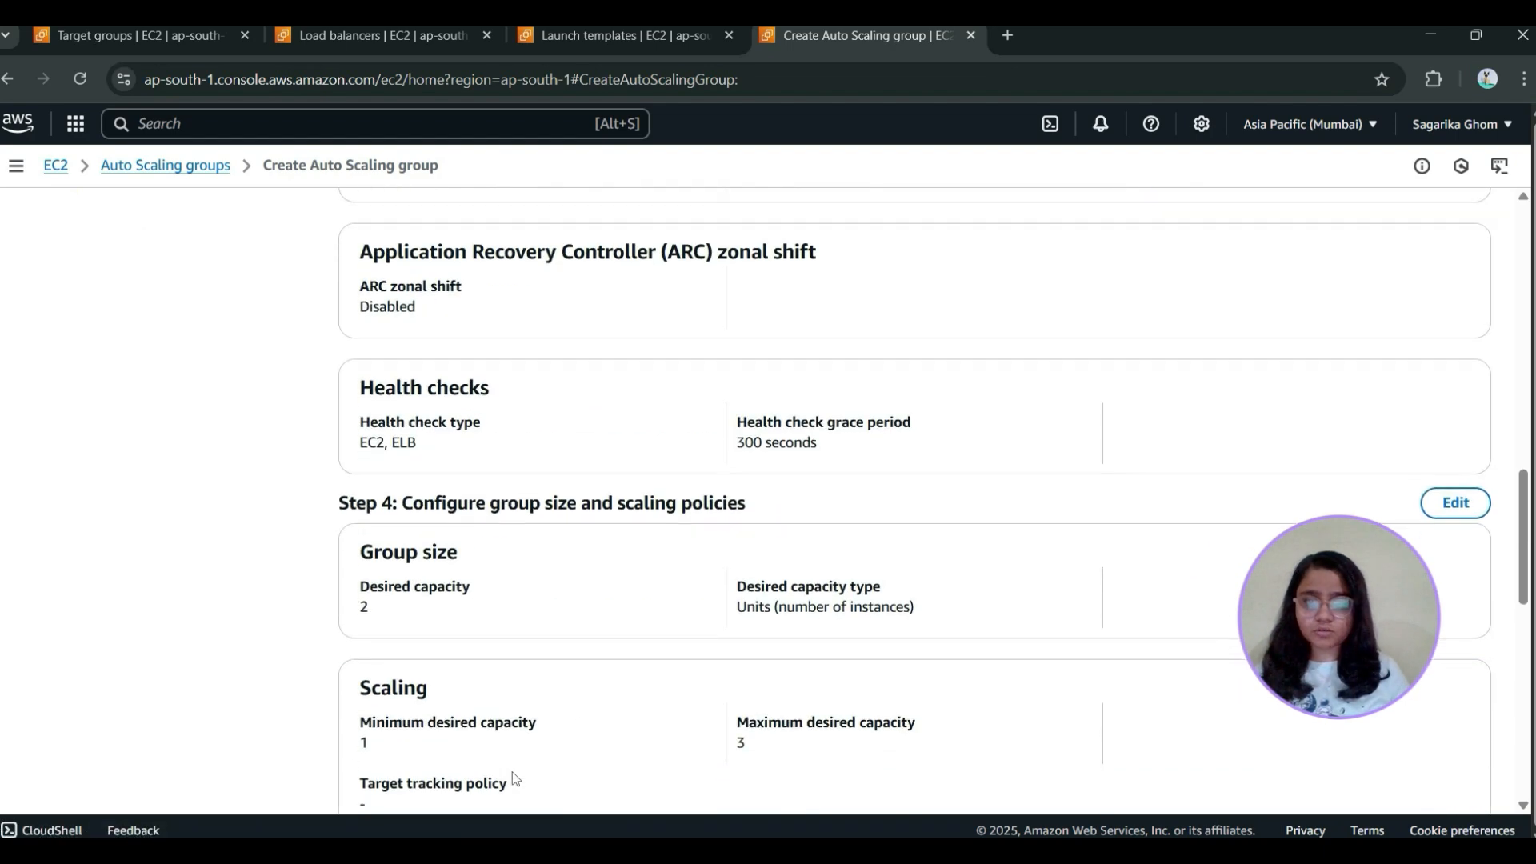
scroll(480, 625, "down", 3)
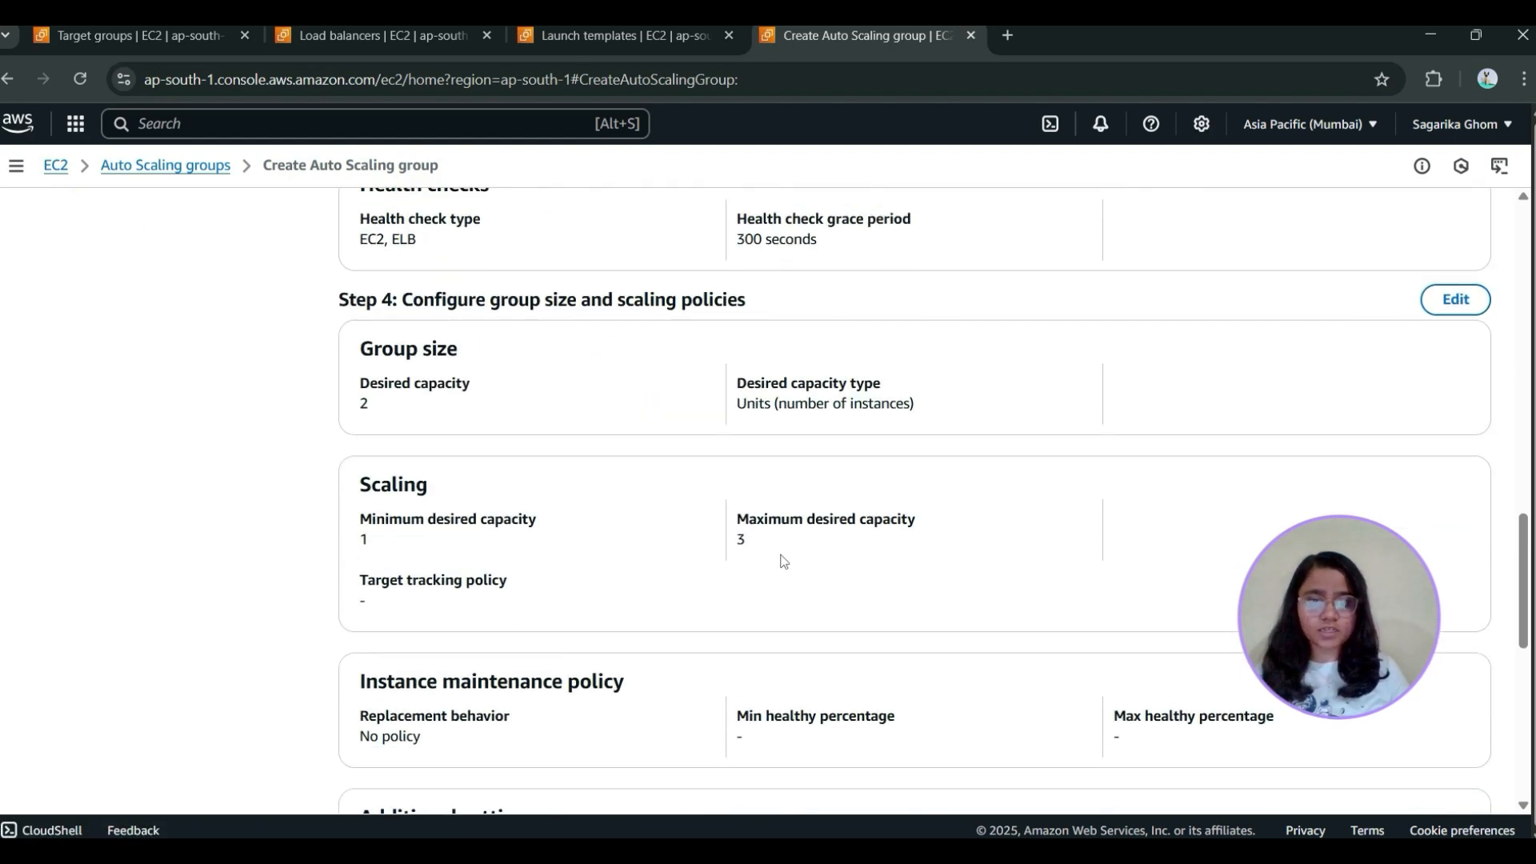
scroll(782, 560, "down", 10)
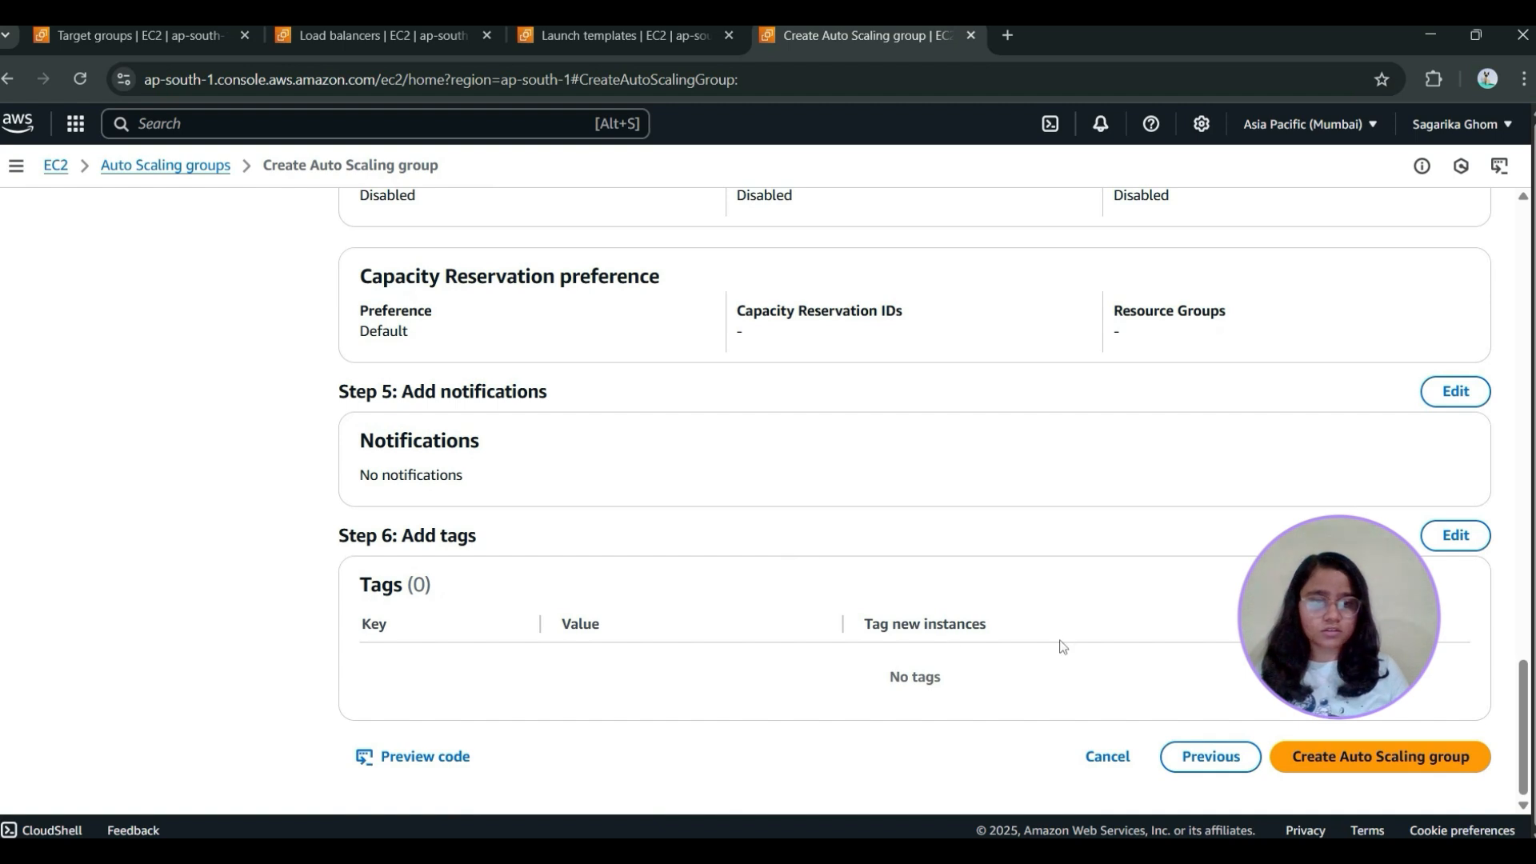
left_click(1351, 754)
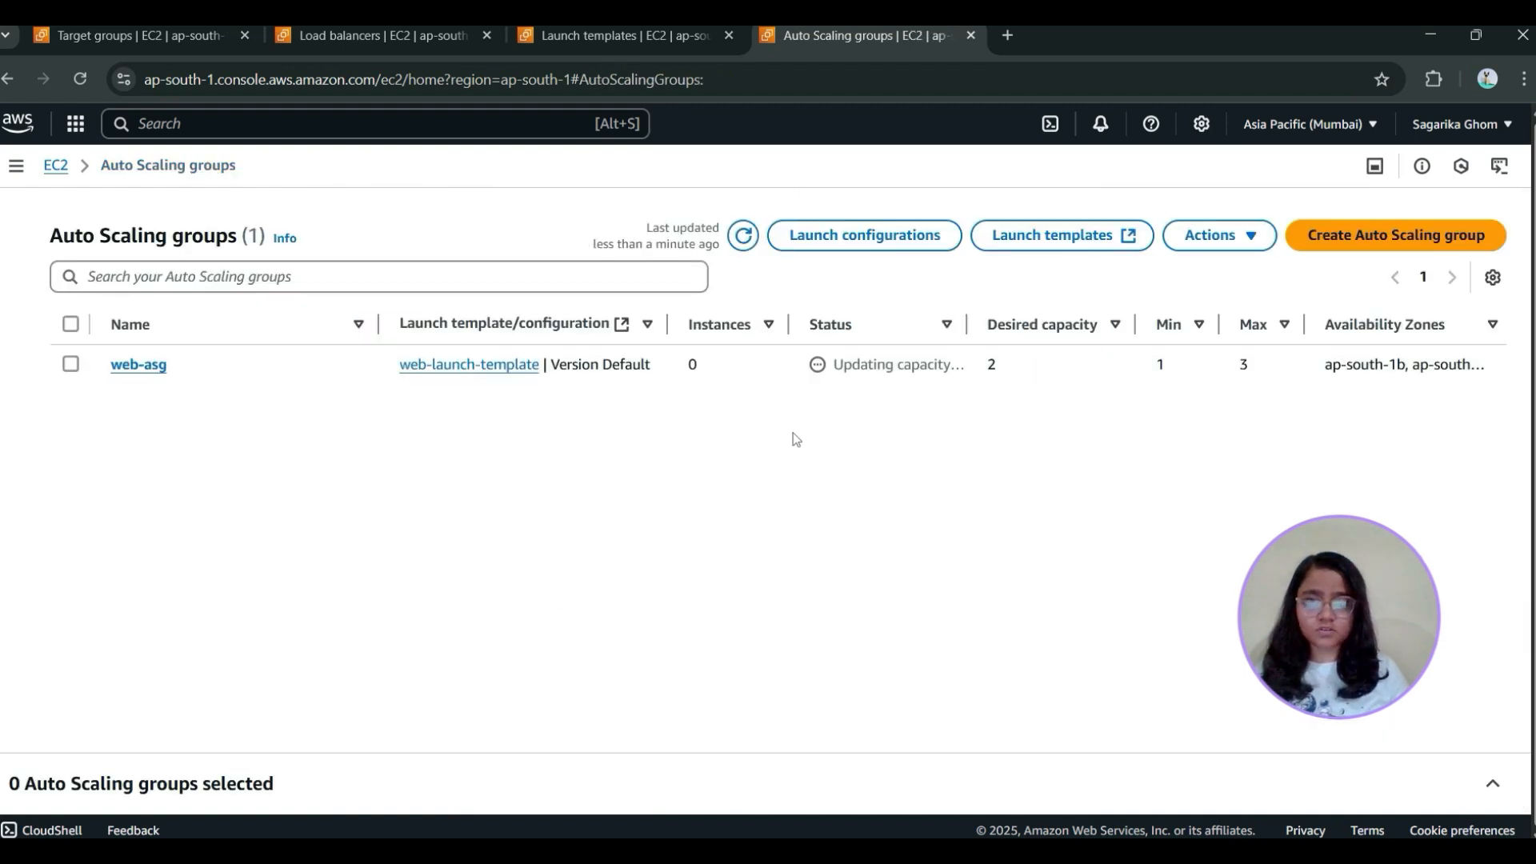
Refresh the Auto Scaling groups list and examine the capacity overview and status of web-asg
left_click(70, 363)
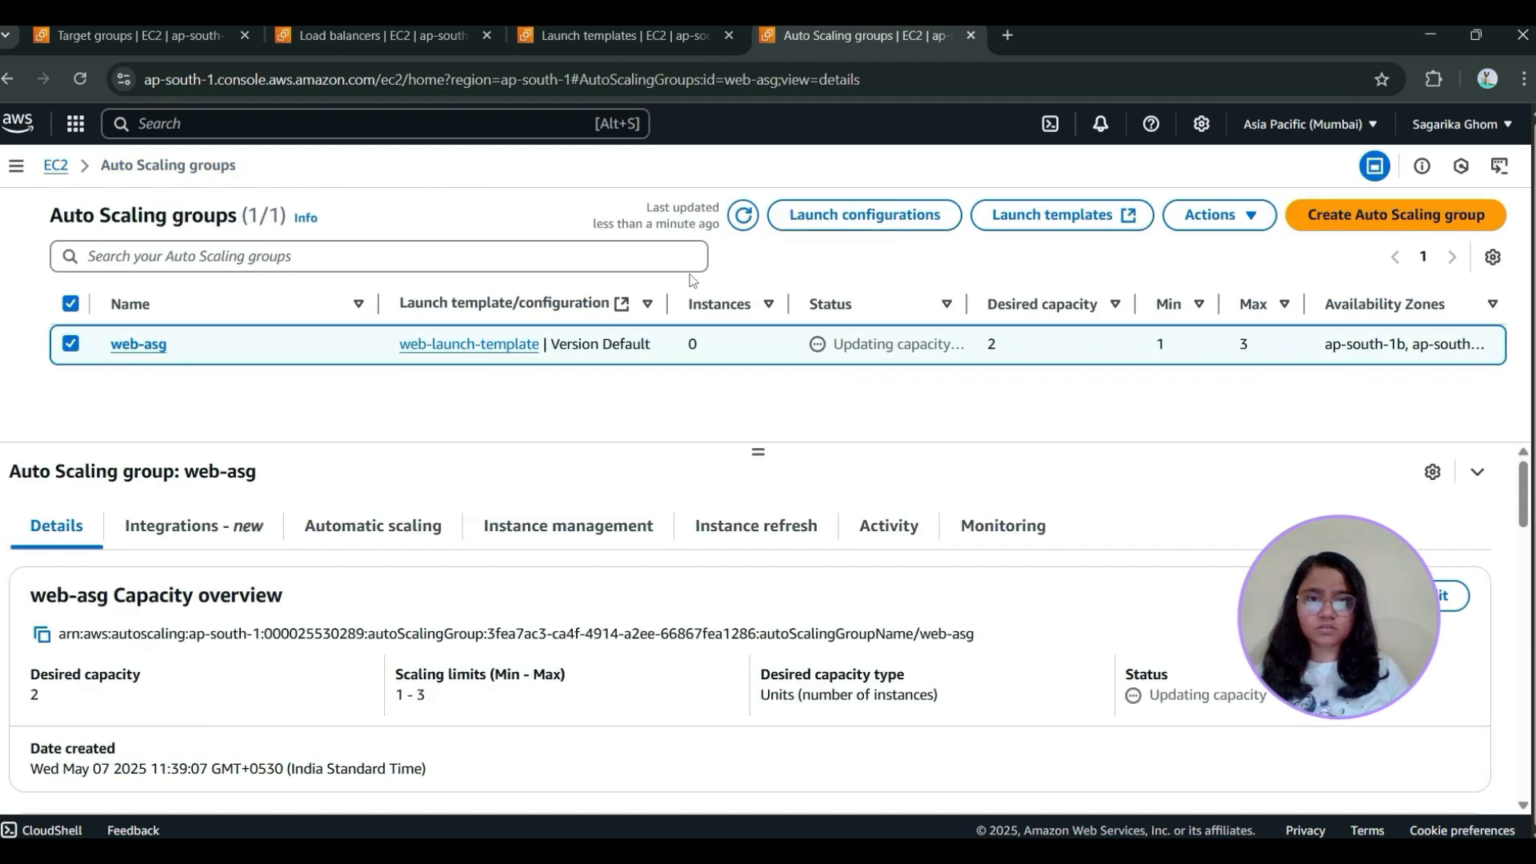
left_click(744, 215)
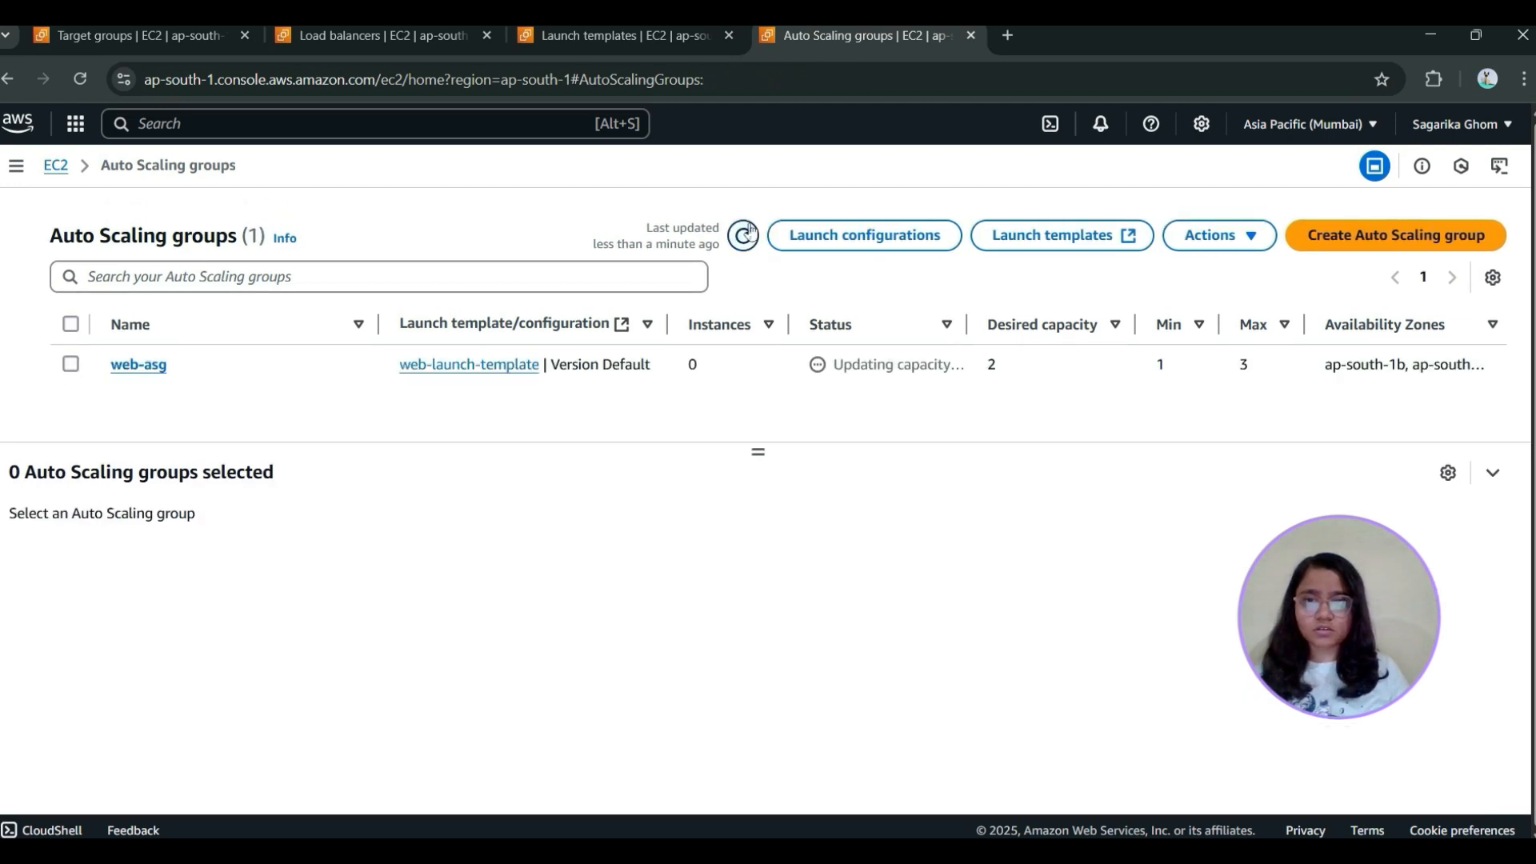
left_click(73, 374)
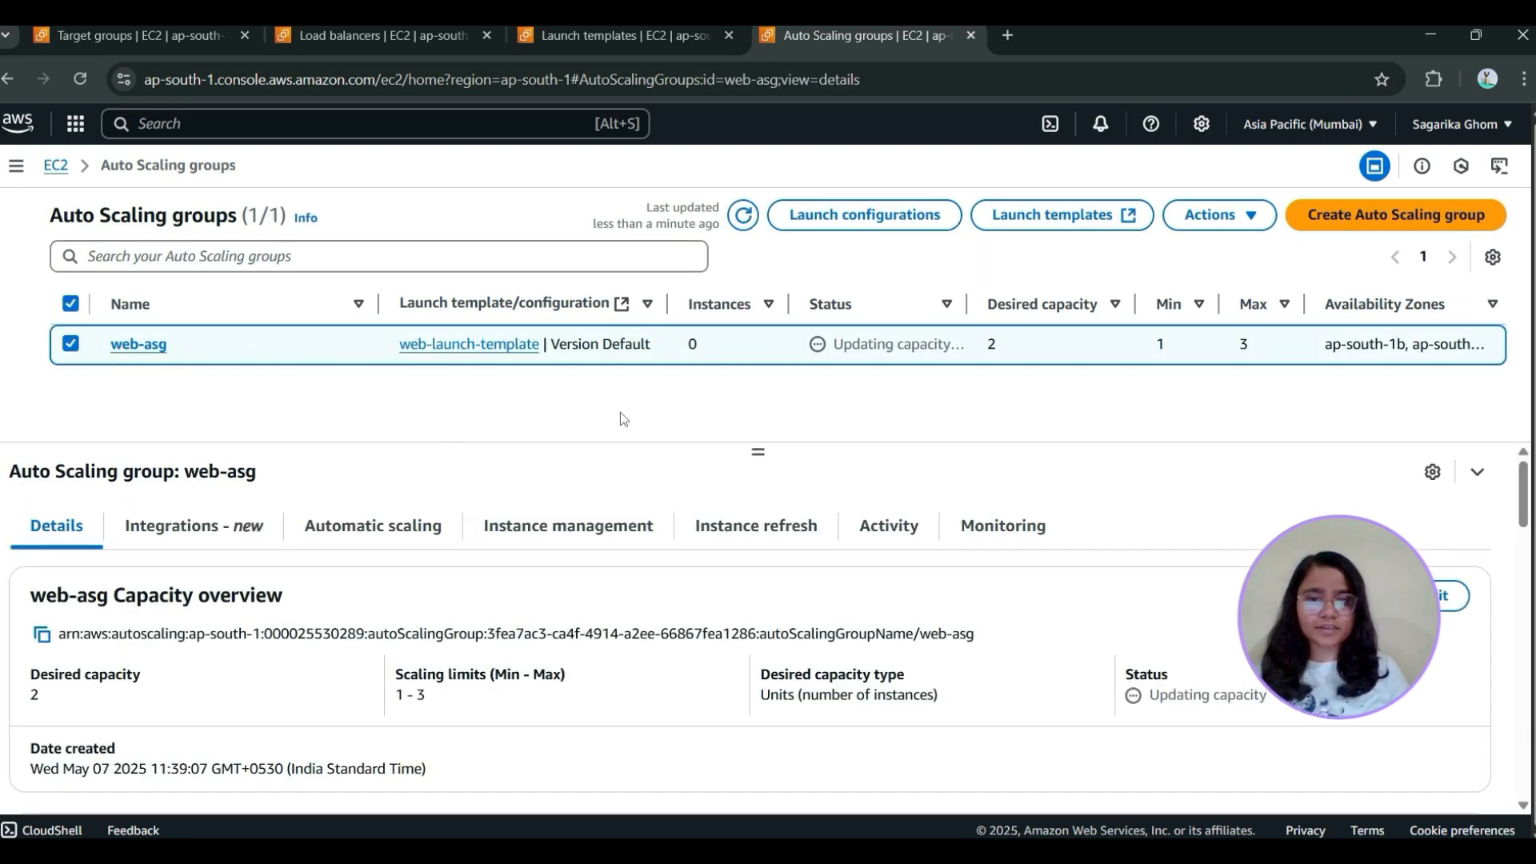
scroll(424, 703, "down", 6)
scroll(425, 703, "up", 6)
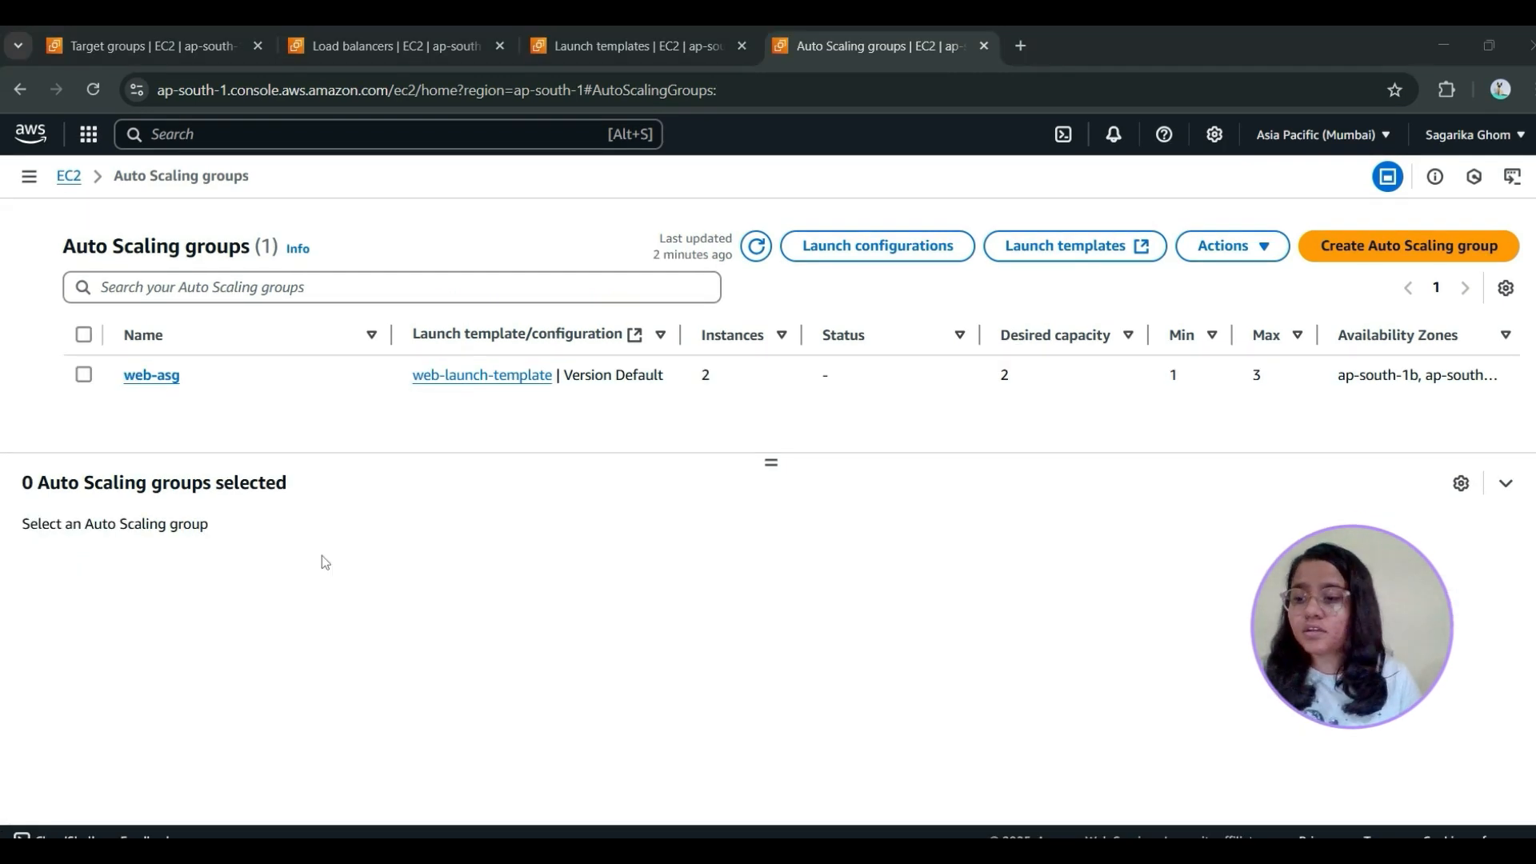
Create a target tracking dynamic scaling policy for web-asg based on average CPU utilization, with a target value of 60
left_click(86, 374)
left_click(386, 538)
scroll(413, 738, "down", 3)
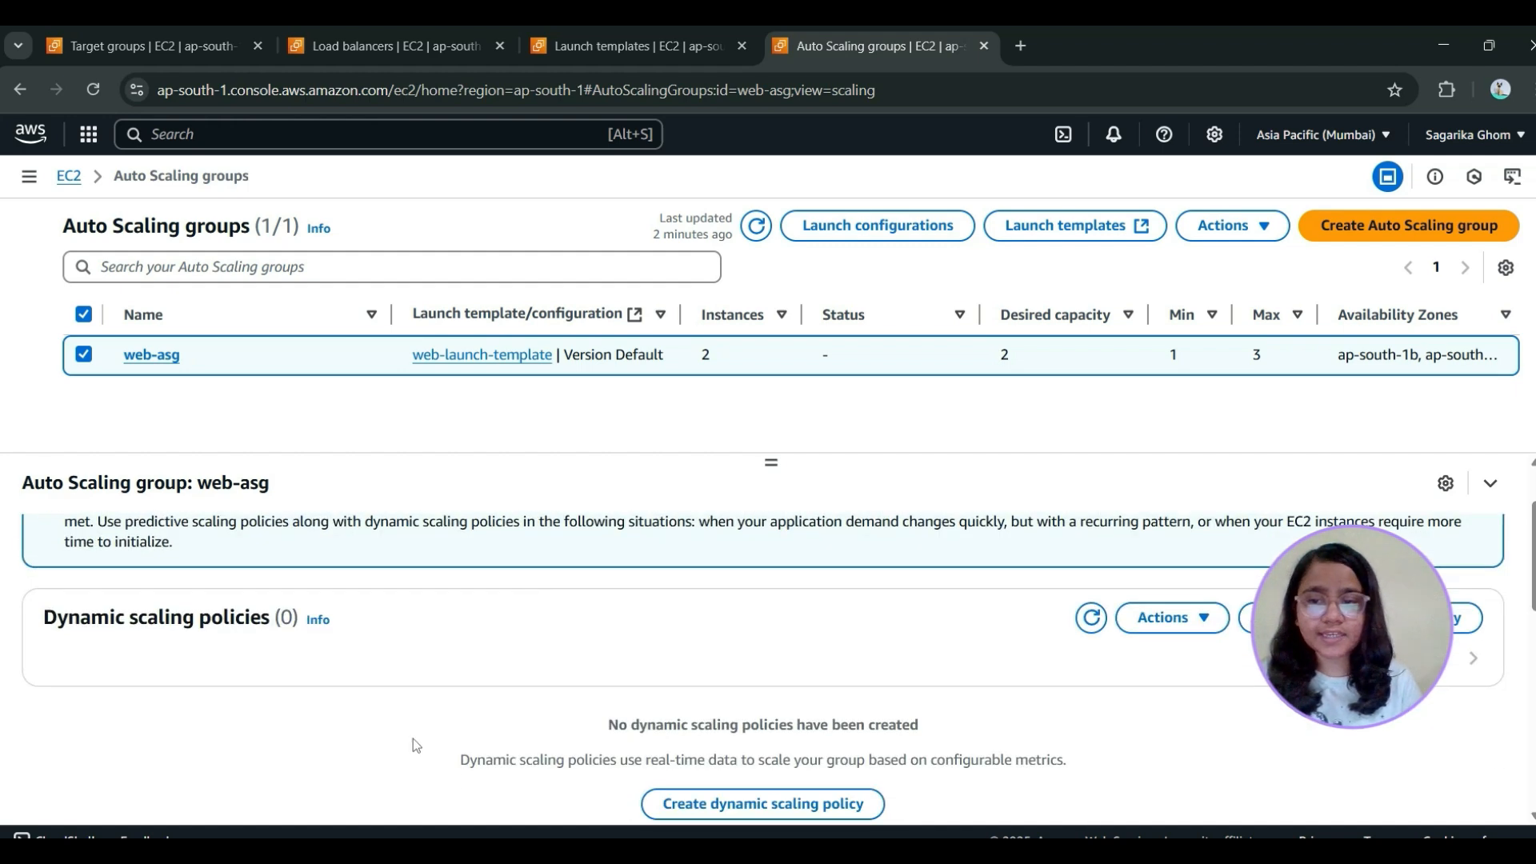
left_click(728, 708)
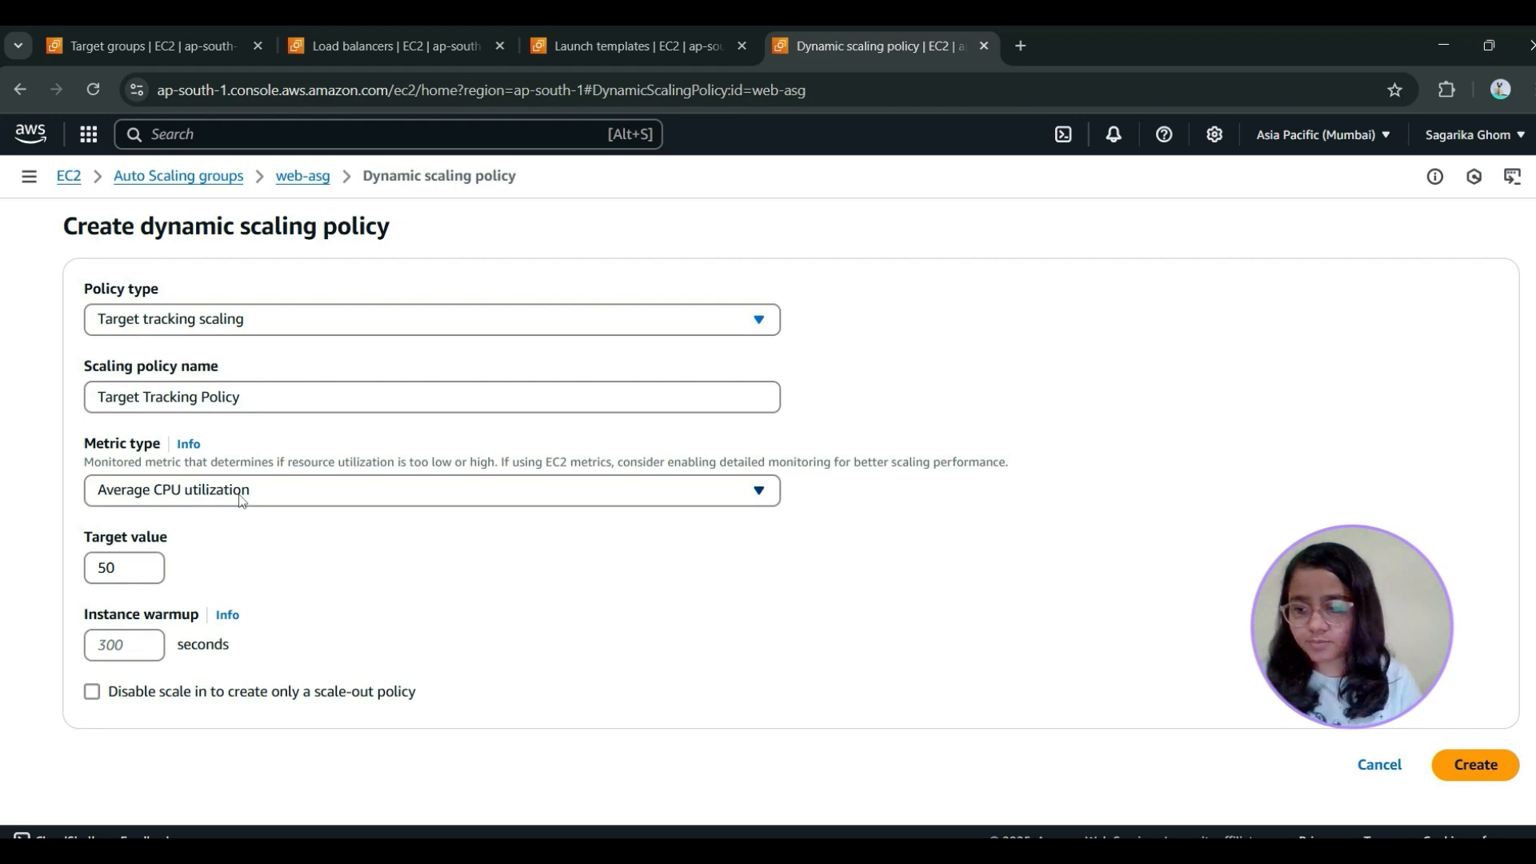
double_click(144, 559)
key("BackSpace")
type("60")
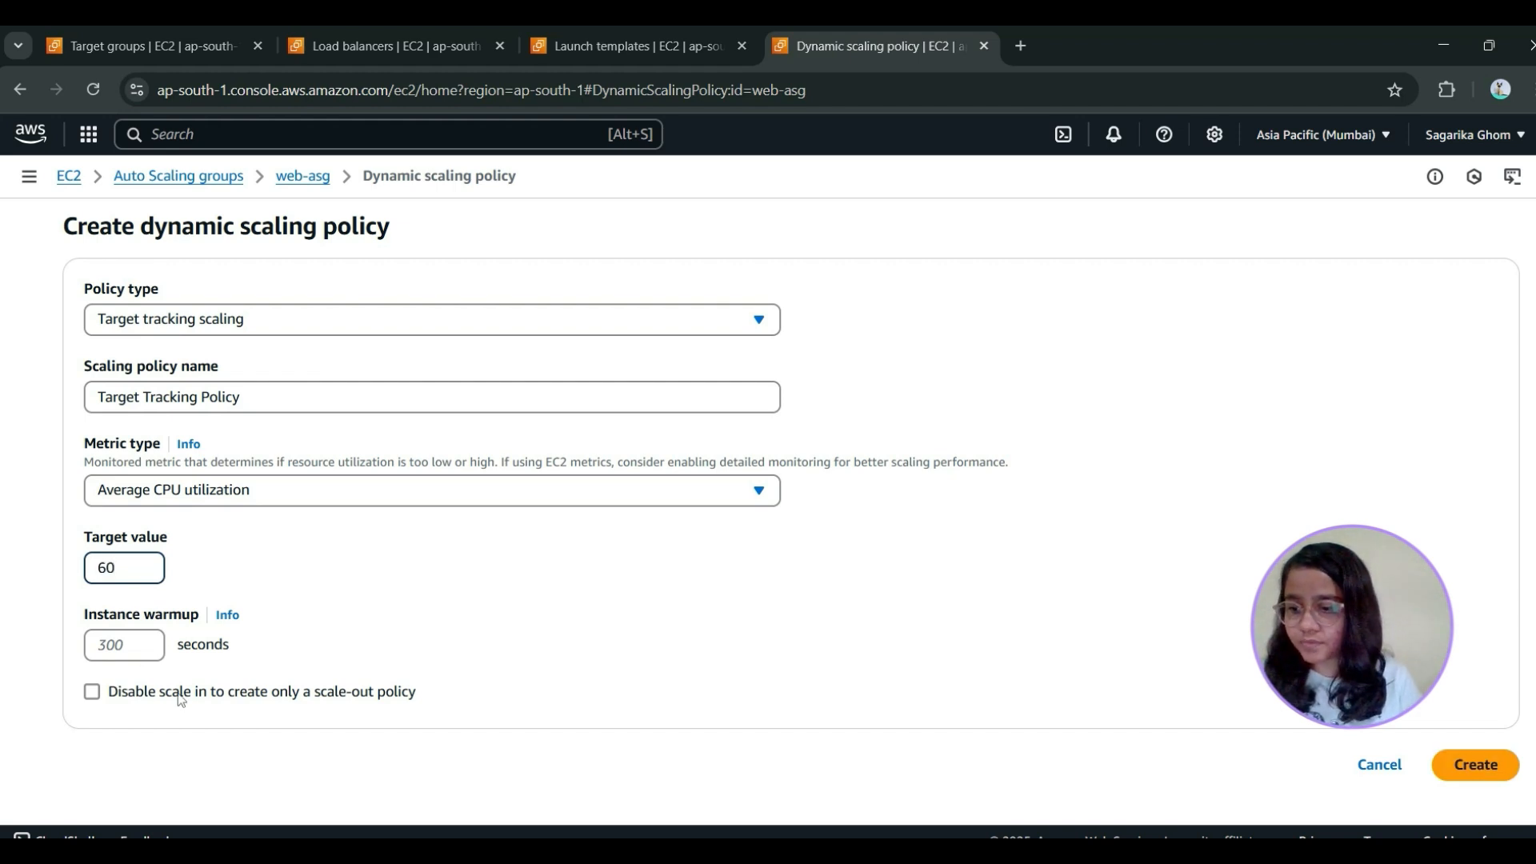
left_click(1482, 765)
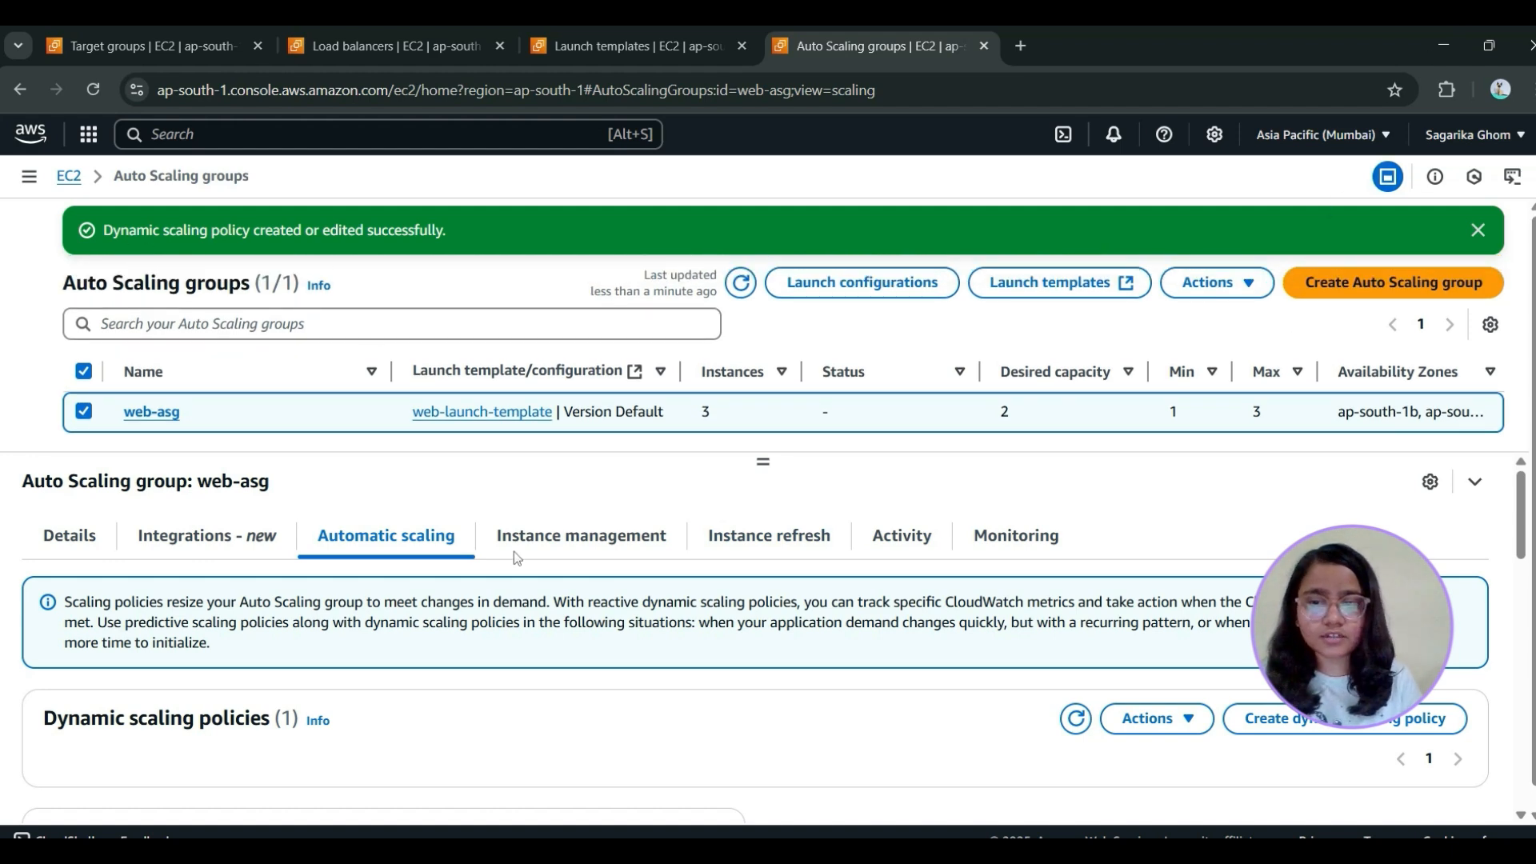
Check the dynamic scaling policies of web-asg and refresh the Auto Scaling groups list
scroll(449, 579, "down", 5)
scroll(449, 579, "up", 5)
left_click(741, 283)
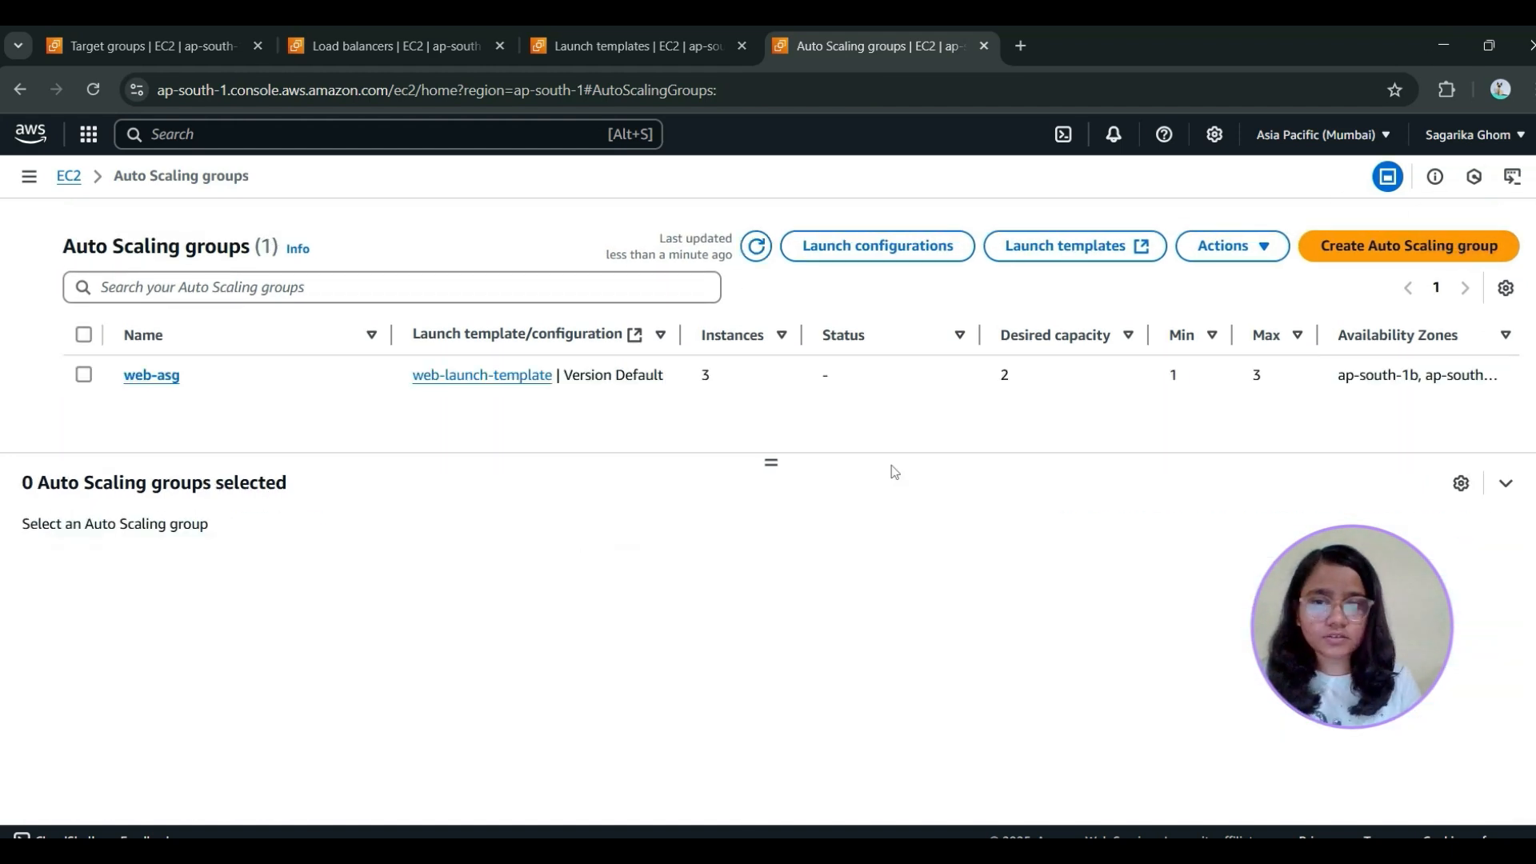
Examine the CloudWatch monitoring of web-asg, covering both the Auto Scaling metrics and the EC2 metric graphs
left_click(152, 375)
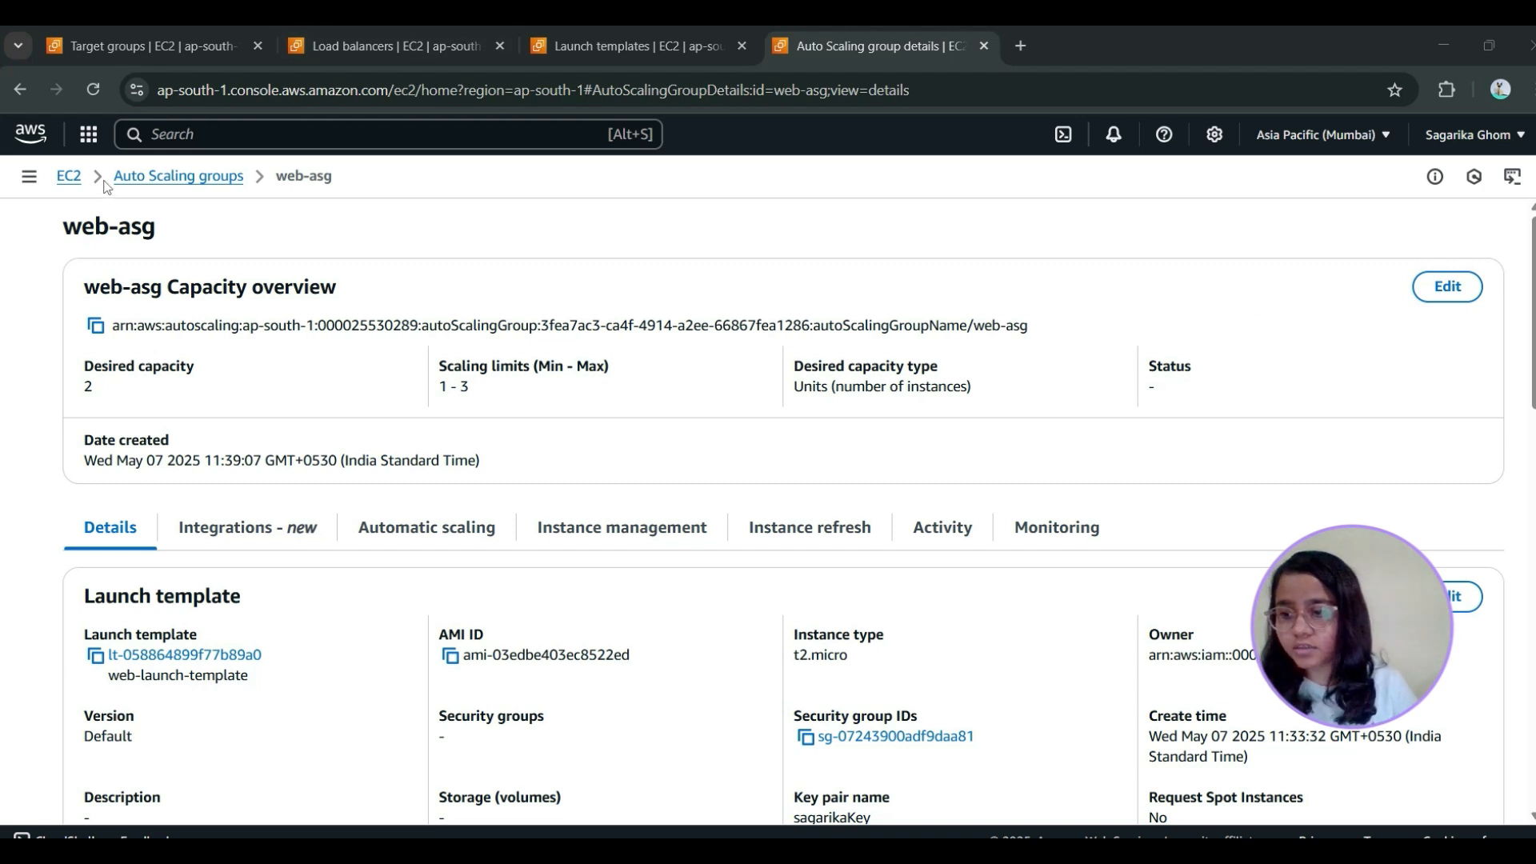
left_click(1057, 527)
scroll(221, 660, "down", 2)
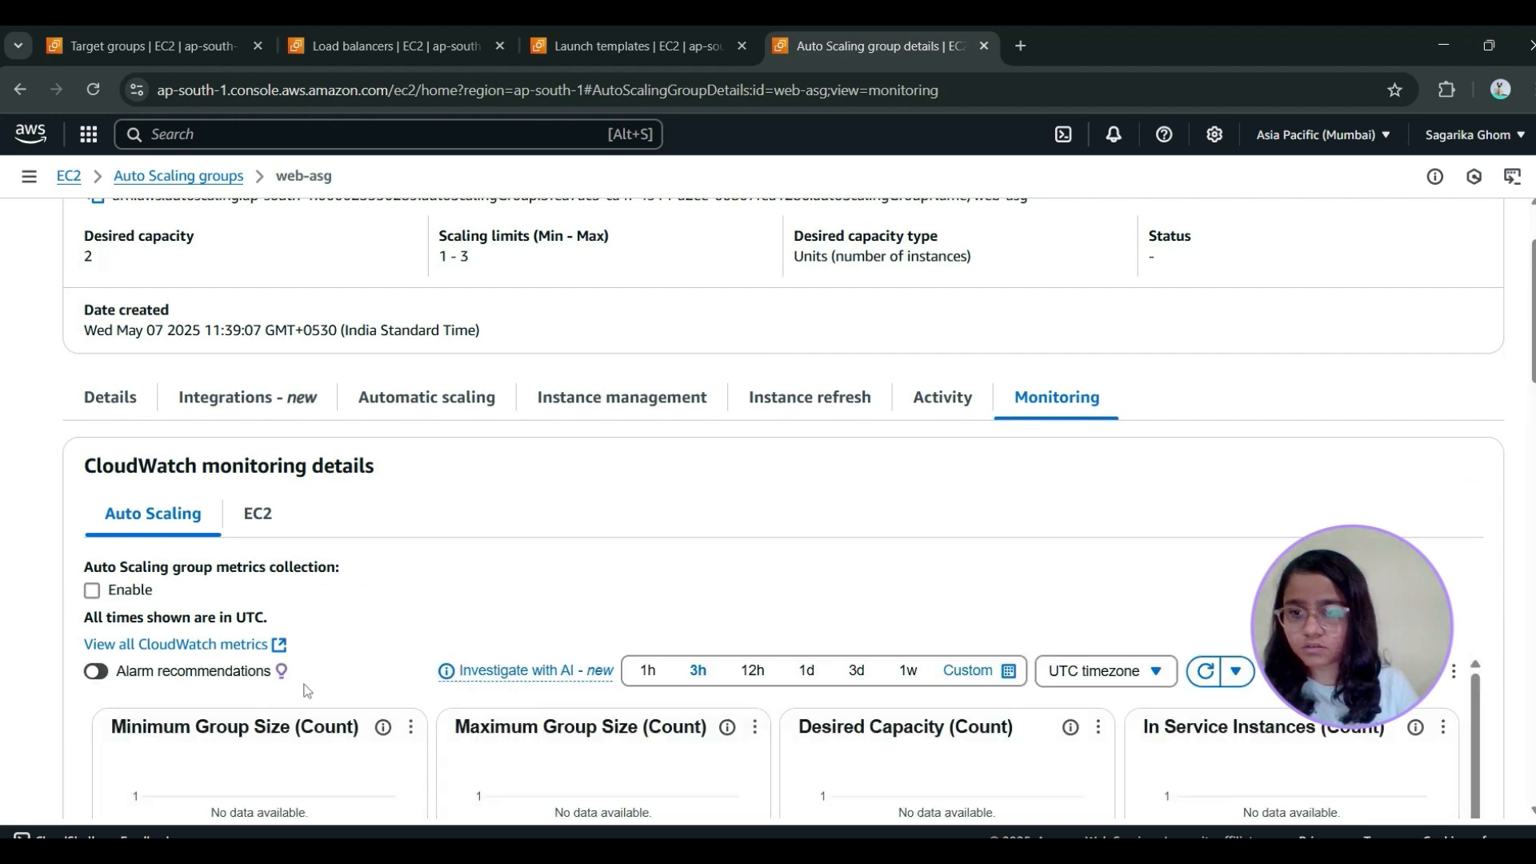
scroll(751, 458, "down", 3)
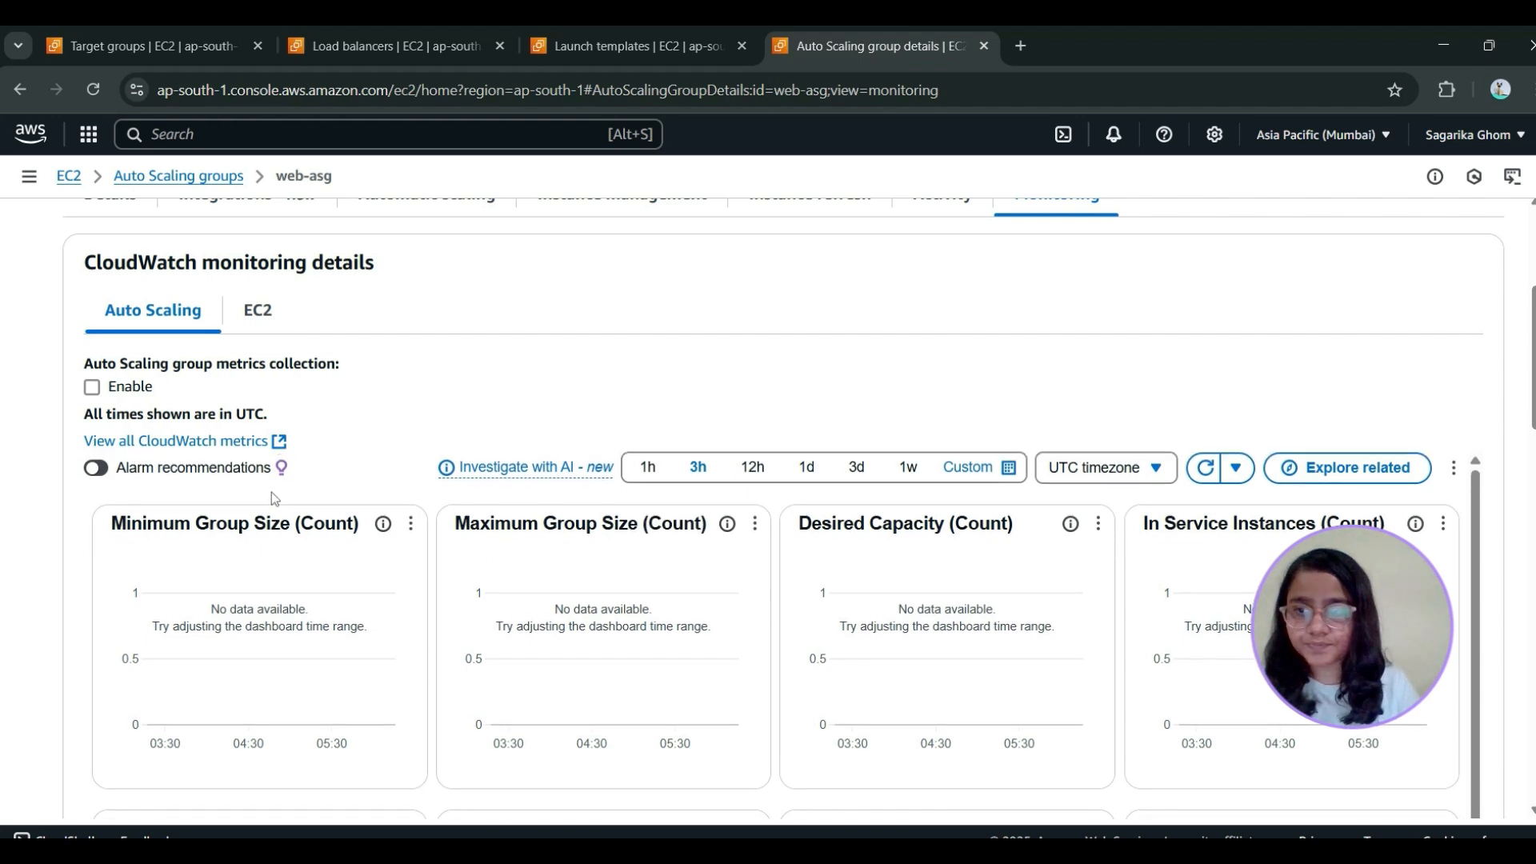
left_click(262, 321)
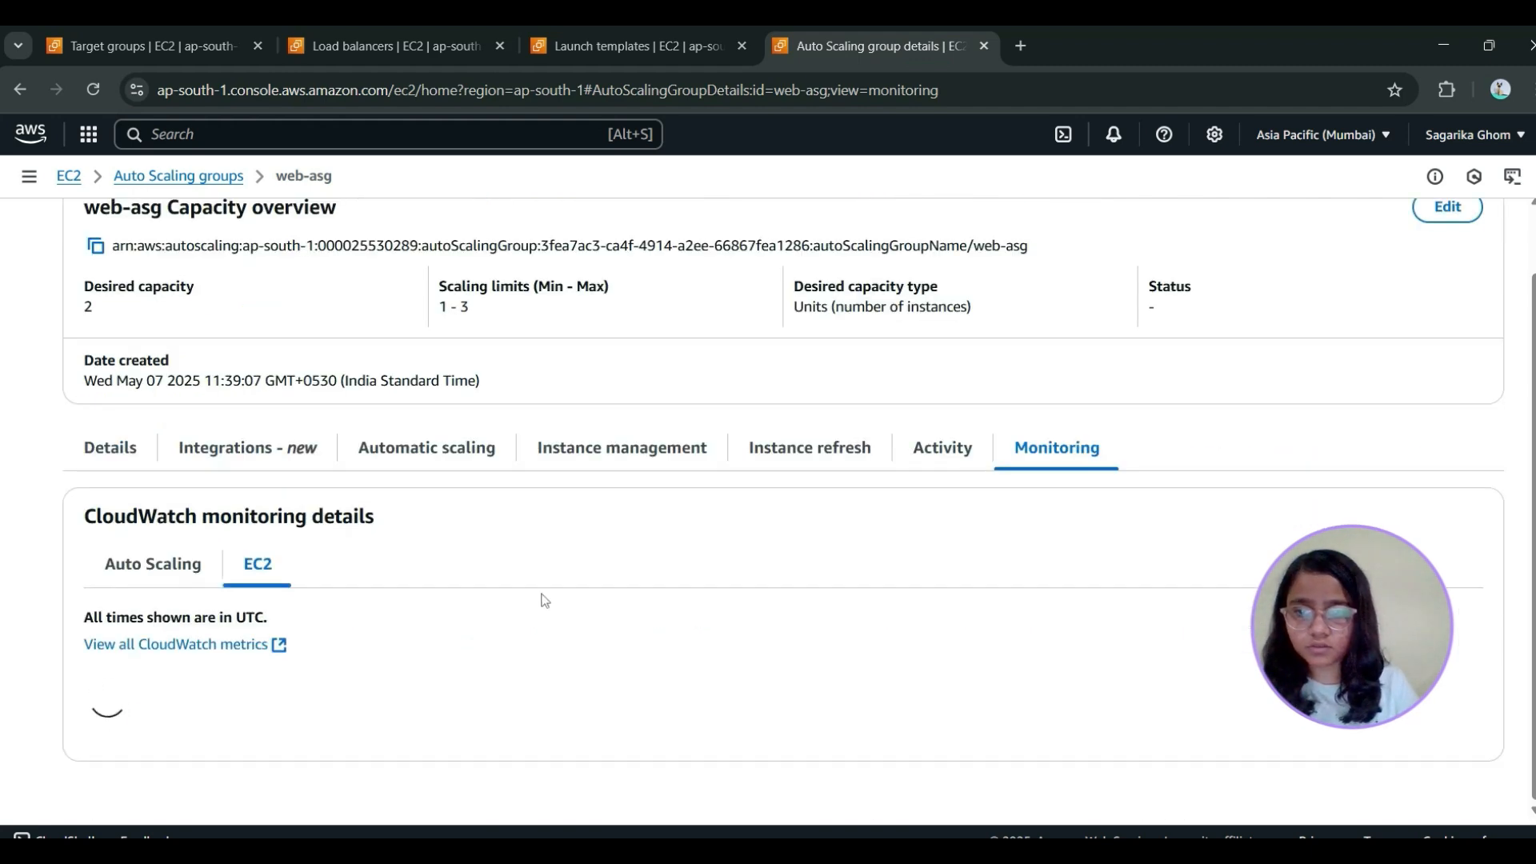
scroll(544, 600, "down", 3)
scroll(720, 632, "down", 2)
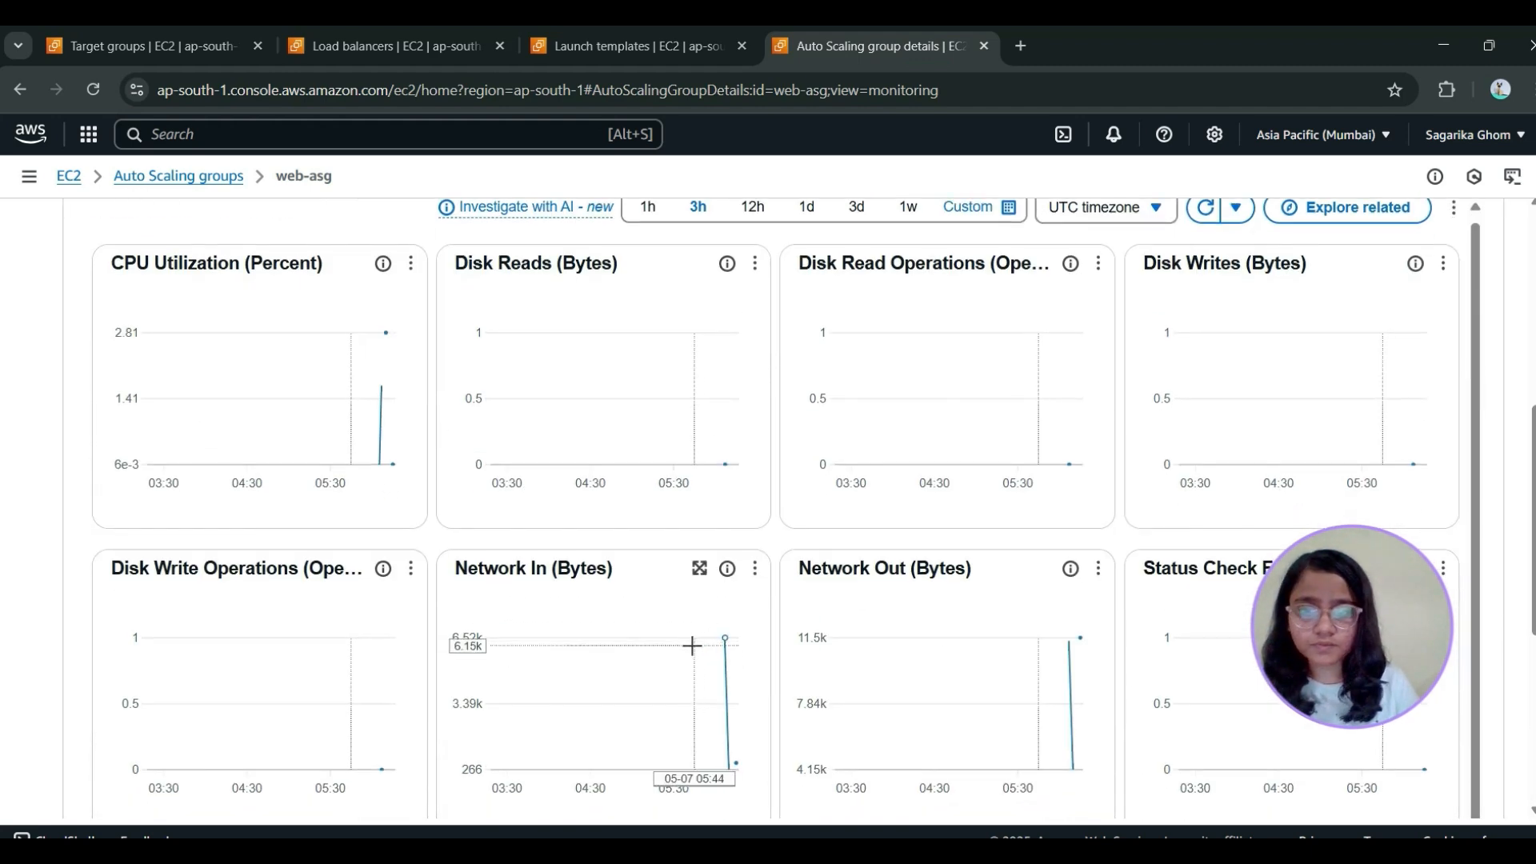
scroll(693, 645, "down", 3)
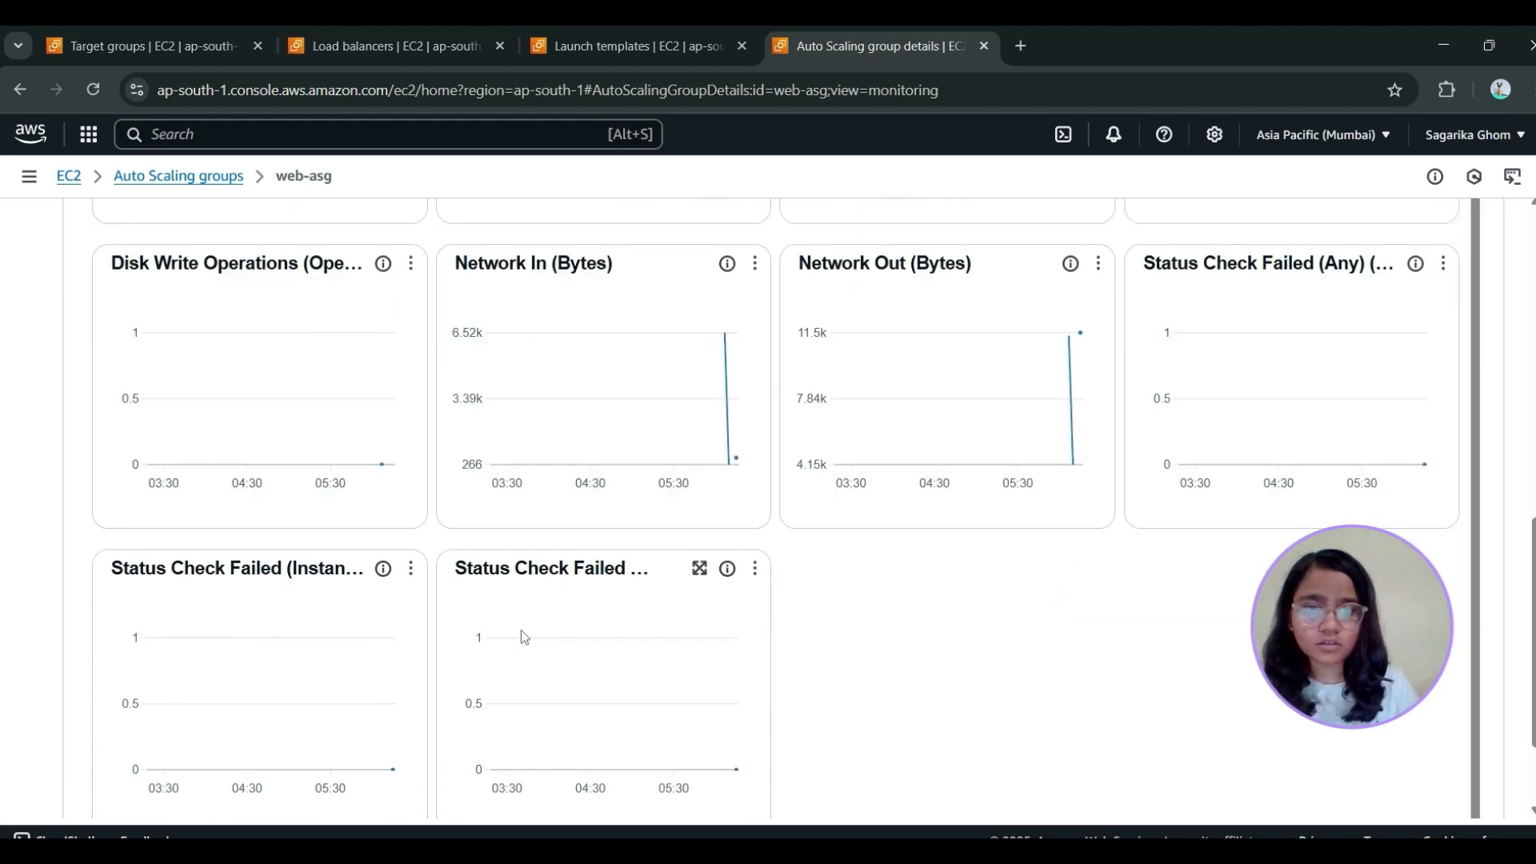
scroll(429, 655, "up", 6)
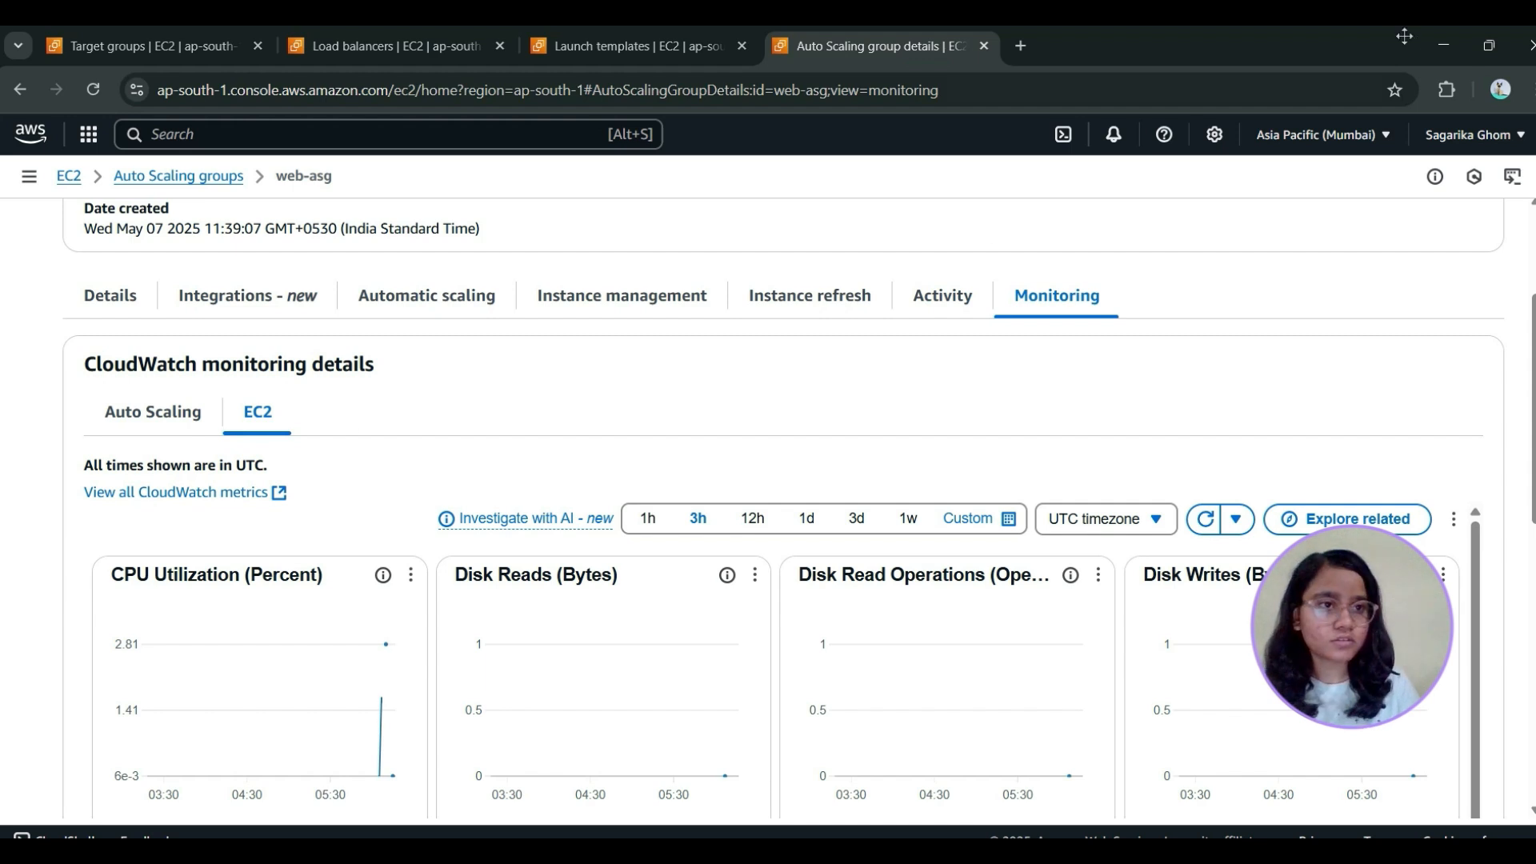
left_click(1433, 56)
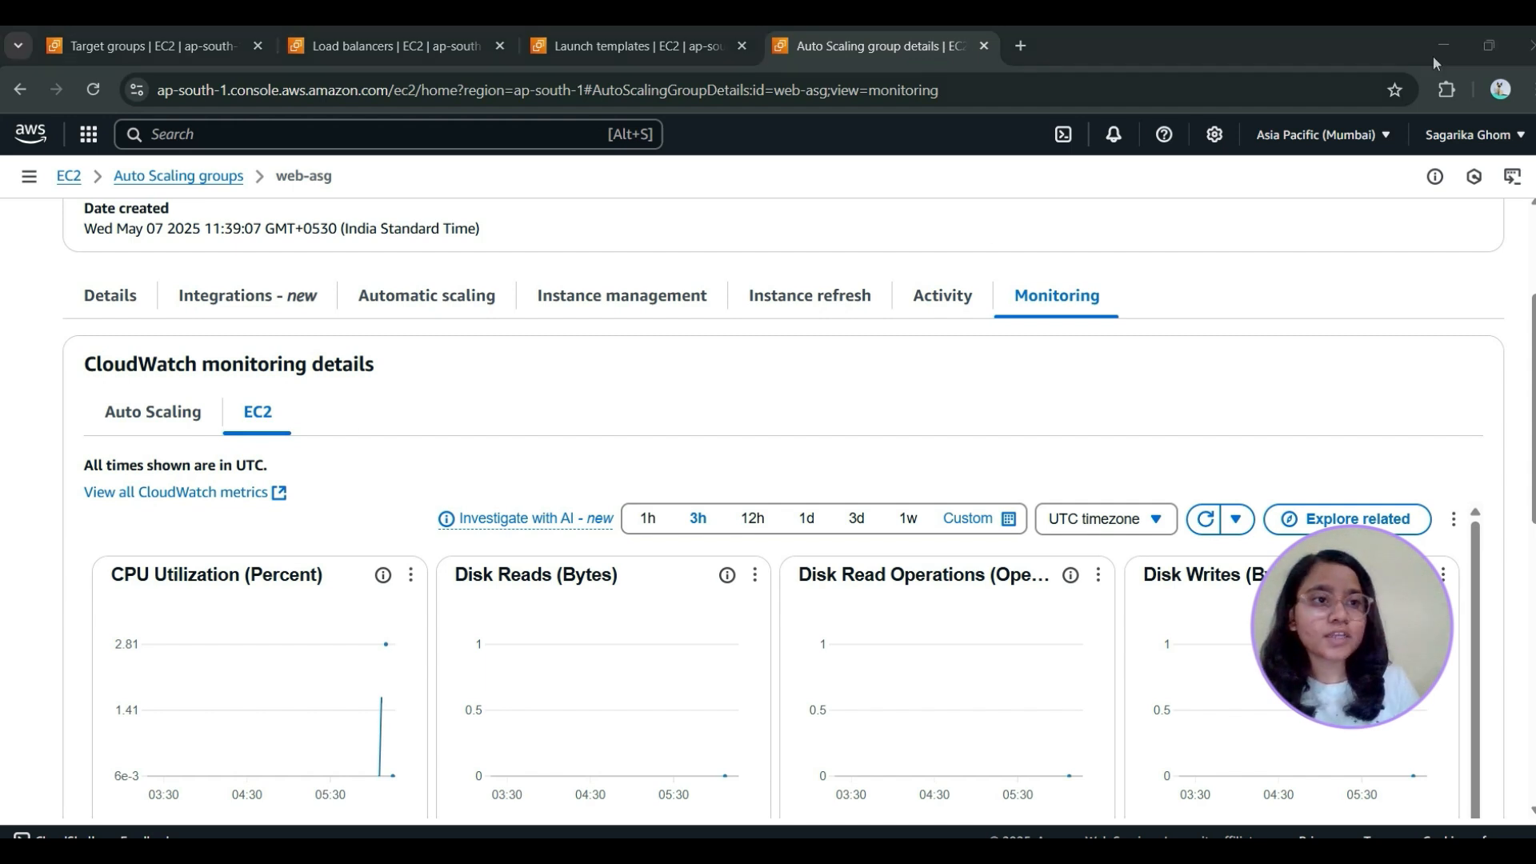
Refresh the registered targets of target group web-tg and examine their health status
left_click(201, 32)
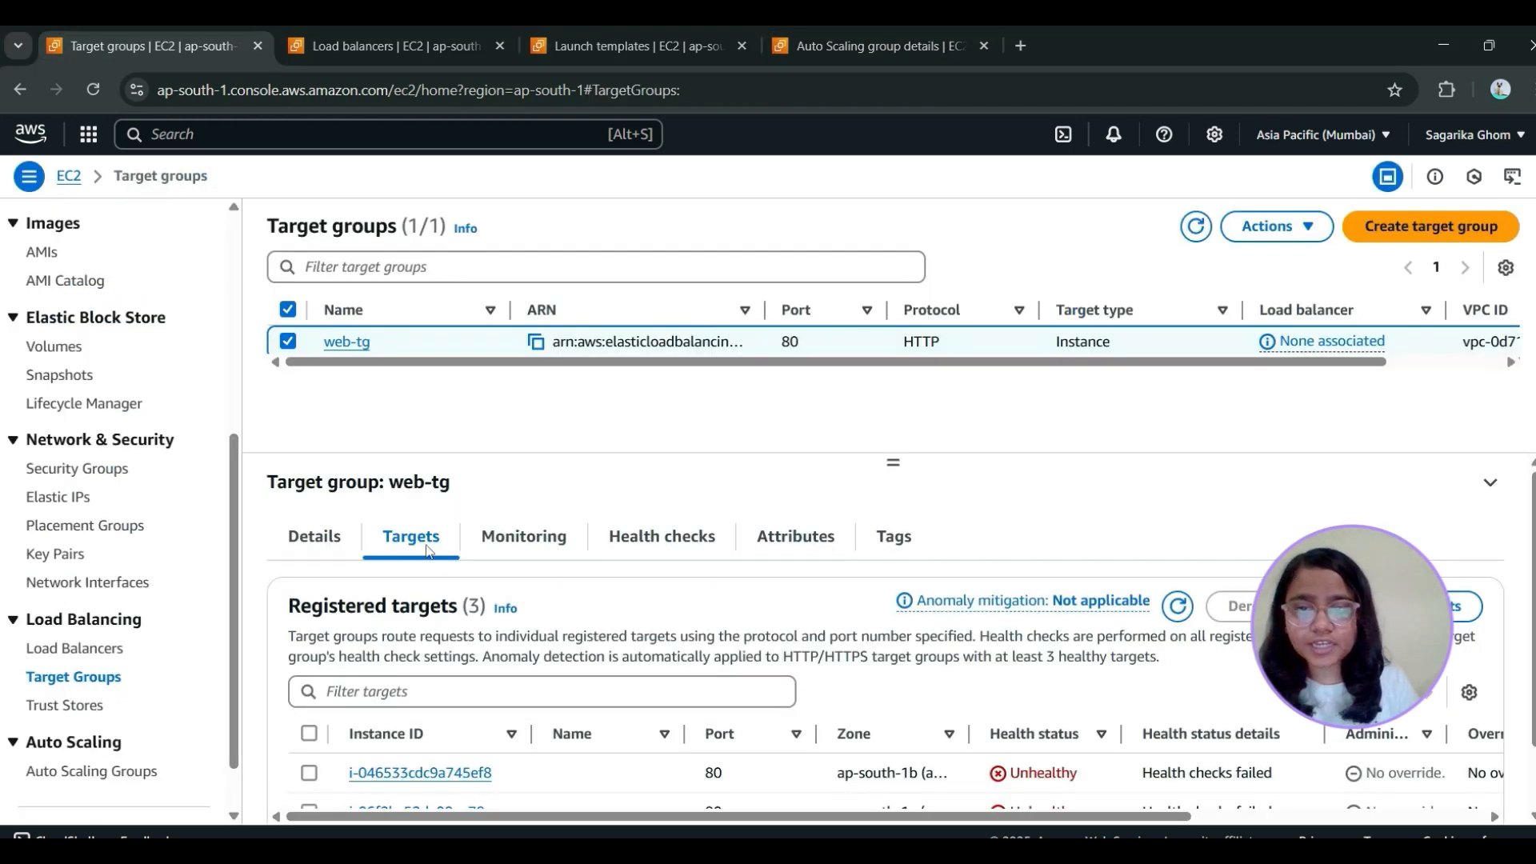
scroll(429, 551, "down", 1)
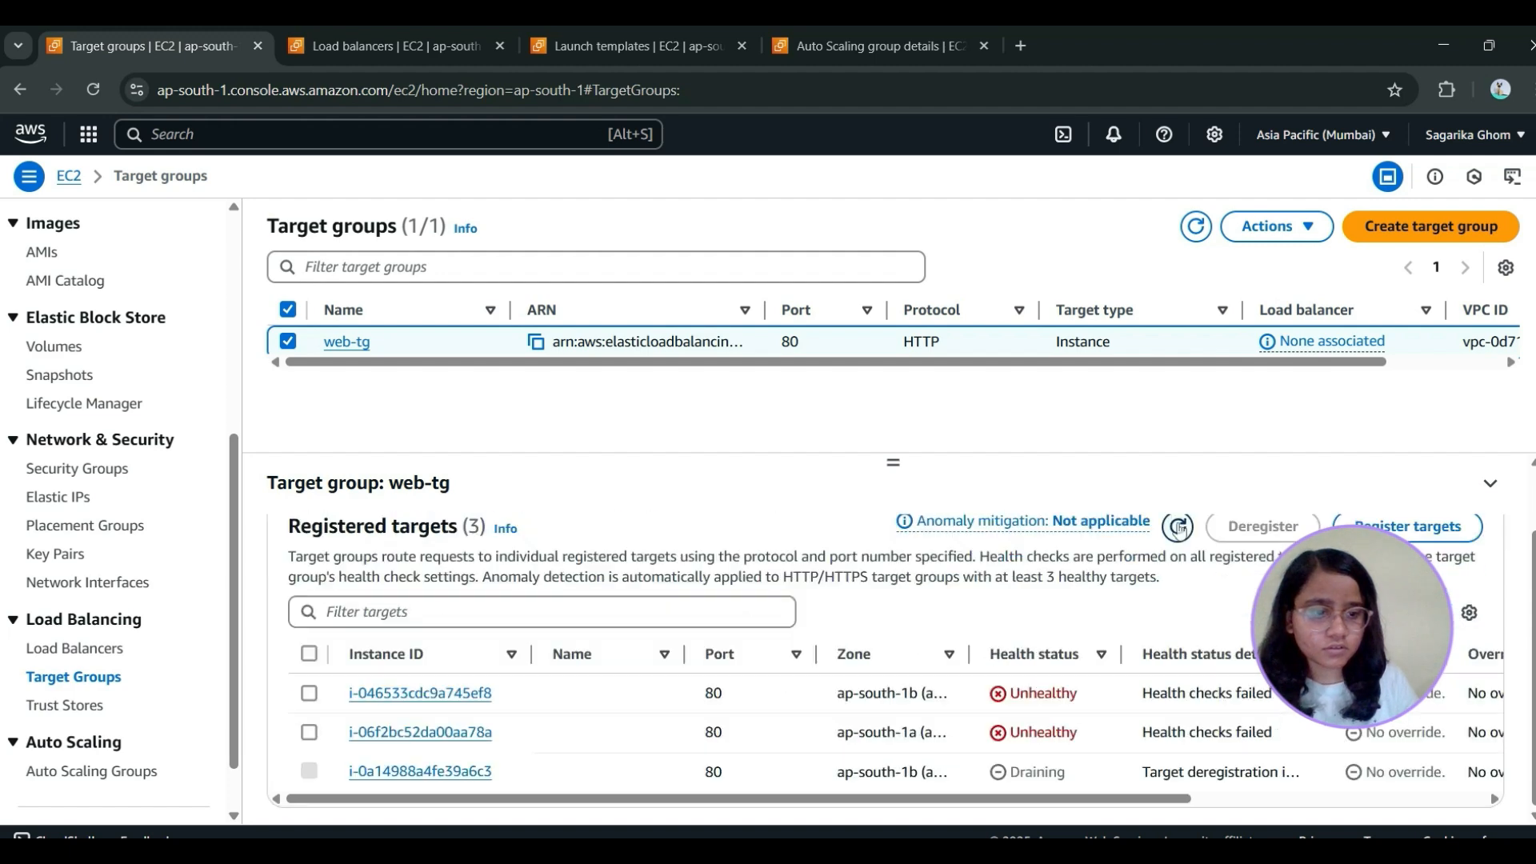
left_click(1179, 528)
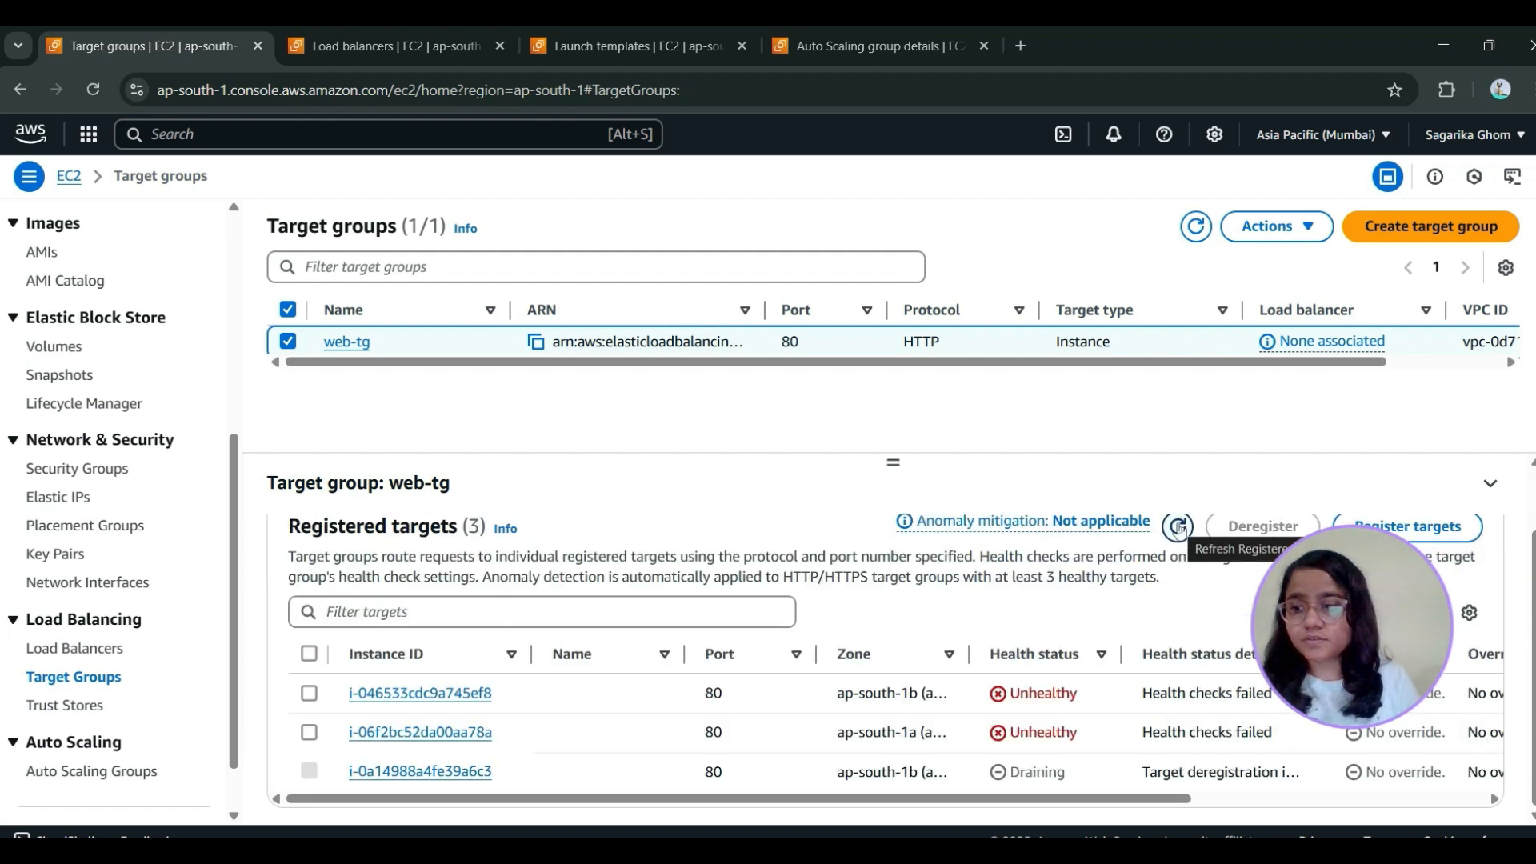
scroll(569, 708, "up", 2)
scroll(569, 708, "down", 2)
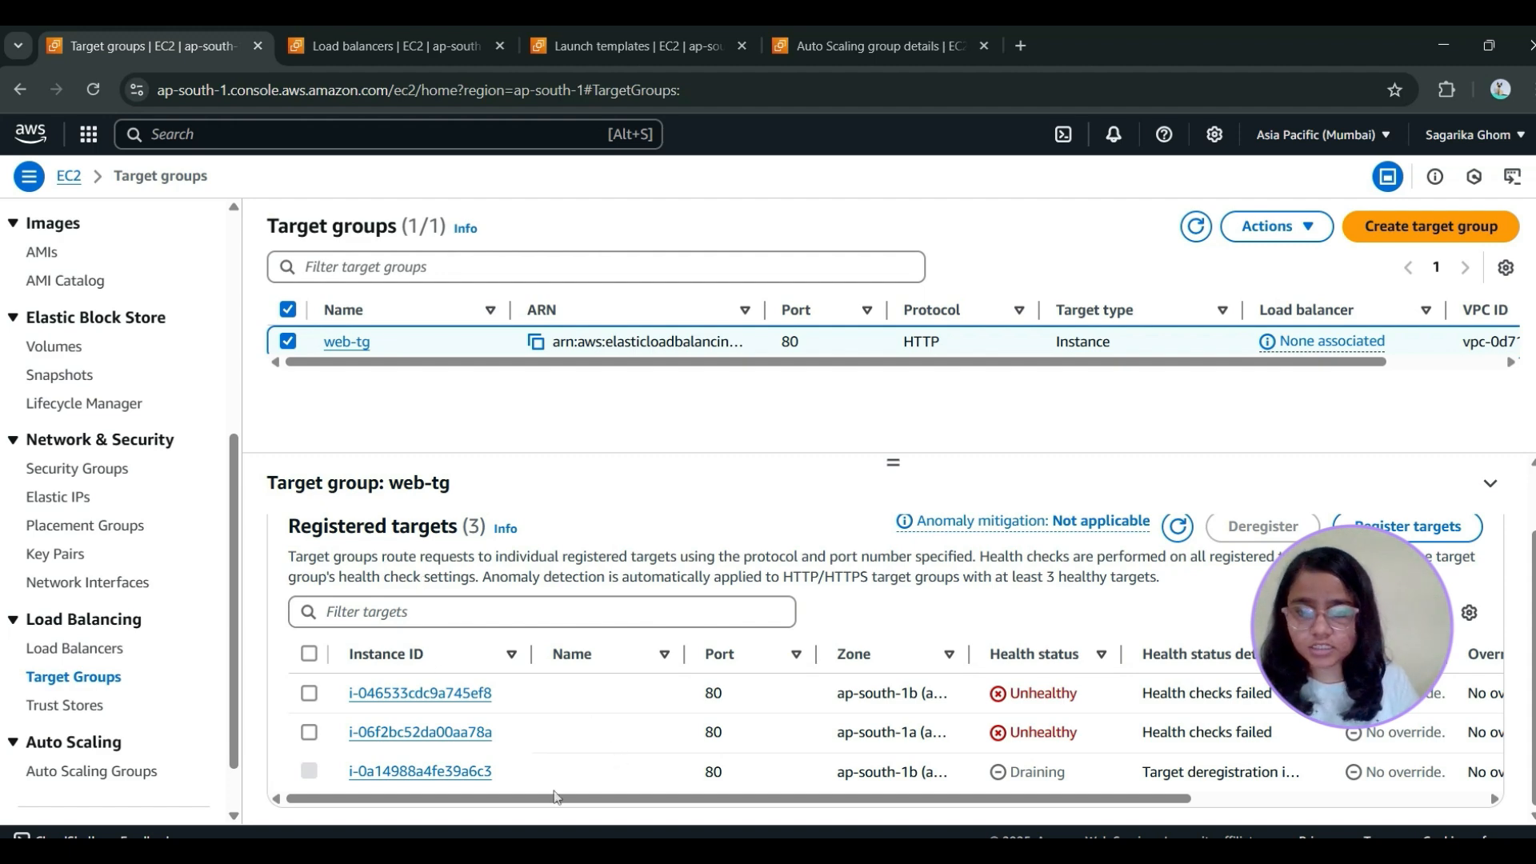
scroll(477, 671, "up", 1)
scroll(477, 670, "down", 1)
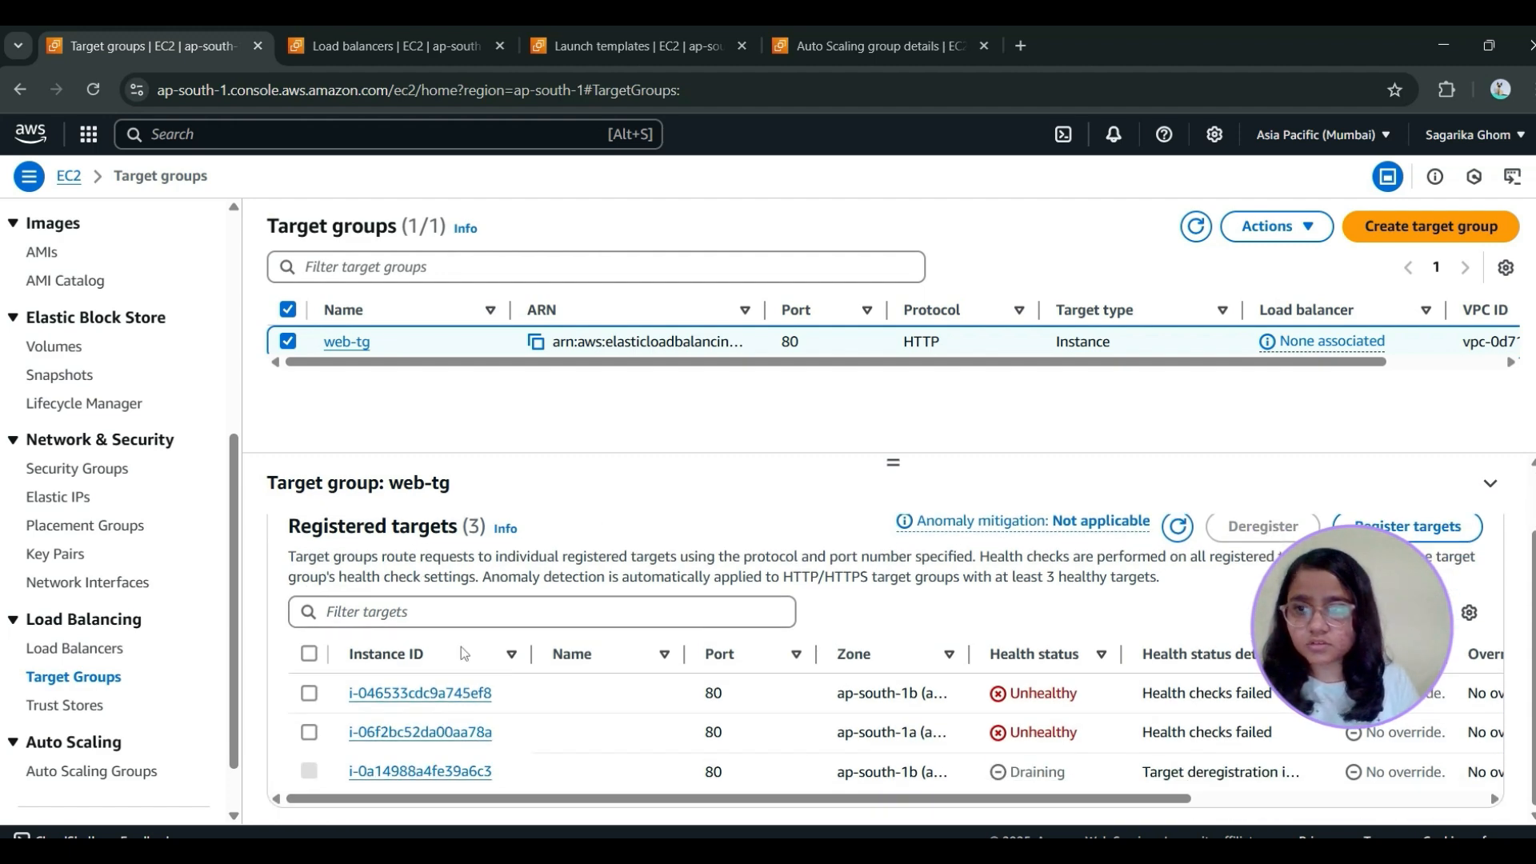
Show the list of EC2 instances to check the state and status checks of those launched by web-asg
scroll(66, 485, "up", 5)
left_click(69, 397)
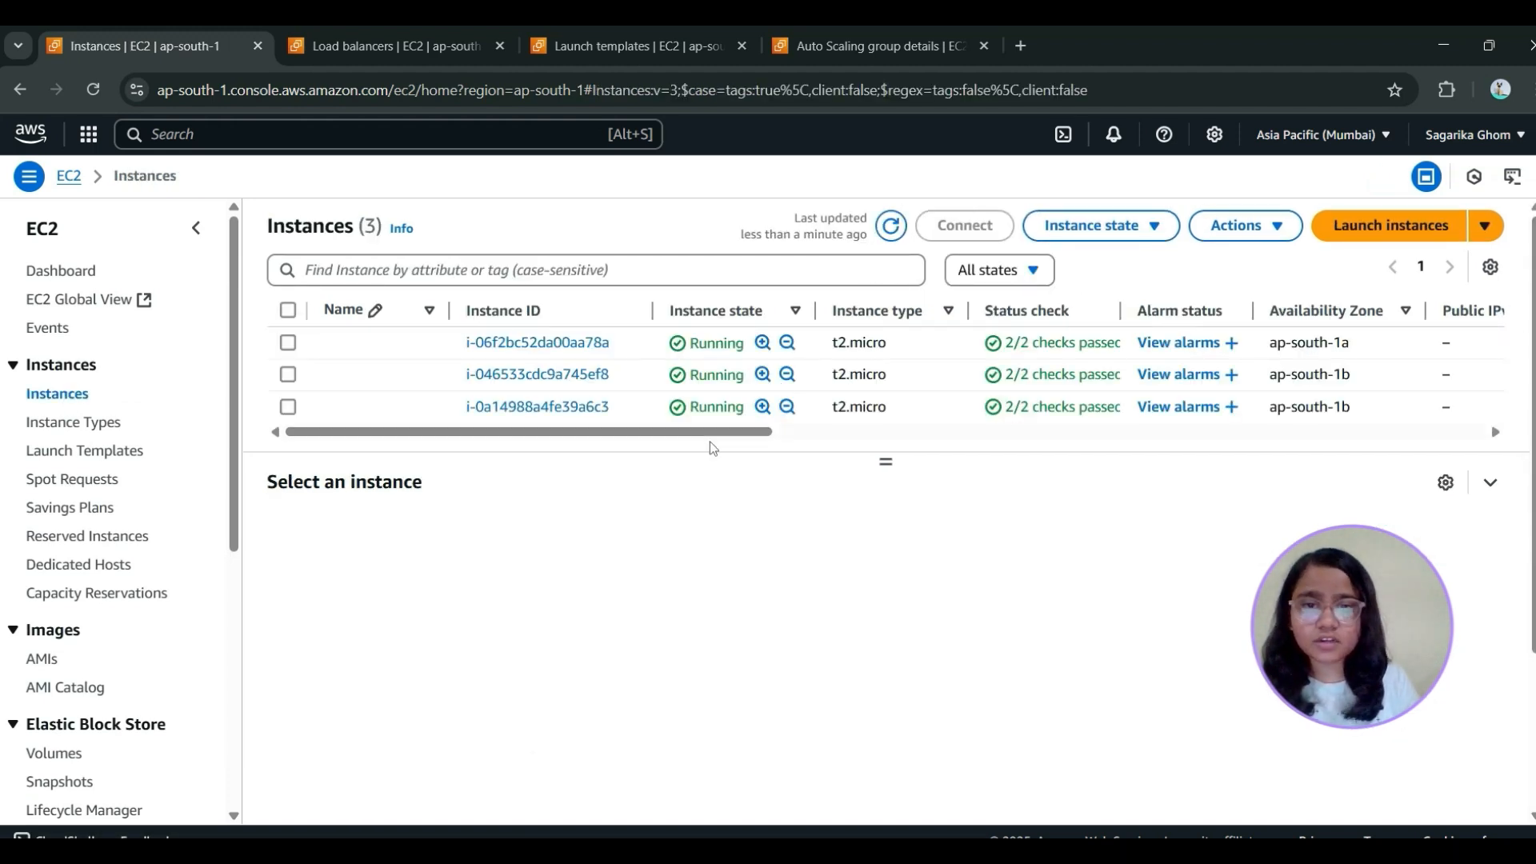
left_click_drag(709, 432, 670, 512)
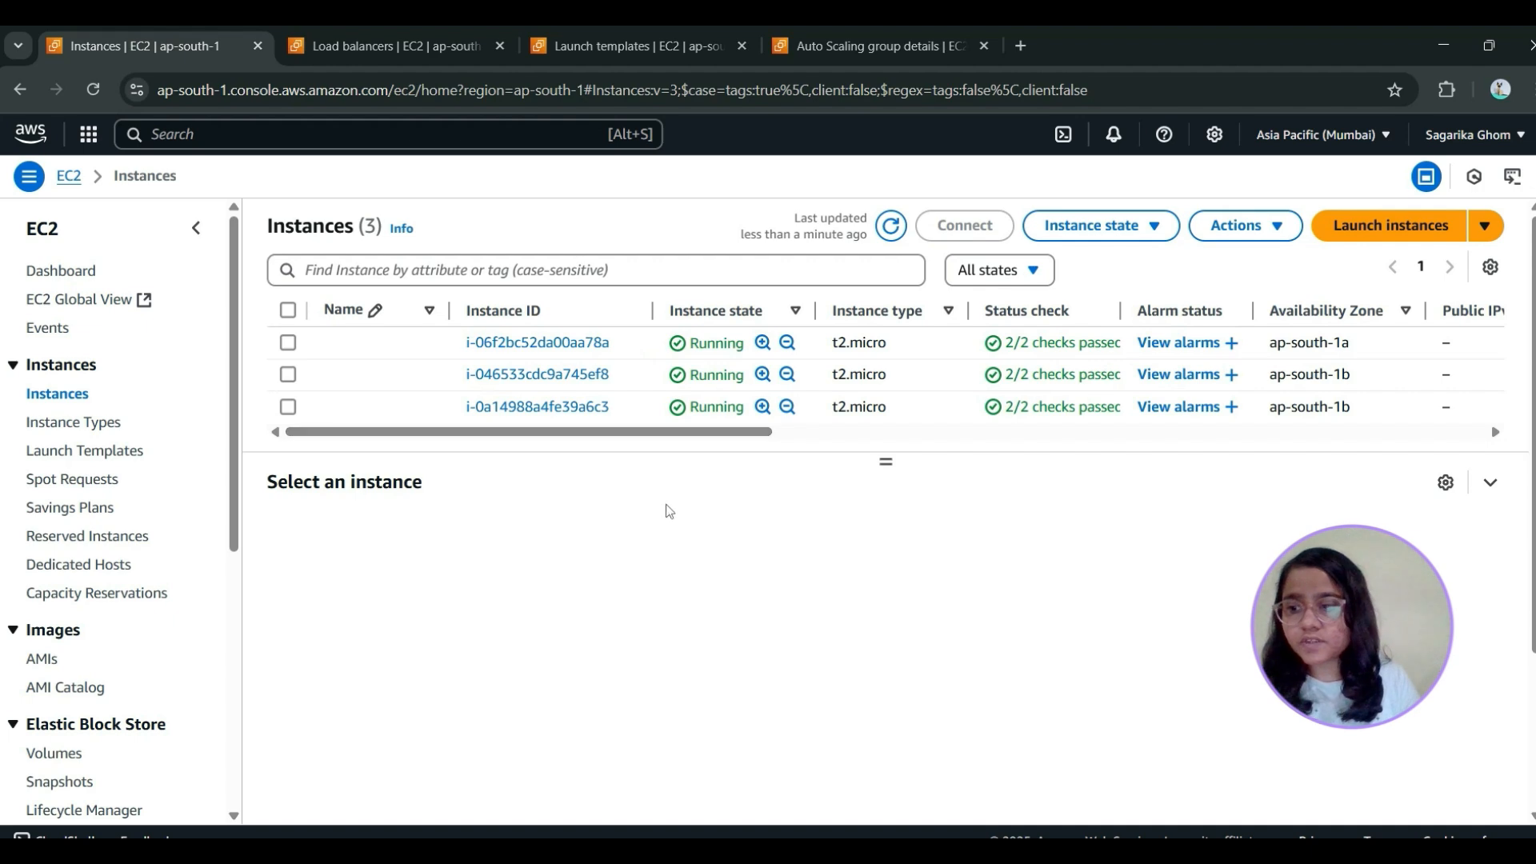
Stop EC2 instance i-06f2bc52da00aa78a and refresh the instances list to follow its state
left_click(288, 342)
left_click(1111, 232)
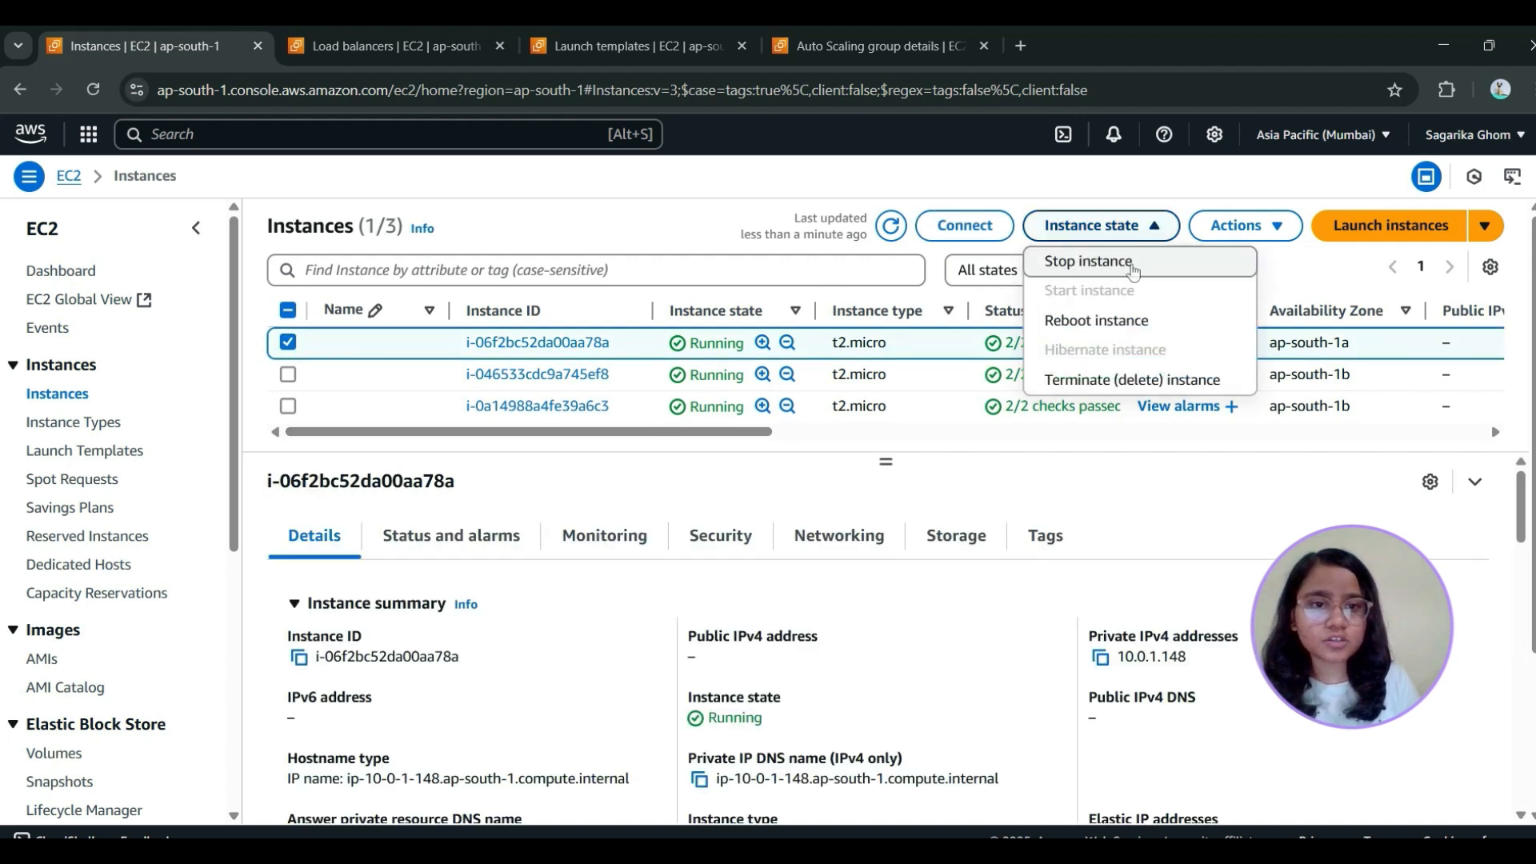
left_click(1131, 263)
left_click(1278, 779)
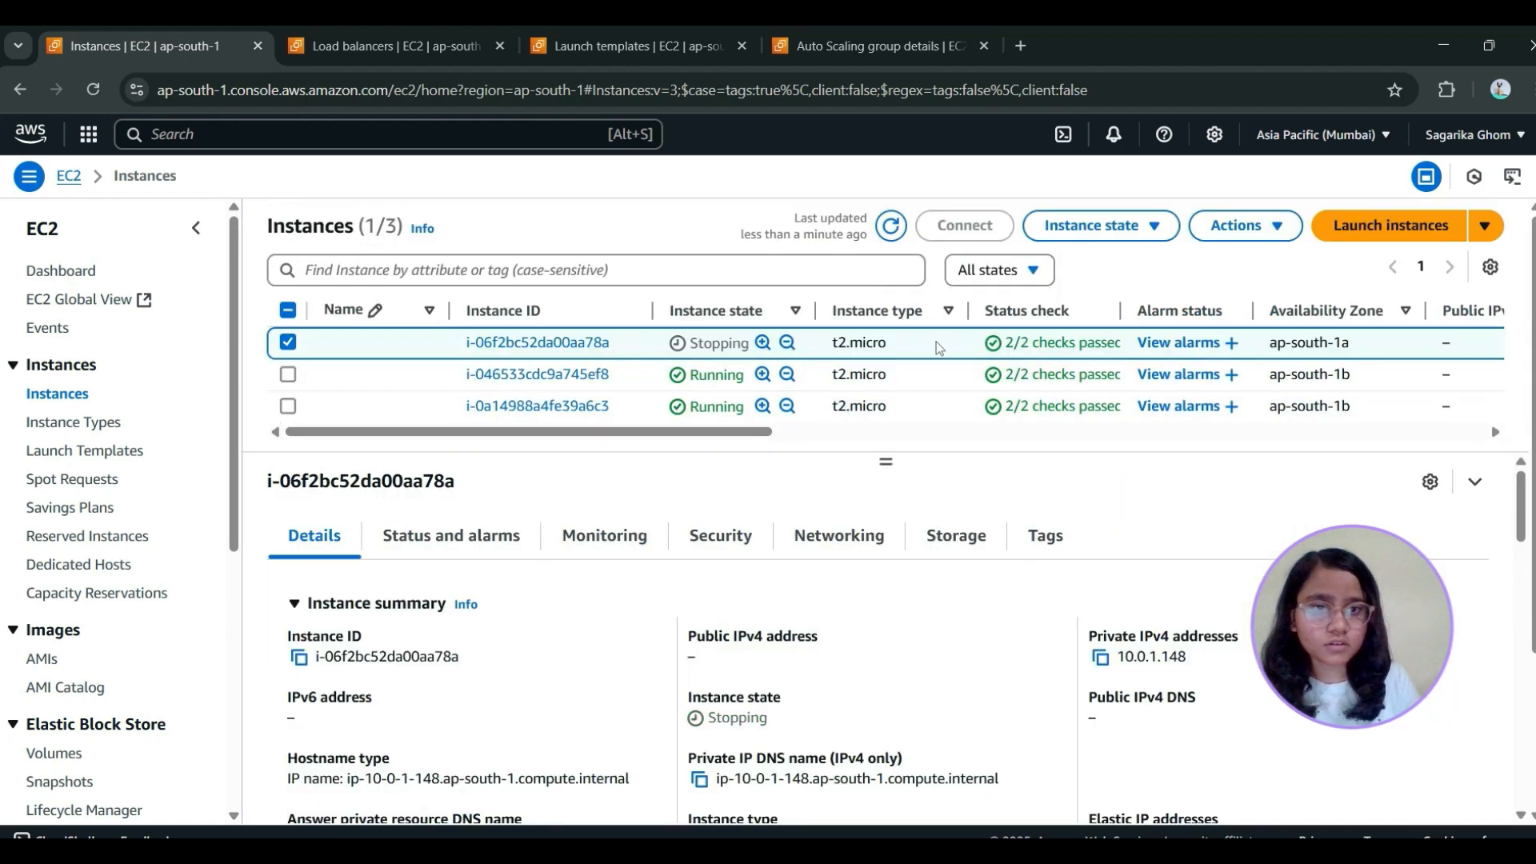
left_click(888, 230)
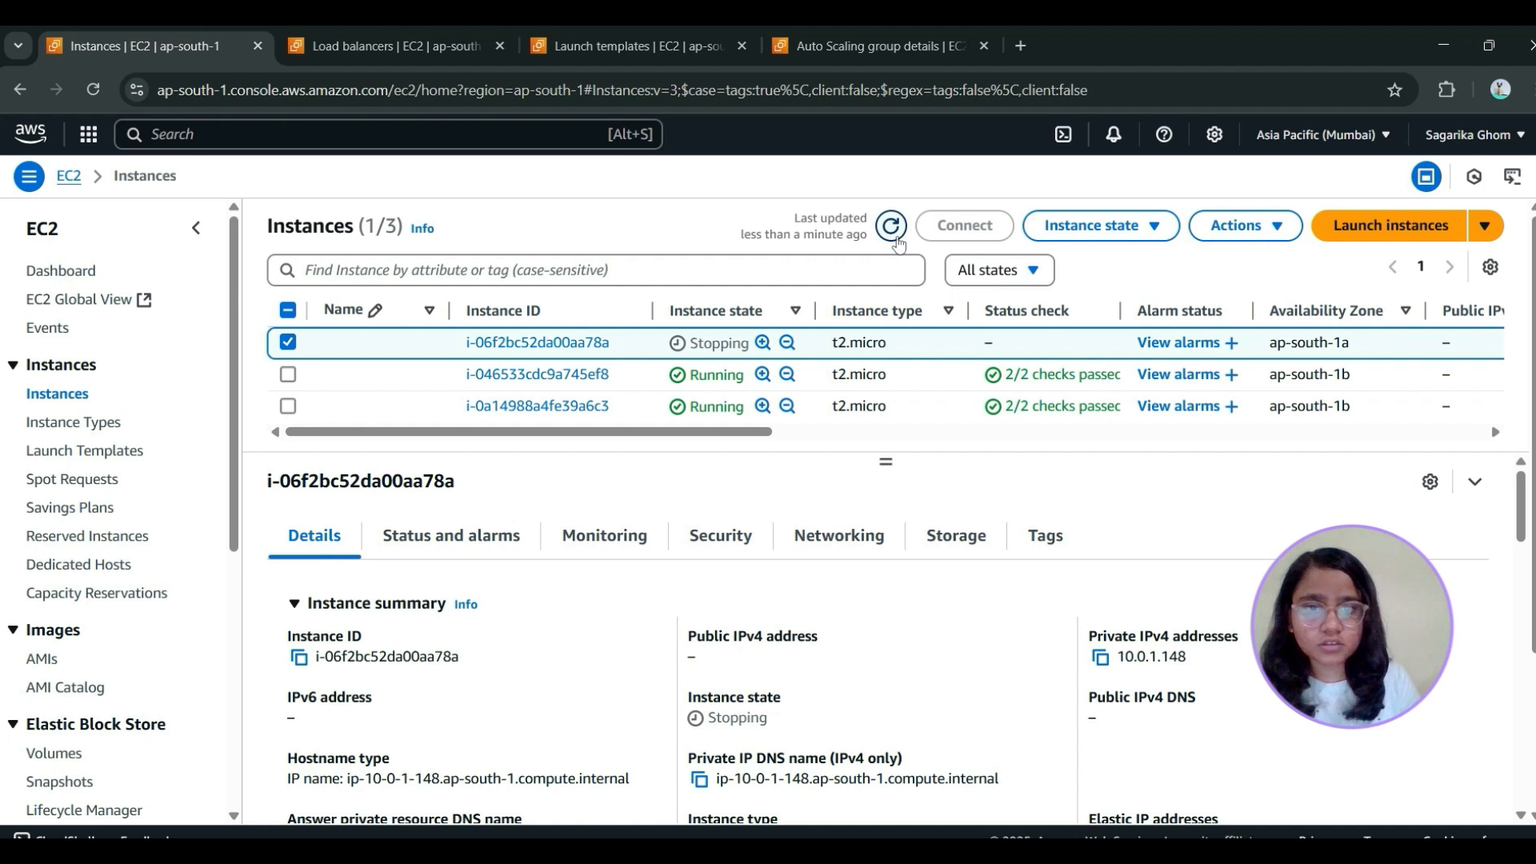
left_click(898, 238)
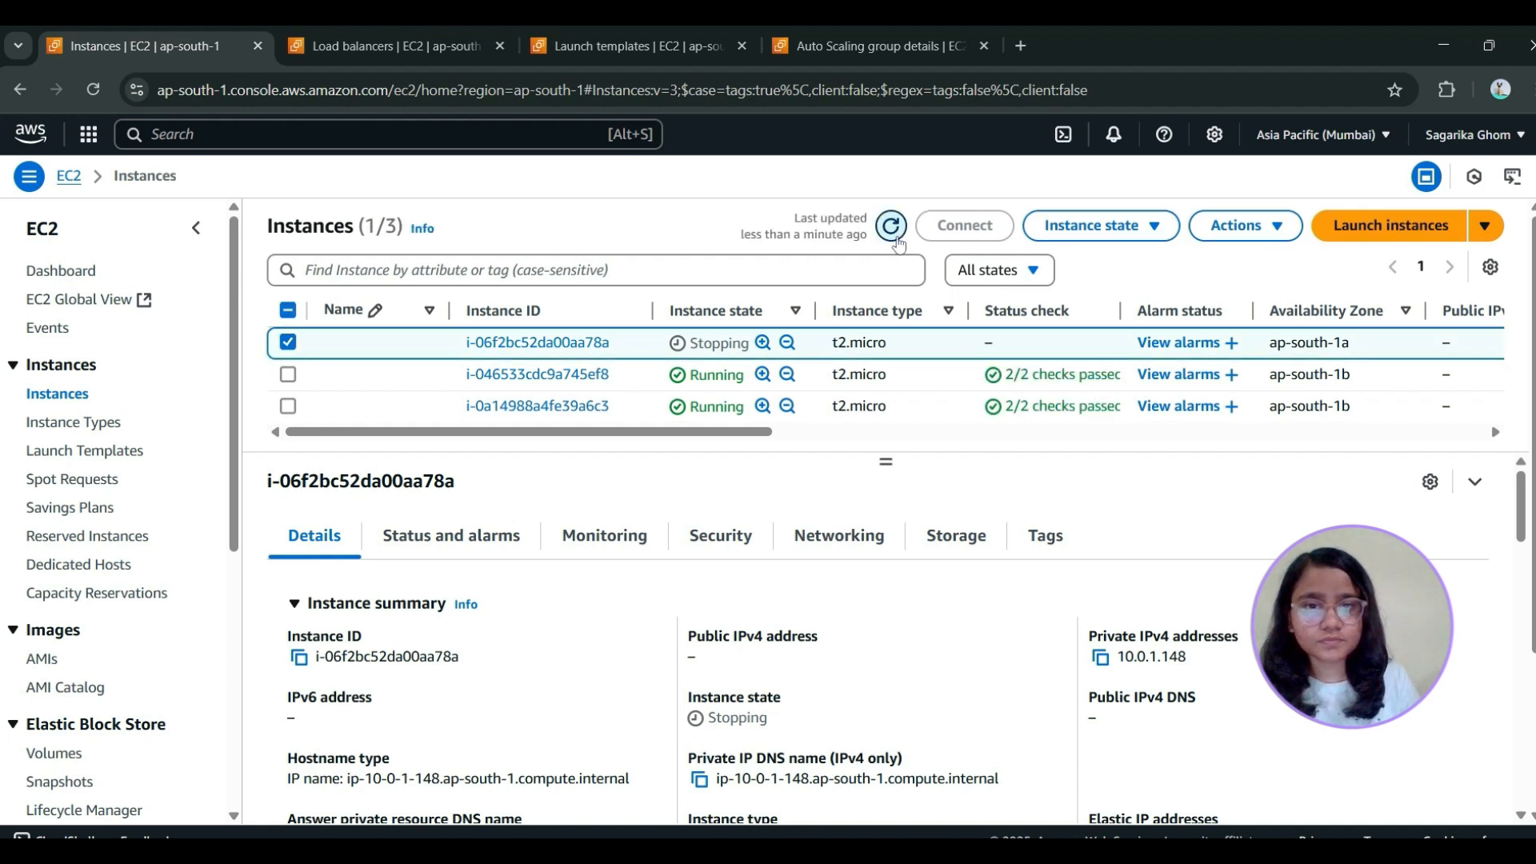
left_click(898, 240)
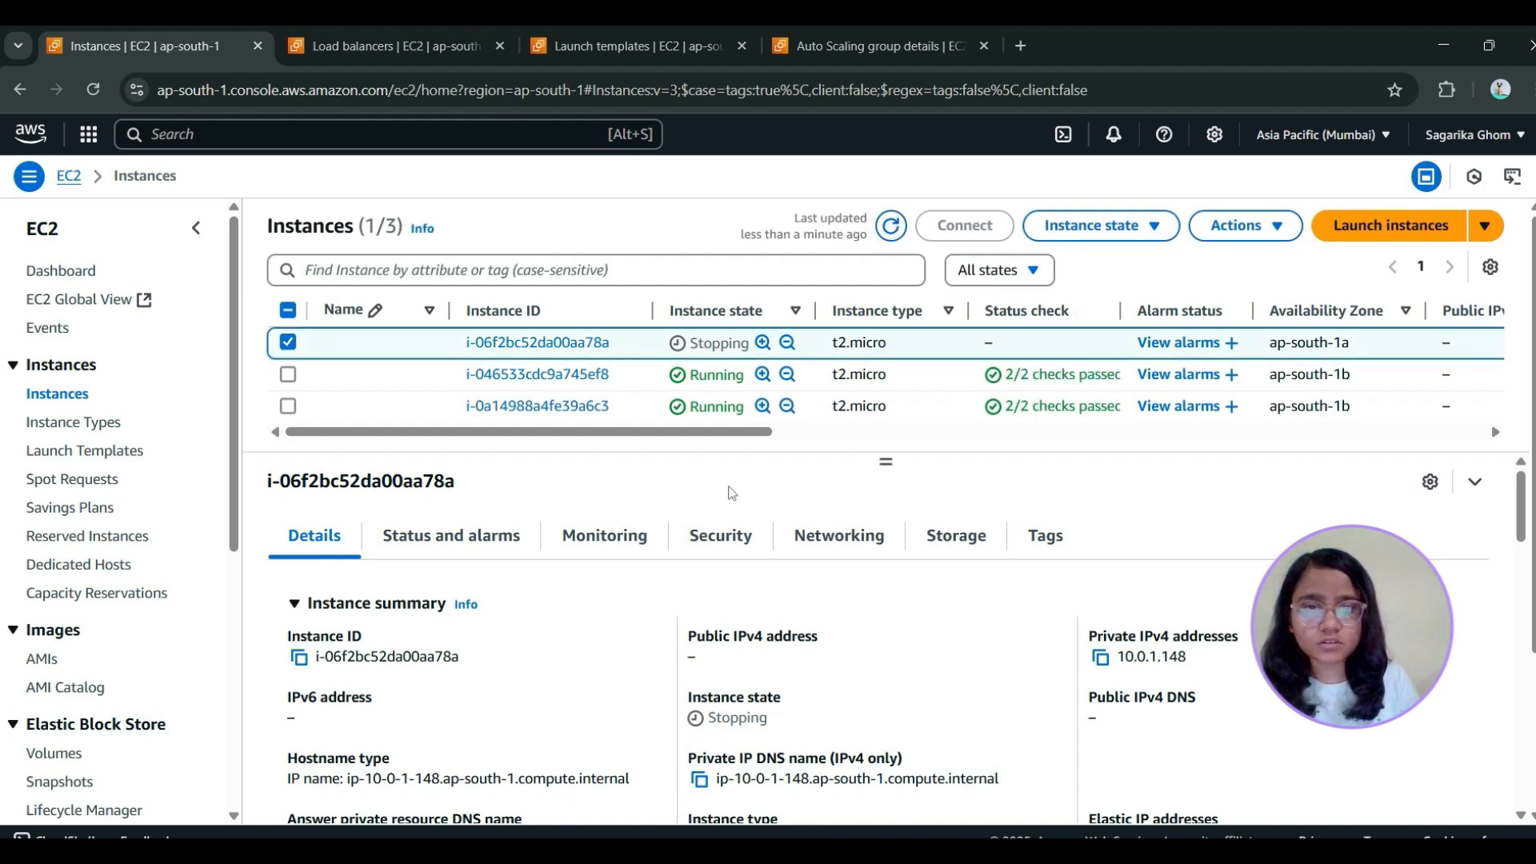
left_click_drag(730, 433, 588, 563)
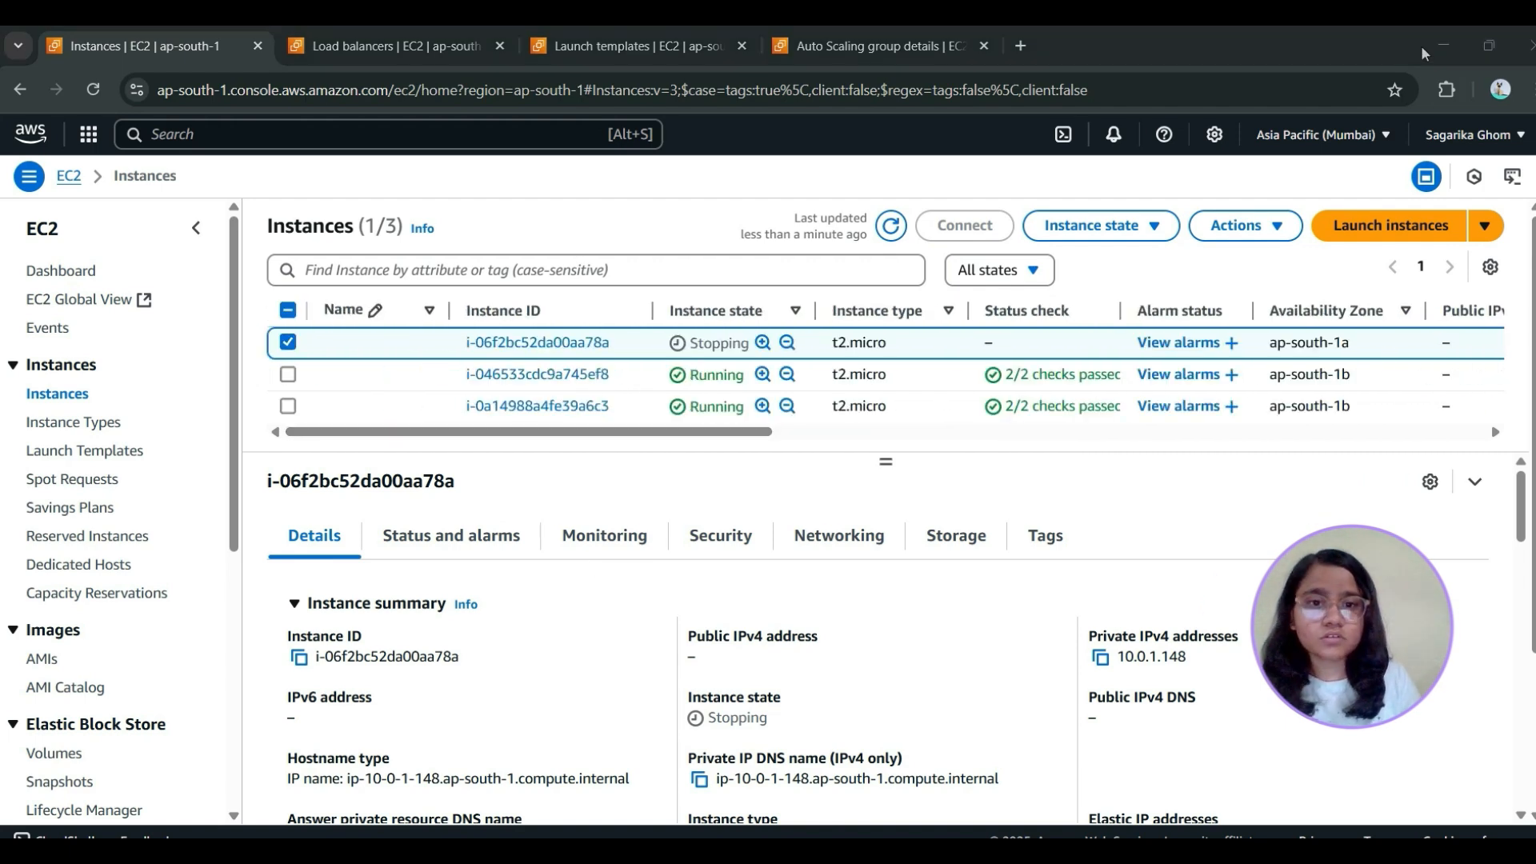
Stop EC2 instance i-046533cdc9a745ef8 and clear its selection in the instances list
left_click(288, 374)
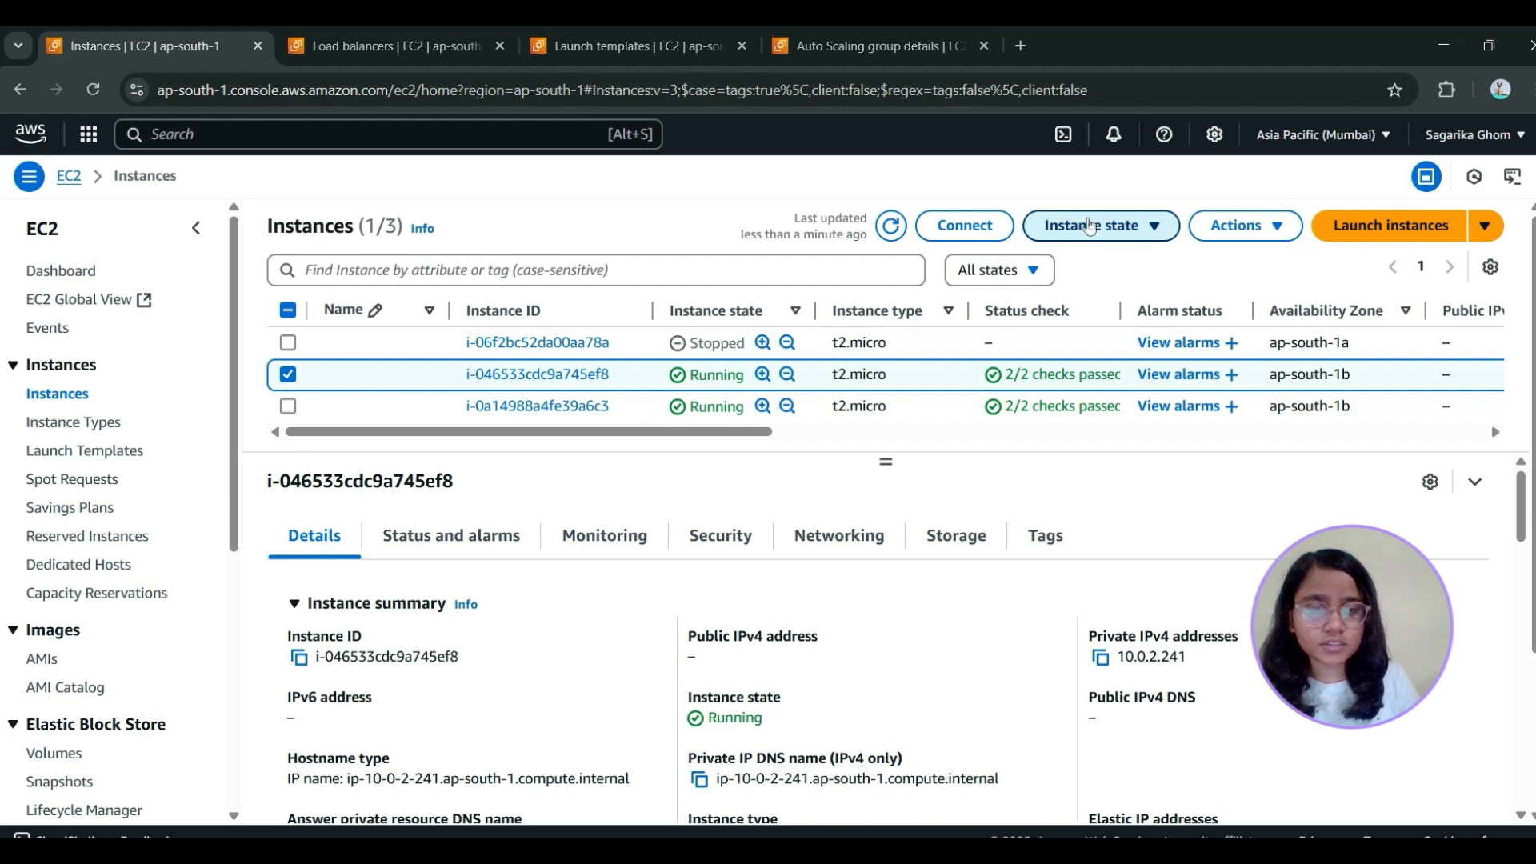
left_click(1072, 228)
left_click(1115, 267)
left_click(1252, 776)
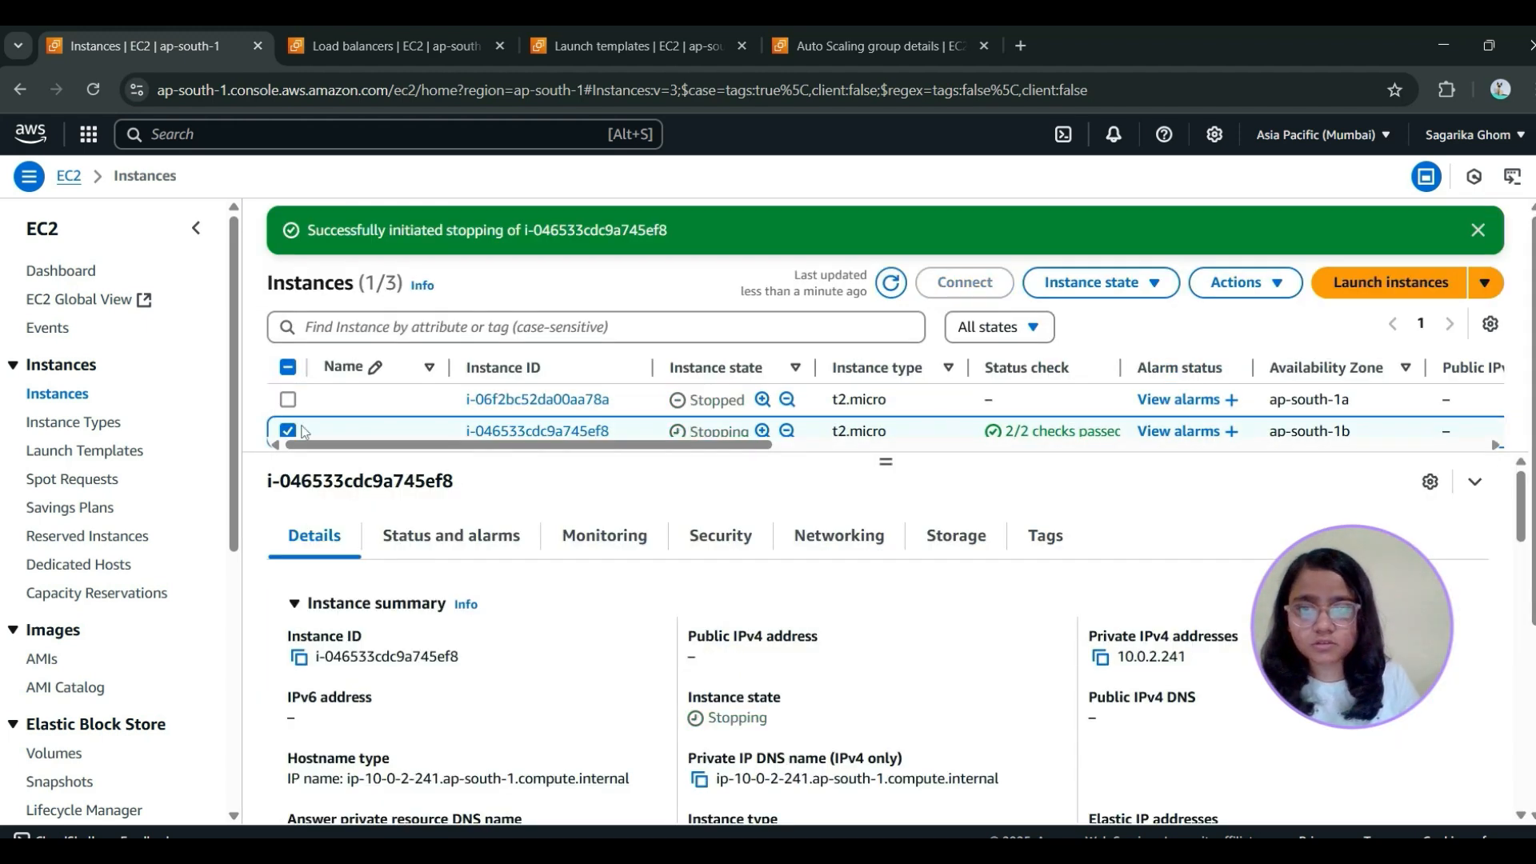
left_click(288, 430)
Enlarge the instances list and refresh it to check the state of each instance
left_click_drag(888, 464, 945, 696)
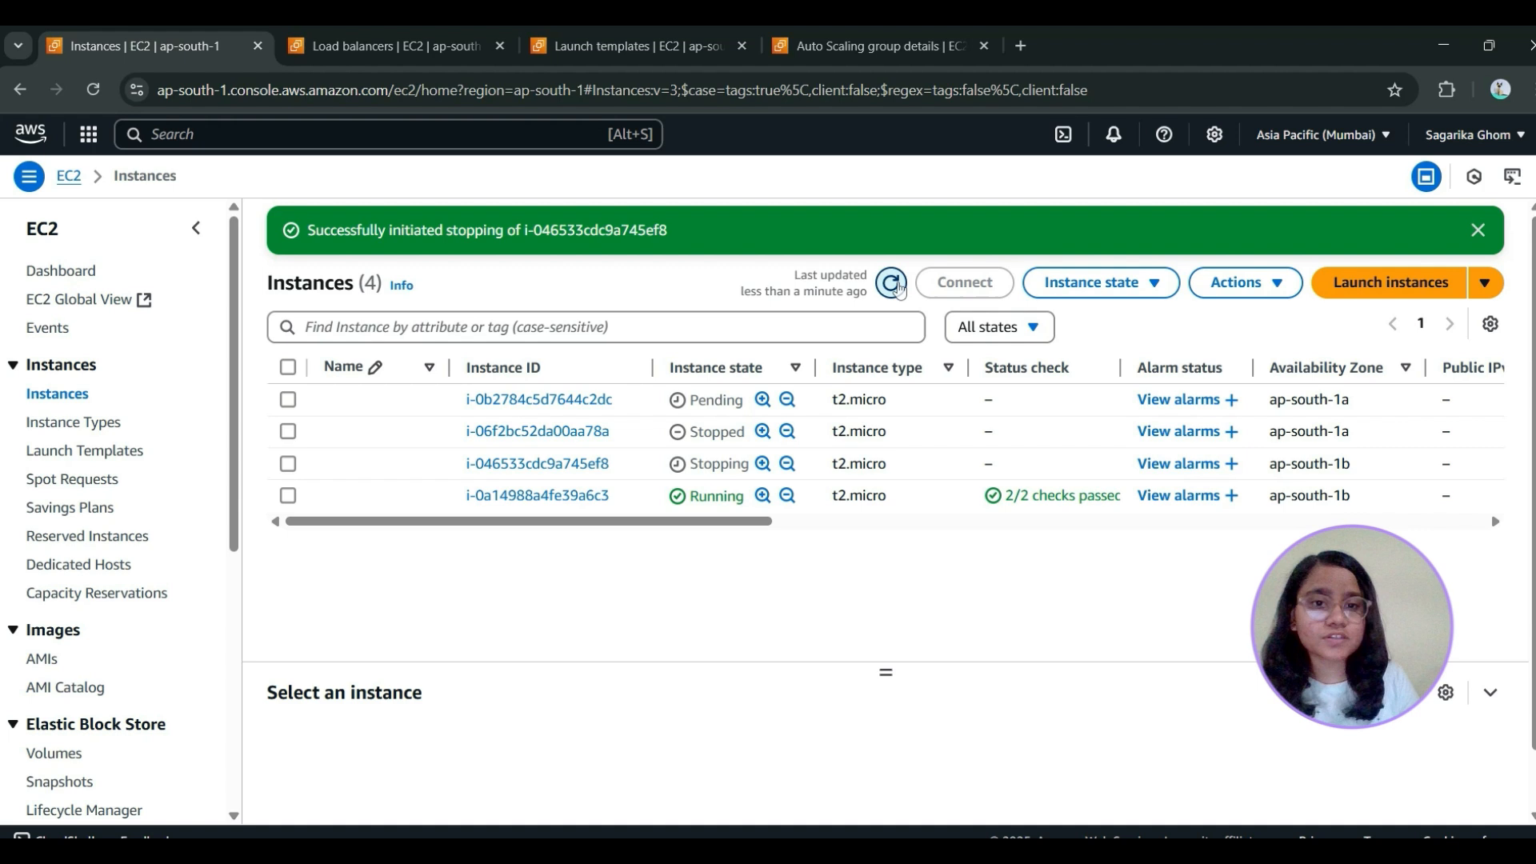
left_click(894, 285)
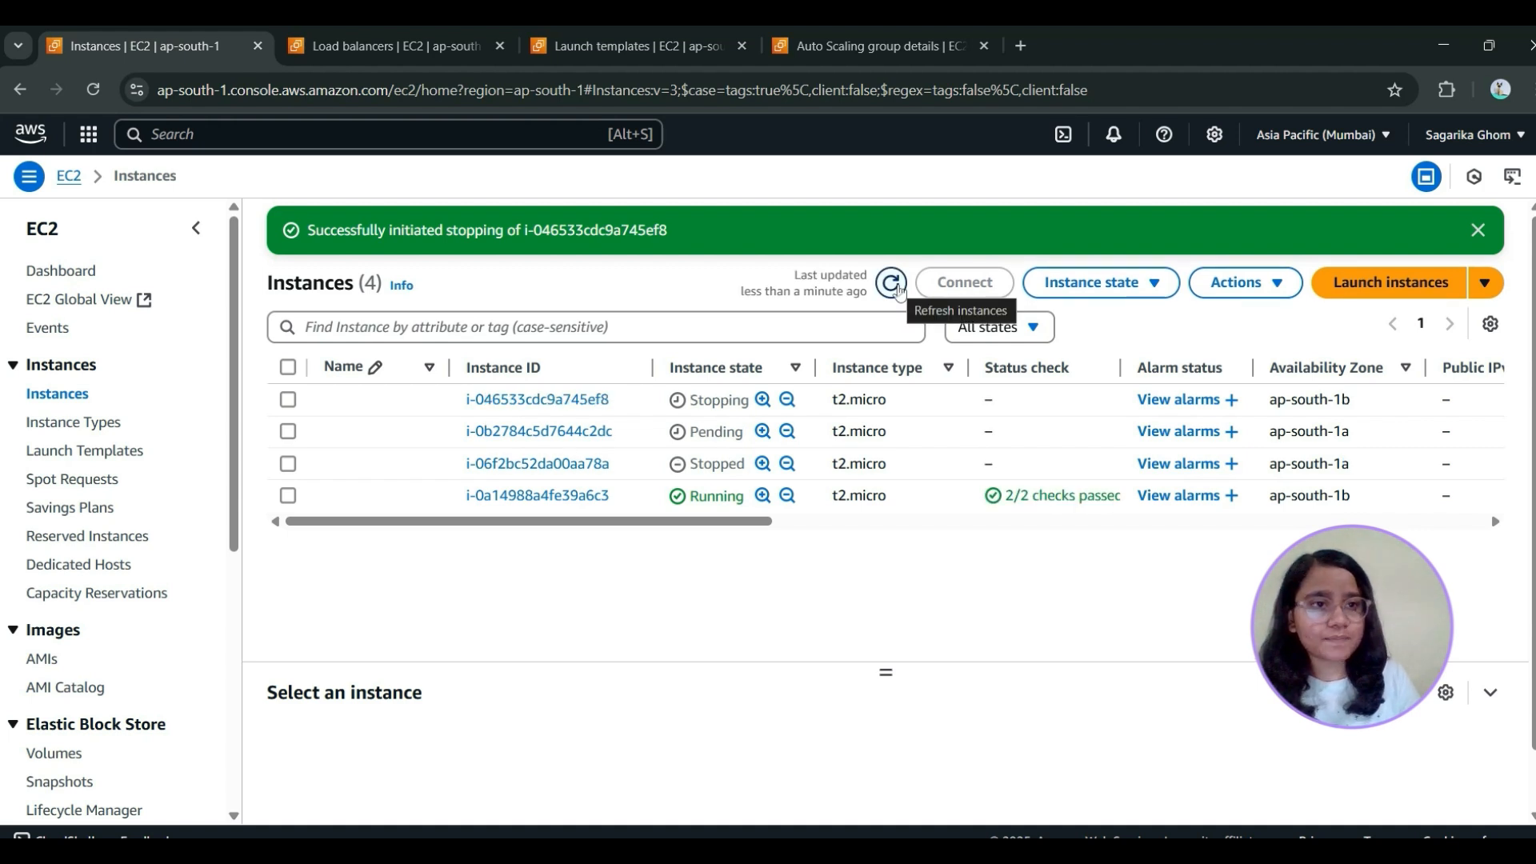
left_click(895, 285)
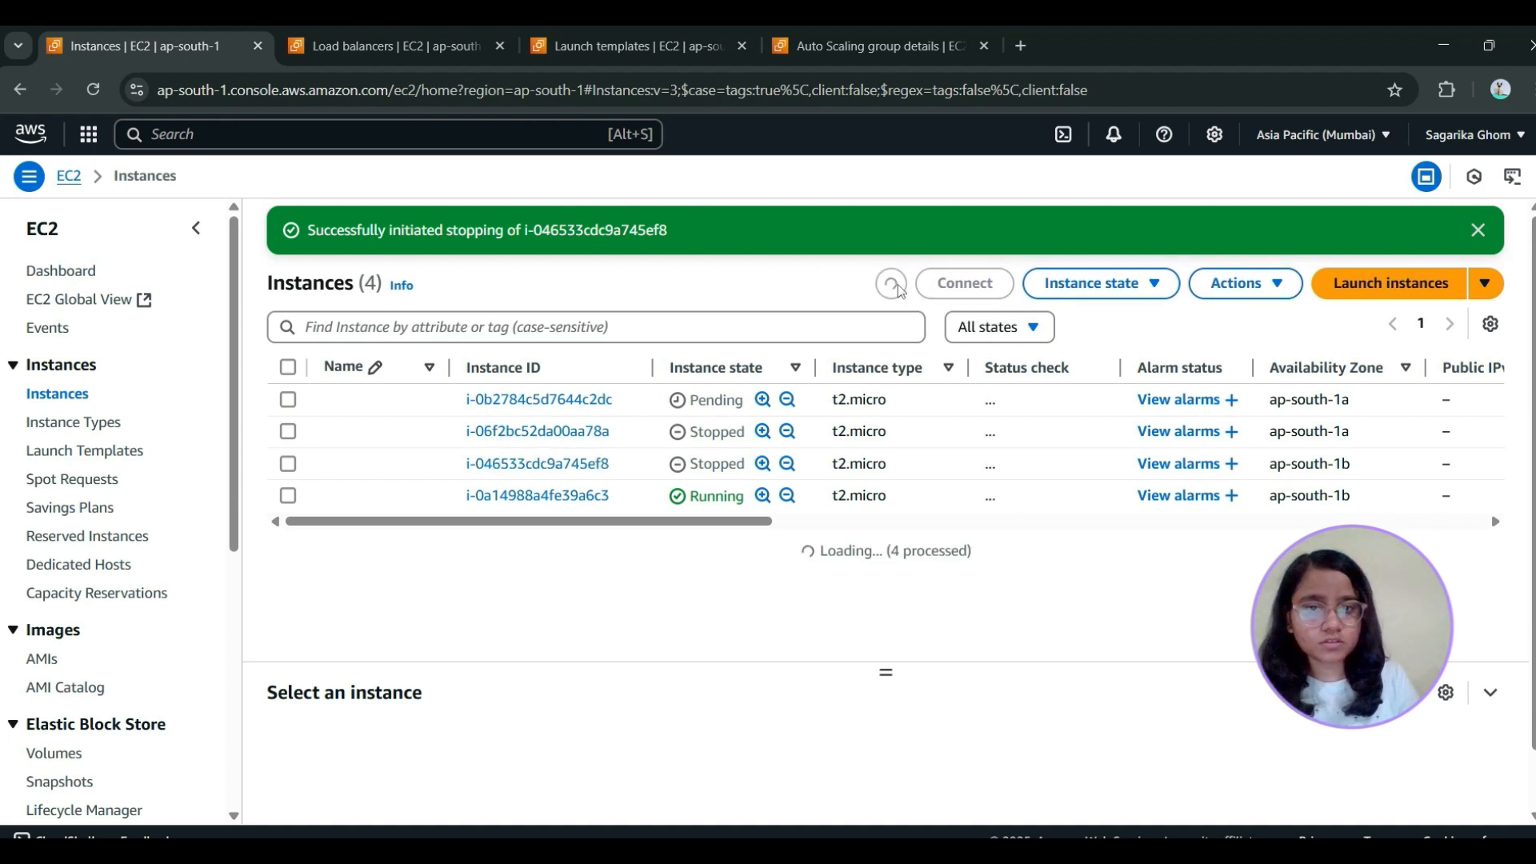
left_click(290, 400)
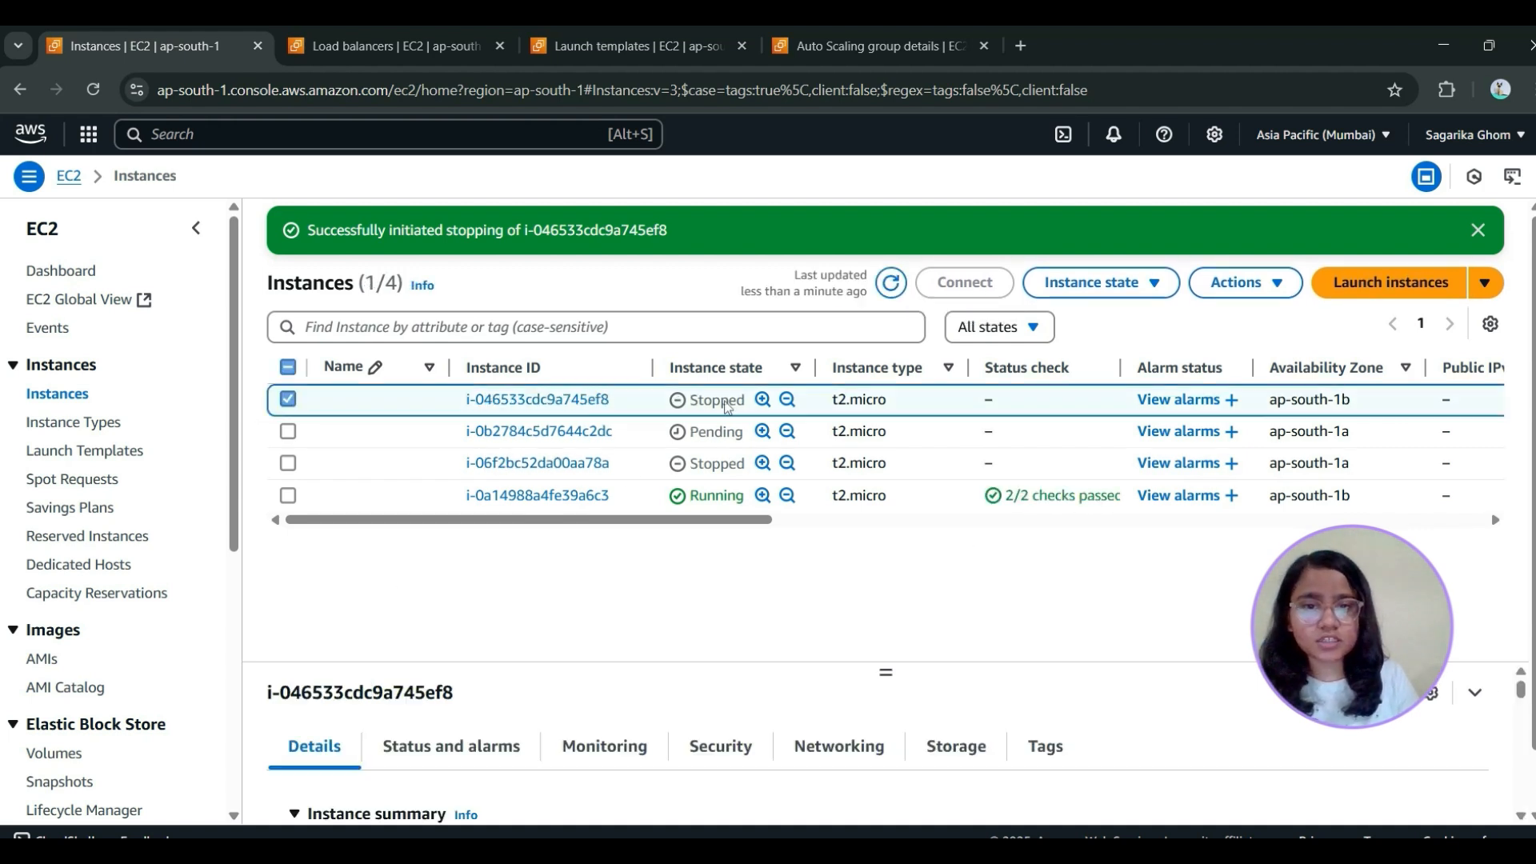
left_click(288, 399)
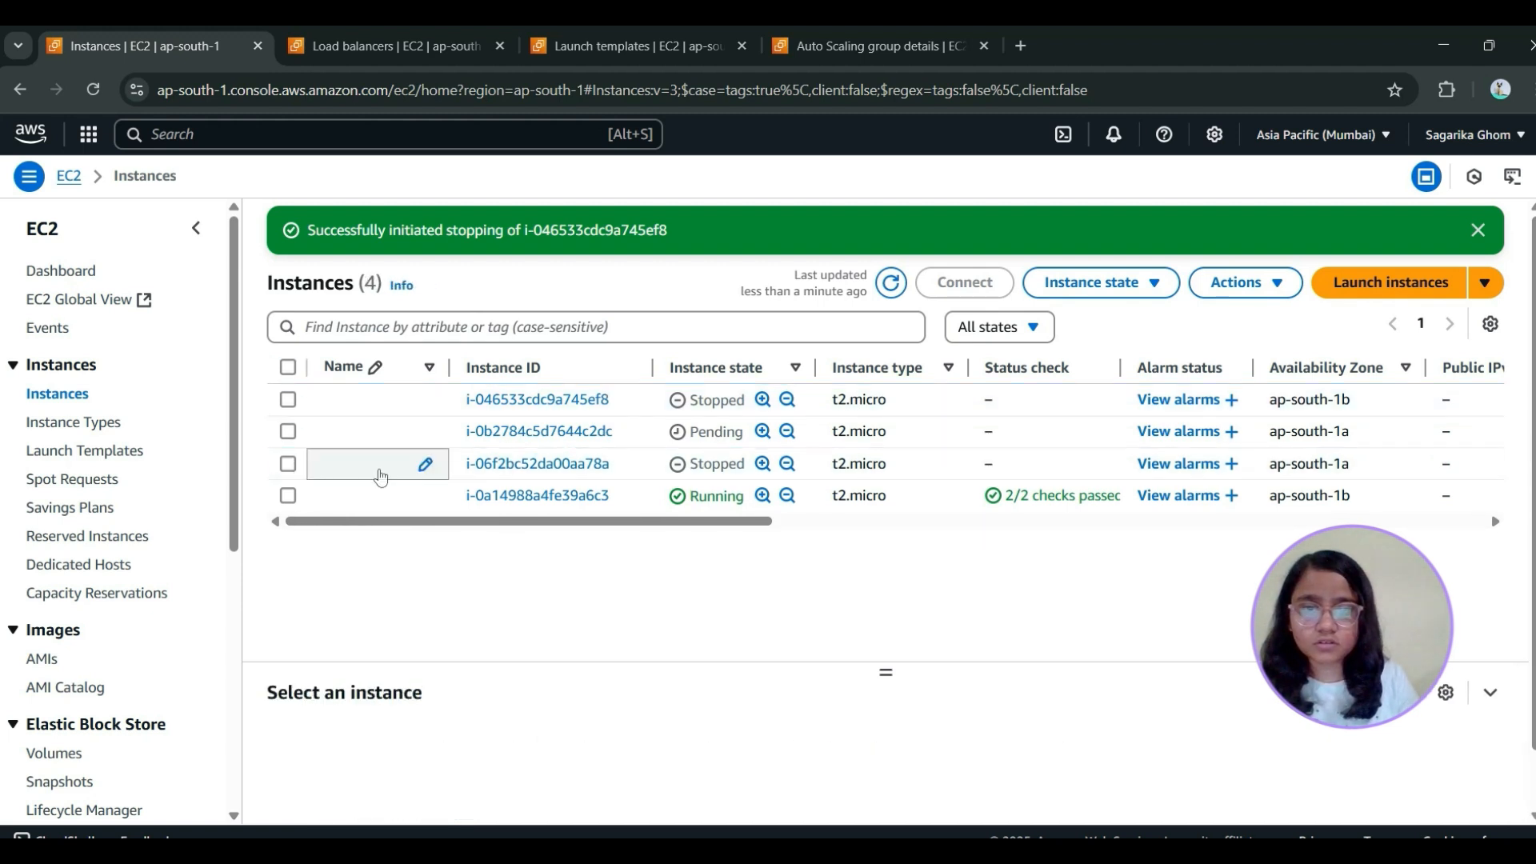
left_click(895, 286)
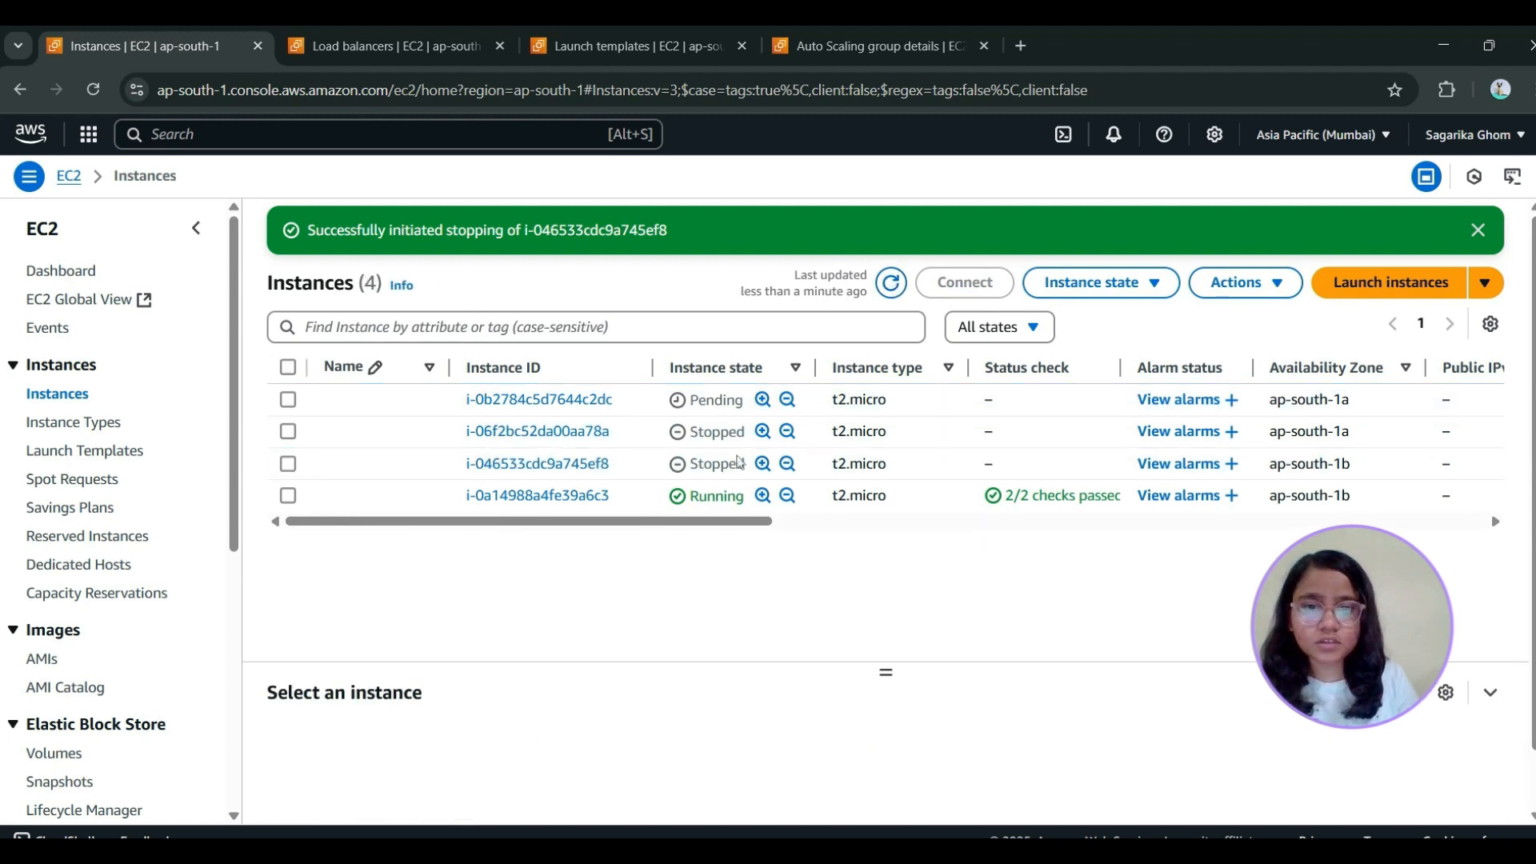
Start the stopped instance i-046533cdc9a745ef8 and dismiss the notification banners
left_click(288, 464)
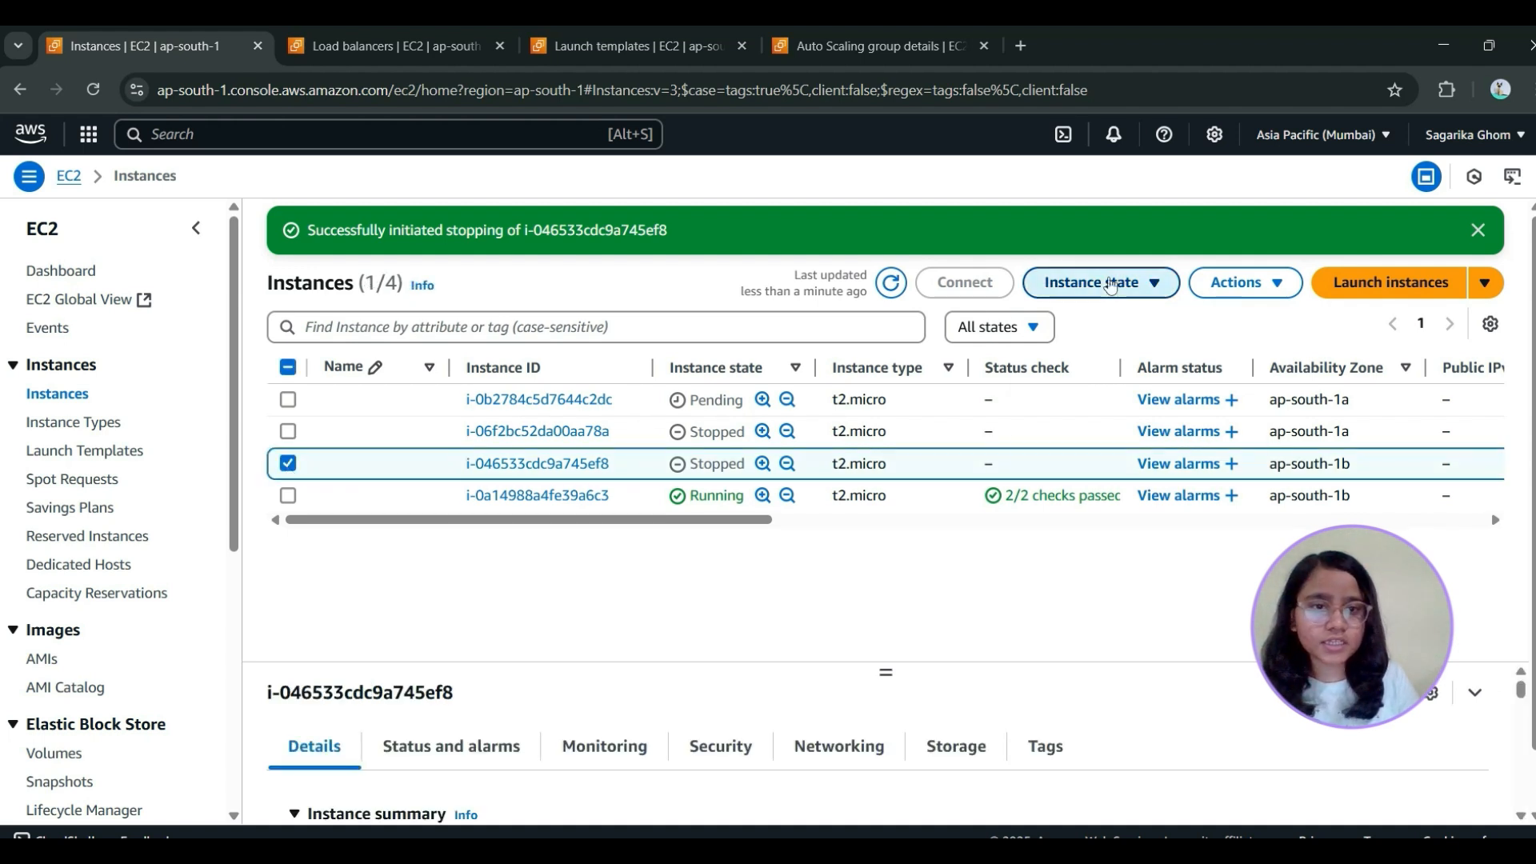
left_click(1098, 283)
left_click(1121, 349)
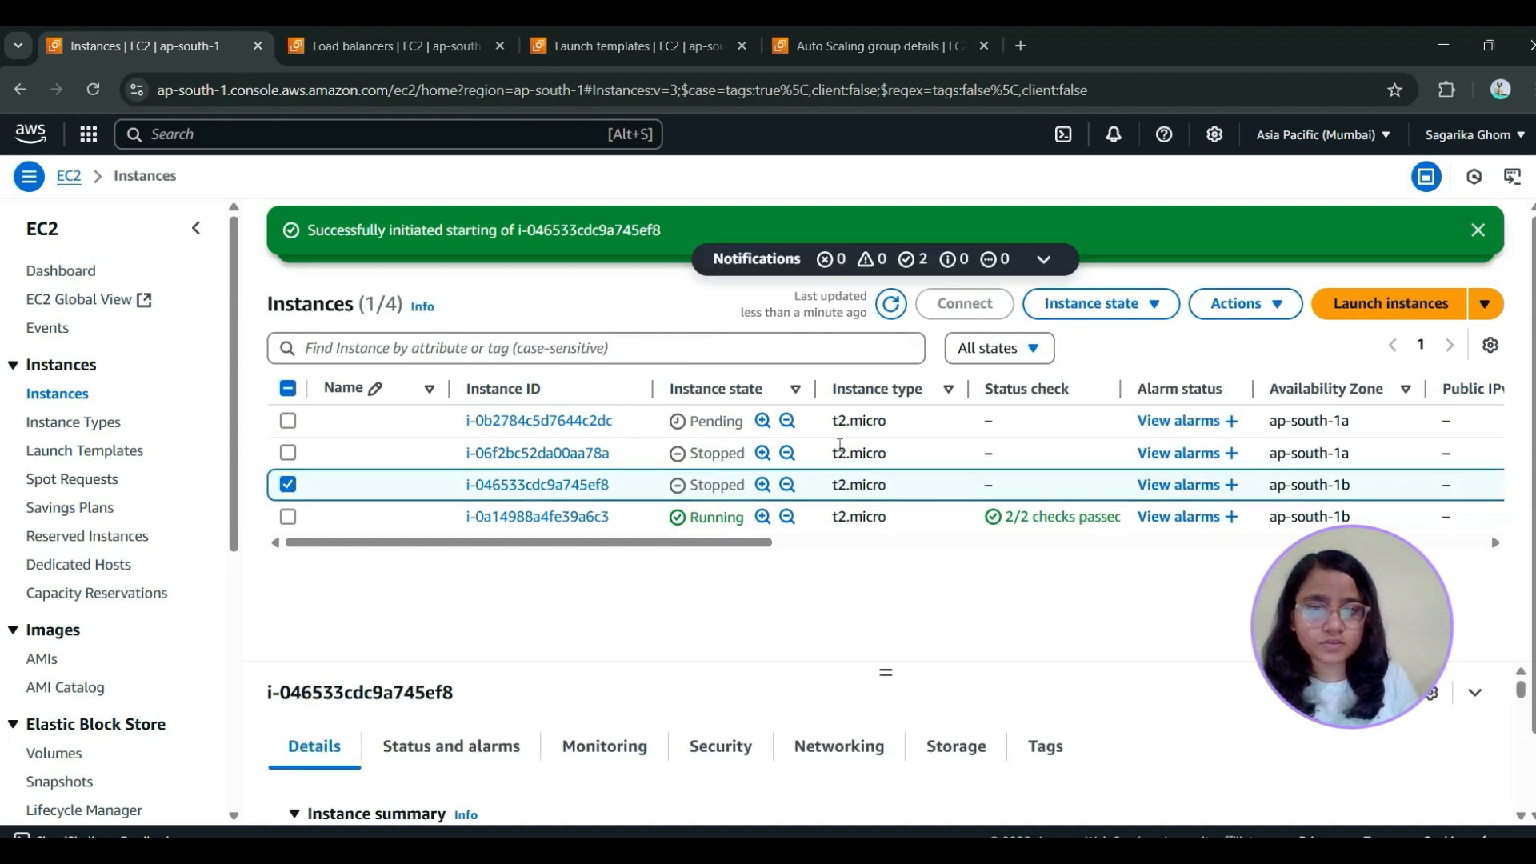
left_click(1480, 232)
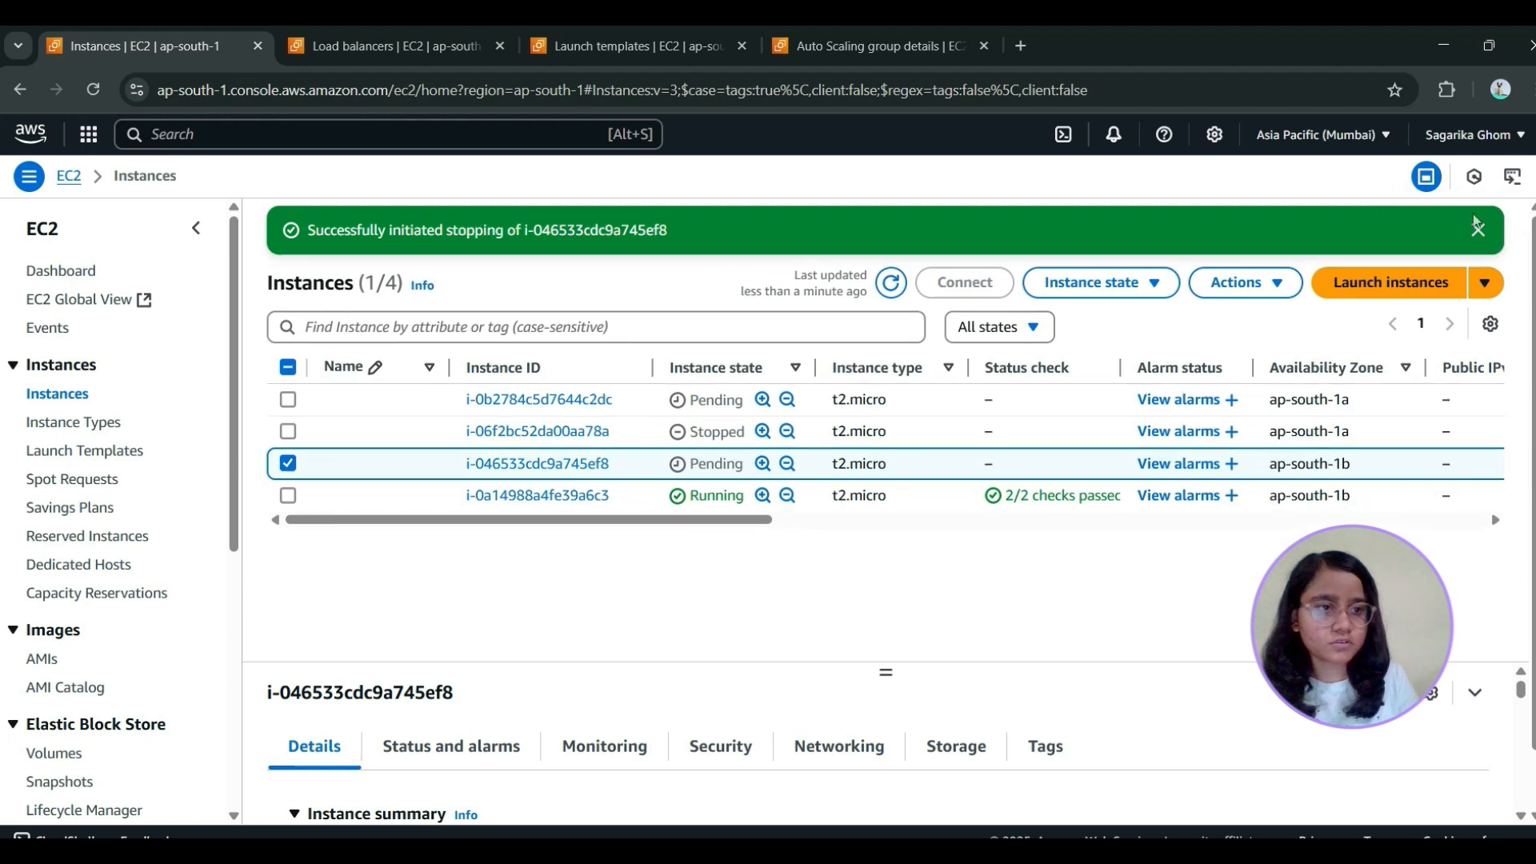
left_click(1480, 232)
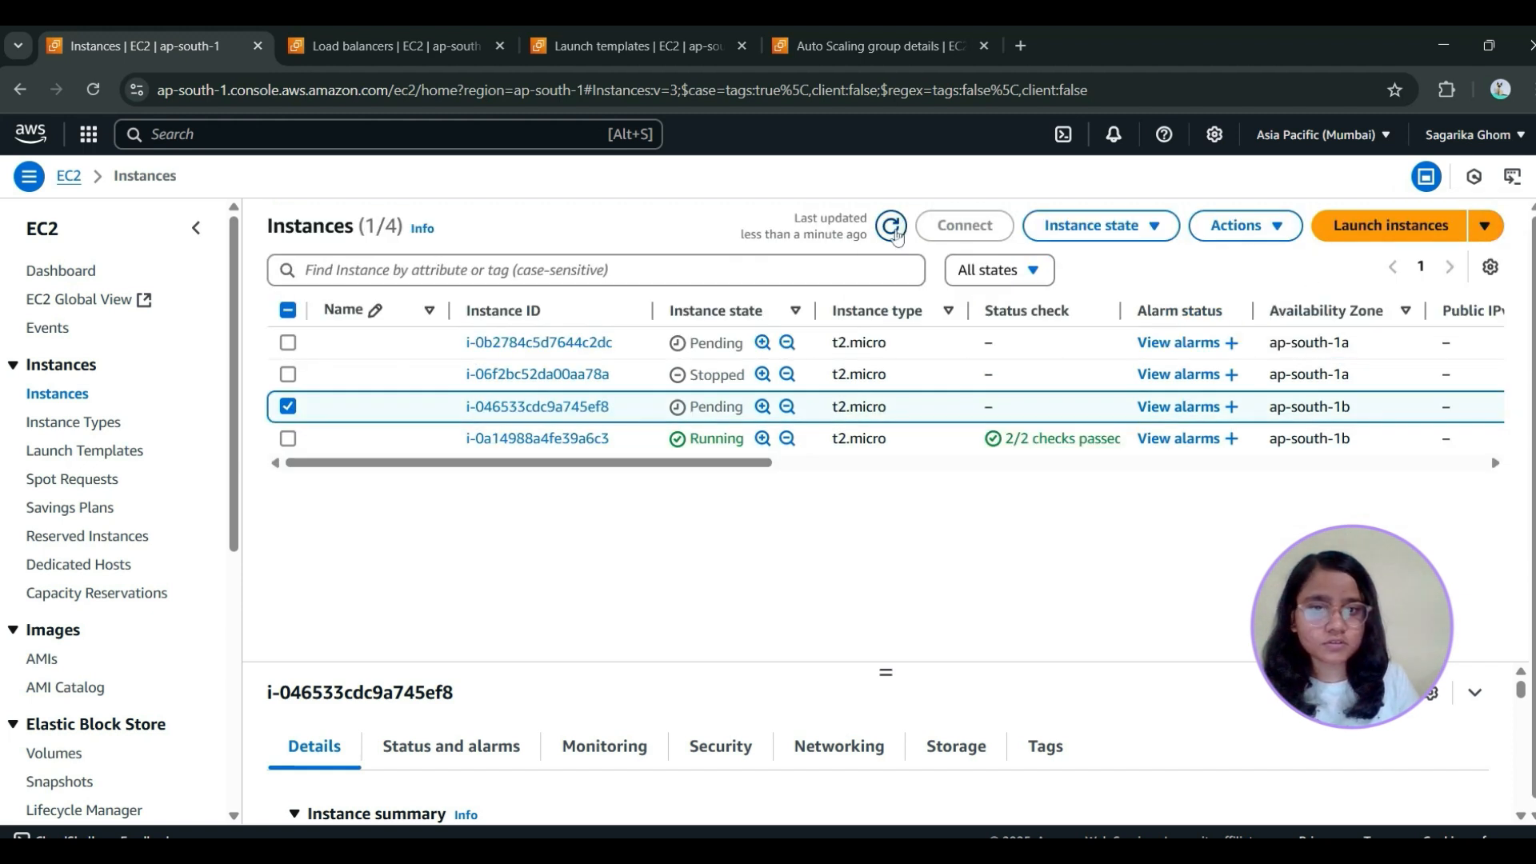
Refresh the instances list to check the state and status checks of the restarted instance
left_click(890, 228)
left_click(890, 232)
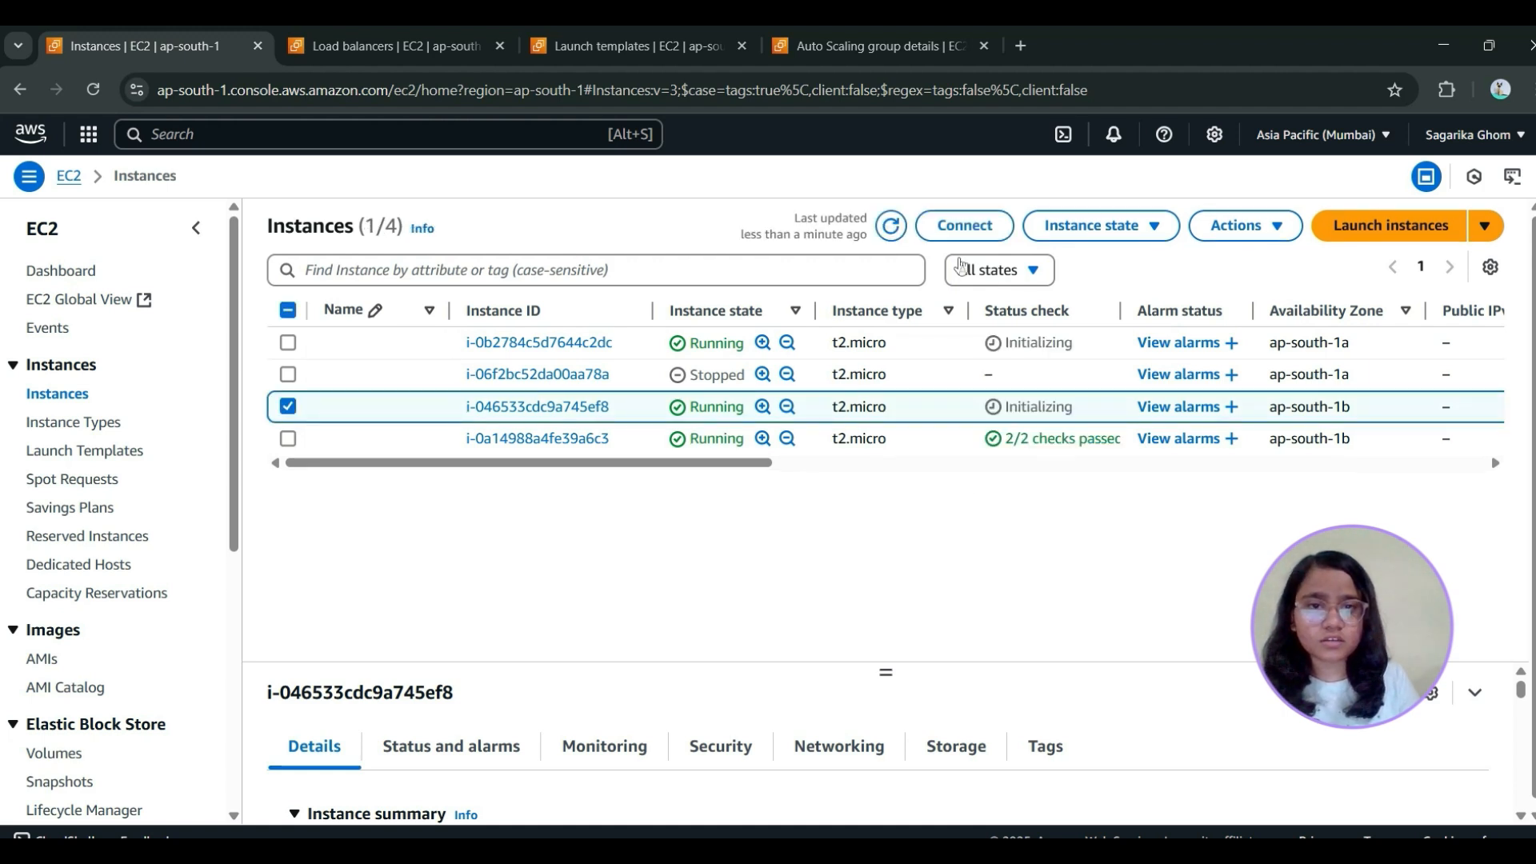
left_click(887, 231)
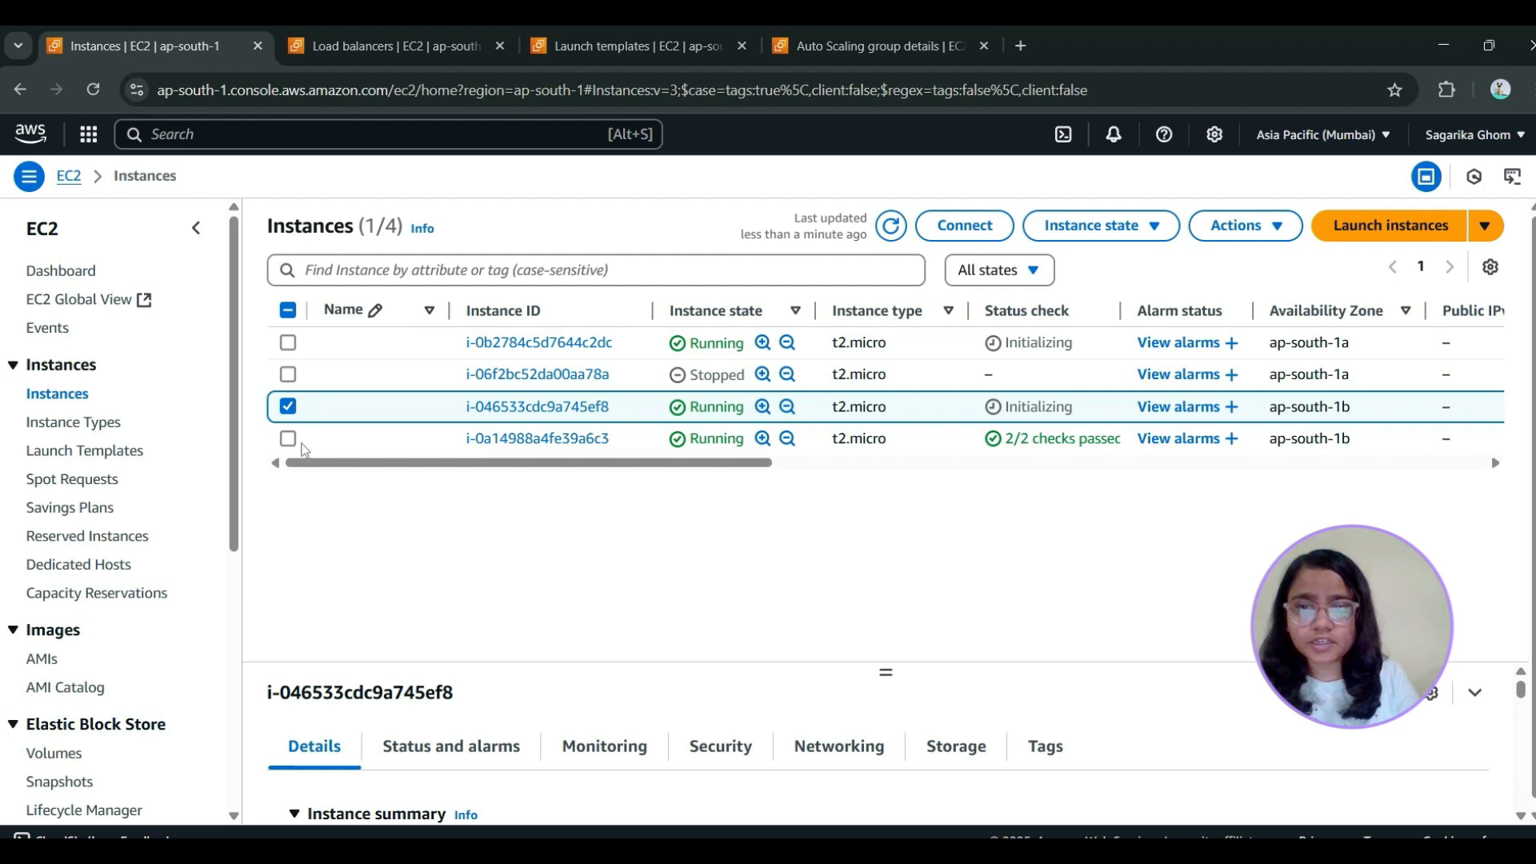
Terminate instances i-046533cdc9a745ef8 and i-0a14988a4fe39a6c3, refresh the list and clear the remaining selection
left_click(288, 438)
left_click(1091, 225)
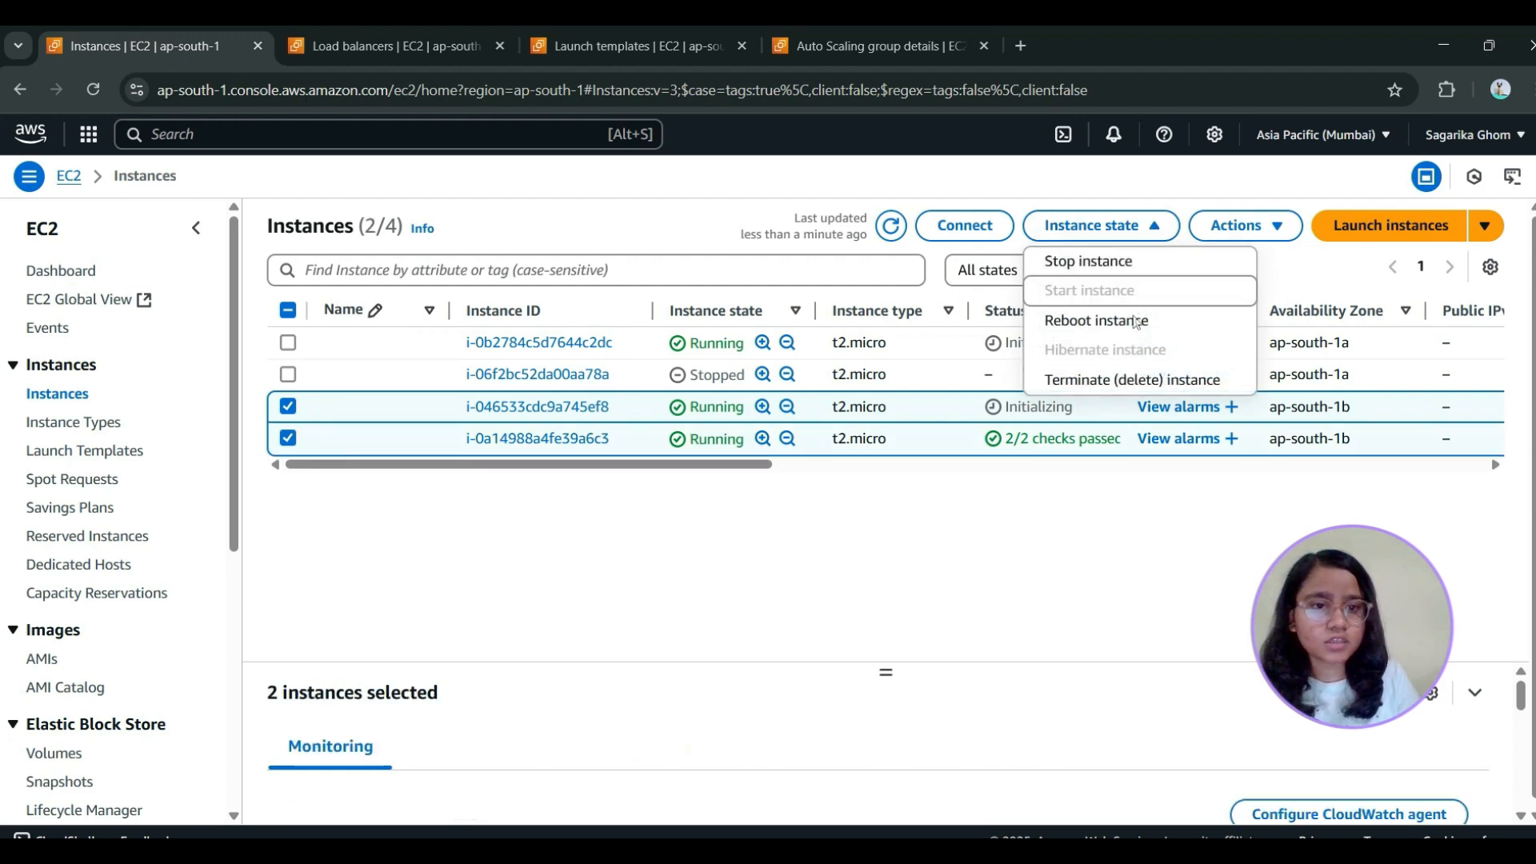
left_click(1140, 385)
left_click(1193, 676)
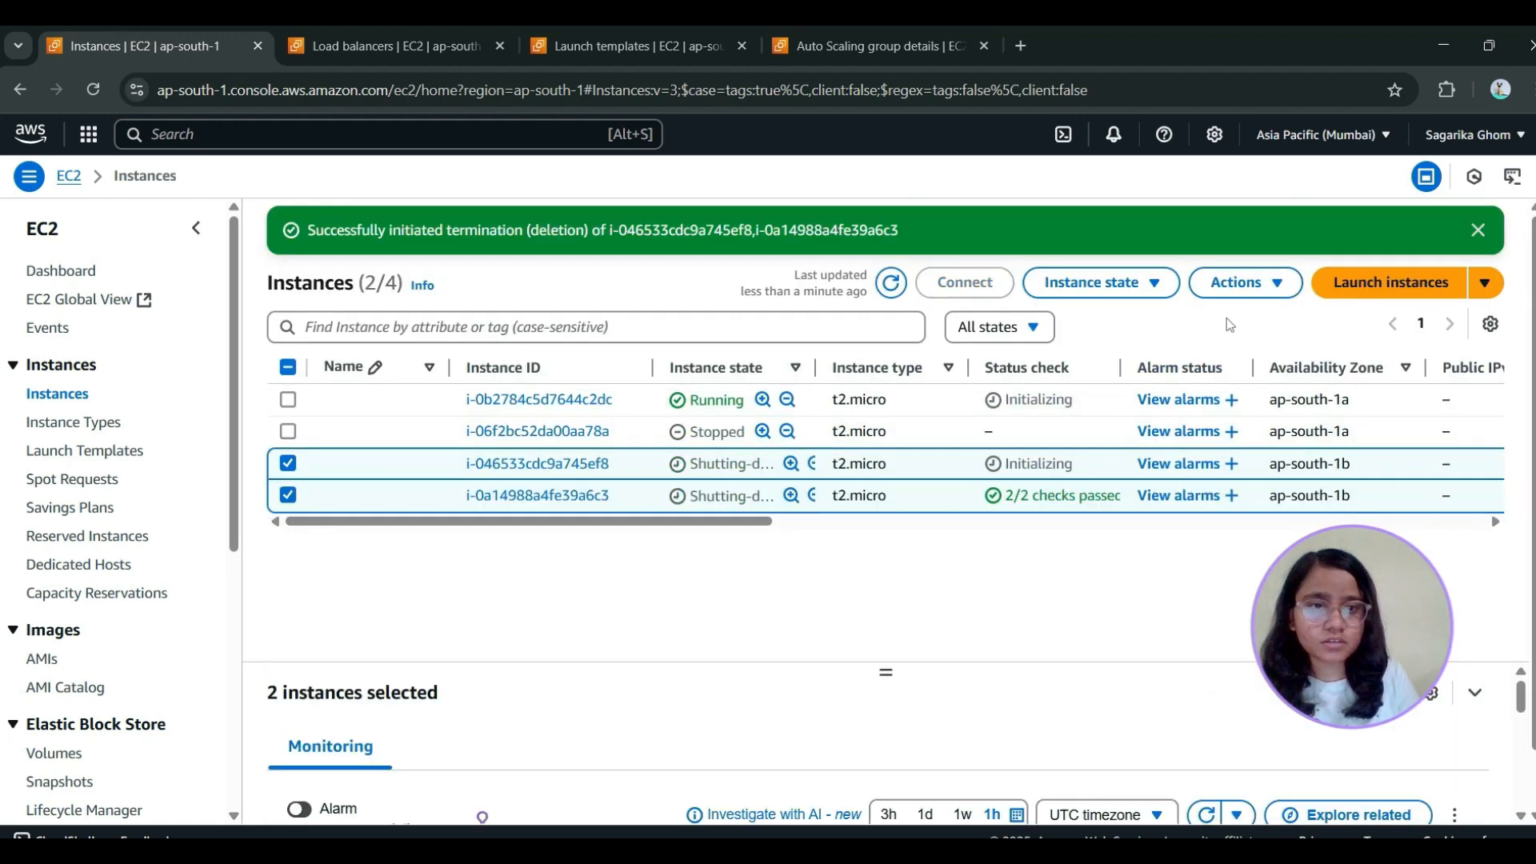
left_click(890, 284)
left_click(891, 284)
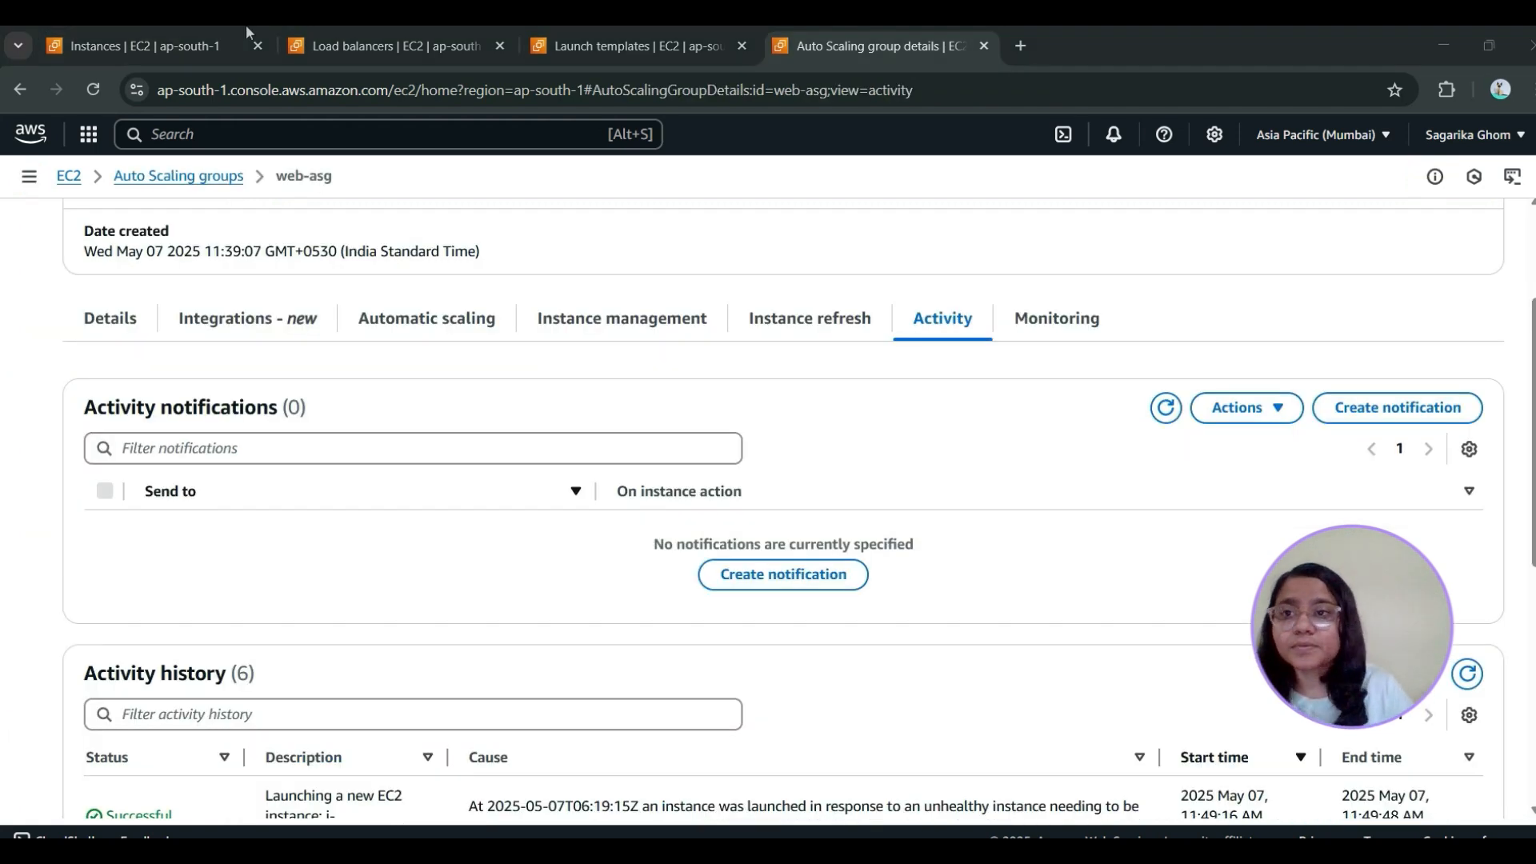
left_click(164, 33)
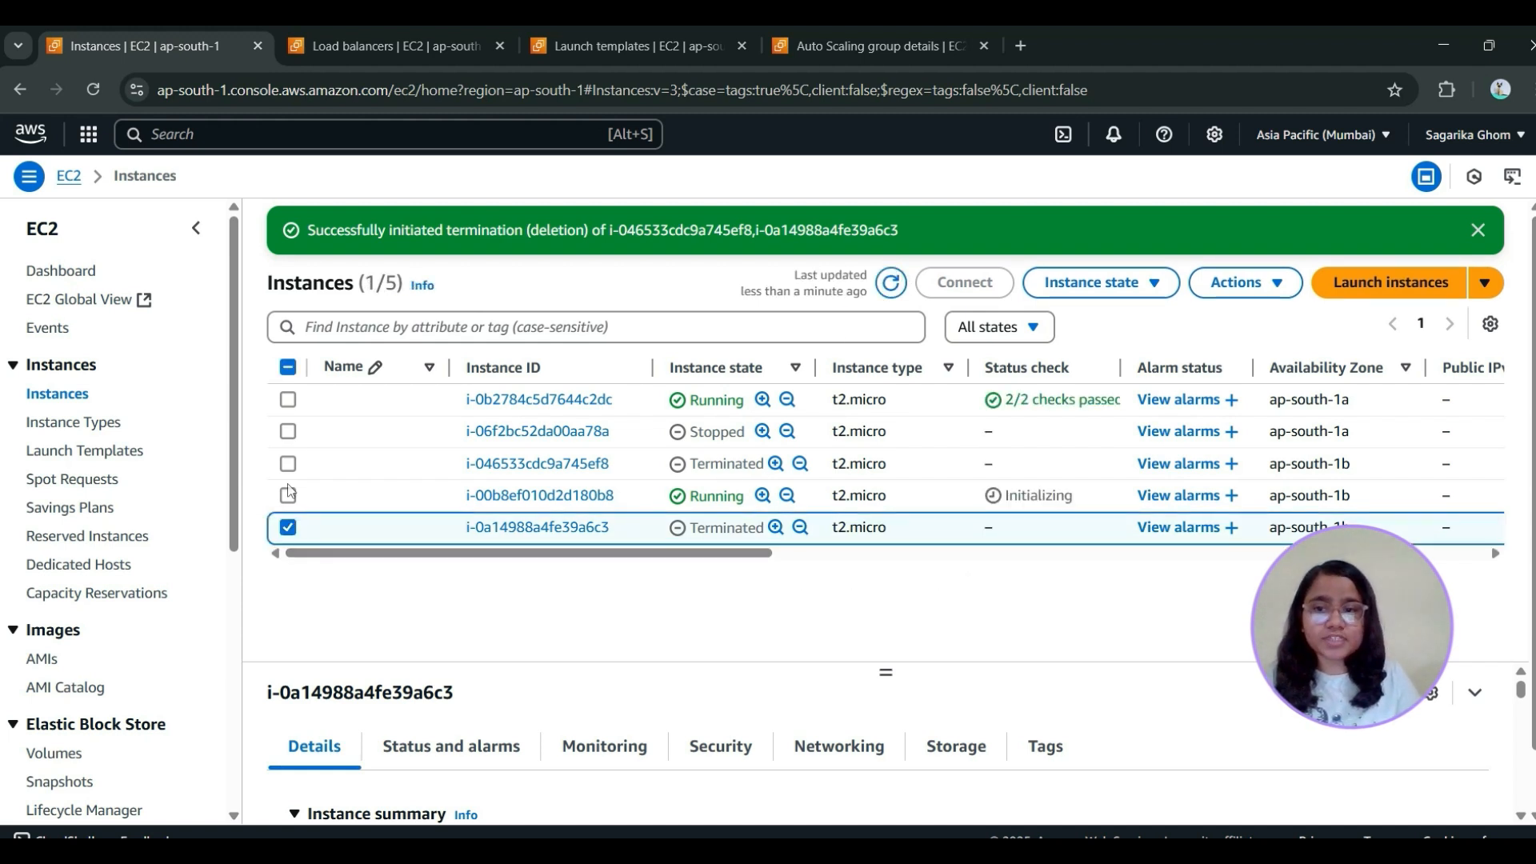
left_click(289, 528)
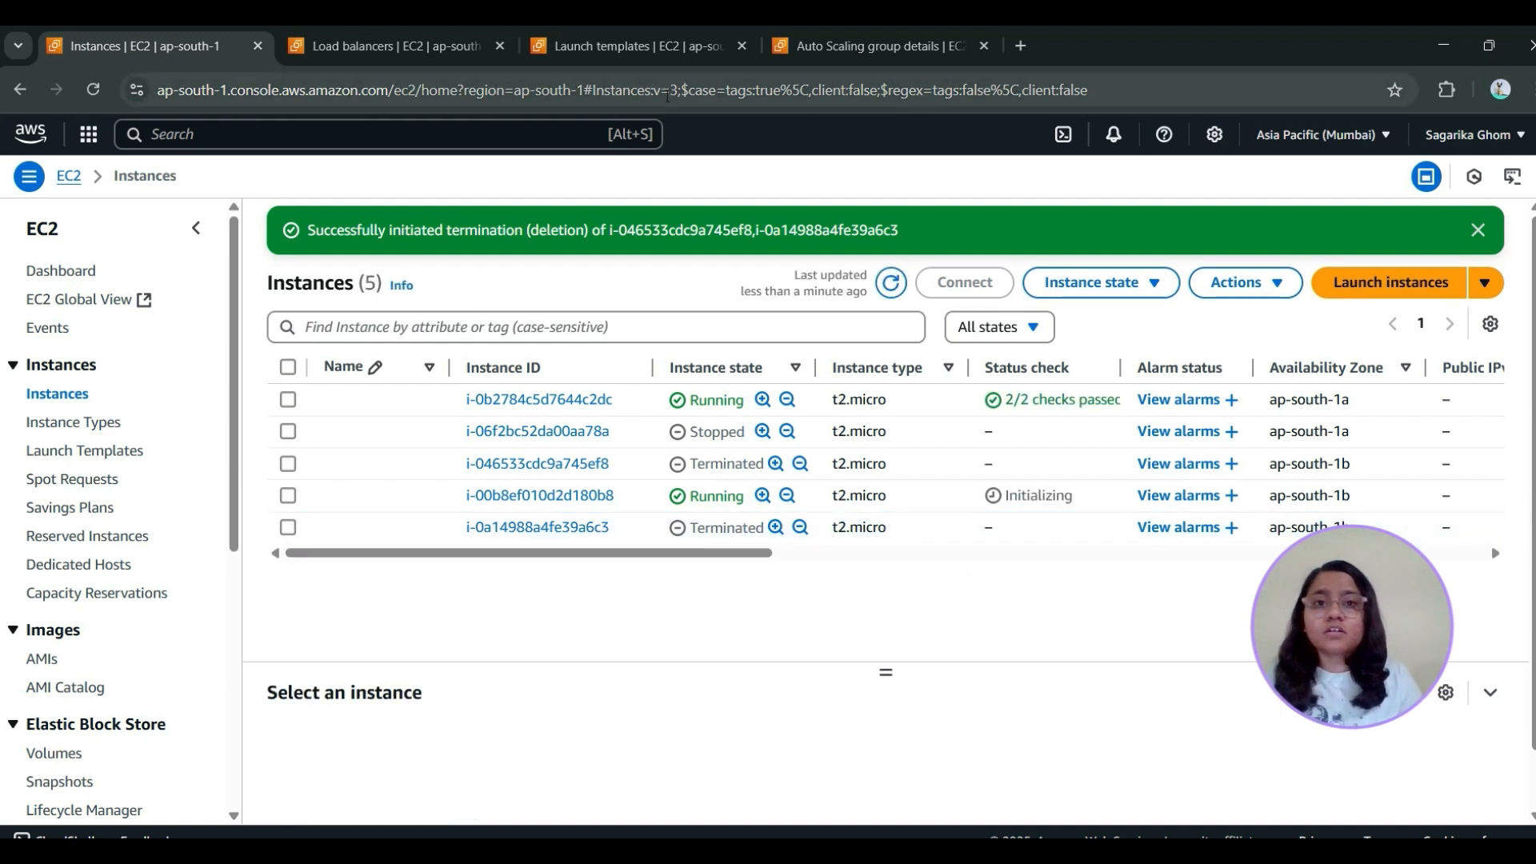
Examine the activity history of web-asg for its instance launches and terminations and their causes
left_click(862, 47)
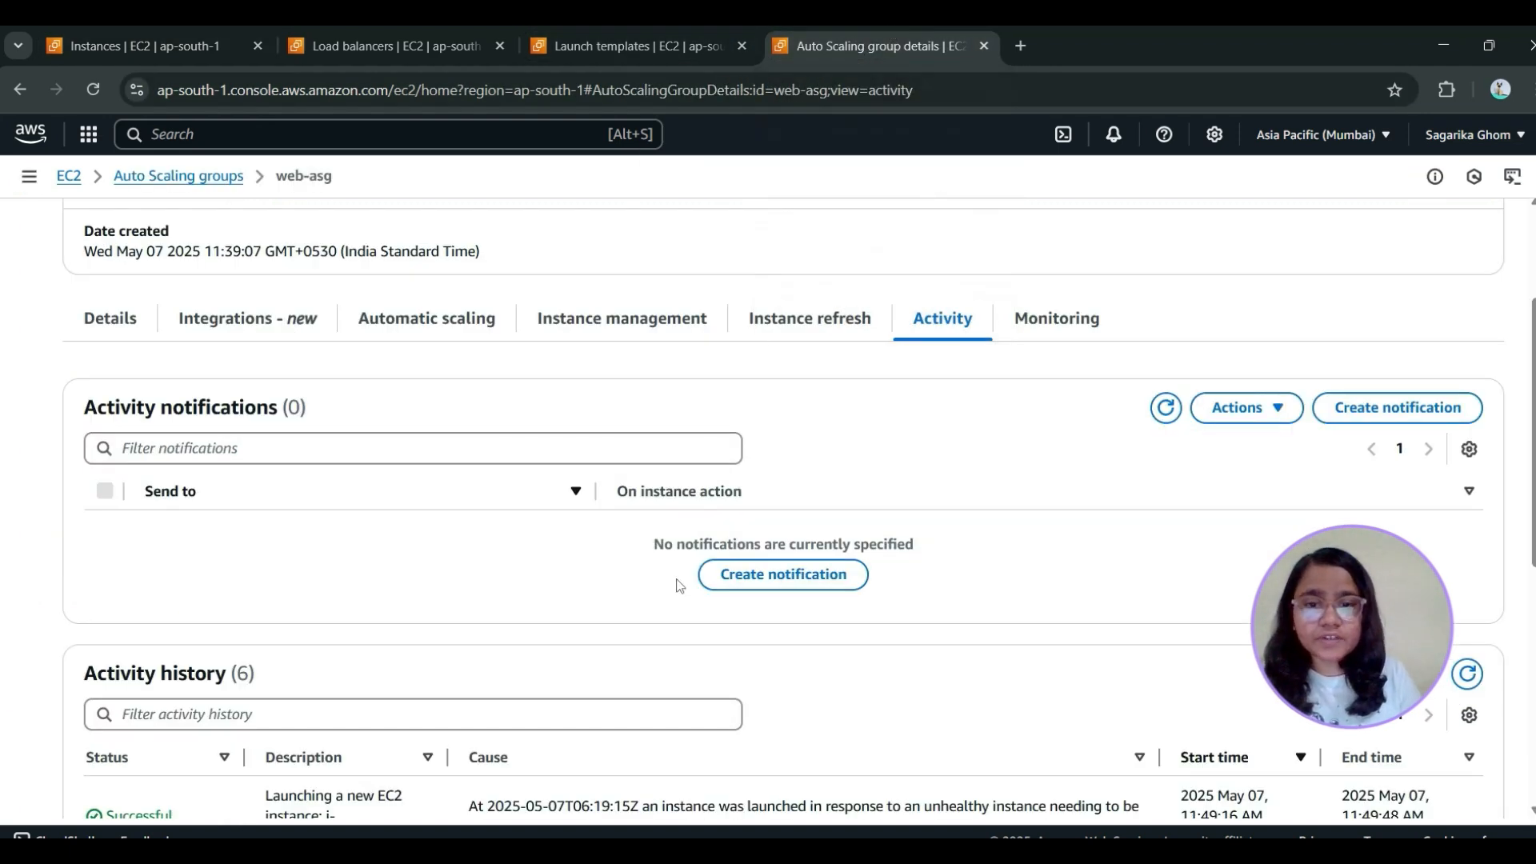
scroll(680, 584, "down", 7)
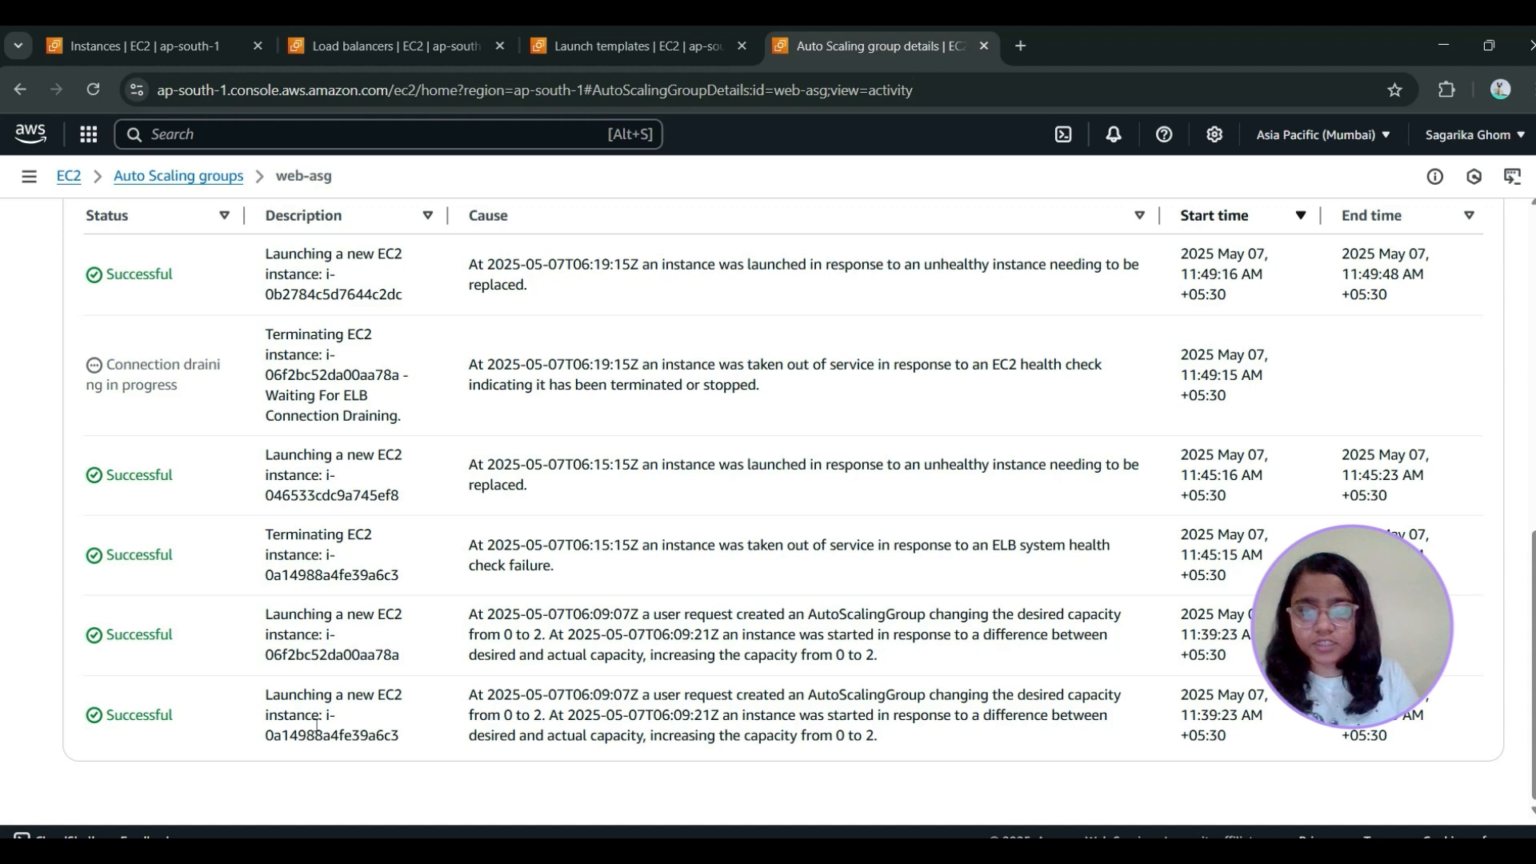
left_click_drag(267, 694, 354, 716)
left_click(328, 635)
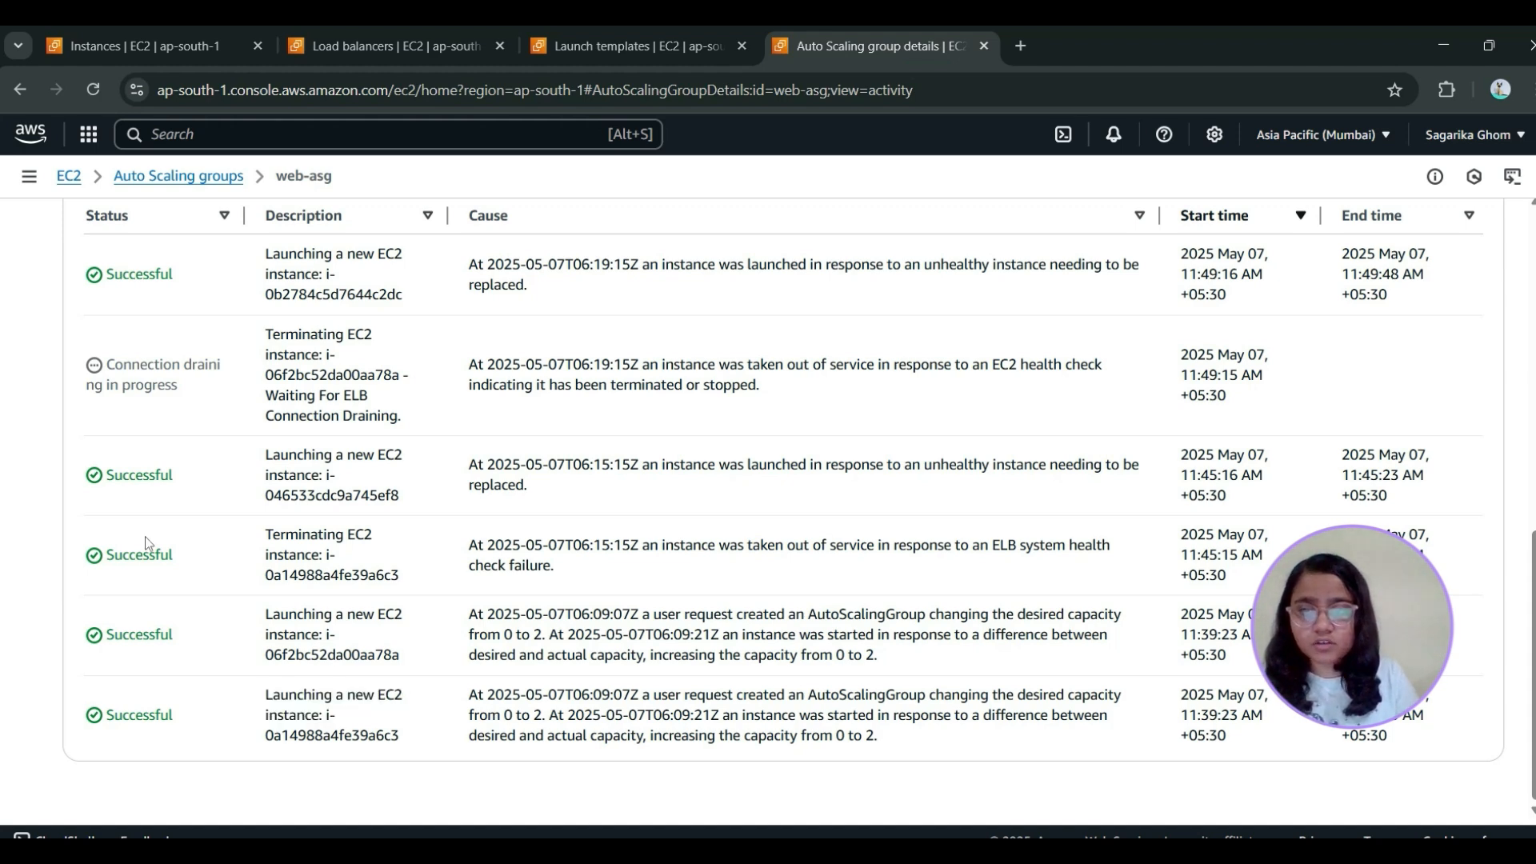
scroll(382, 537, "up", 1)
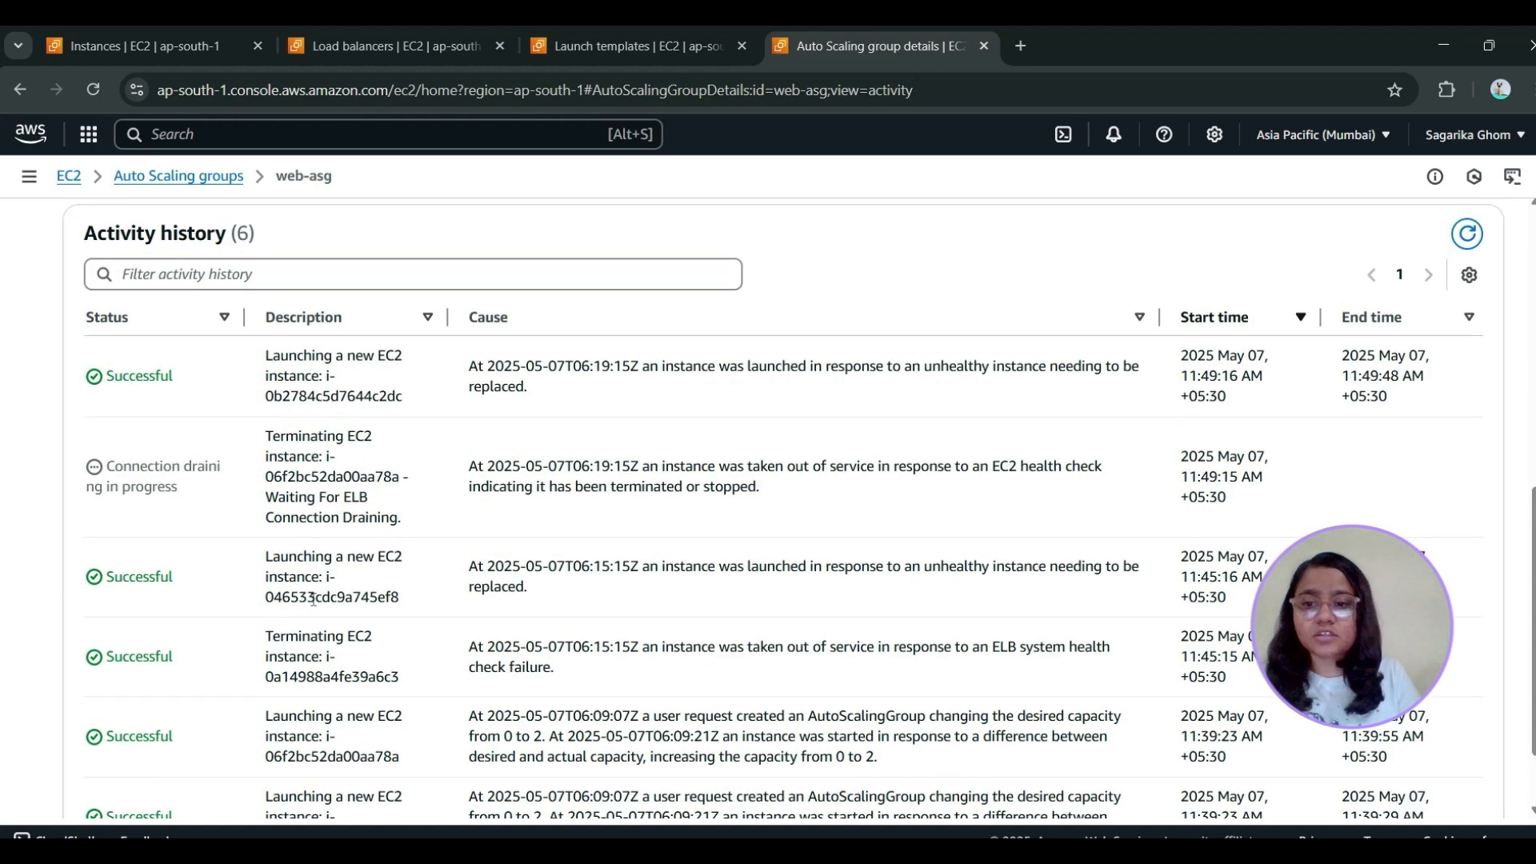
scroll(356, 389, "up", 3)
scroll(682, 573, "down", 4)
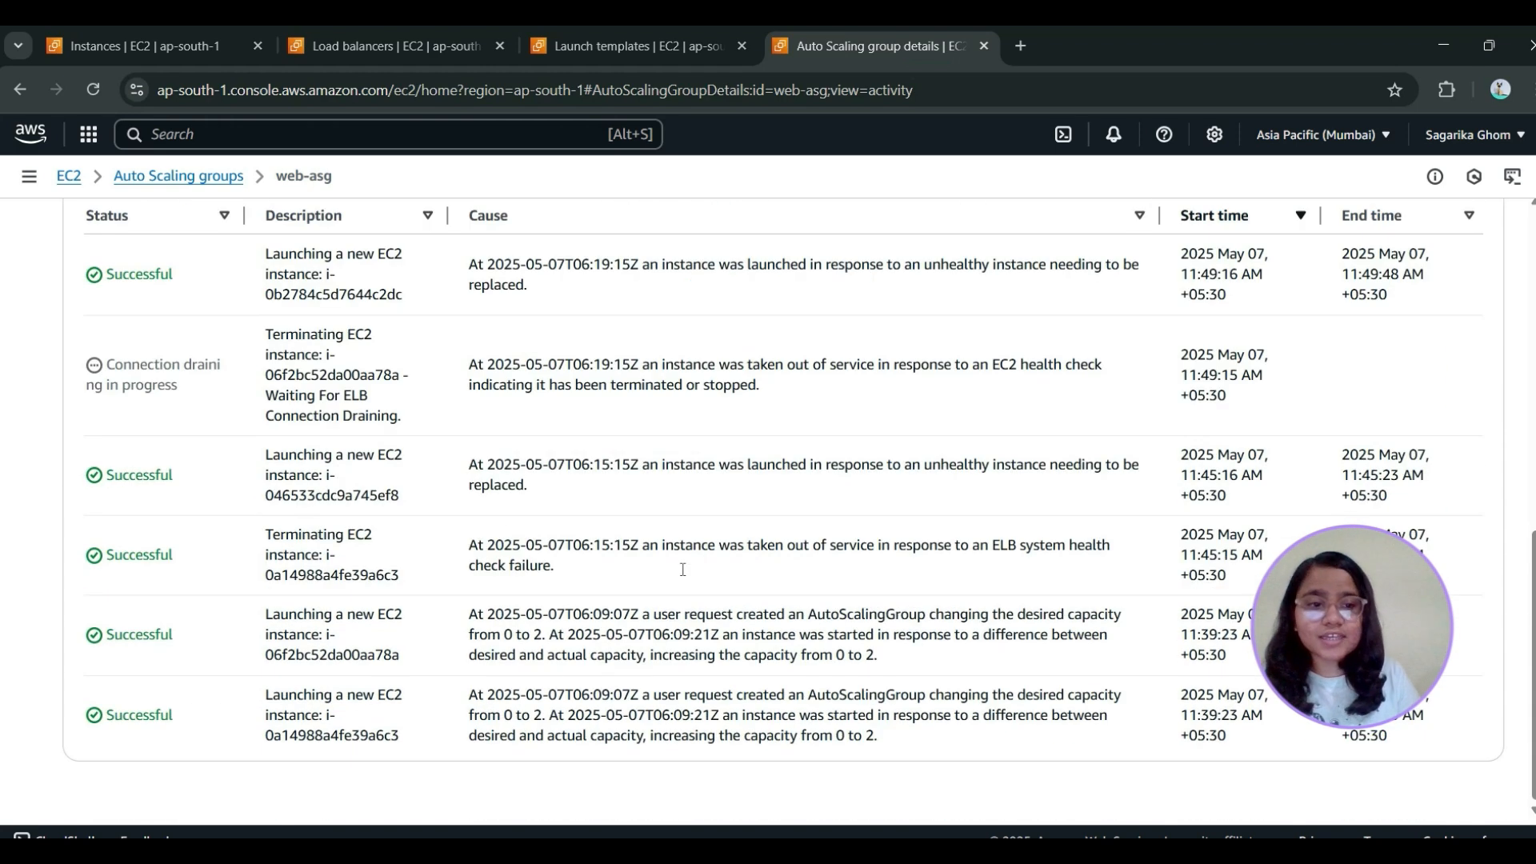
scroll(683, 571, "up", 3)
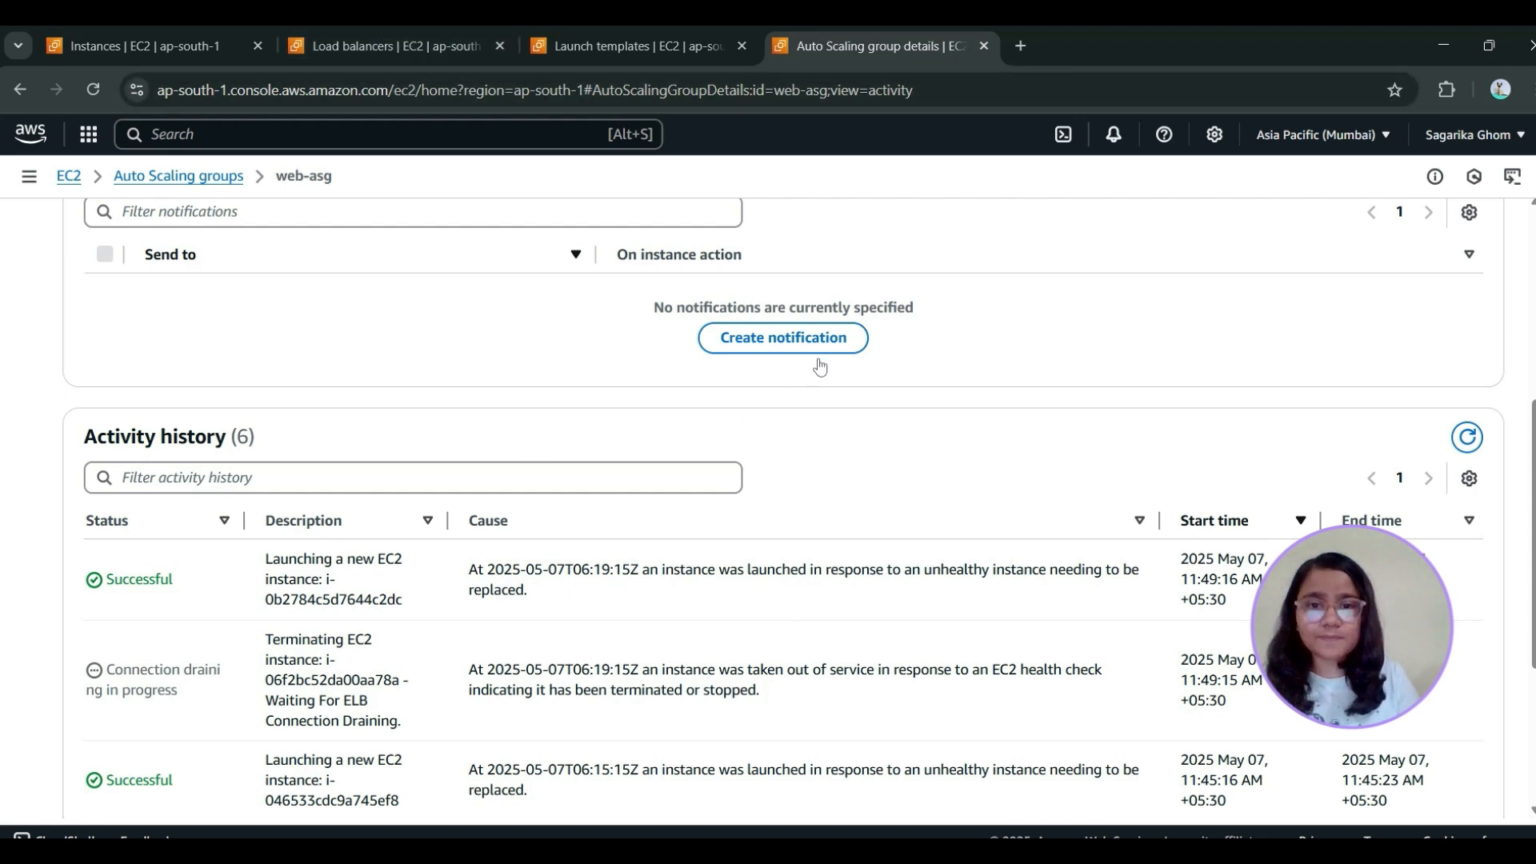
Examine the notification form of web-asg, including the new SNS topic, recipients and event type options, and close it without creating one
scroll(818, 364, "up", 2)
left_click_drag(88, 368, 359, 387)
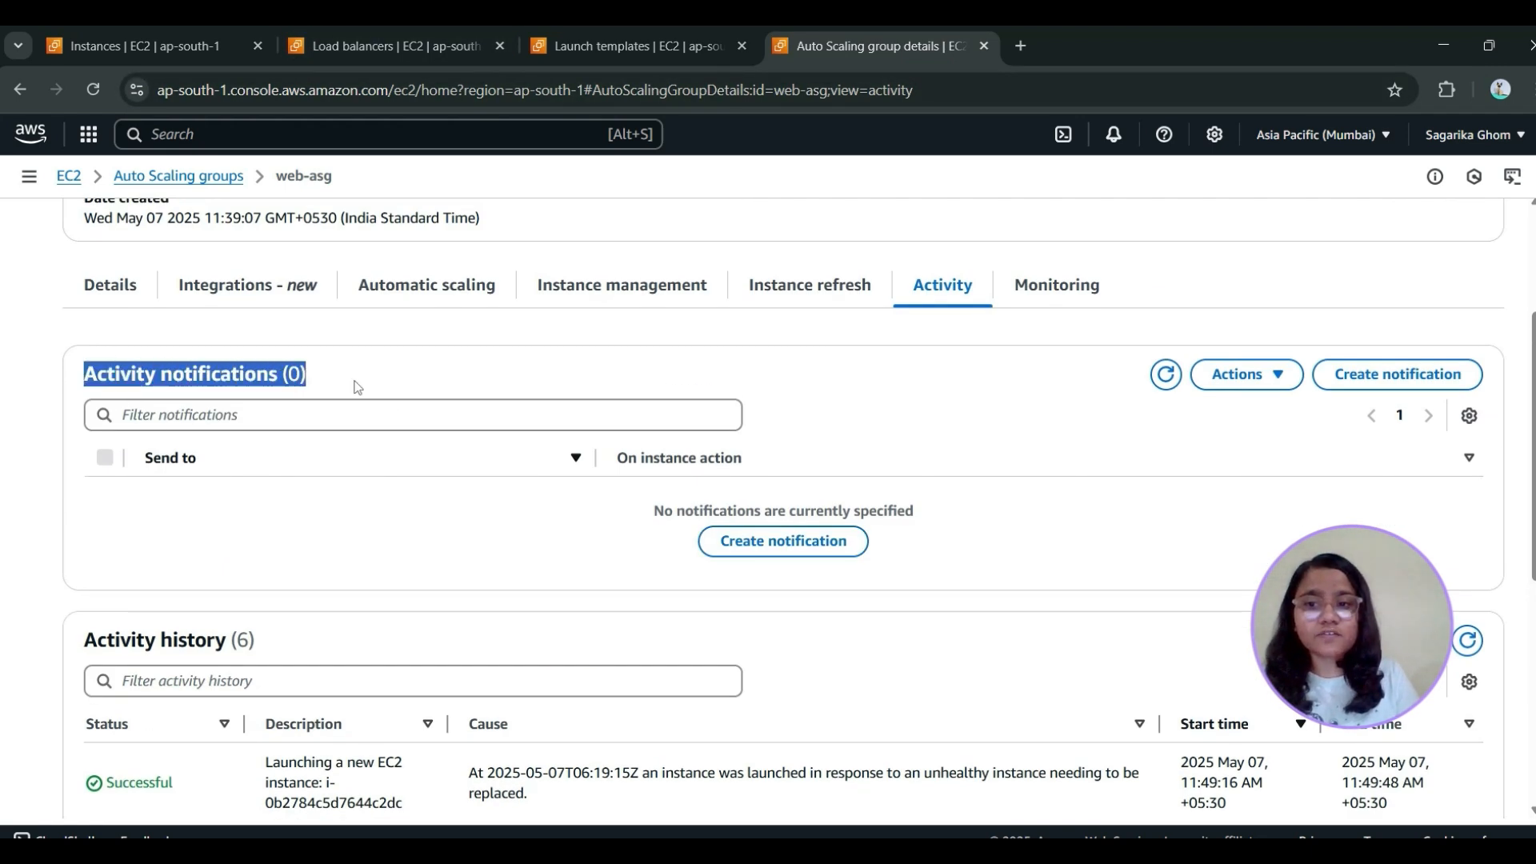
left_click(952, 504)
left_click(837, 542)
left_click(647, 424)
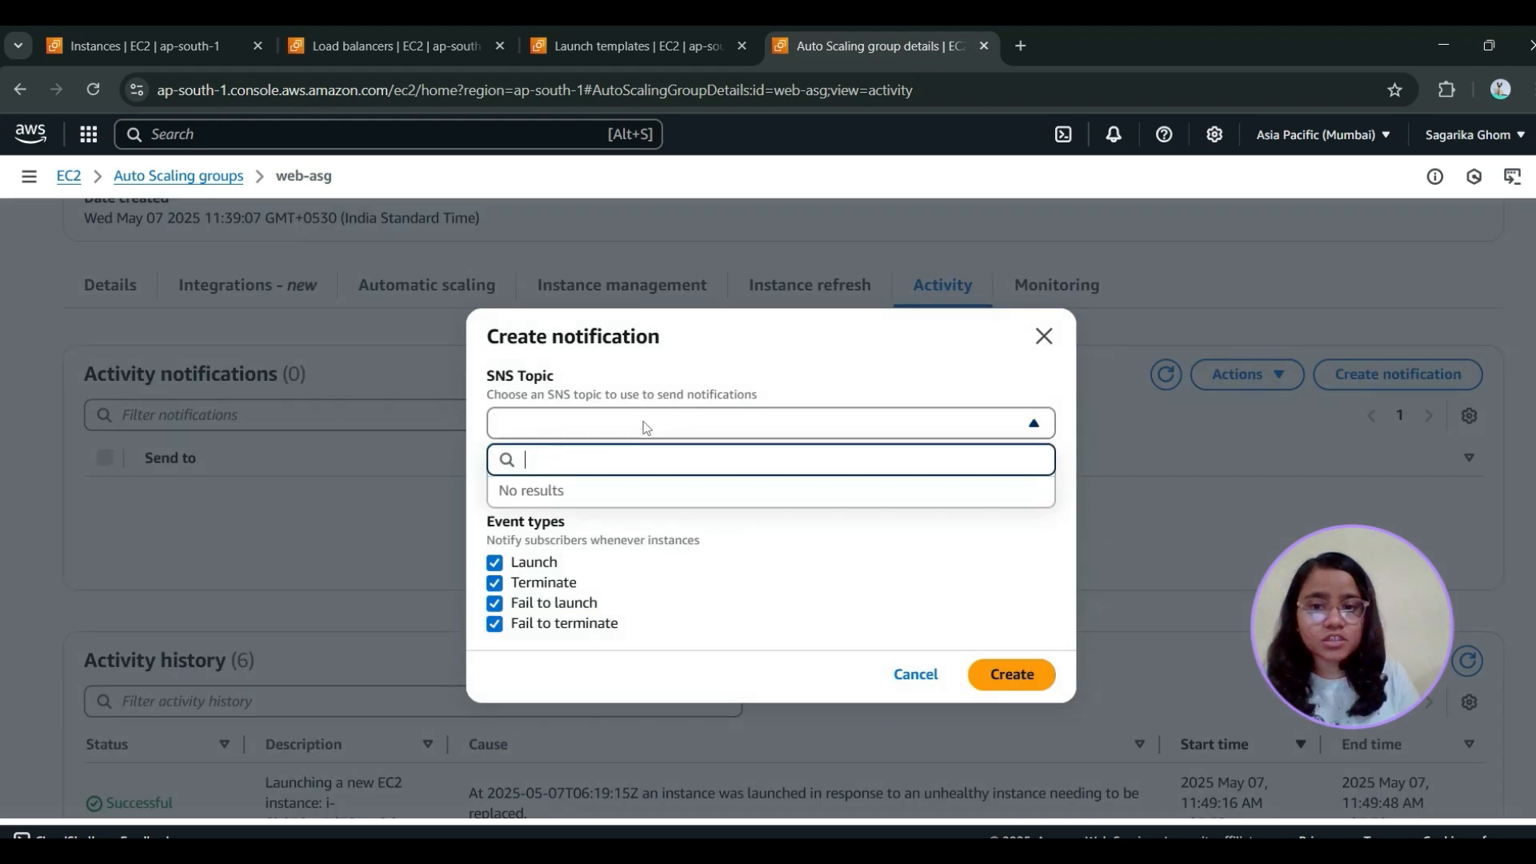
left_click(714, 548)
left_click(537, 485)
left_click(568, 377)
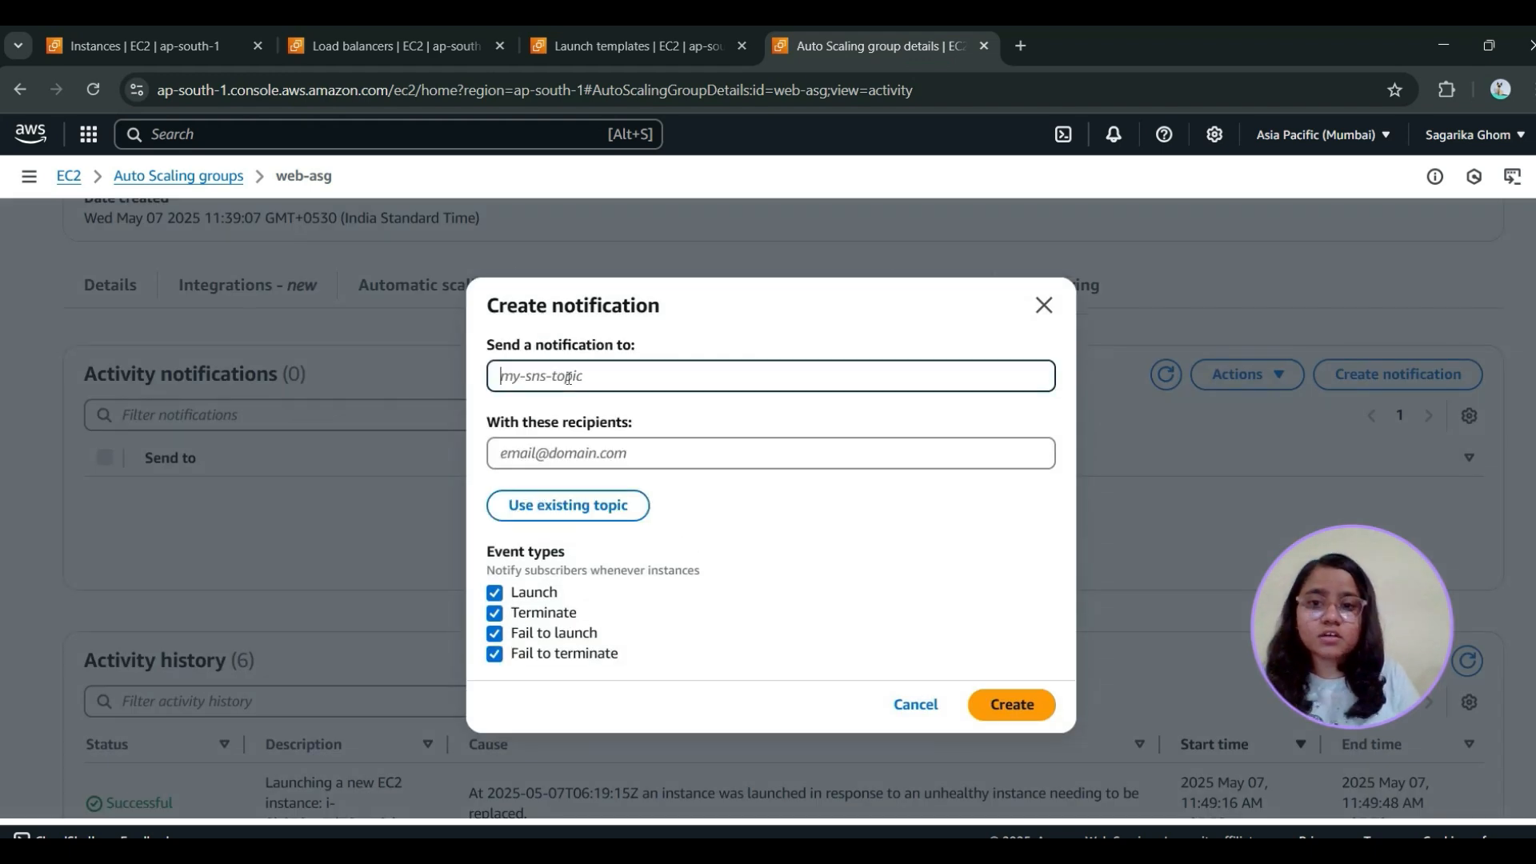
left_click(654, 462)
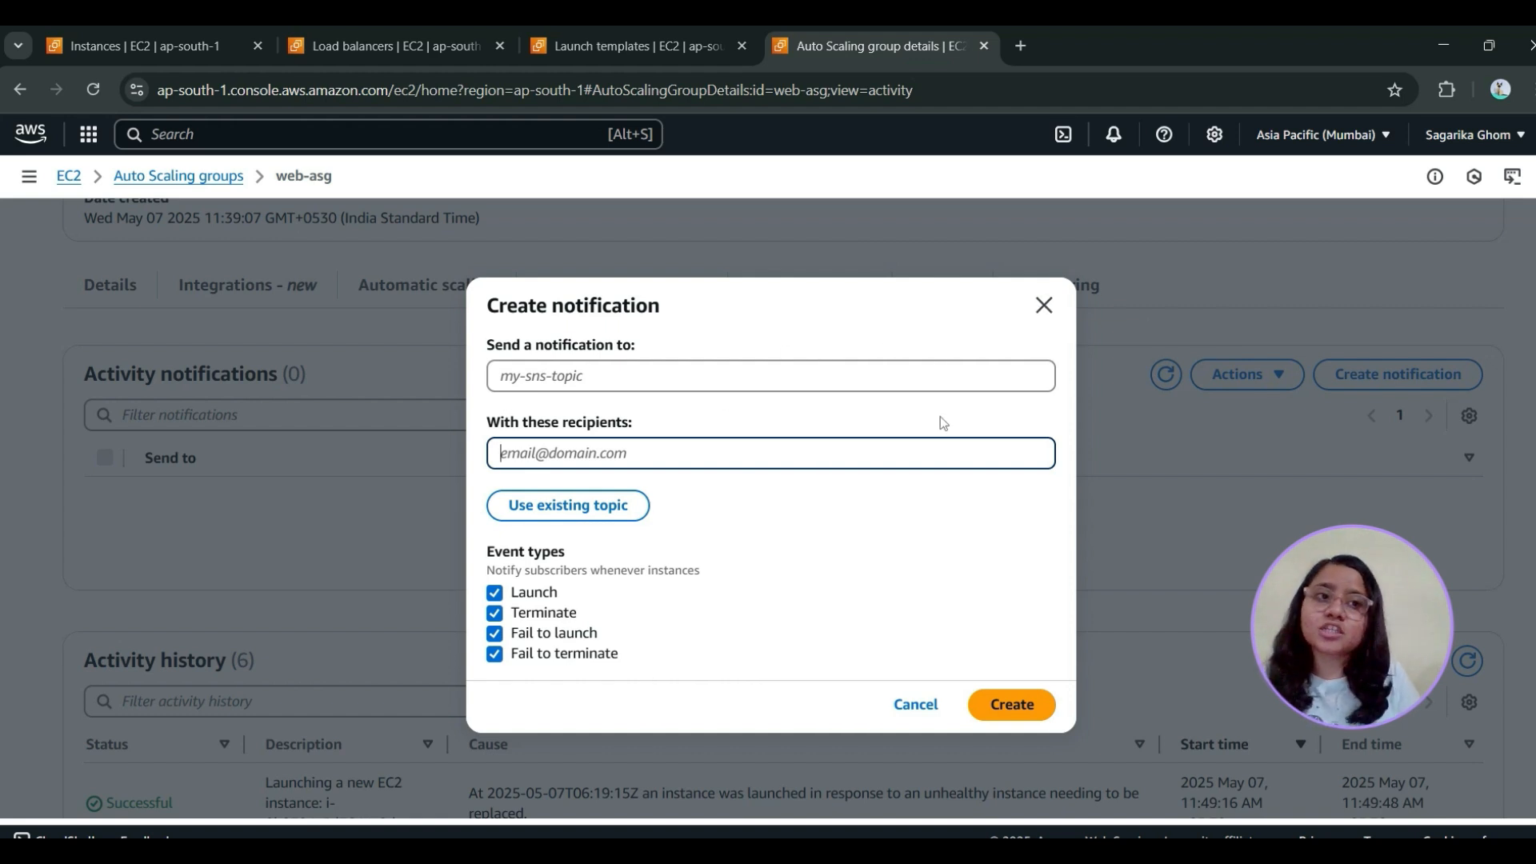
left_click(1044, 306)
Return to the Auto Scaling groups list and refresh it to check the deletion status of web-asg
scroll(292, 240, "up", 3)
left_click(131, 179)
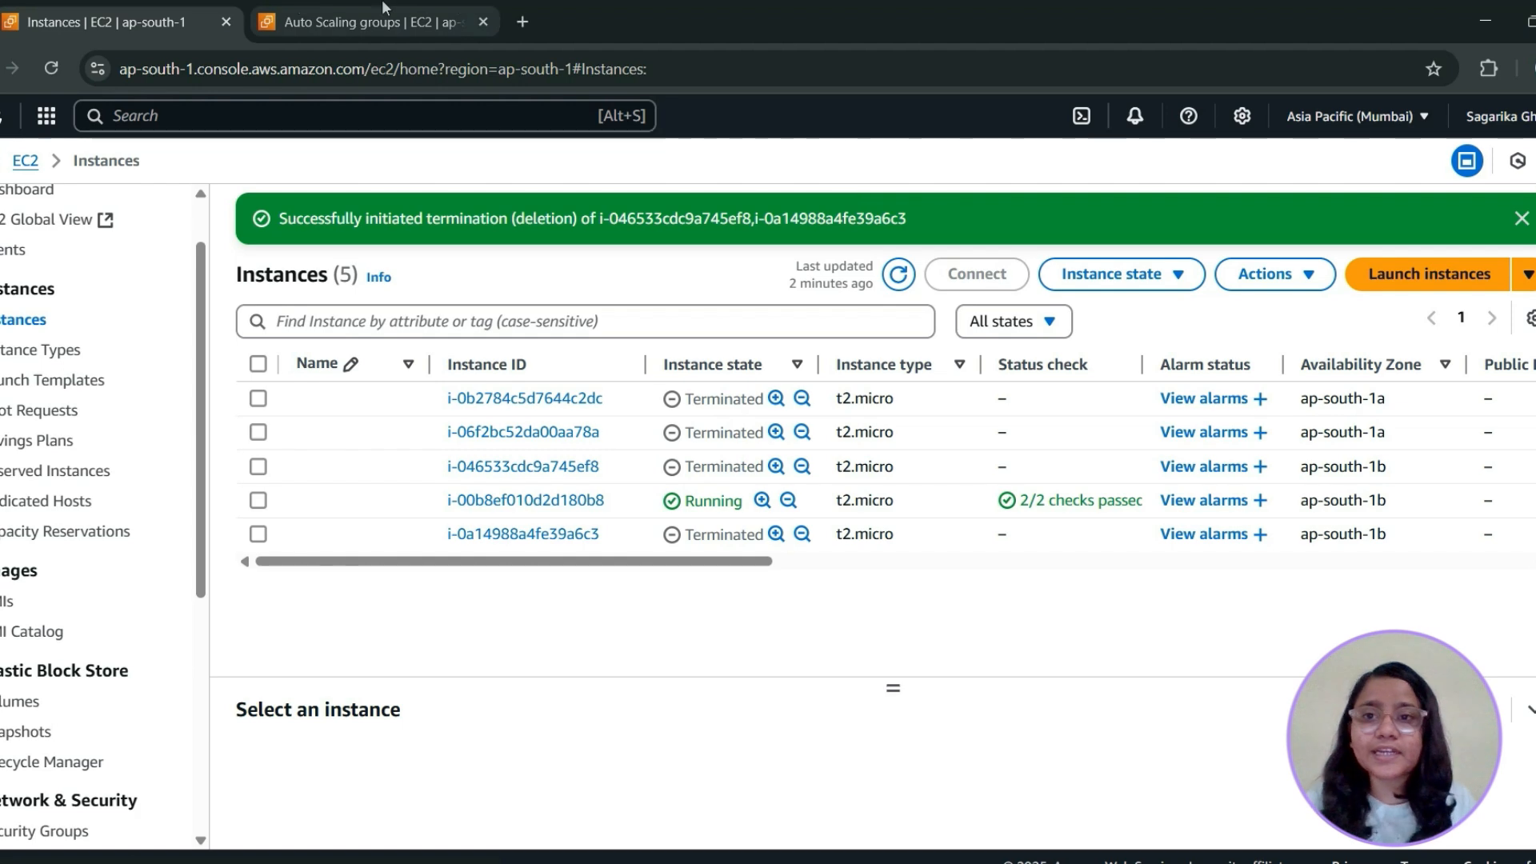
left_click(382, 8)
left_click(752, 231)
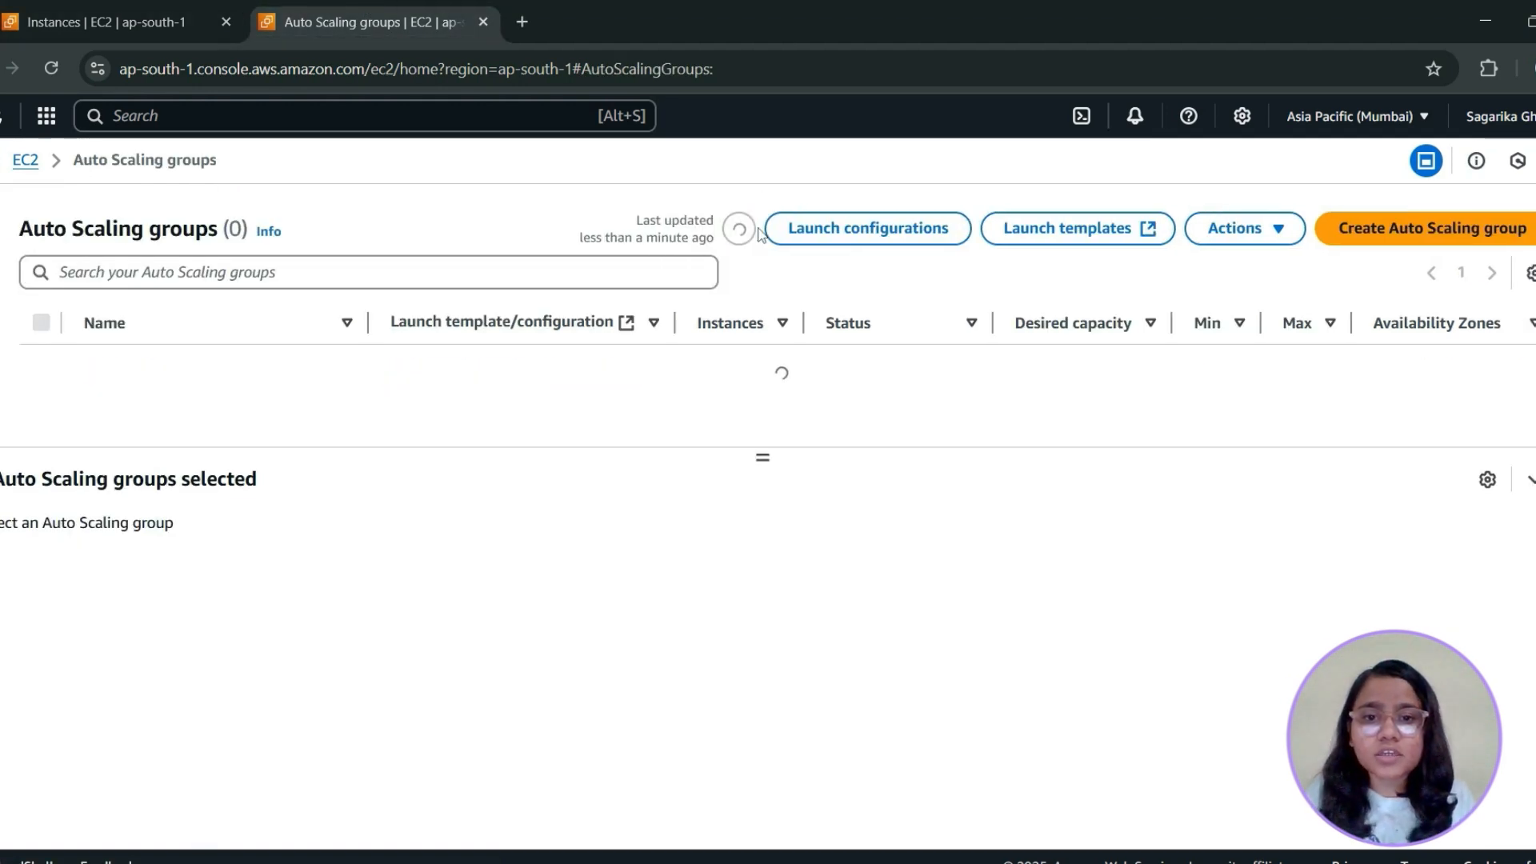
Refresh the EC2 instances list to check the state of all instances launched by the Auto Scaling group
left_click(17, 10)
left_click(897, 276)
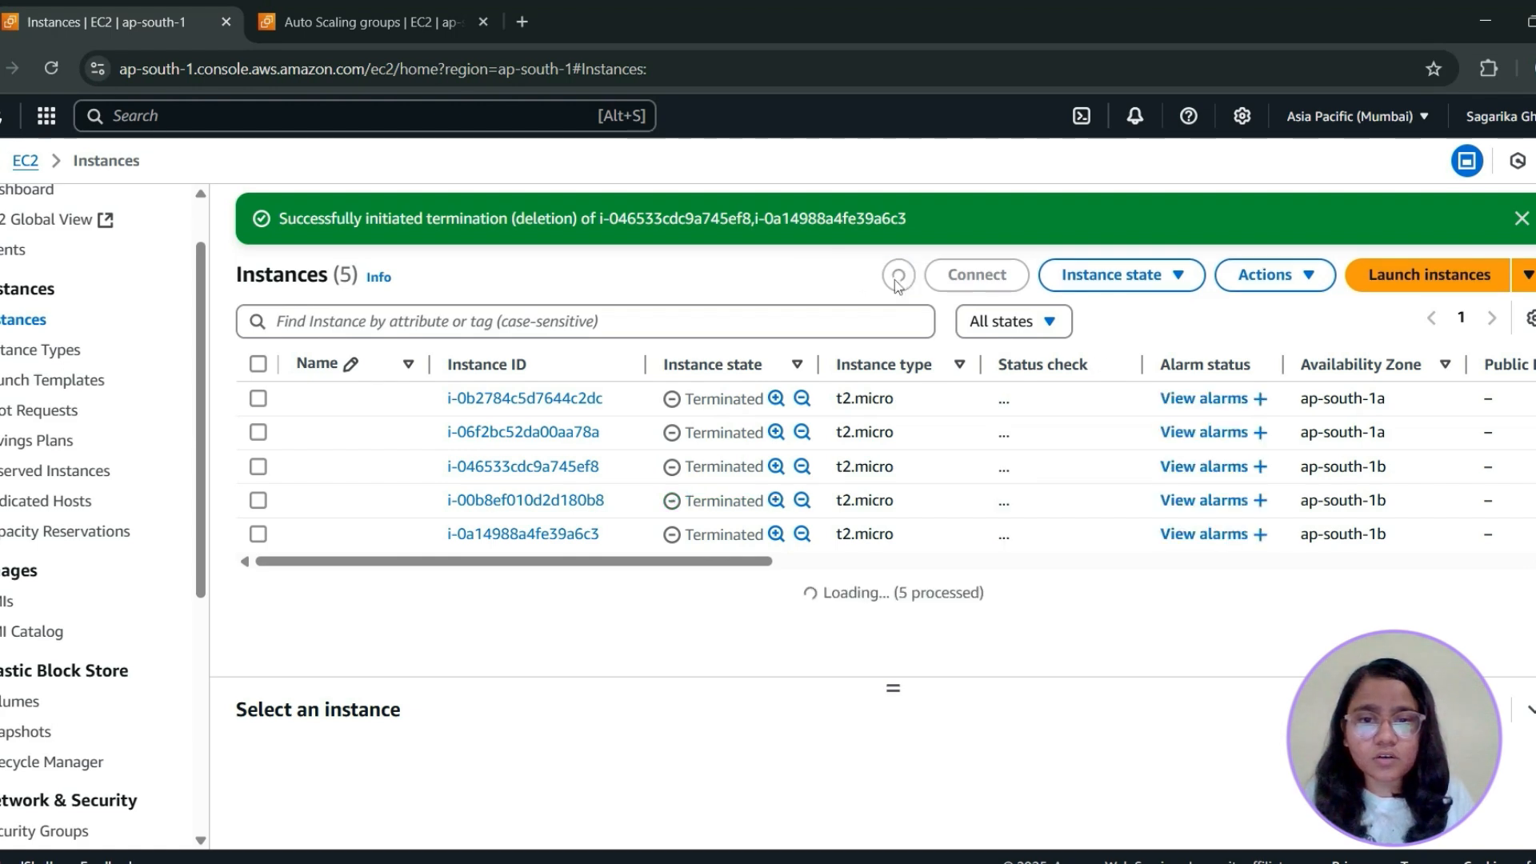
left_click_drag(731, 561, 630, 707)
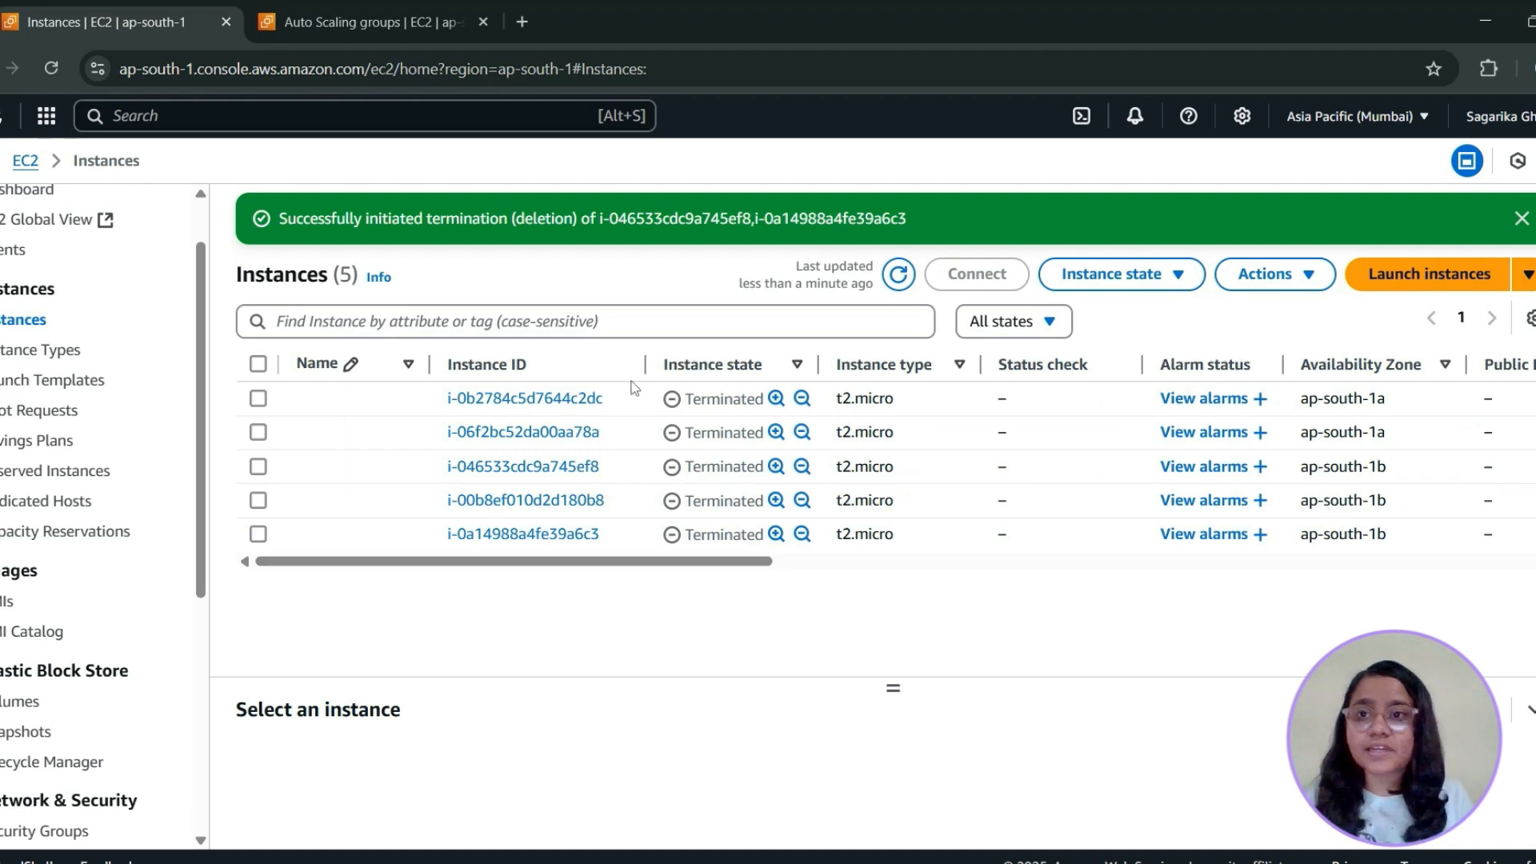
left_click_drag(696, 560, 928, 278)
left_click(899, 275)
left_click(899, 275)
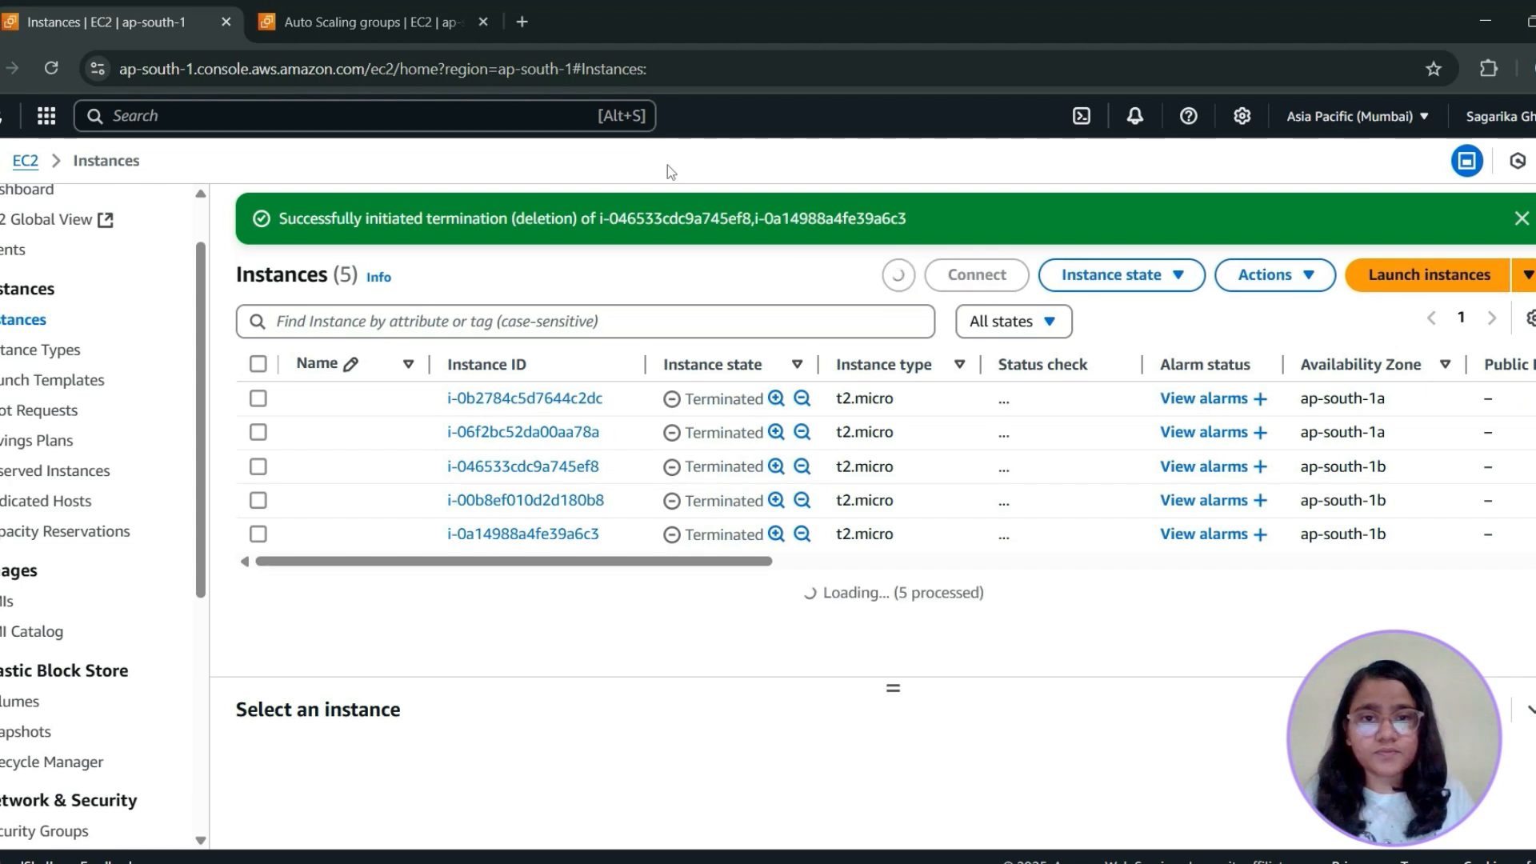
Refresh the Auto Scaling groups list again to check whether web-asg is gone, and go back to the instances list
left_click(364, 21)
left_click(739, 229)
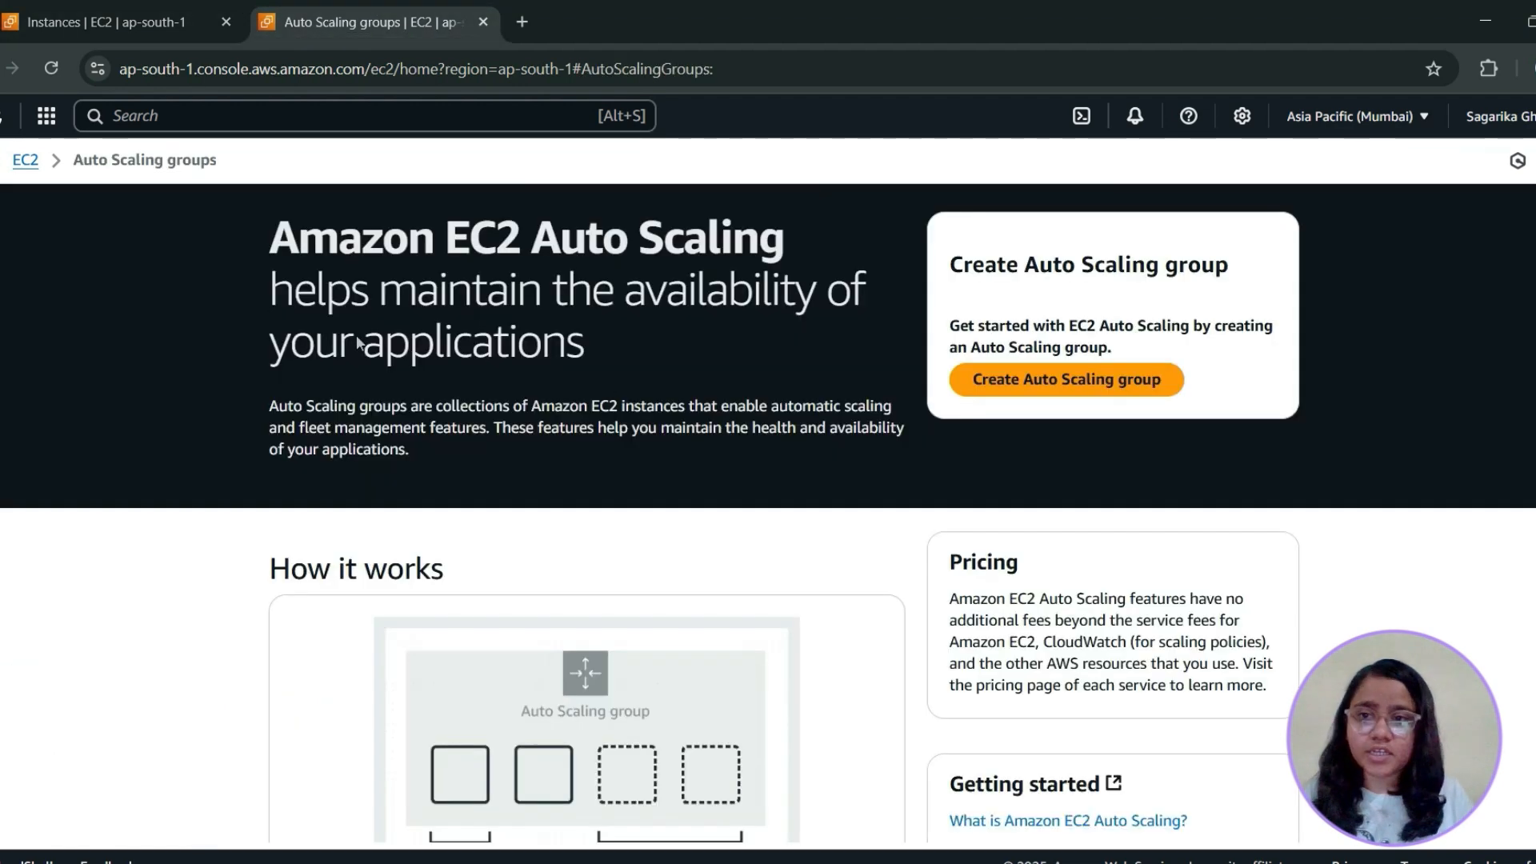
left_click(189, 17)
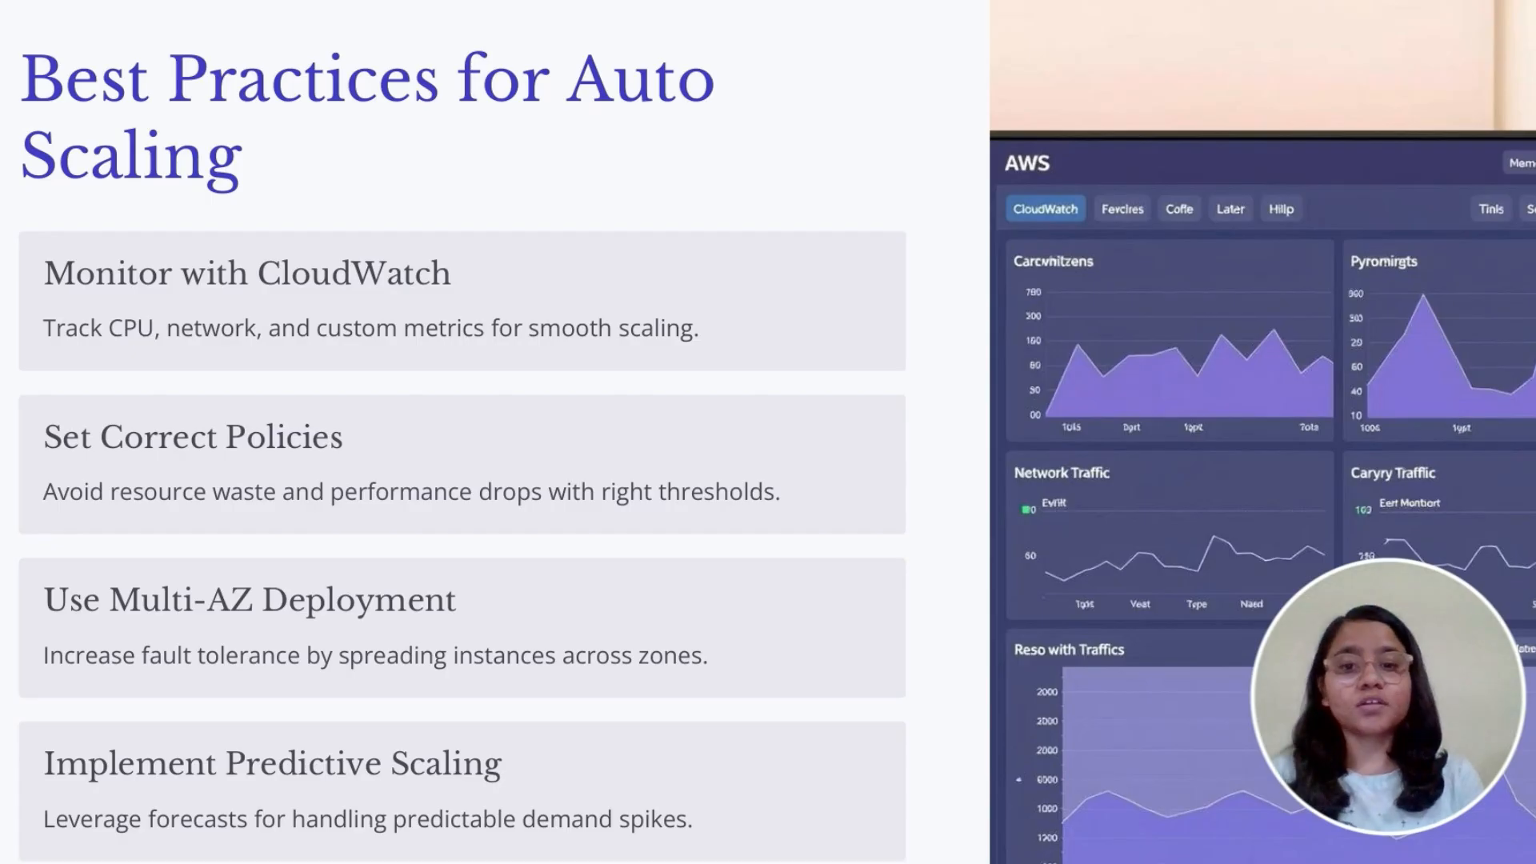